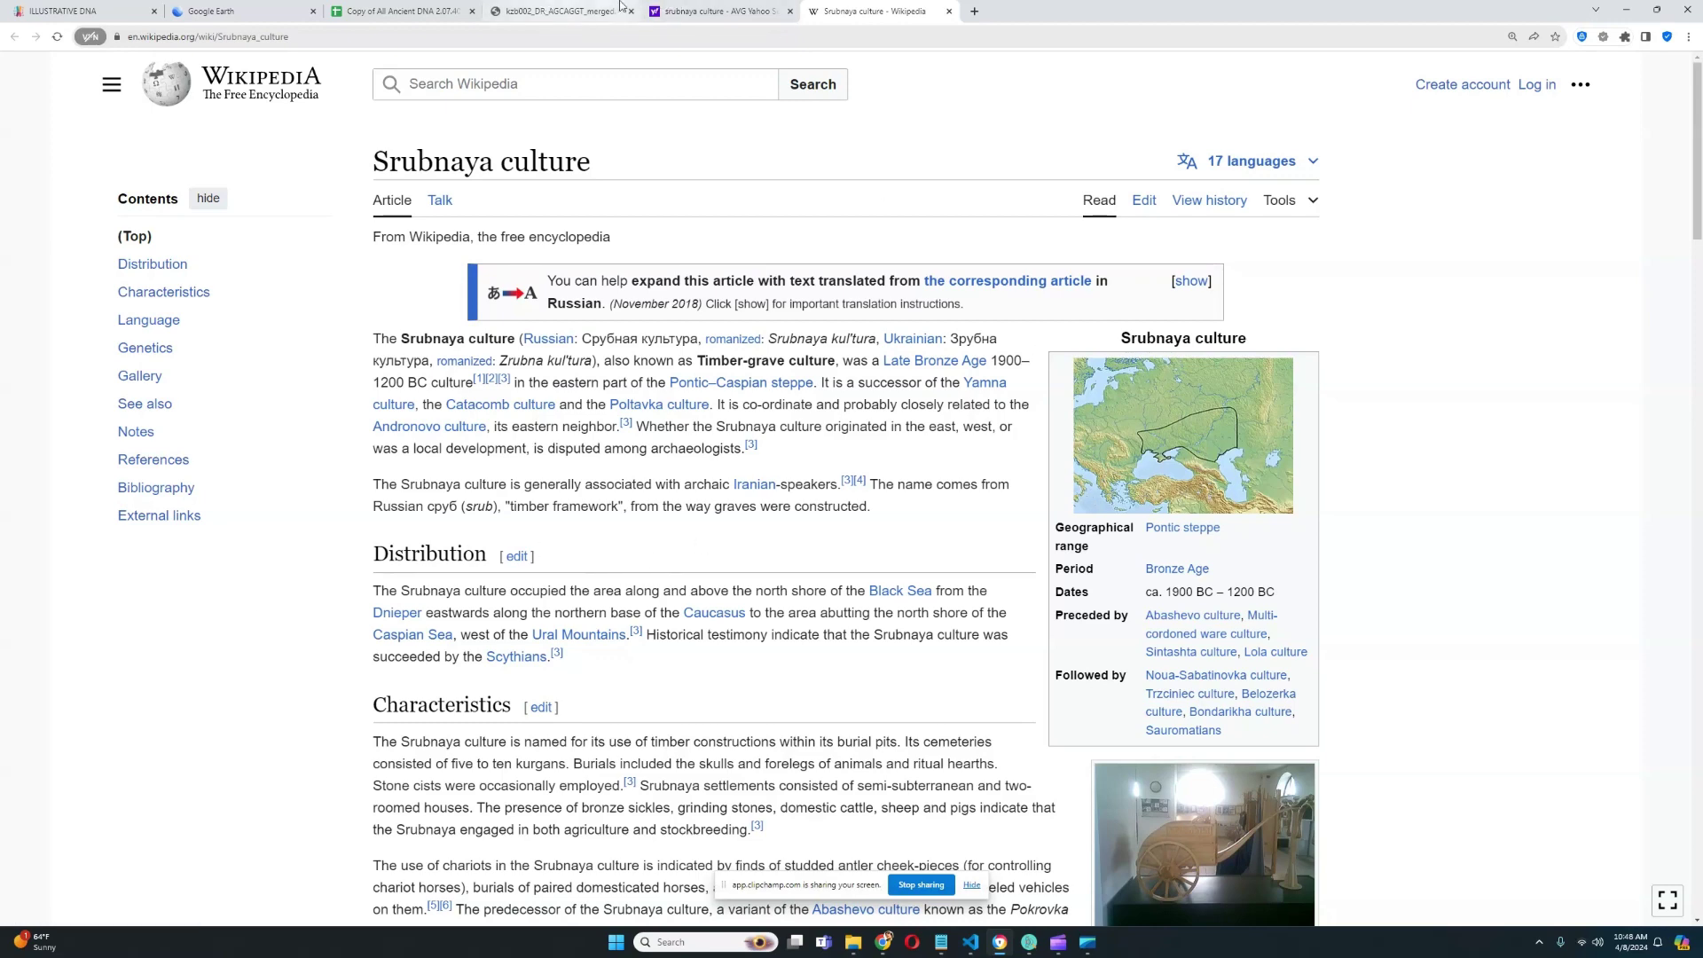
Step: Zoom and rotate the Google Earth globe around the pinned site near Usmanovo, Bashkortostan
click(211, 10)
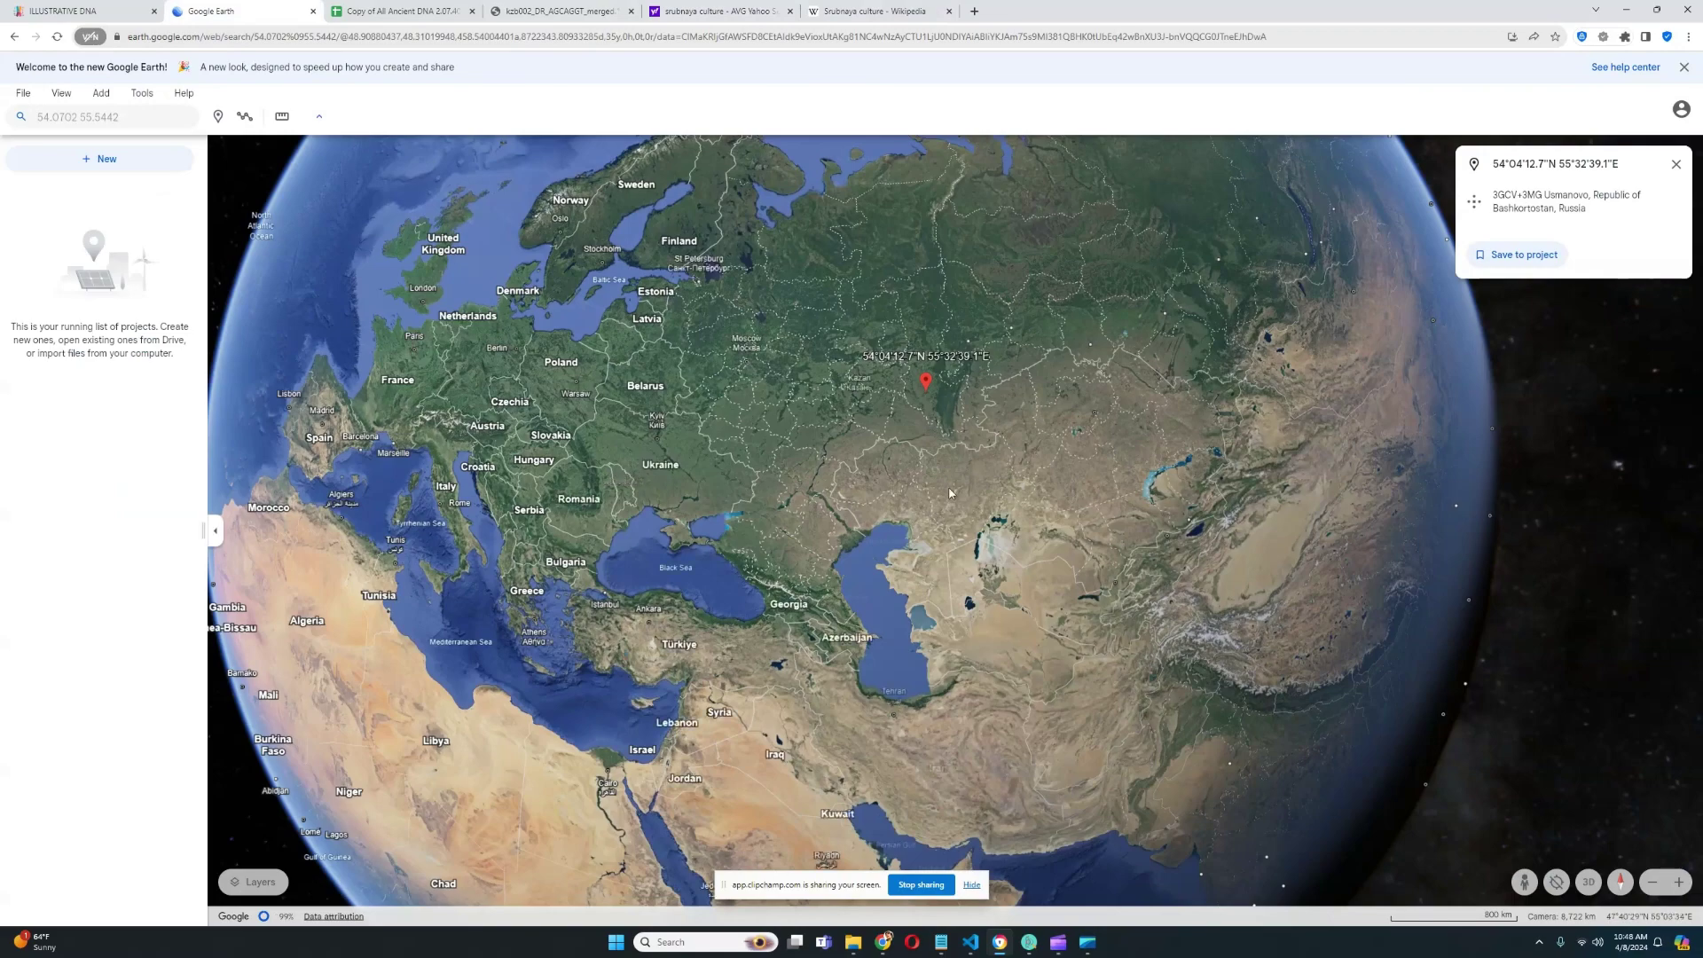
scroll(966, 461, up, 5)
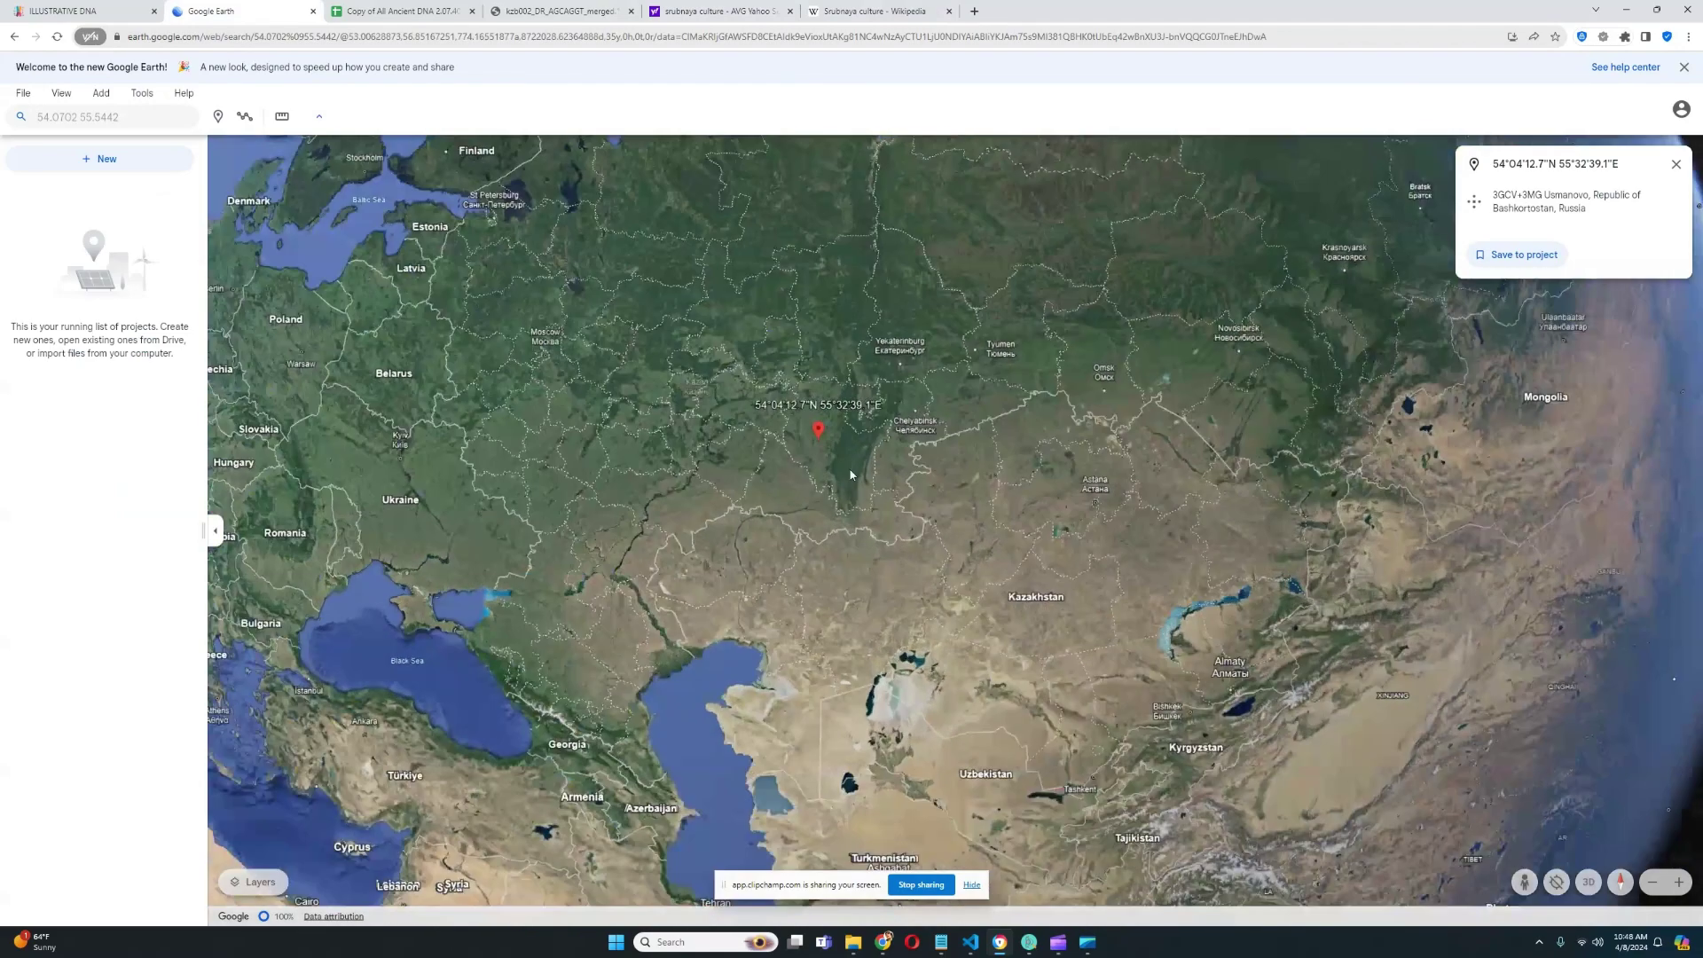
scroll(850, 474, up, 3)
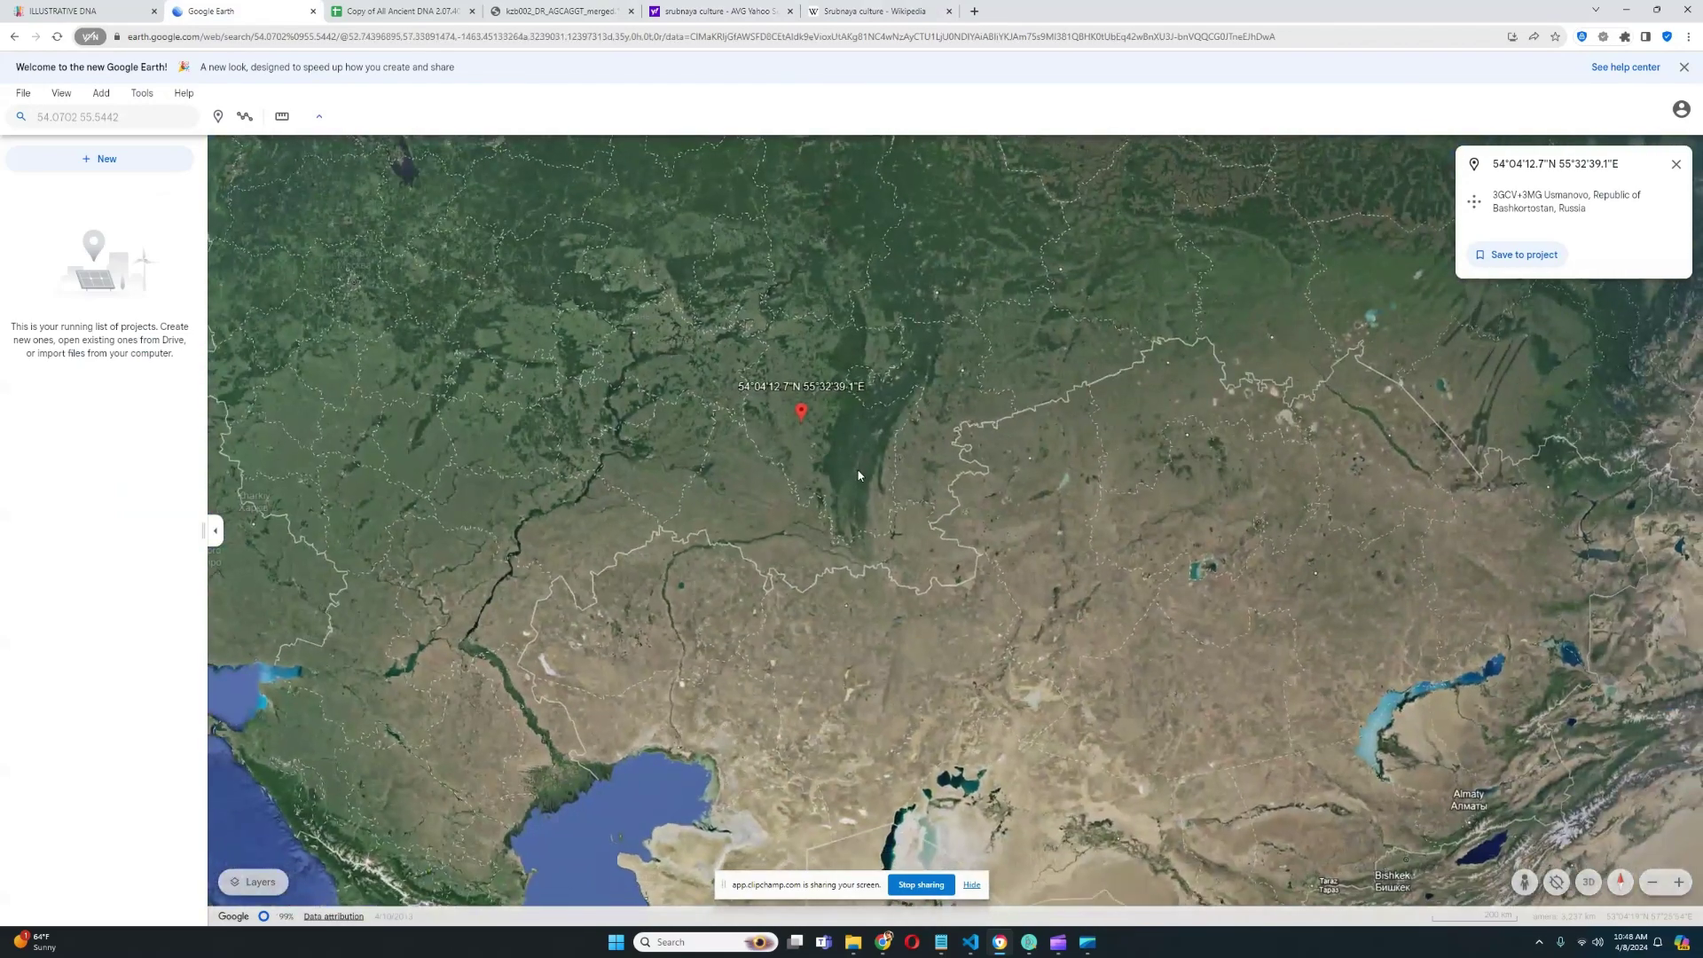
scroll(858, 475, down, 4)
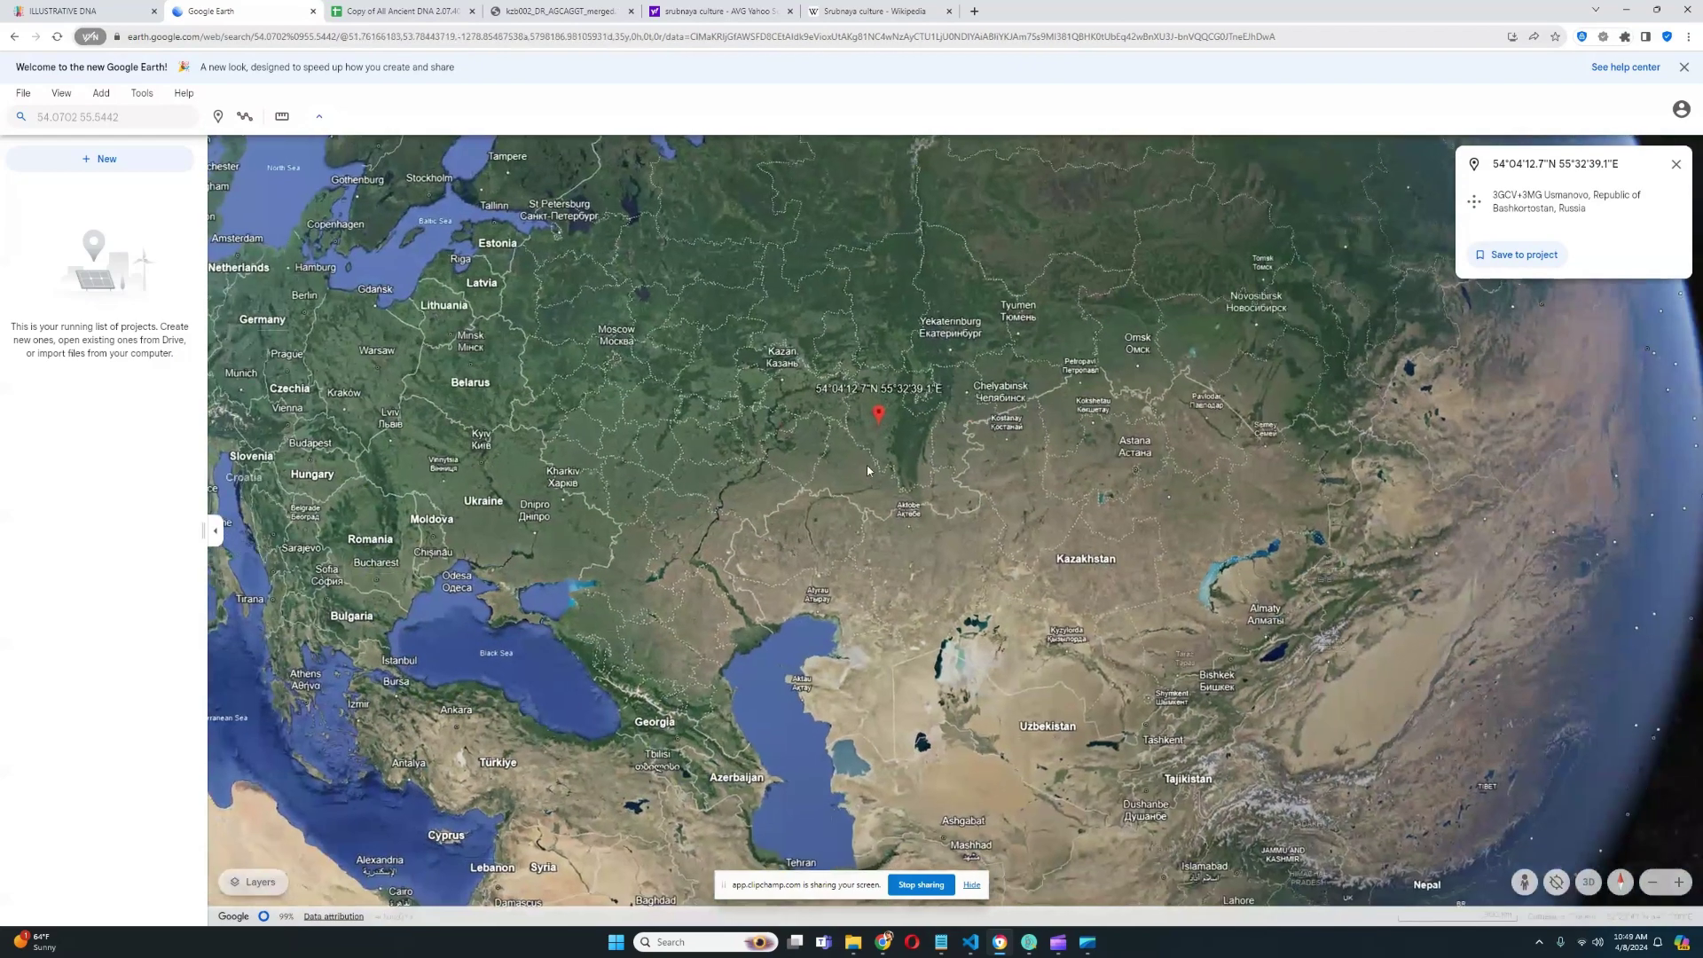
scroll(858, 475, down, 3)
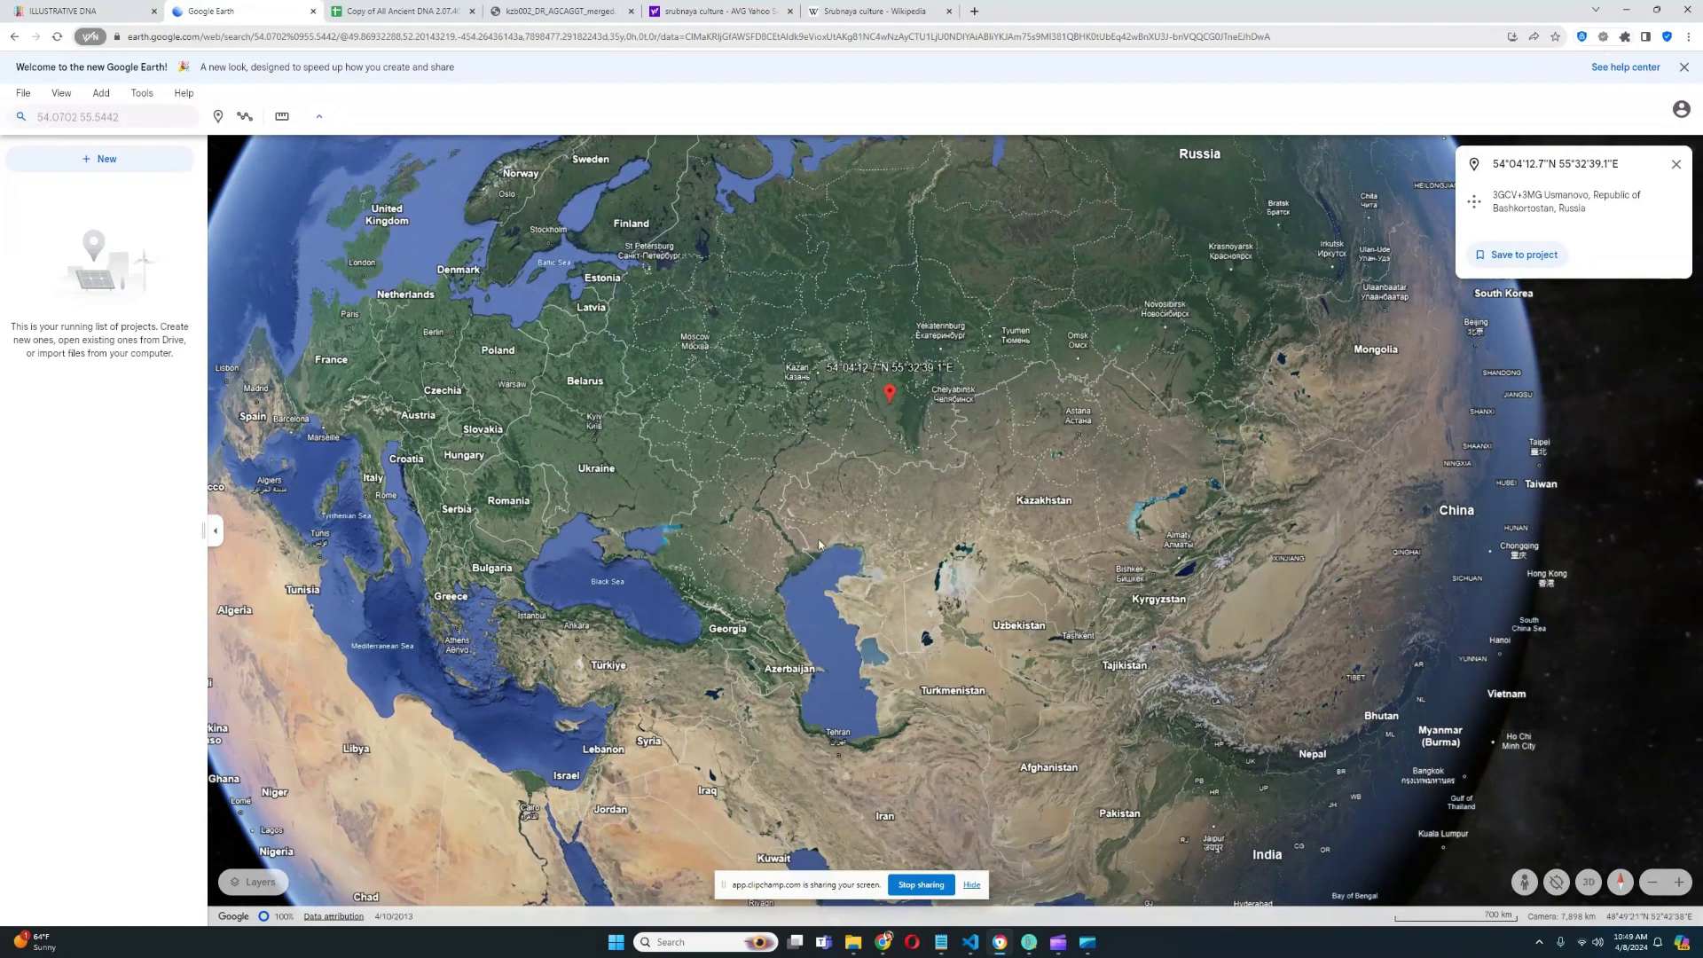
drag(643, 510, 664, 512)
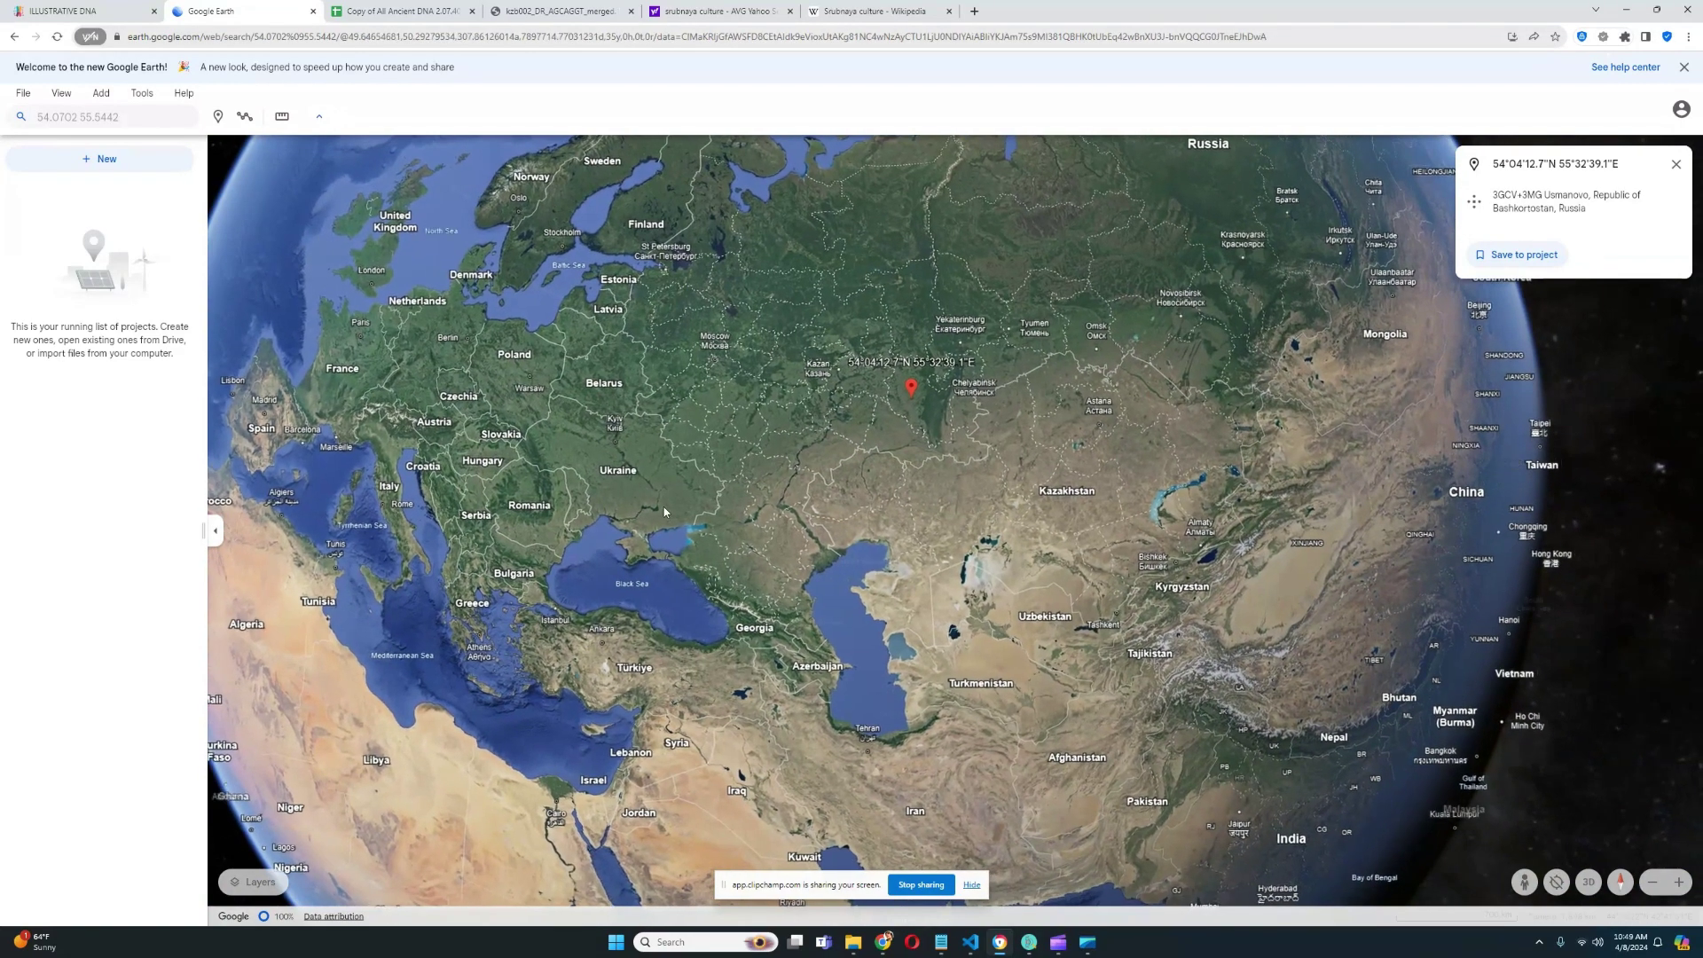
scroll(848, 462, up, 3)
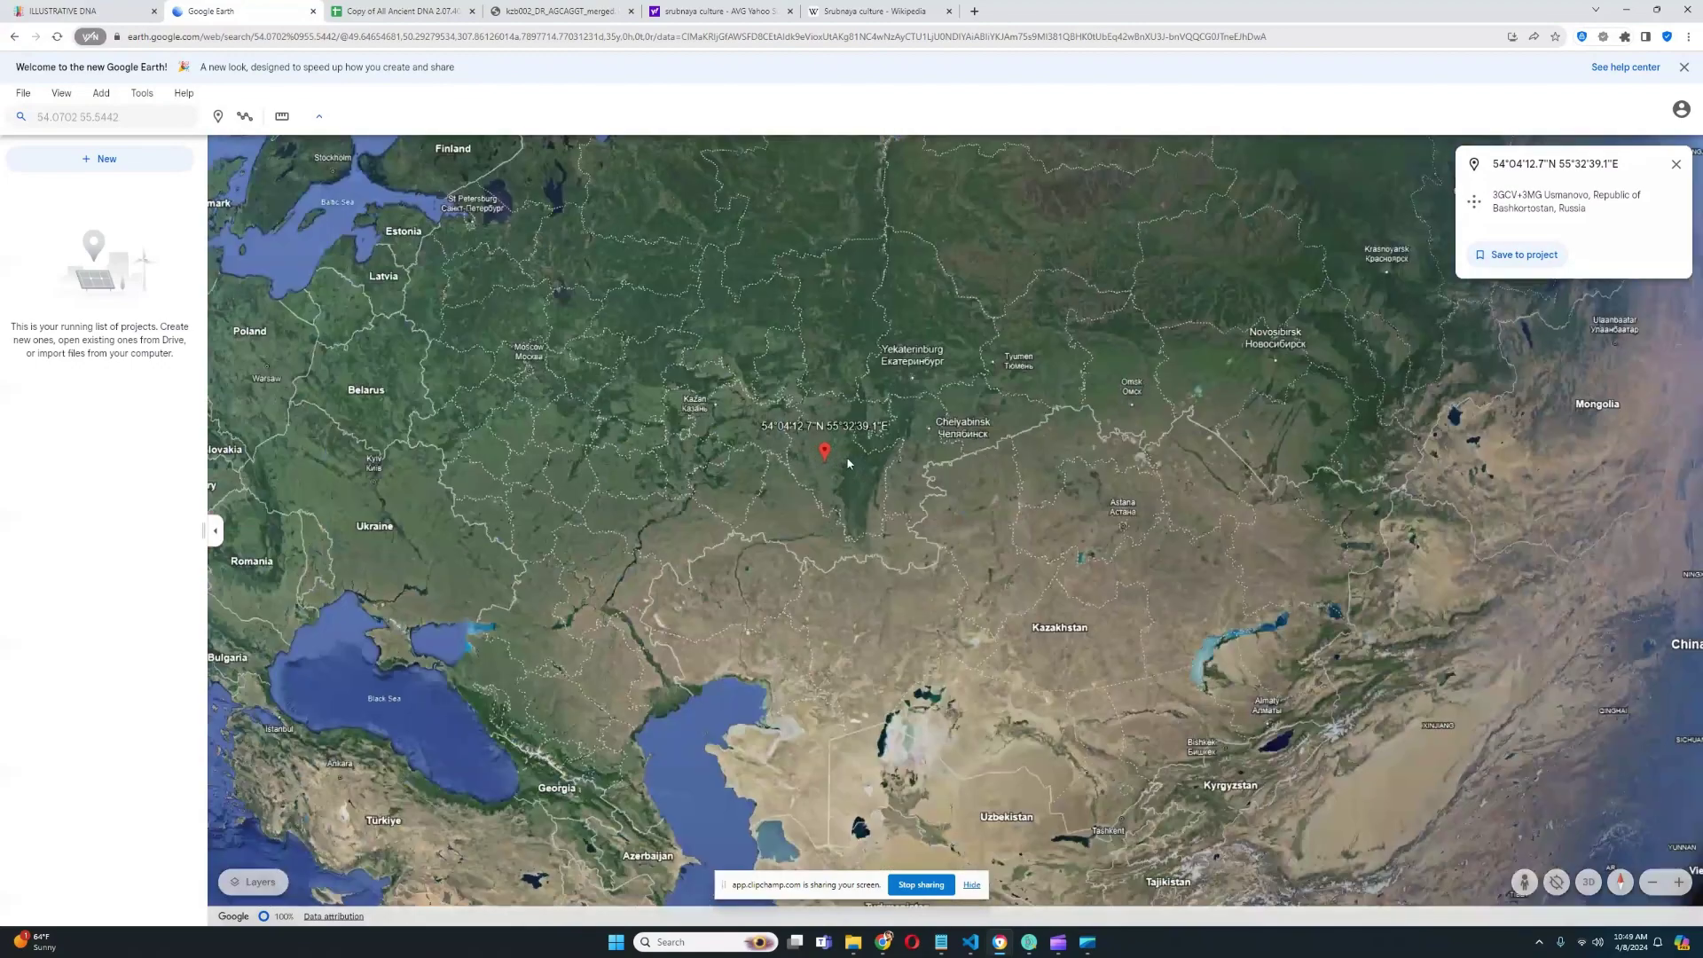
scroll(932, 476, down, 5)
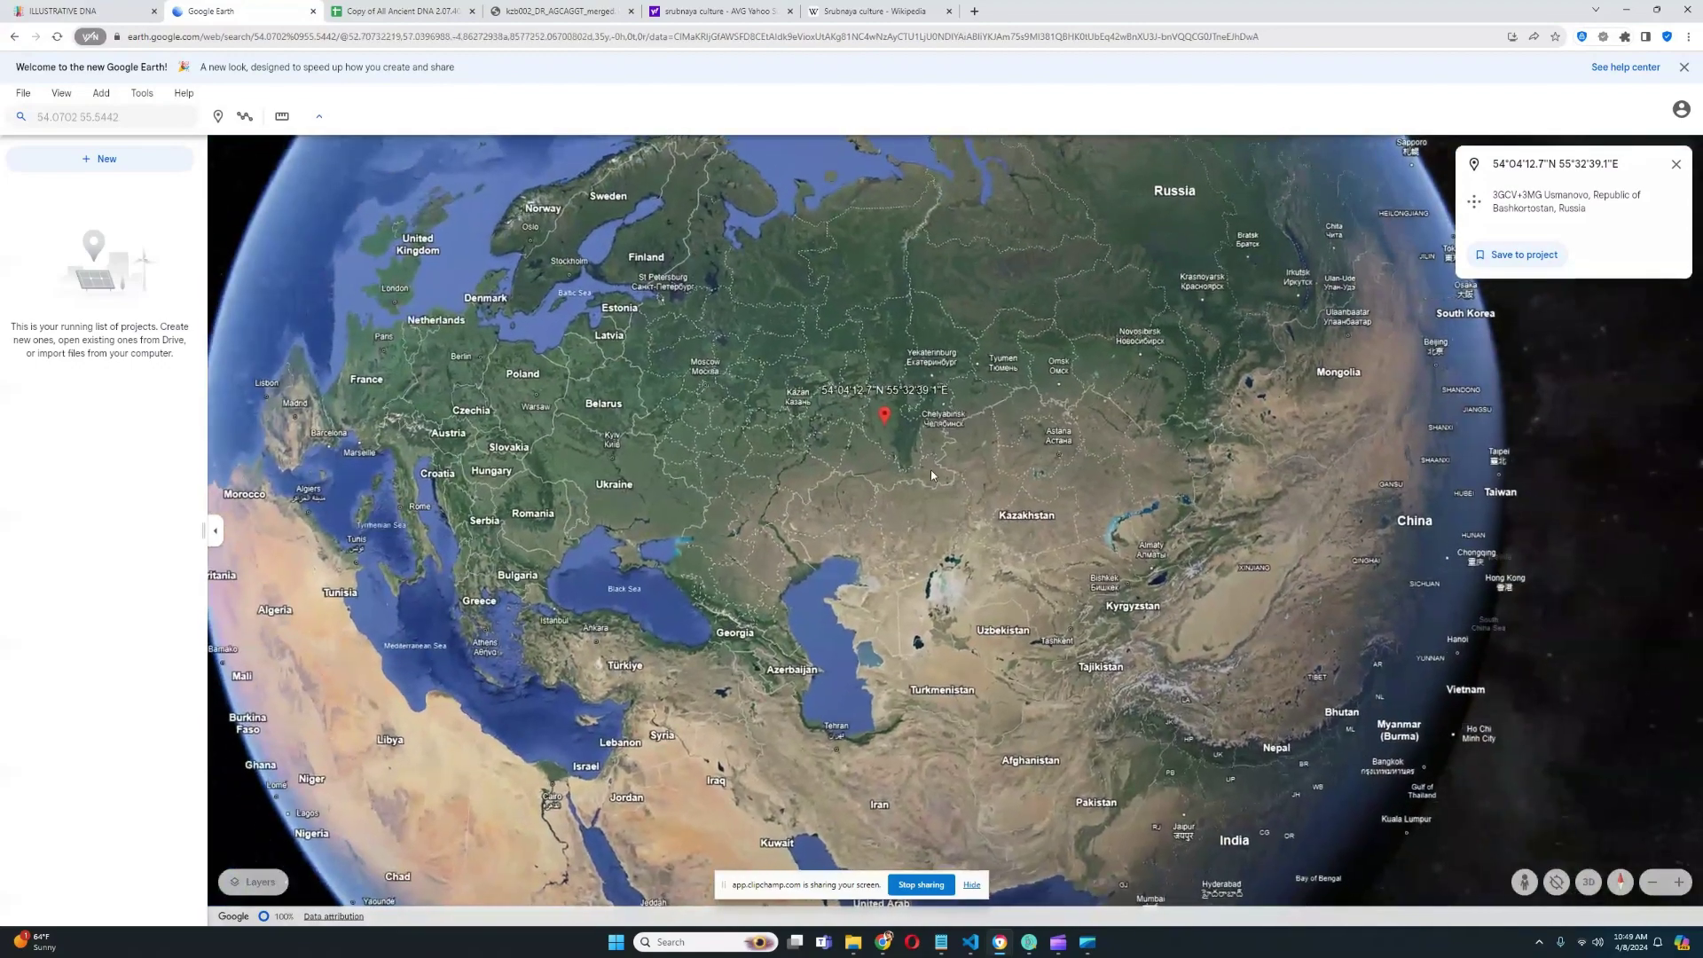
Step: Highlight Z645 on the report's Ydna line, then move to the All Ancient DNA spreadsheet
click(558, 8)
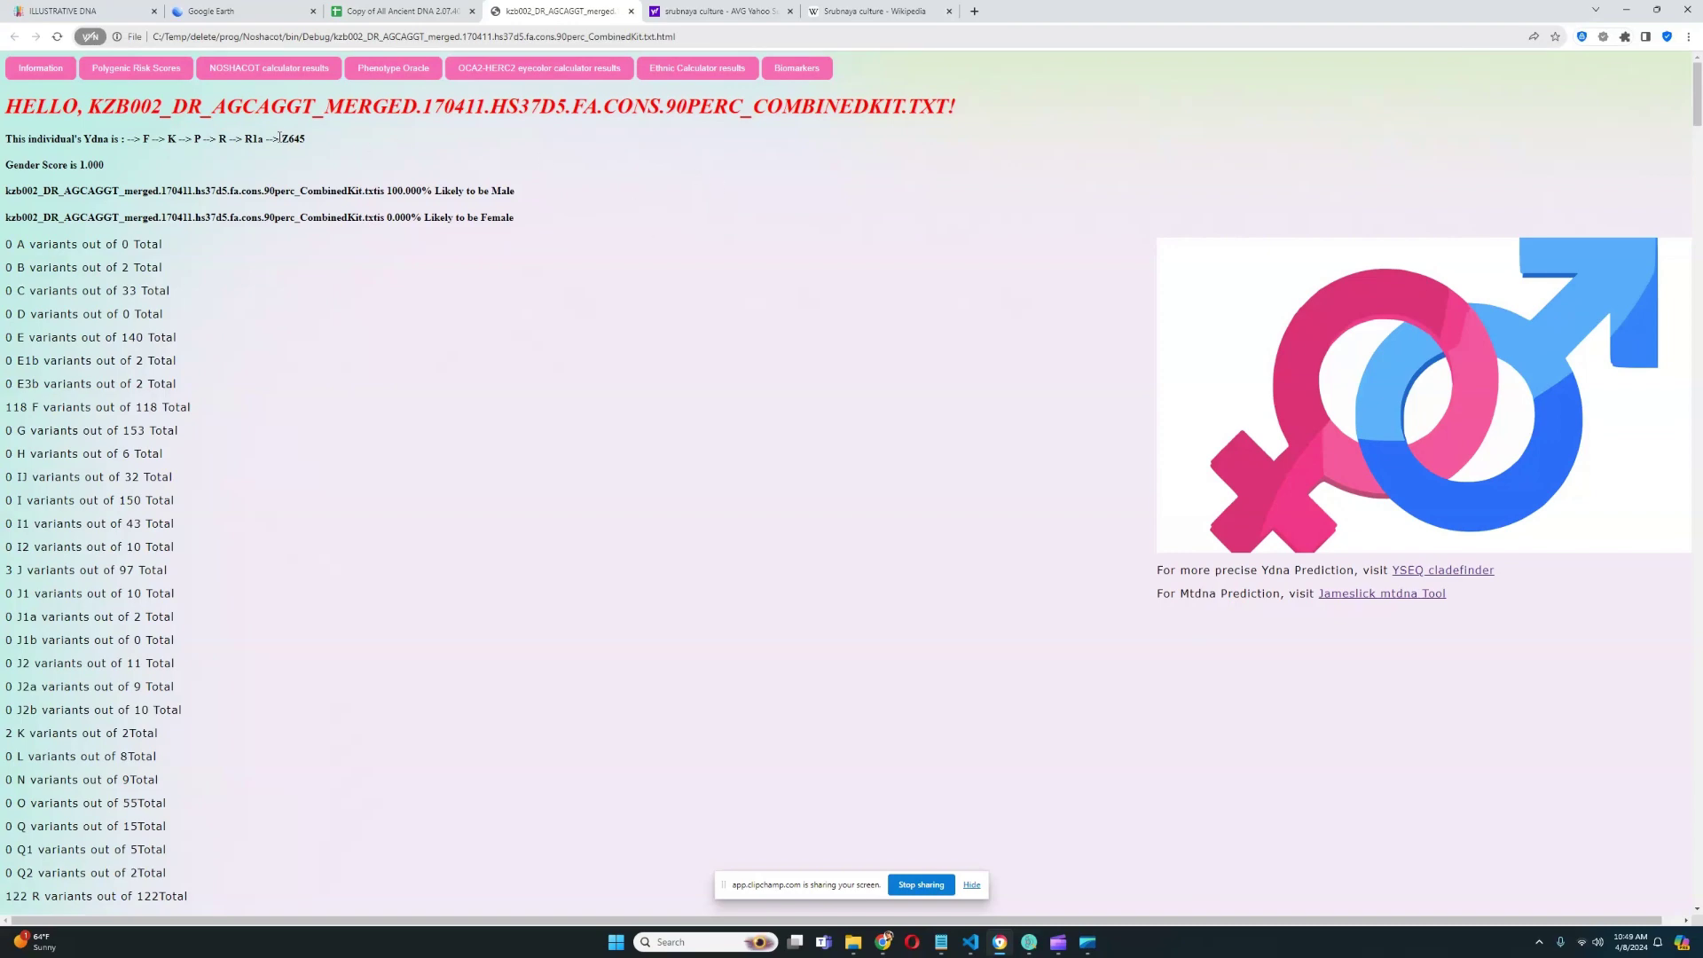
drag(278, 138, 339, 137)
click(403, 10)
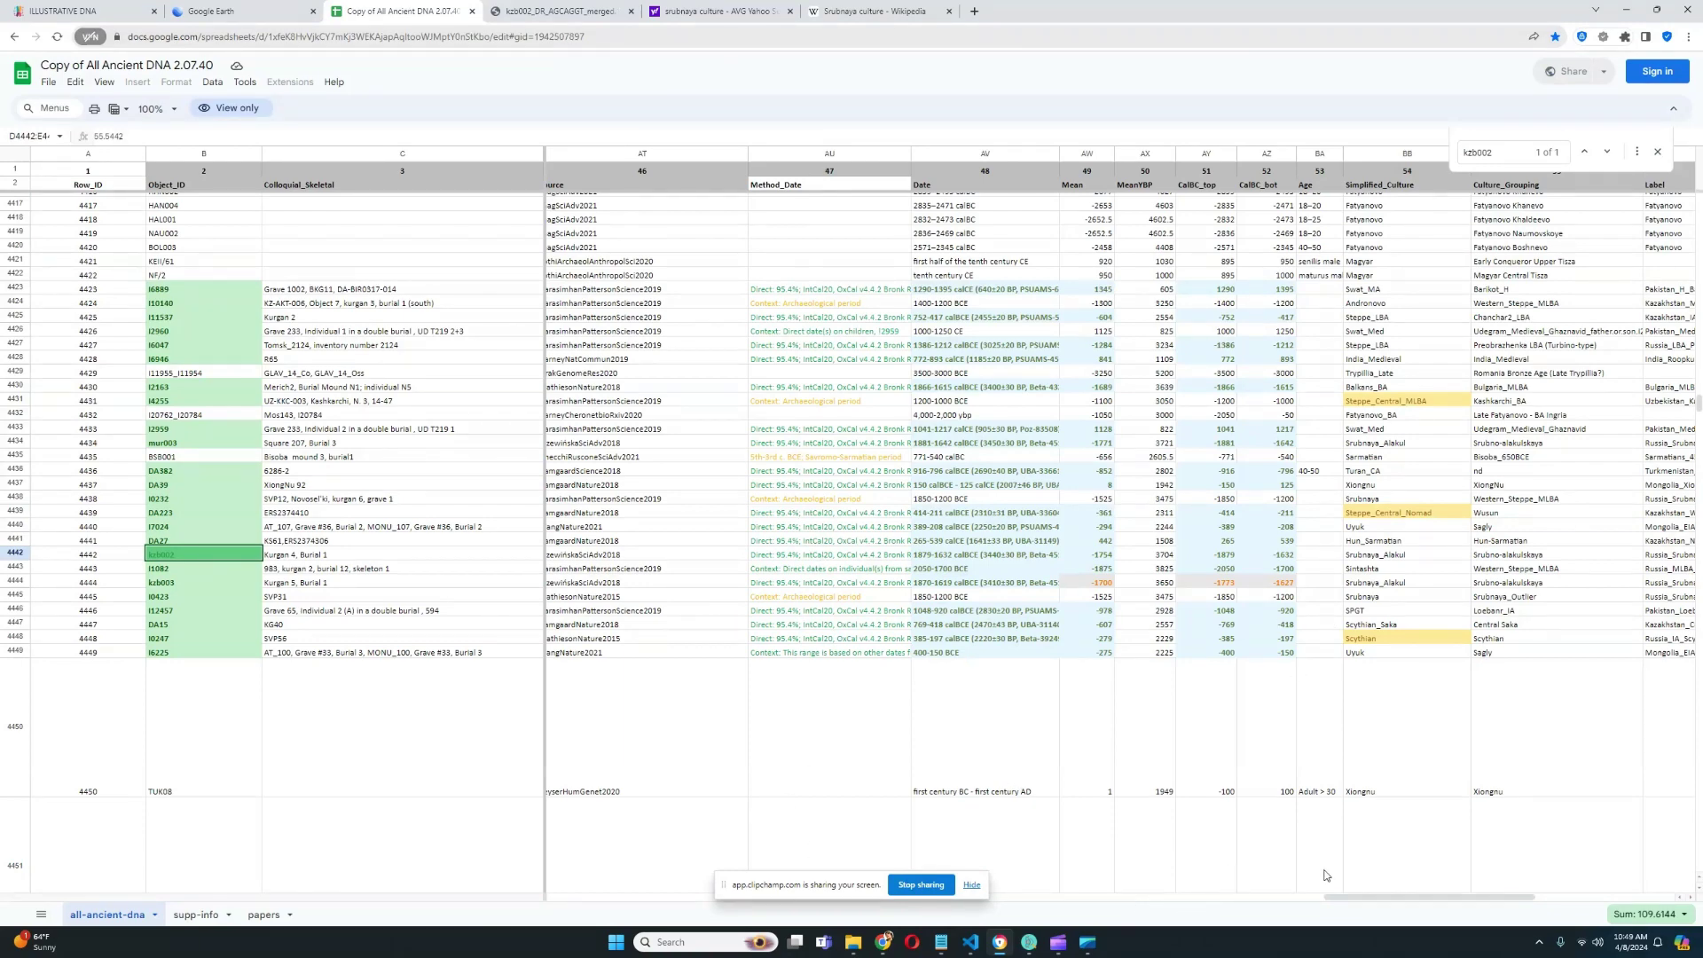
Step: Inspect kzb002's Y haplotree cell AK4442 and mtDNA columns, then return to the report
drag(1335, 898, 1043, 916)
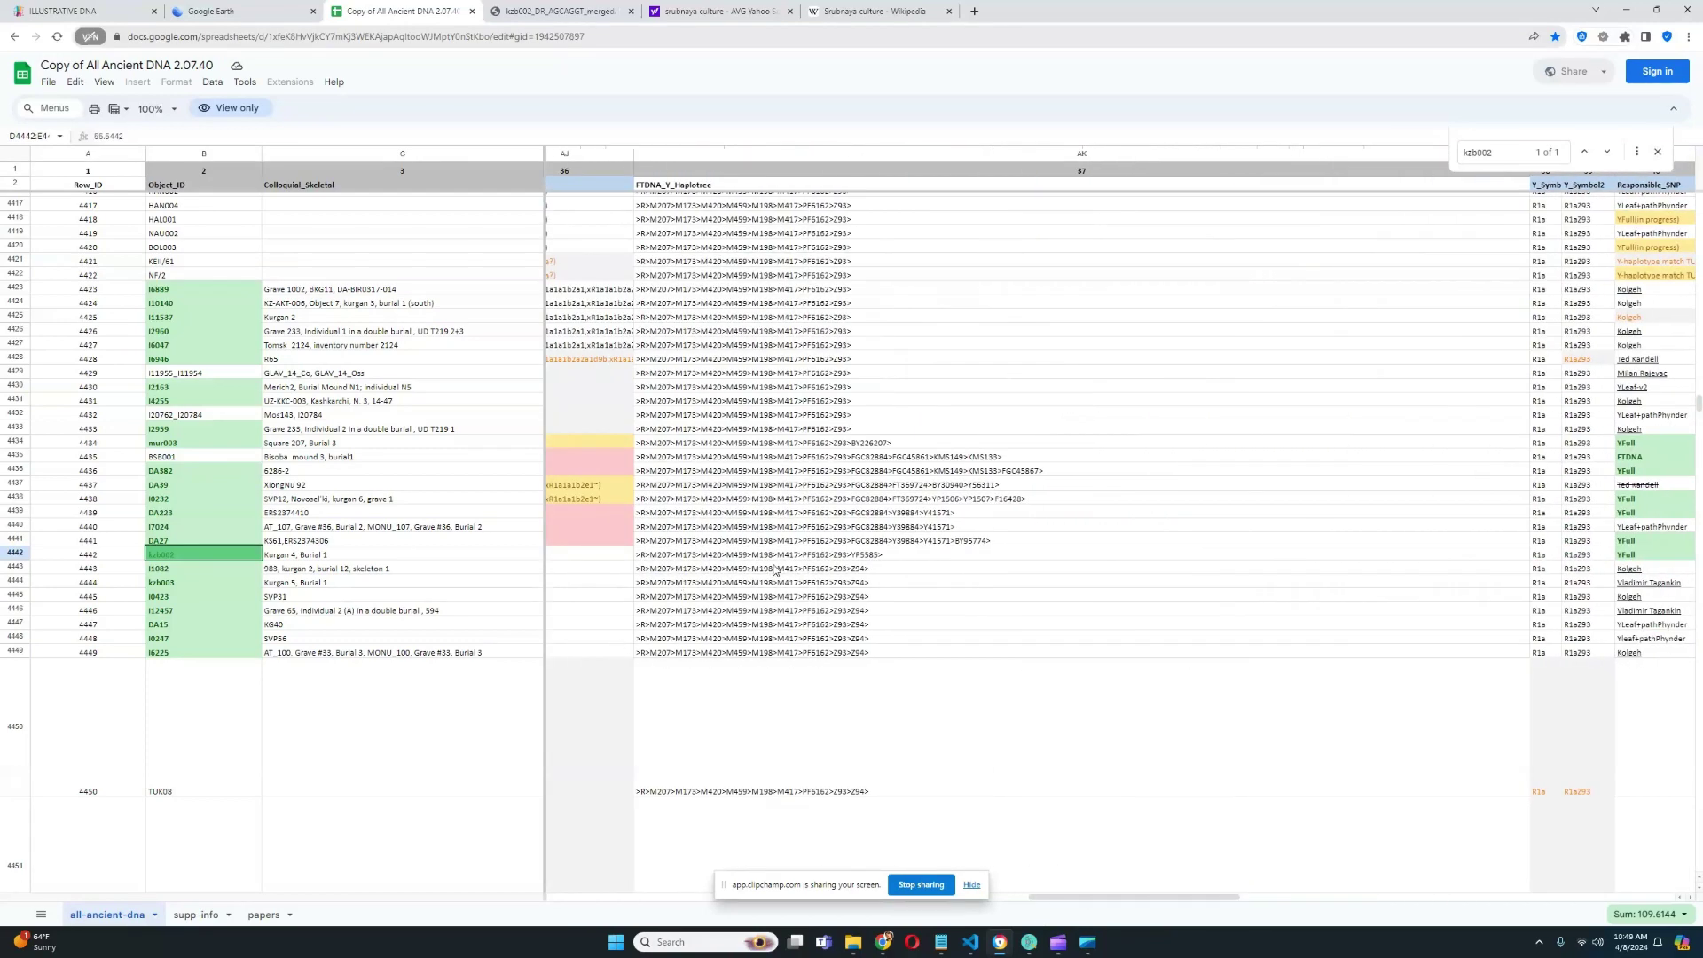
click(835, 557)
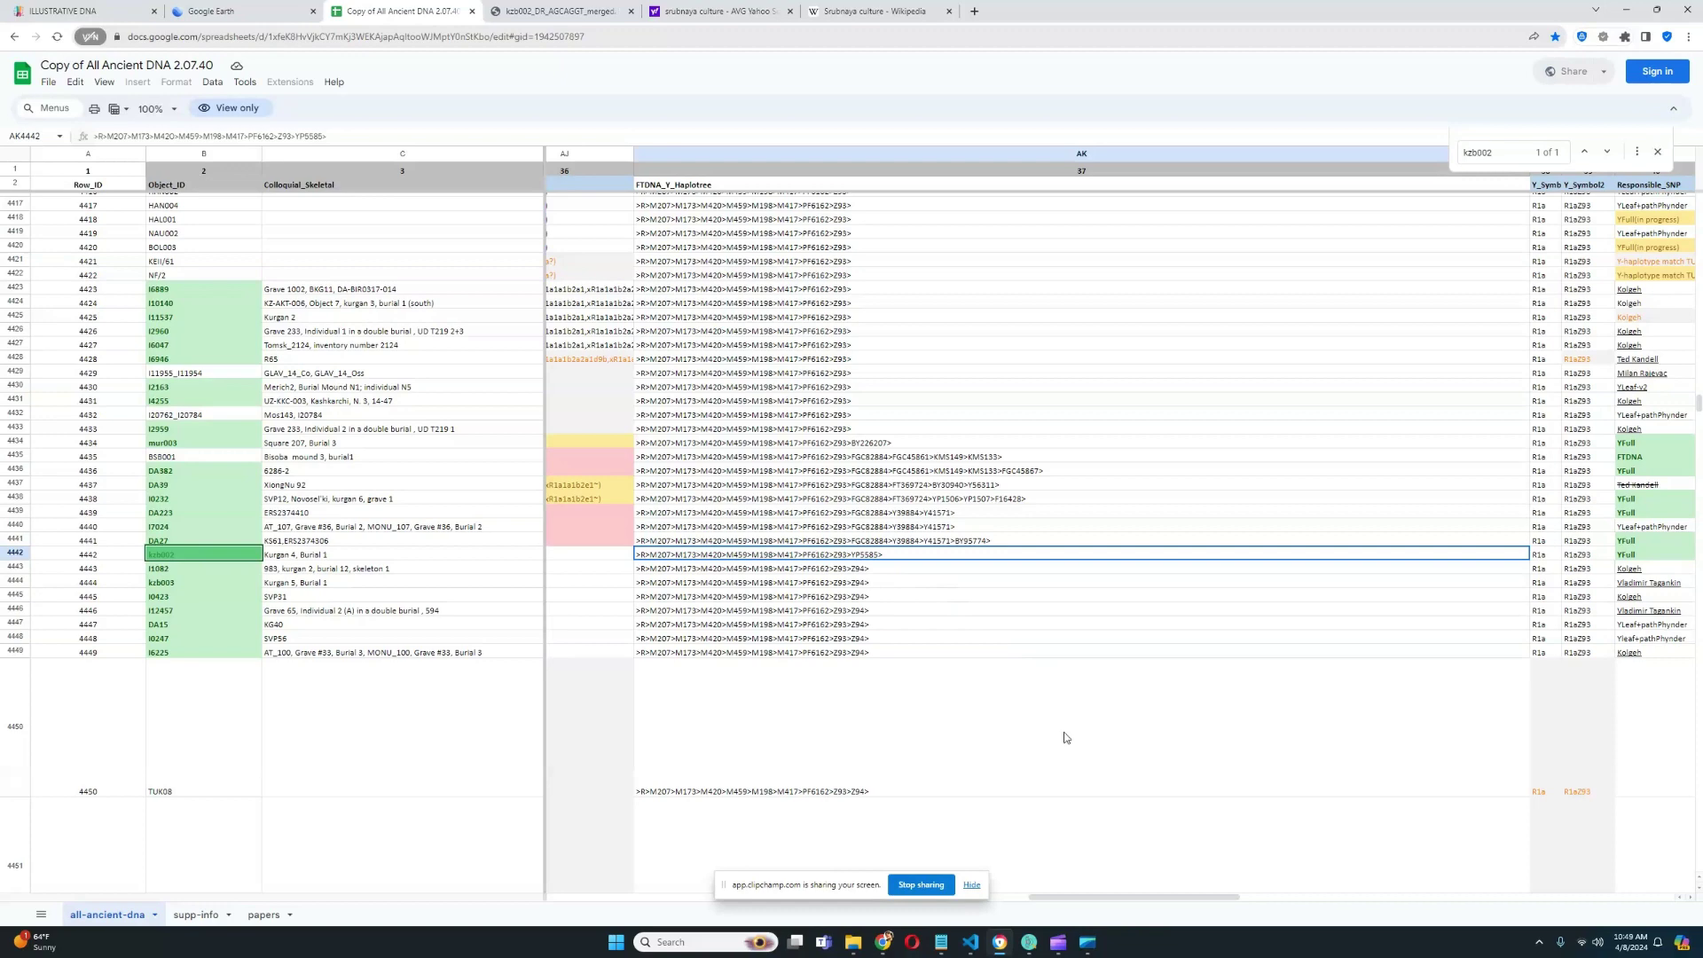
drag(1089, 898, 653, 907)
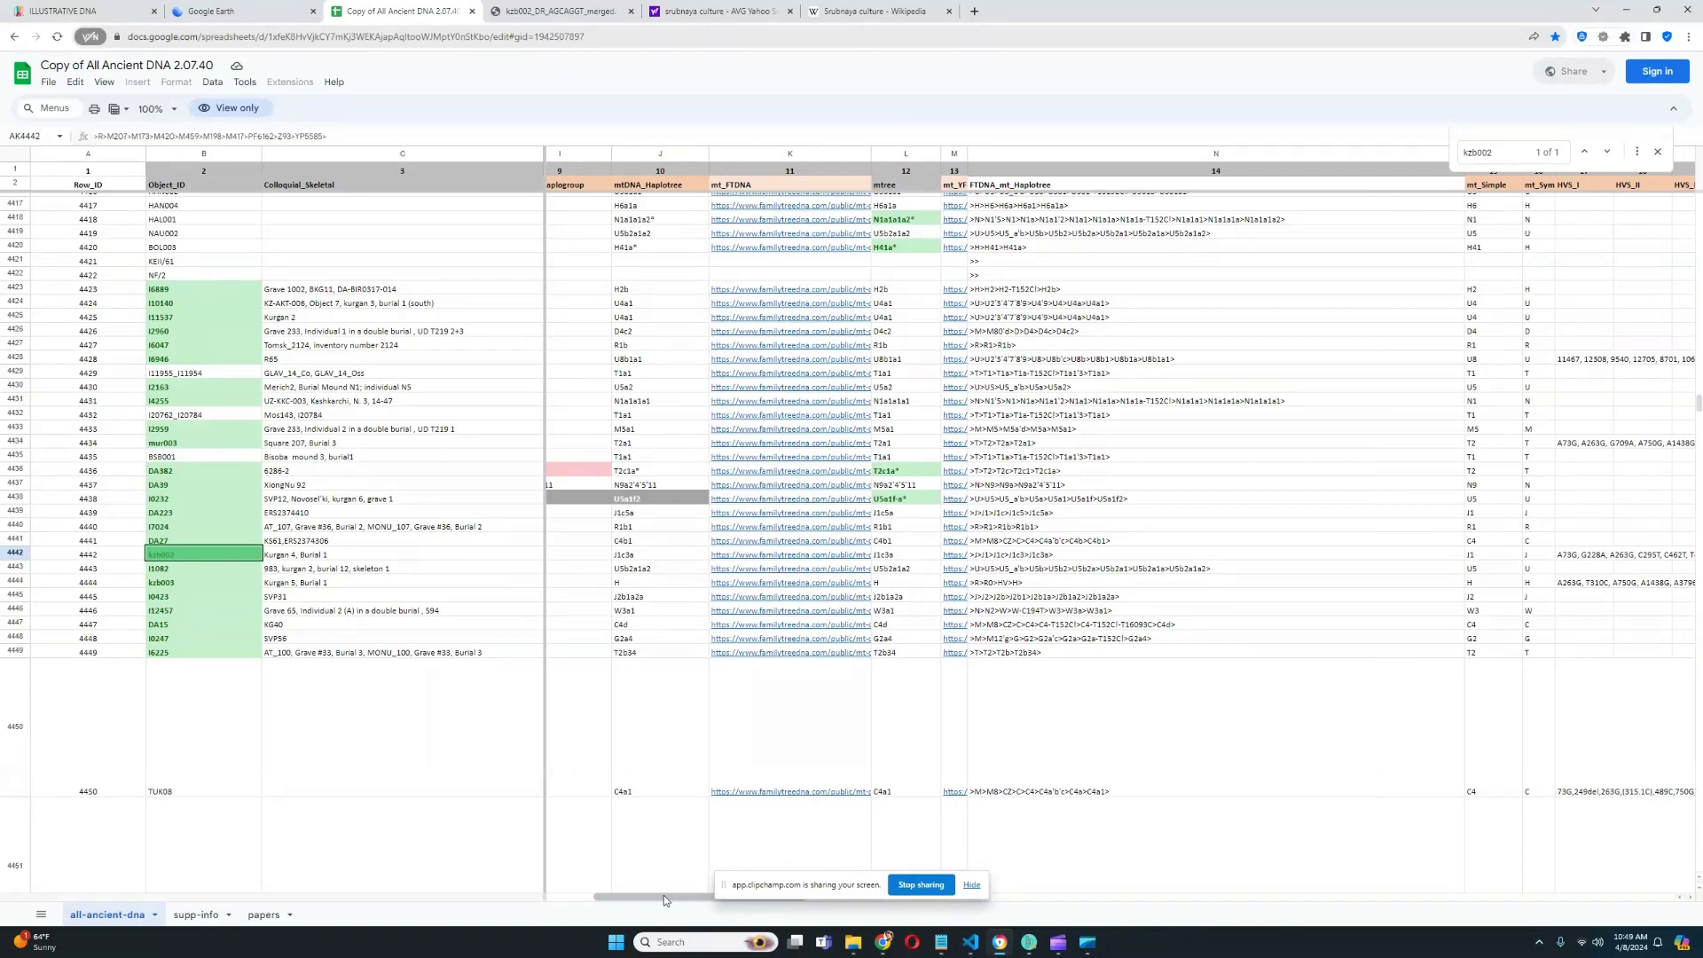
drag(668, 900, 825, 898)
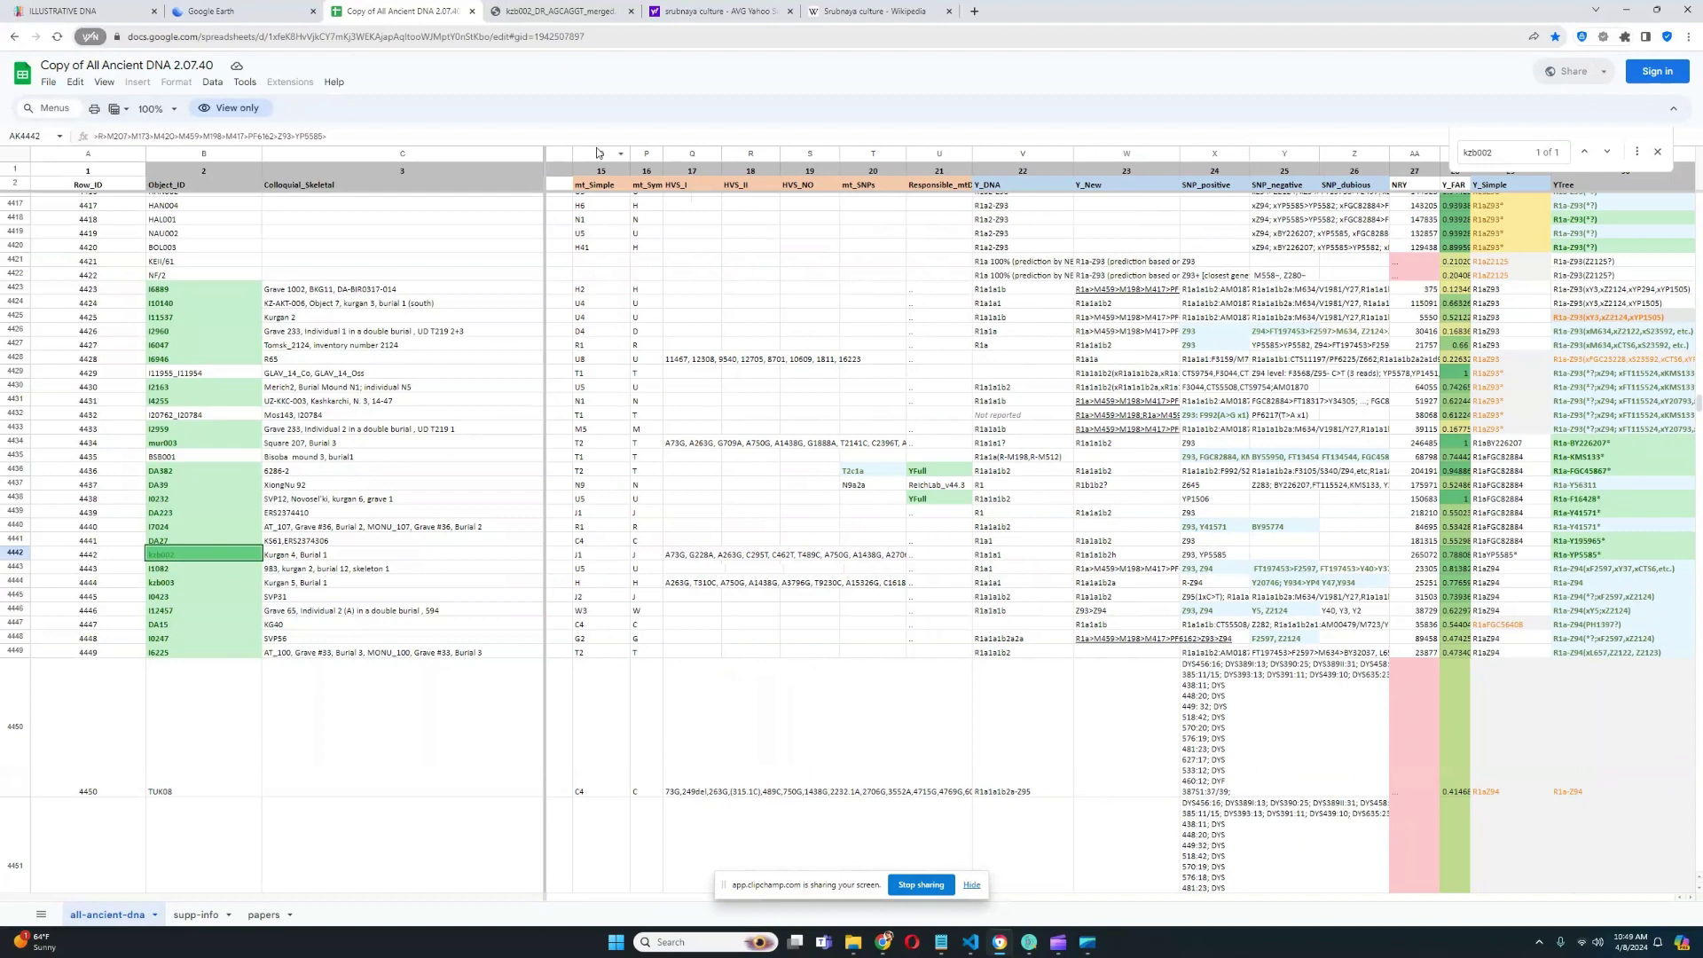
click(566, 11)
click(687, 288)
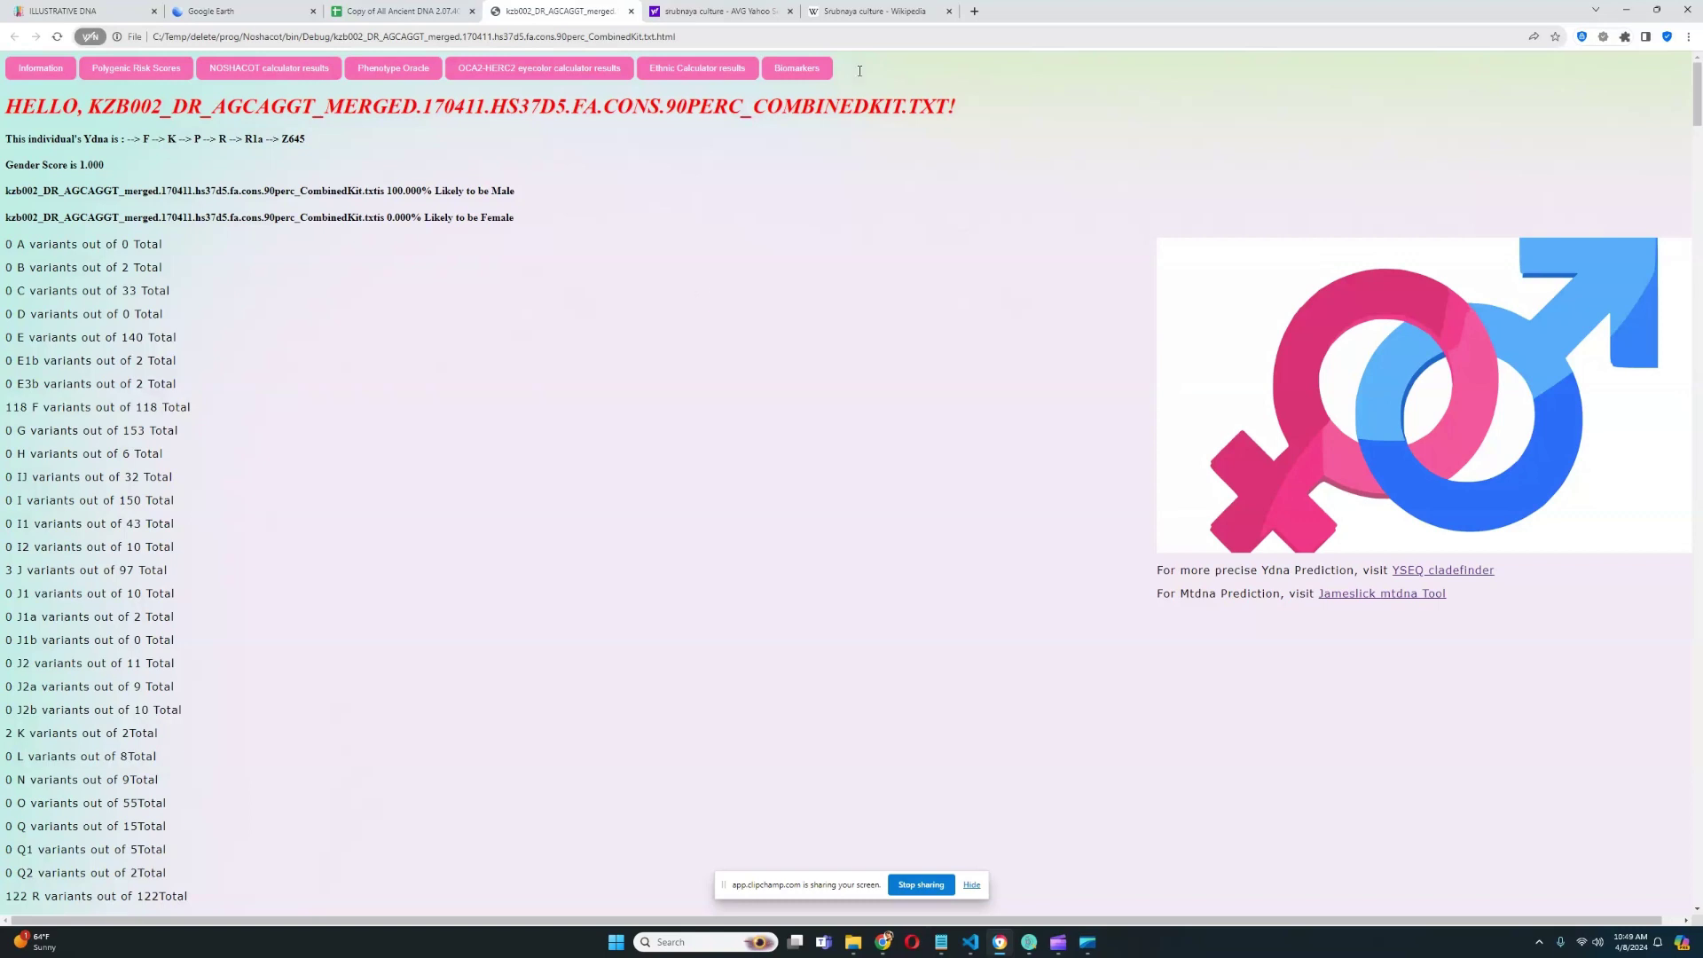
Step: In a new tab, enter the web search 'R1a-z93 distrtibution'
click(974, 10)
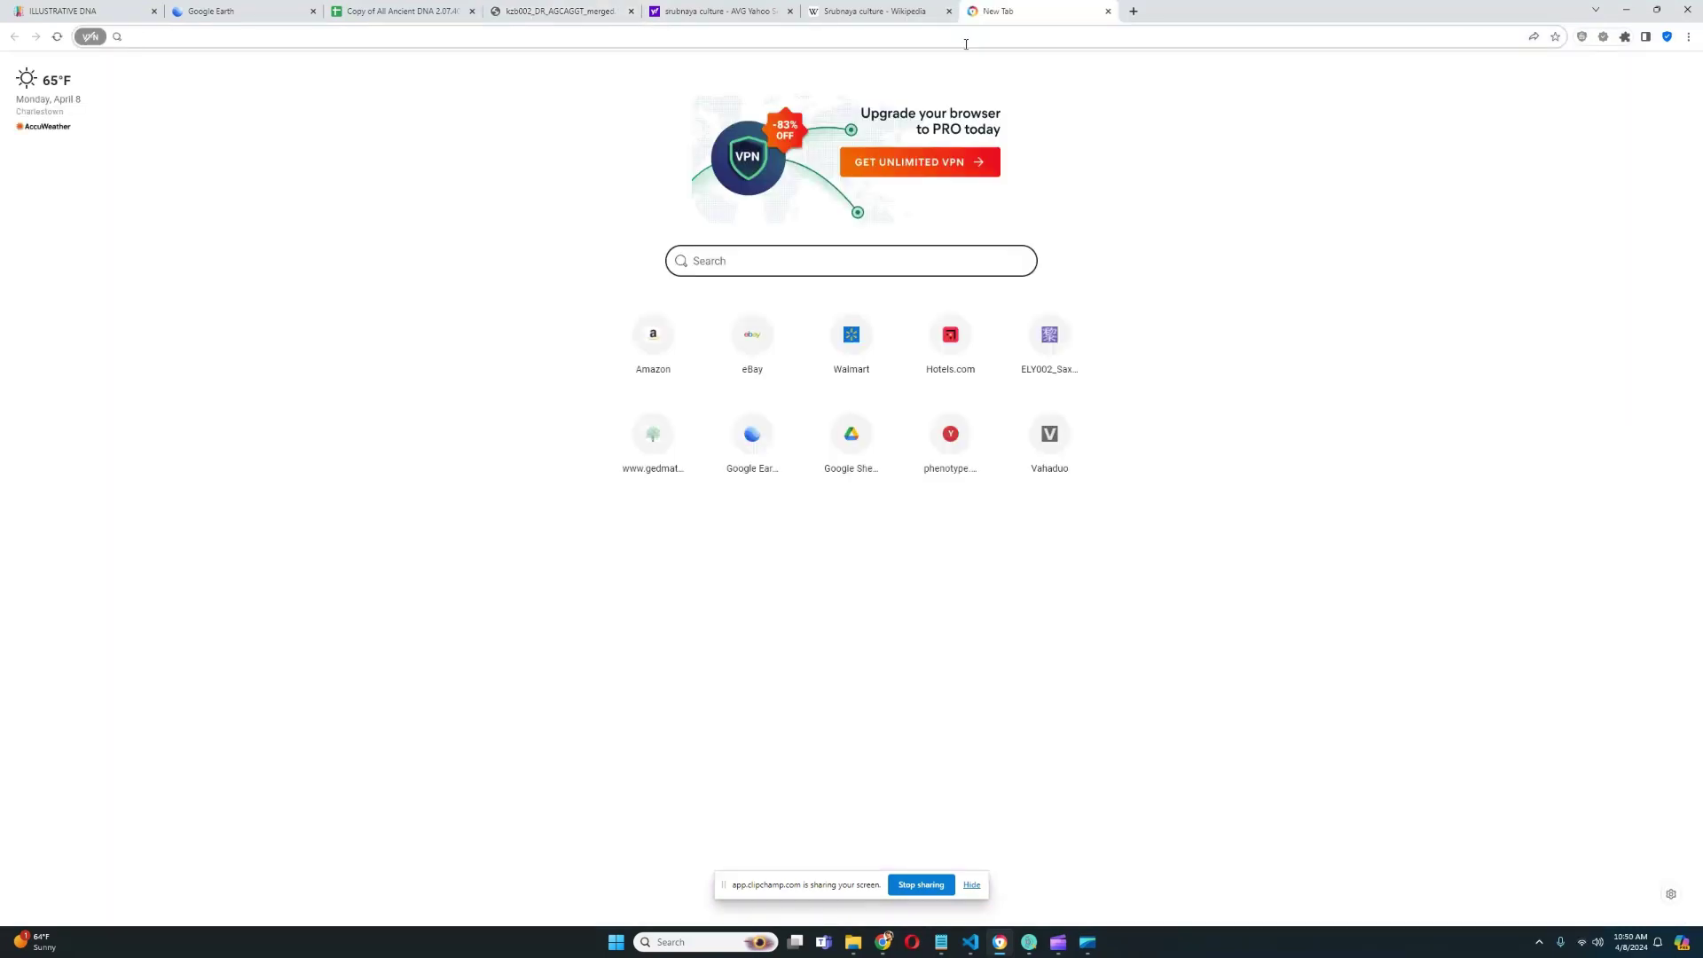
click(966, 44)
text(R1z)
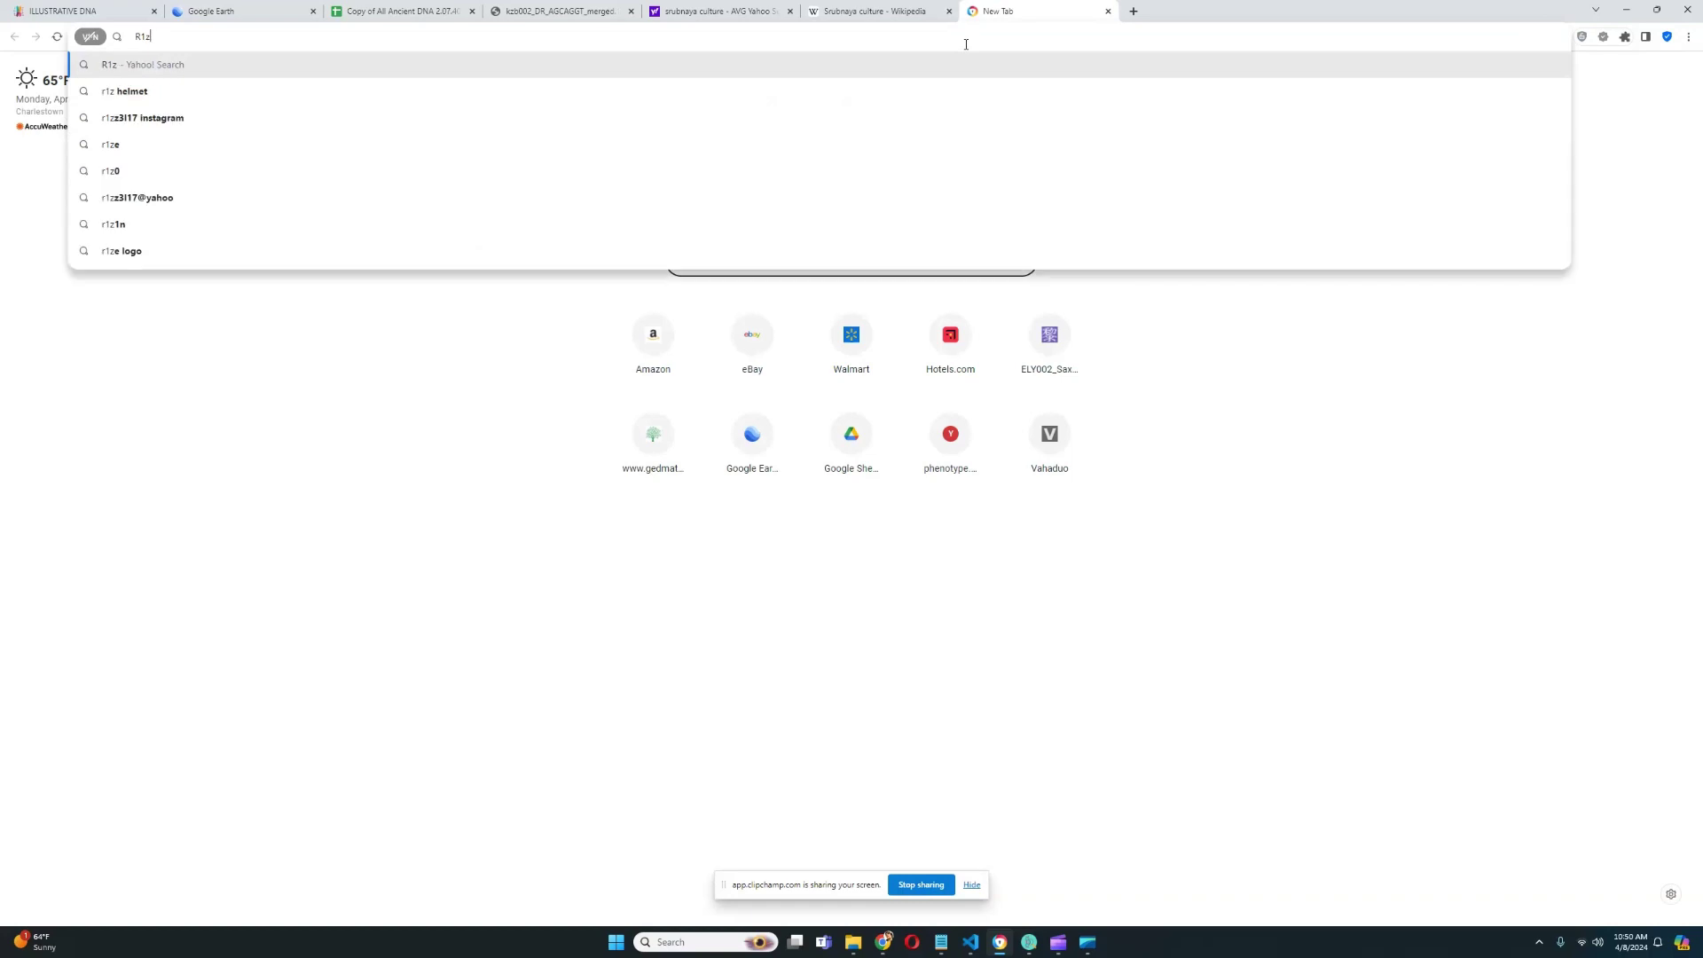
key(BackSpace)
text(a)
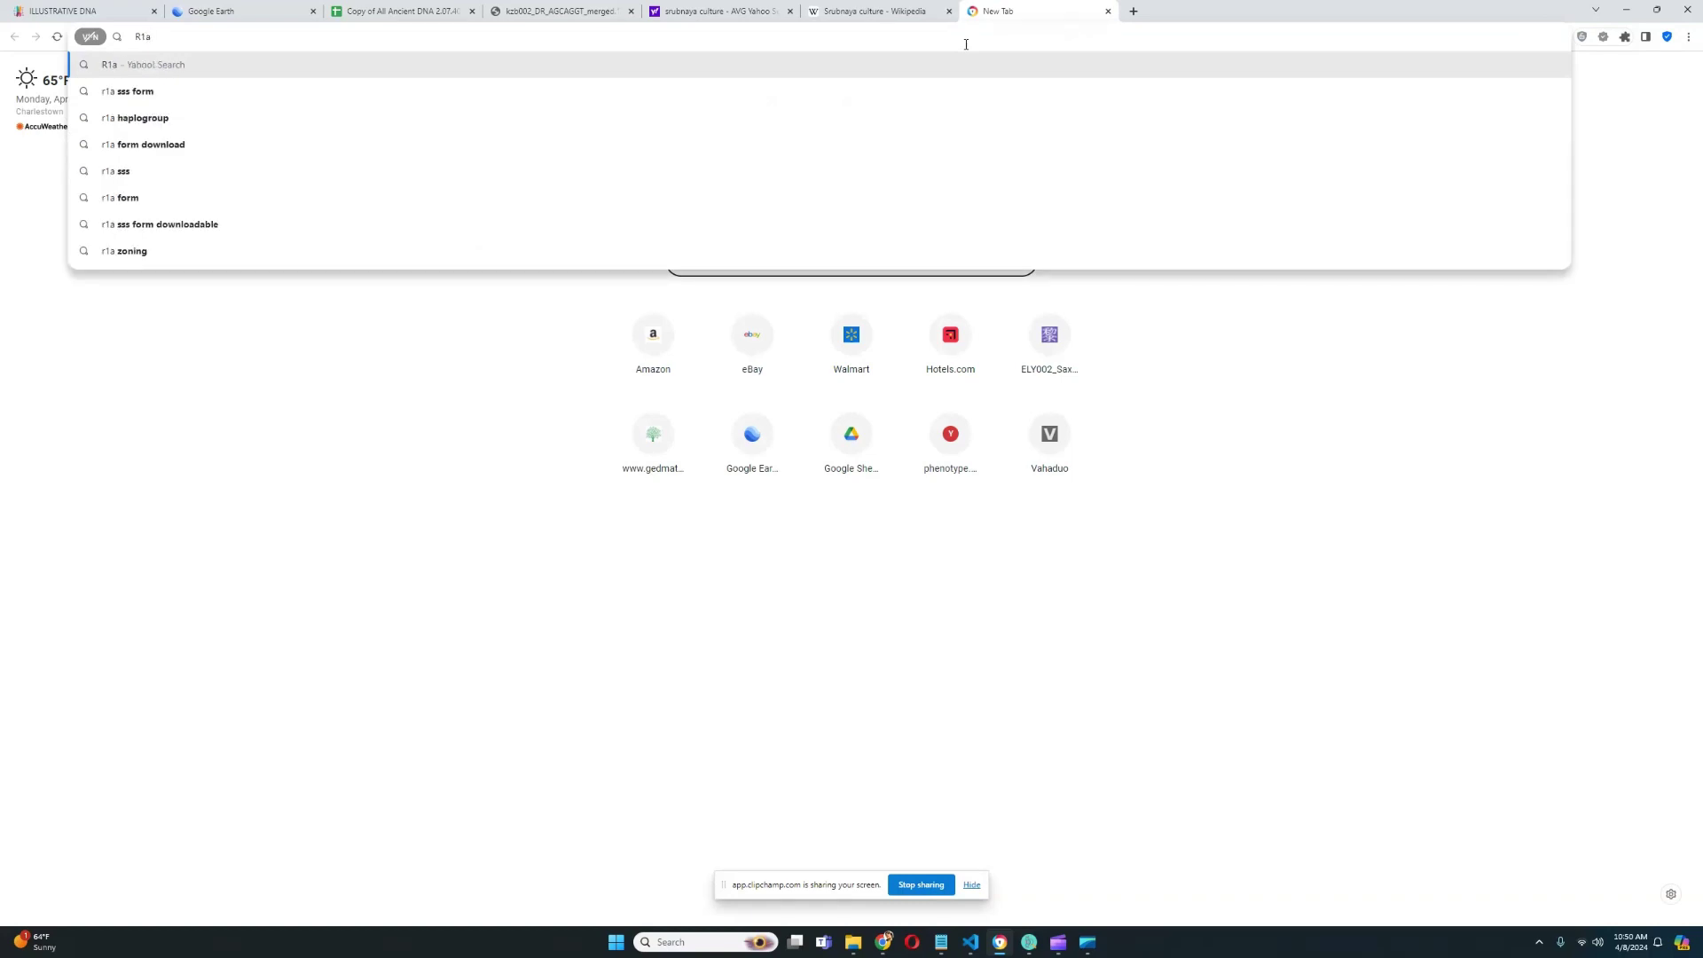
text(-z93 distrtibution)
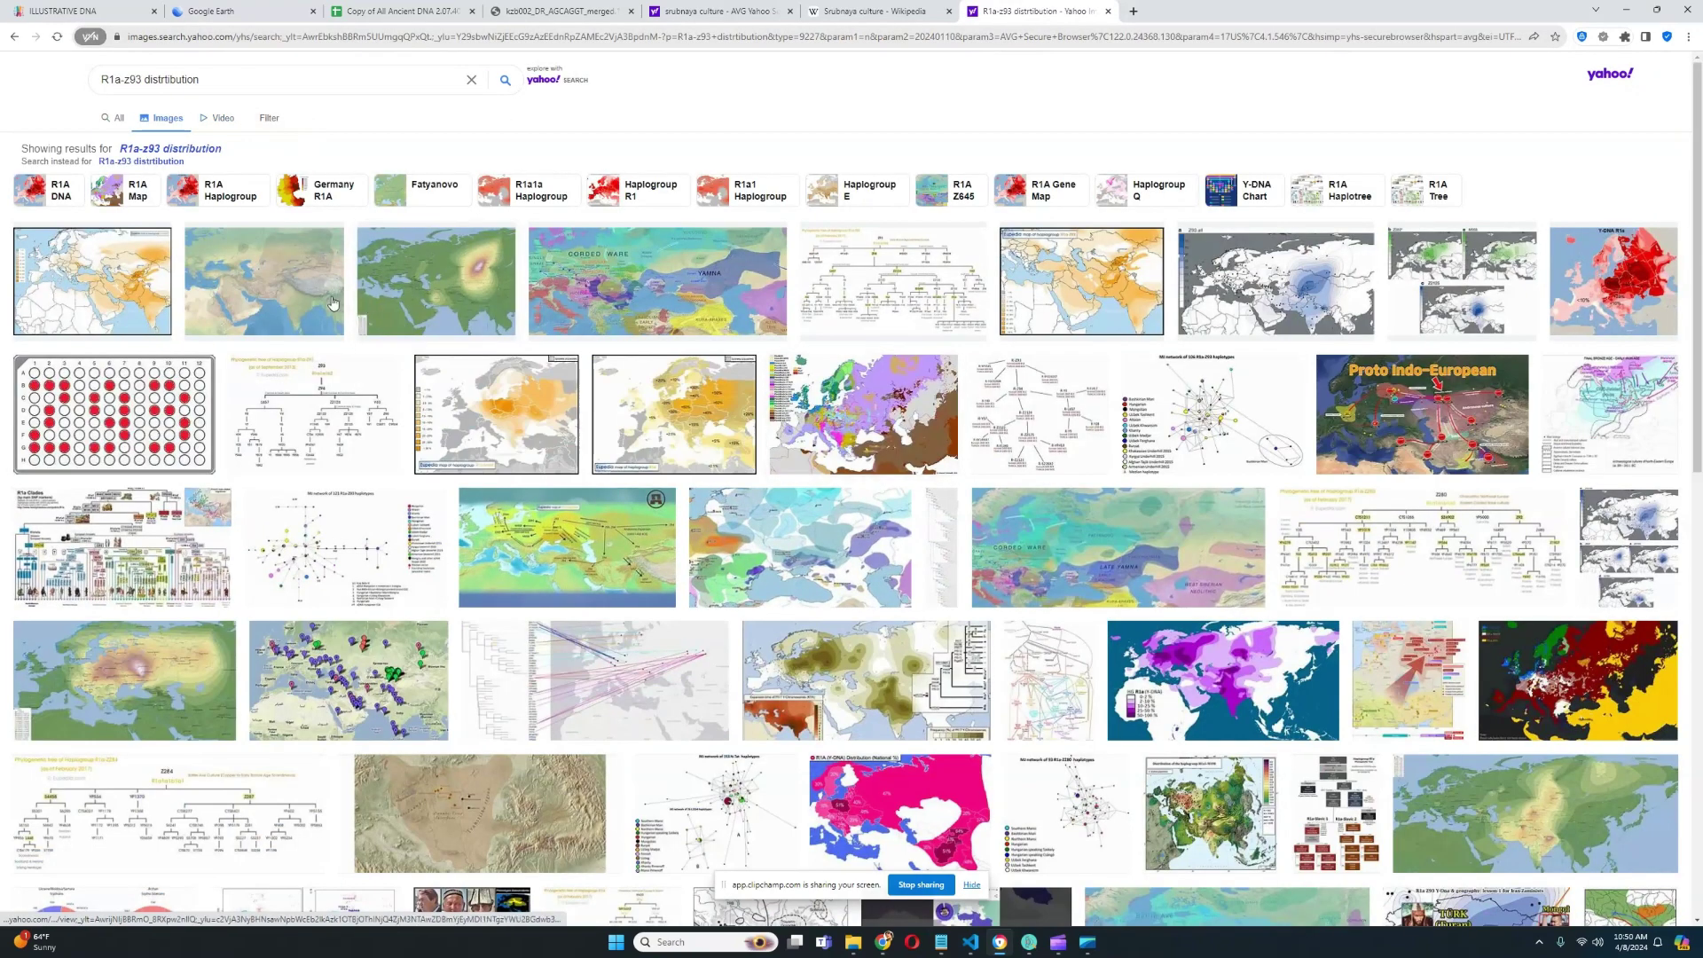
Step: Preview the R1A, Eupedia R1a-Z93, and Z282/M558/Z2125 distribution maps enlarged
click(146, 266)
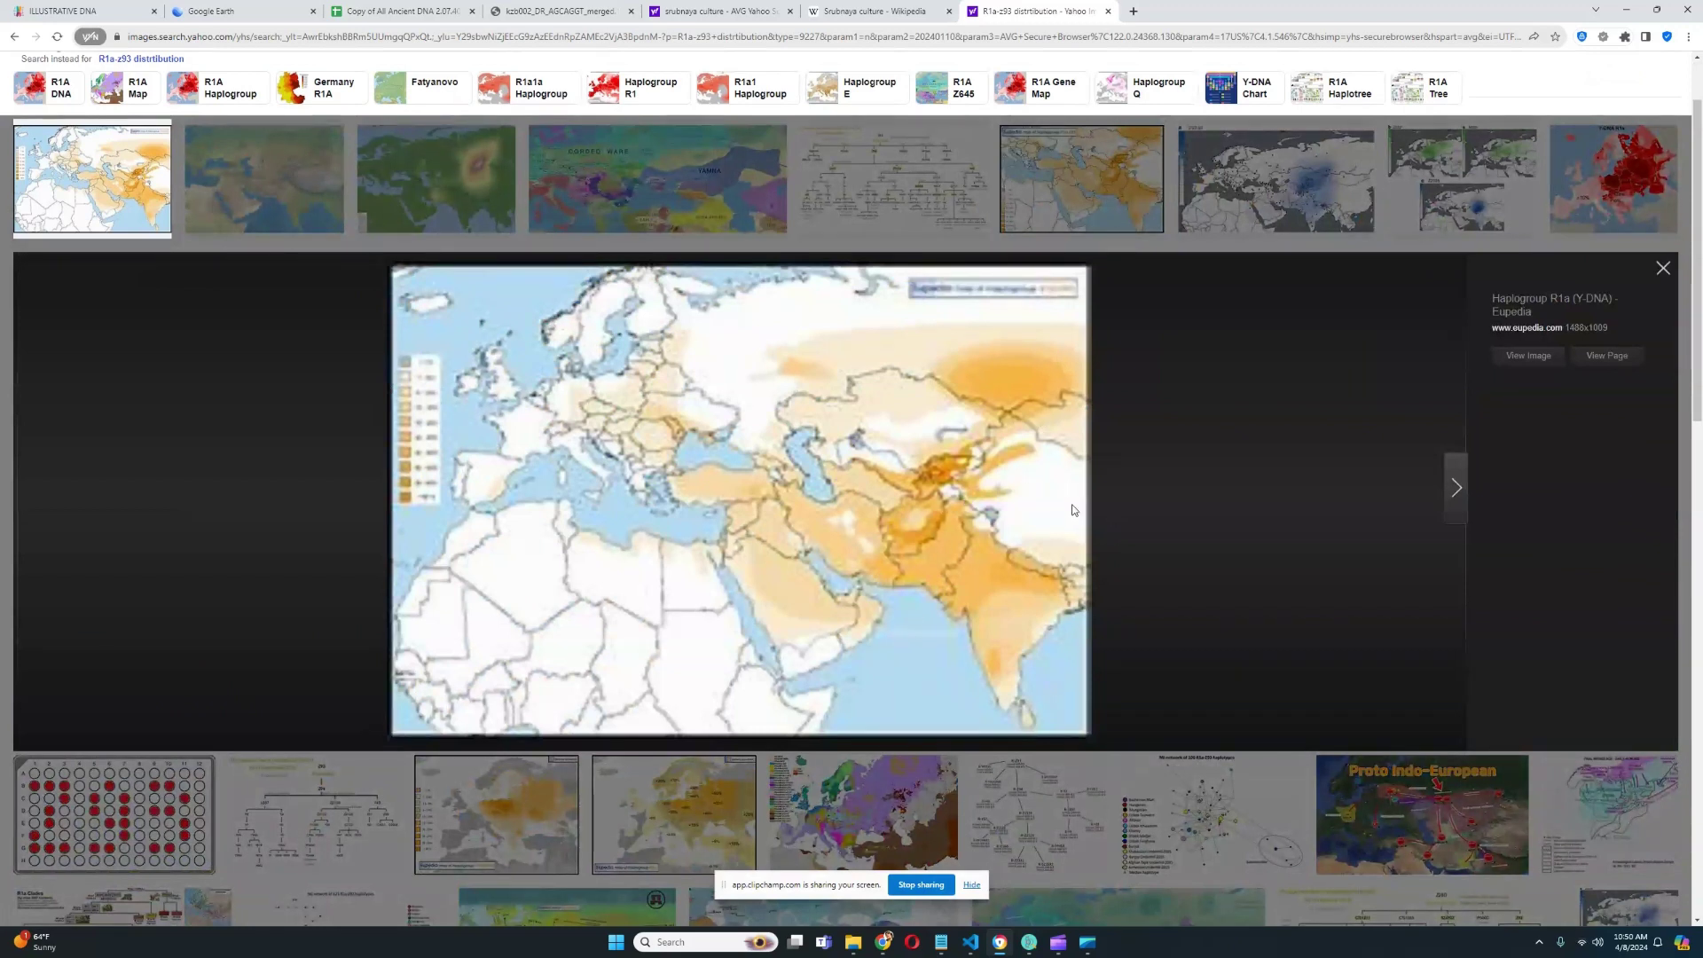
click(1093, 226)
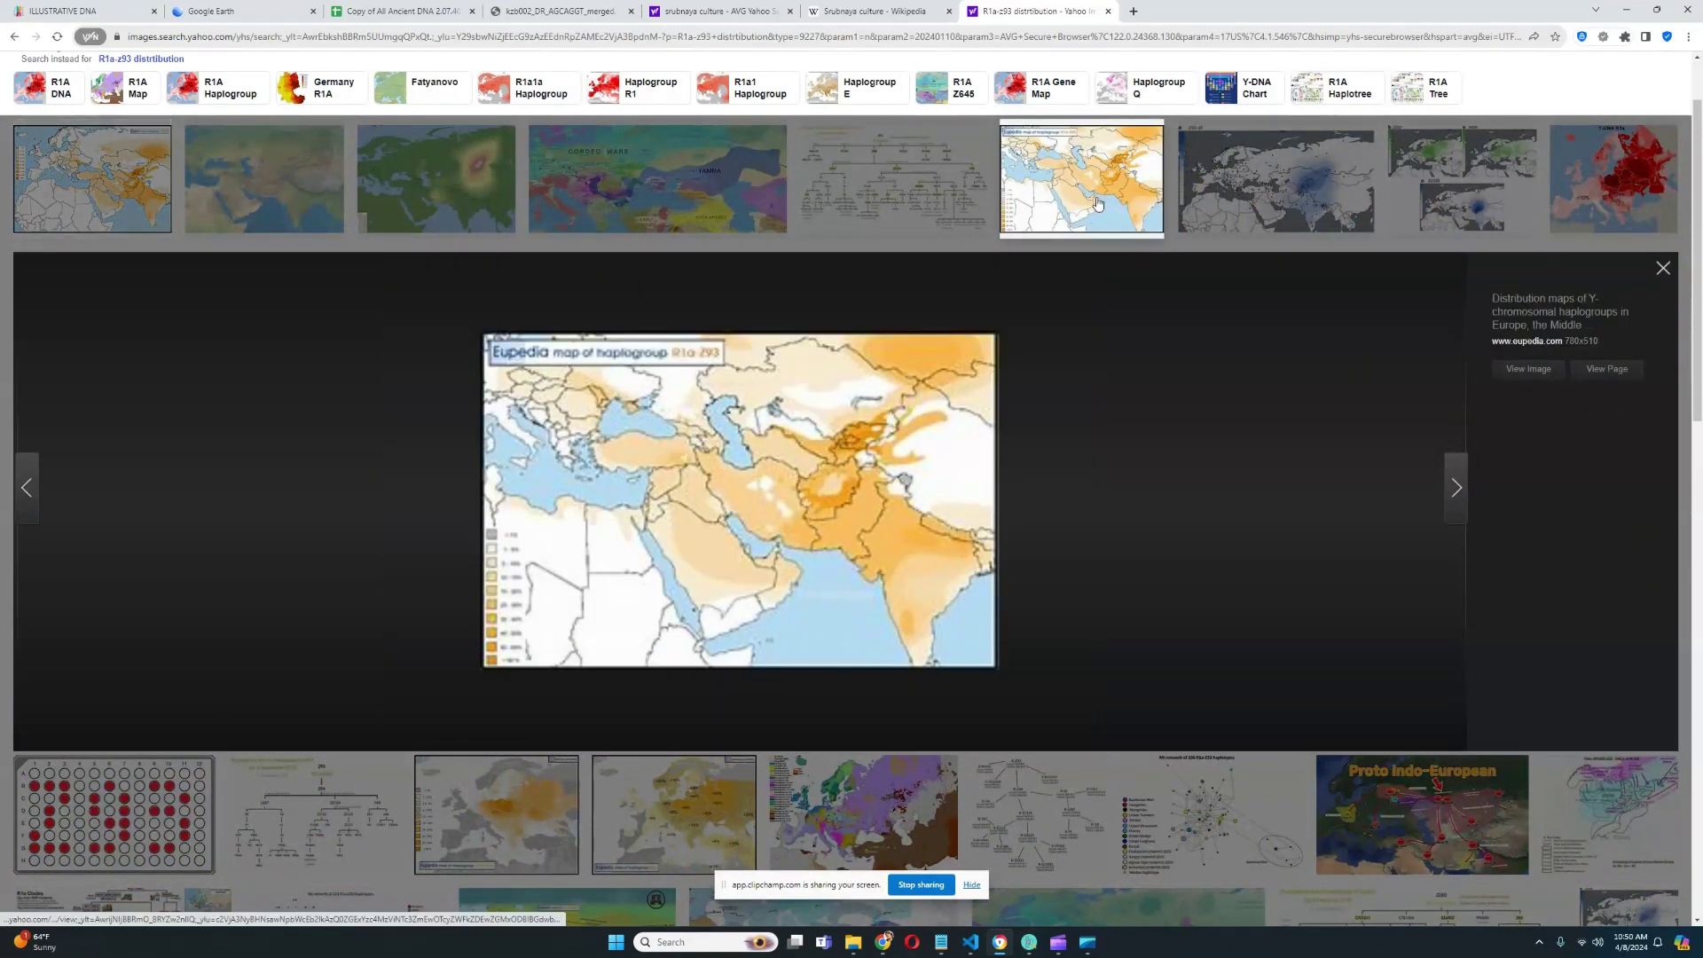
click(1664, 268)
click(1508, 203)
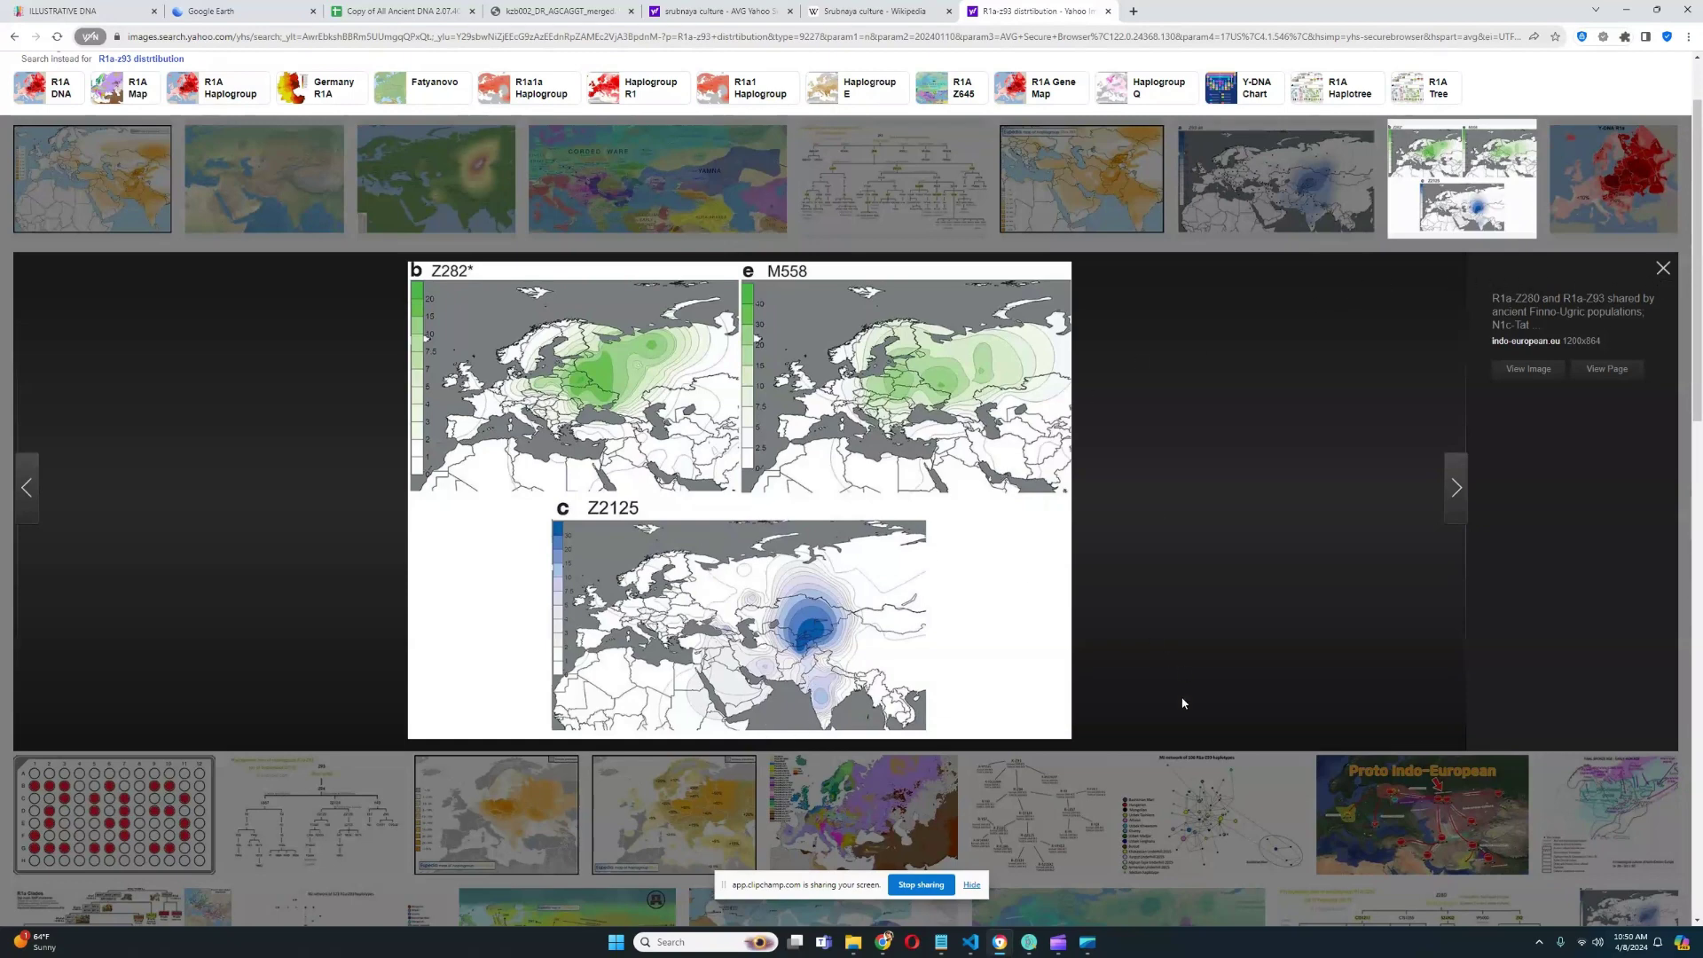
Step: Close the map preview and scroll down through the R1a-z93 image results
click(1662, 268)
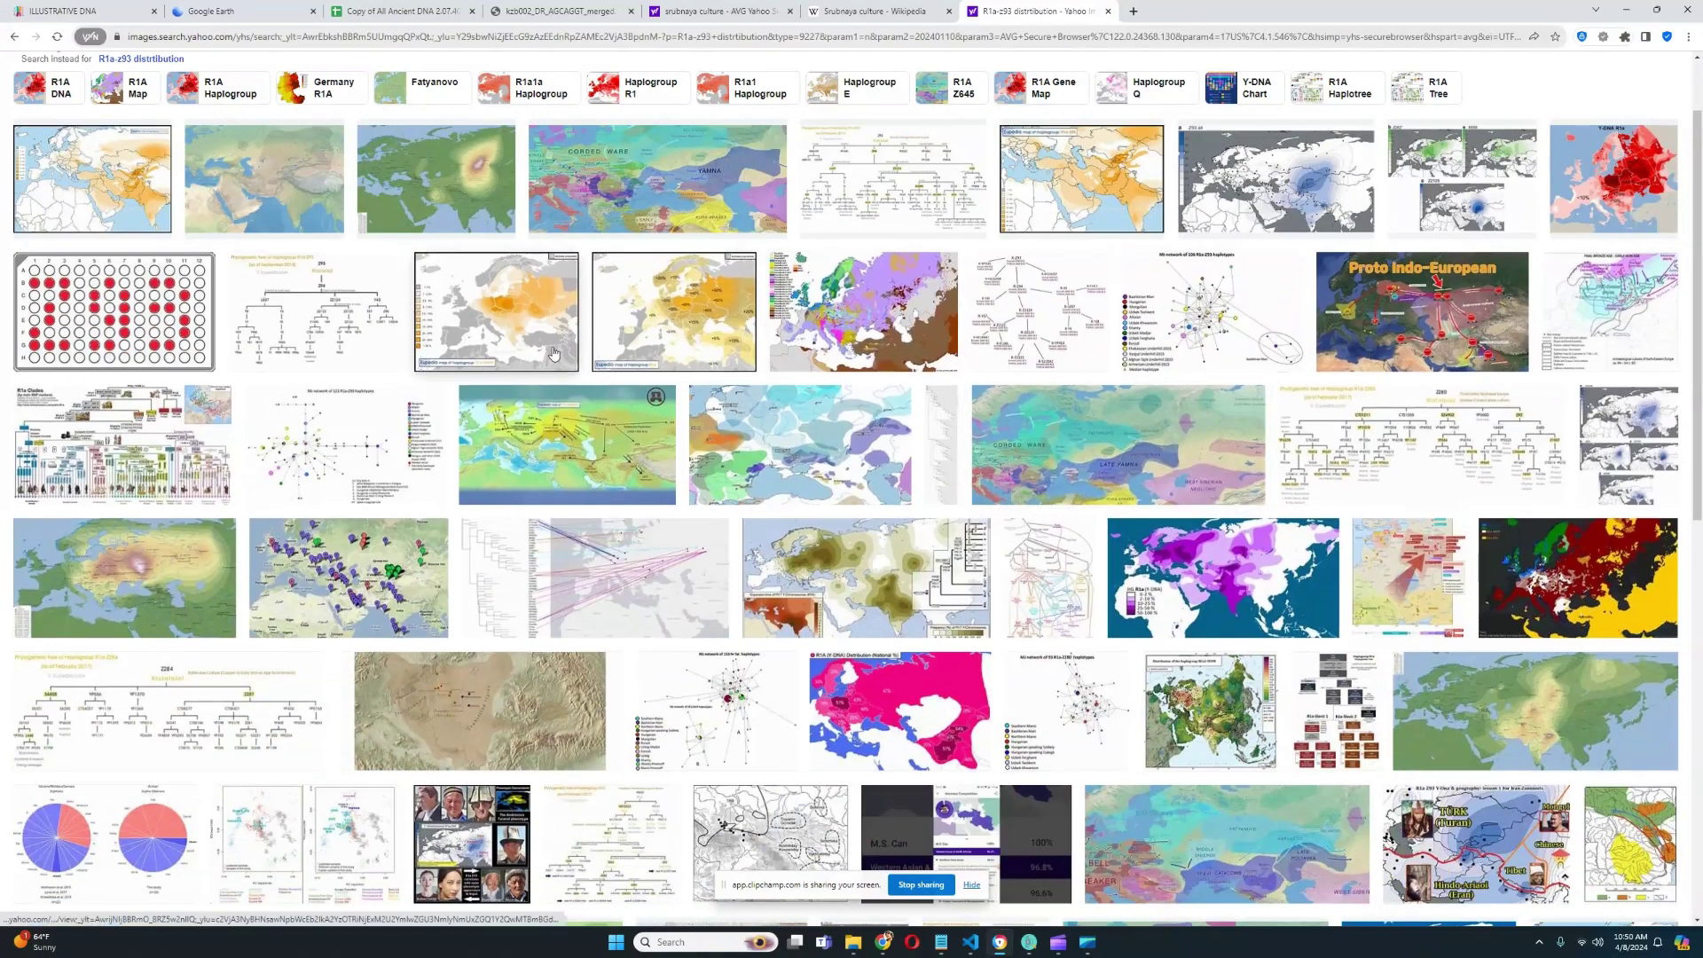
scroll(554, 353, down, 1)
scroll(729, 428, down, 2)
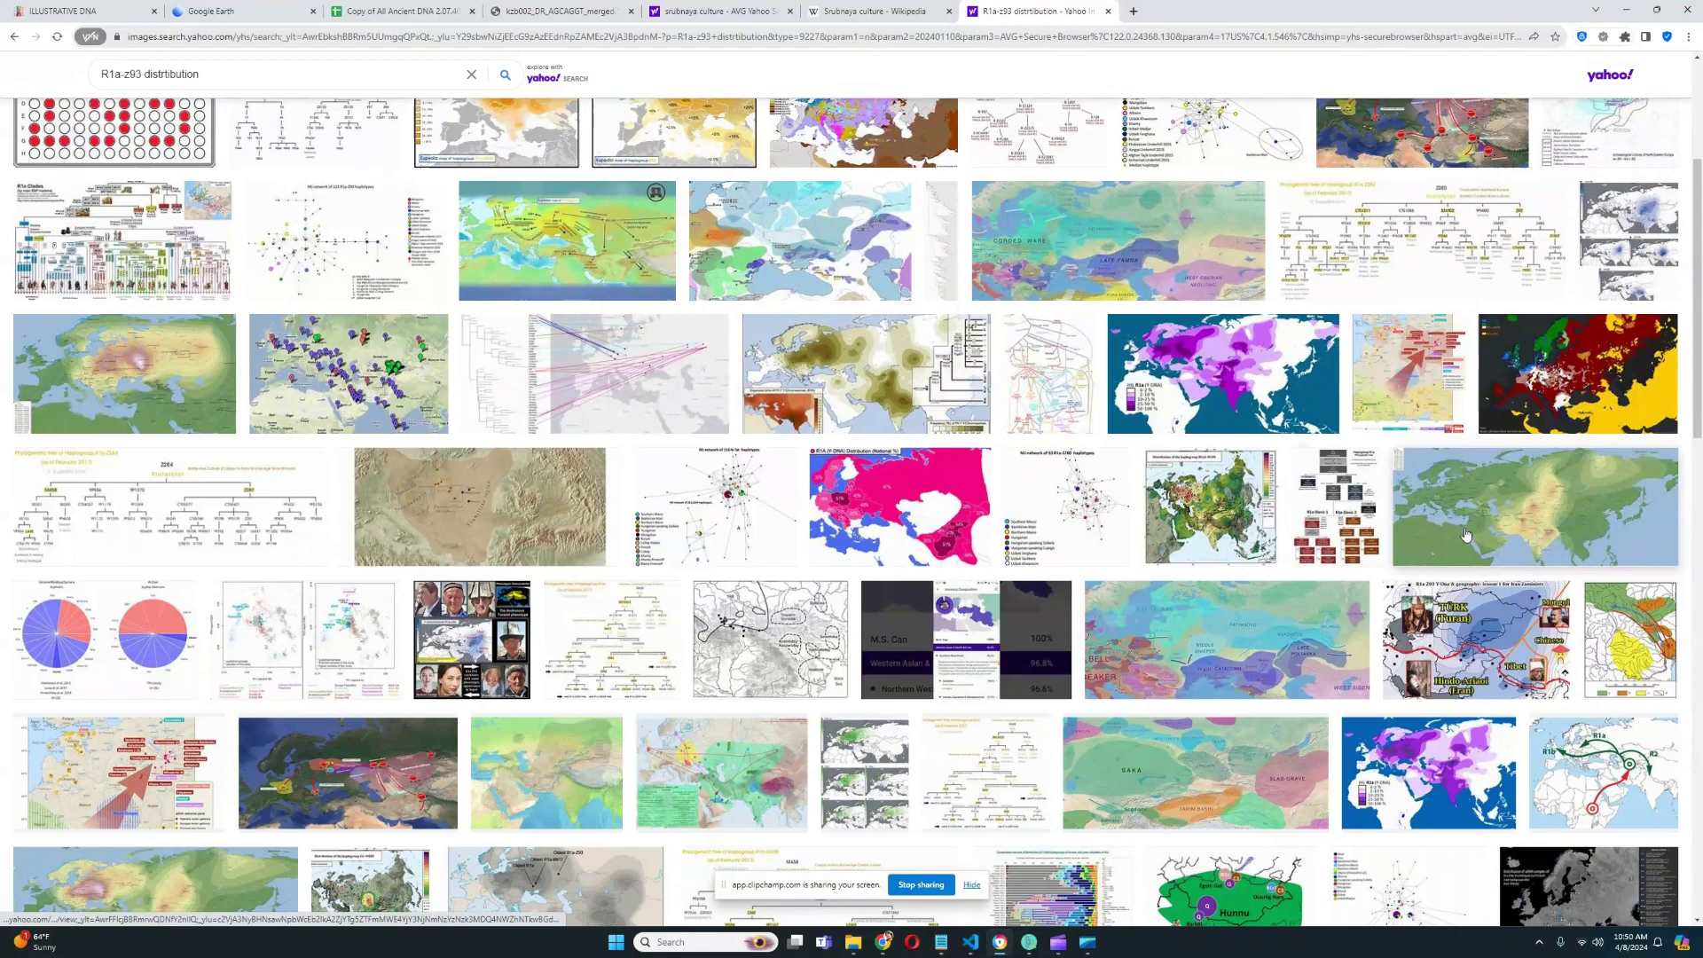
scroll(1465, 534, down, 4)
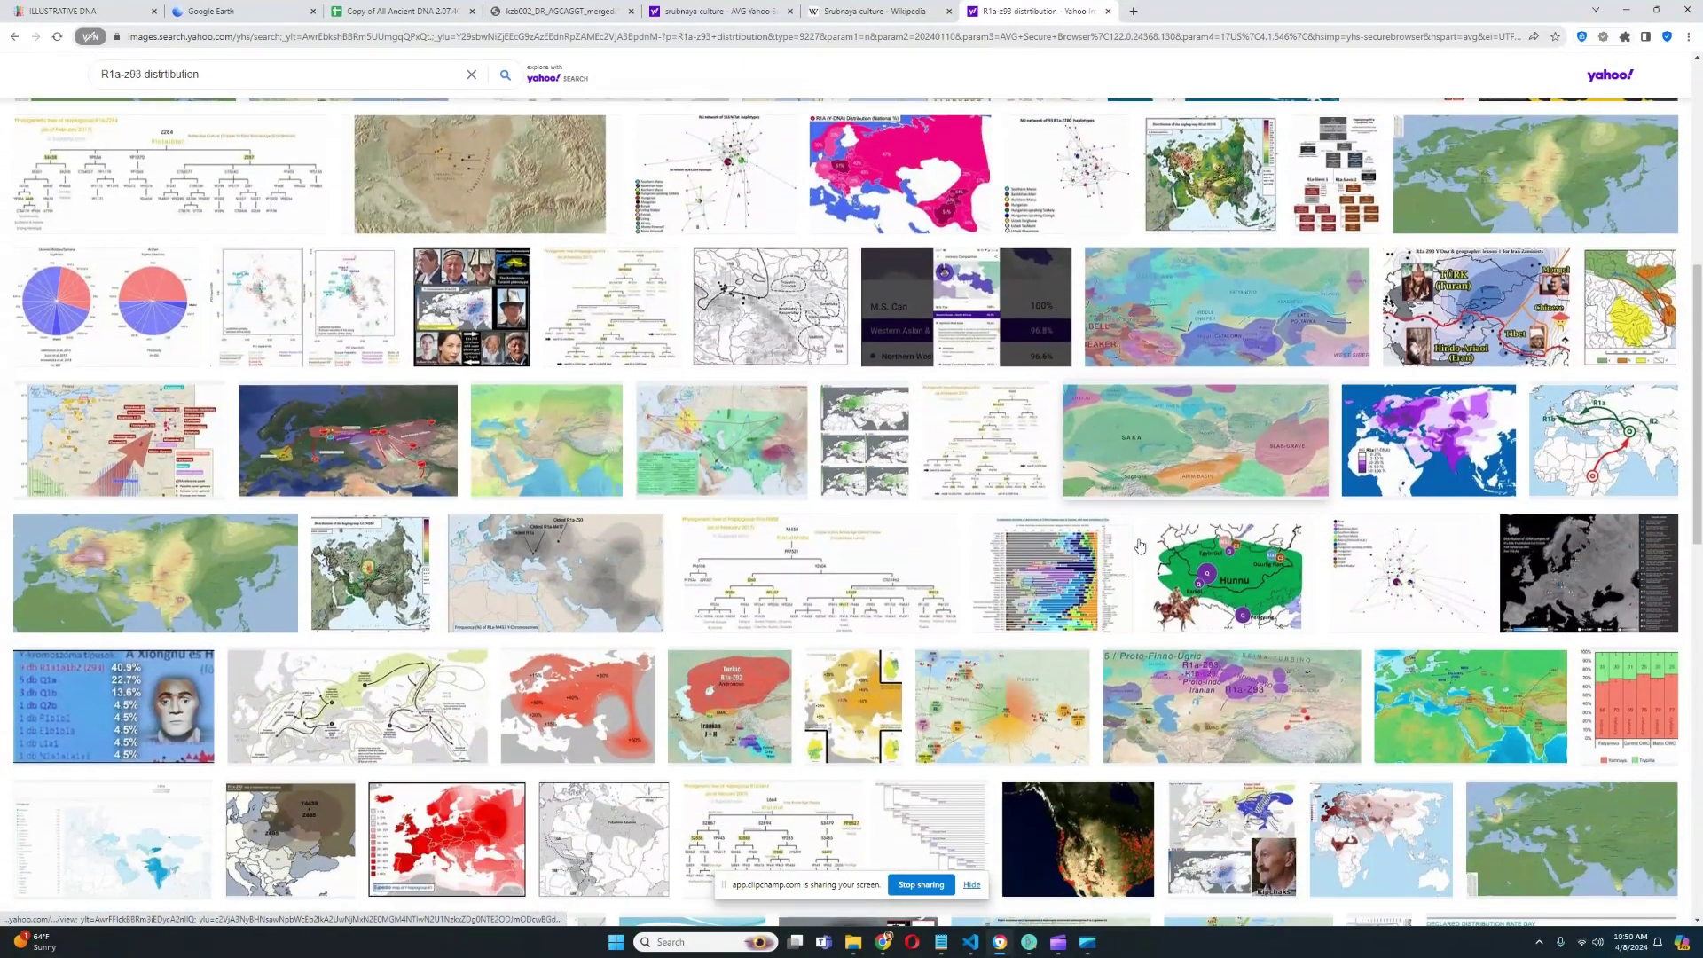
scroll(1025, 577, down, 2)
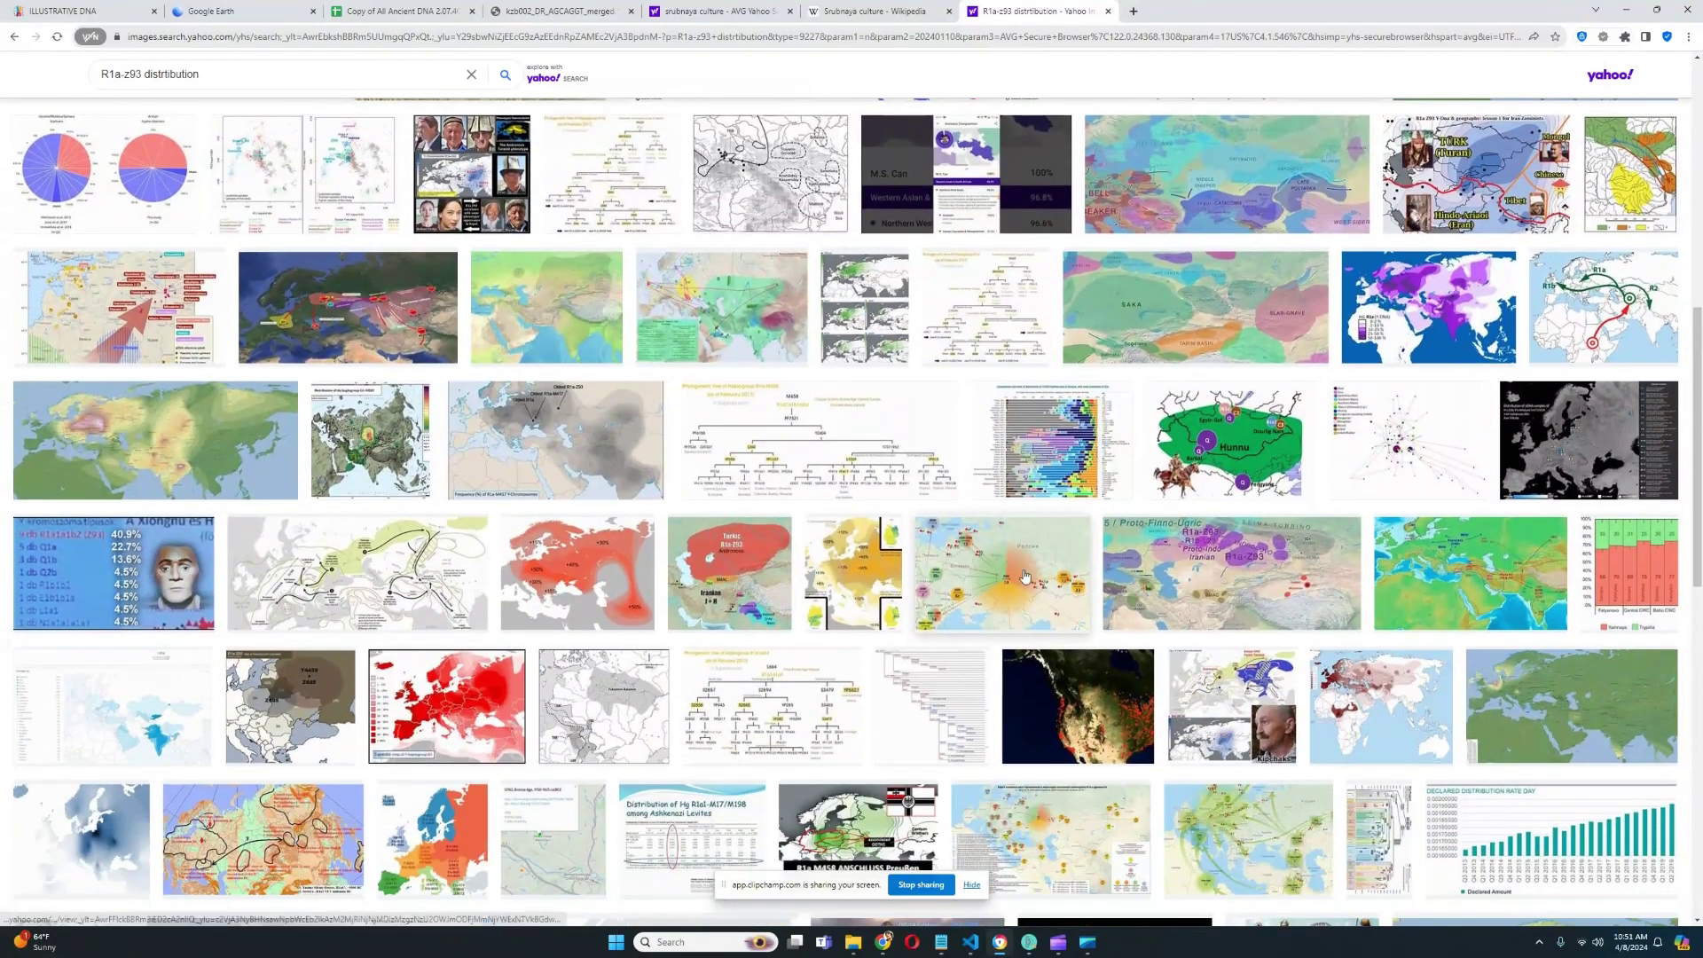
scroll(1024, 577, down, 2)
scroll(1466, 579, down, 2)
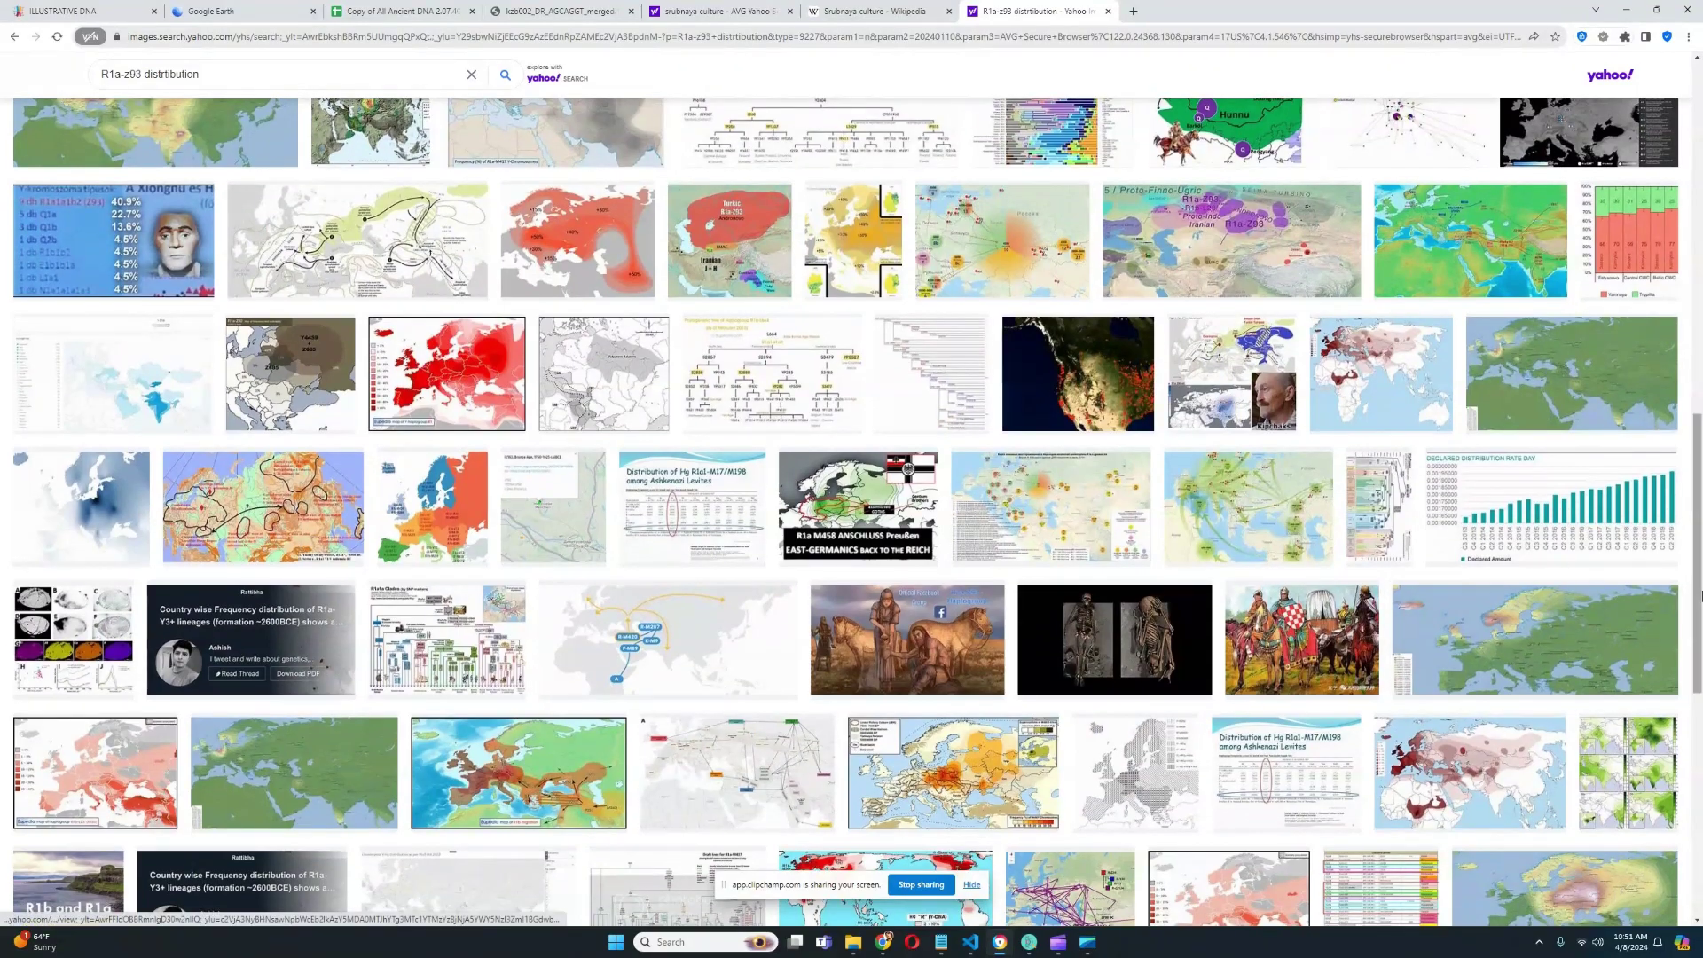
drag(1699, 596, 1700, 710)
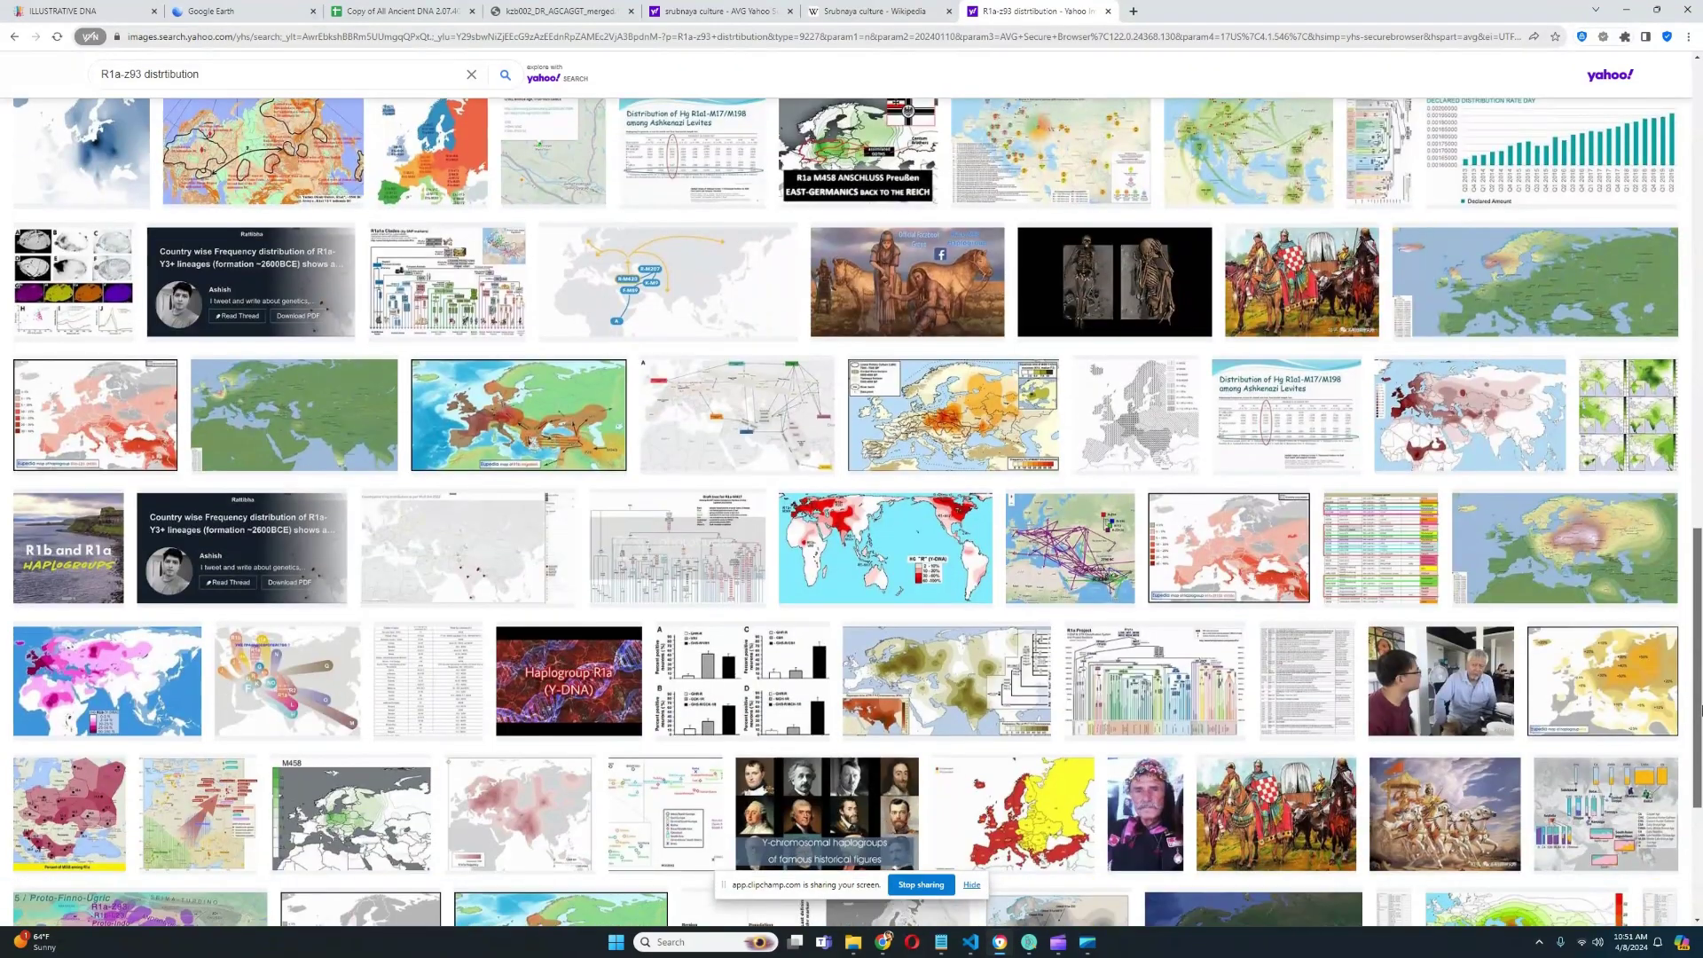
scroll(1700, 709, down, 3)
scroll(1700, 428, up, 8)
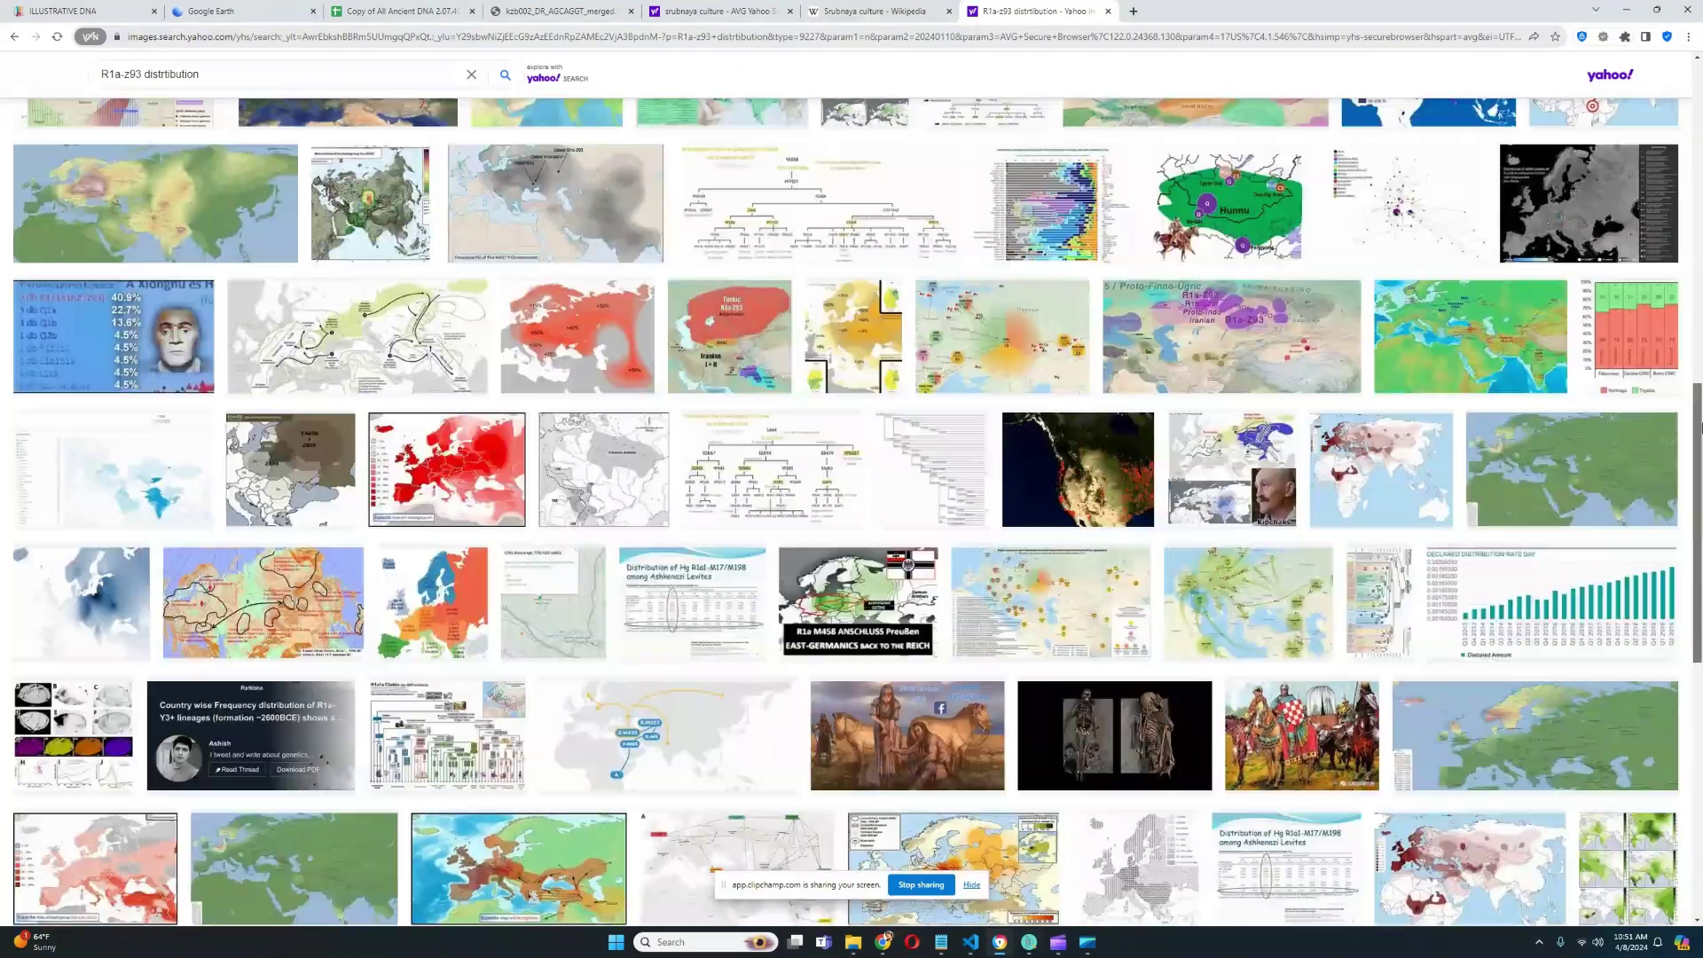
scroll(1700, 428, up, 10)
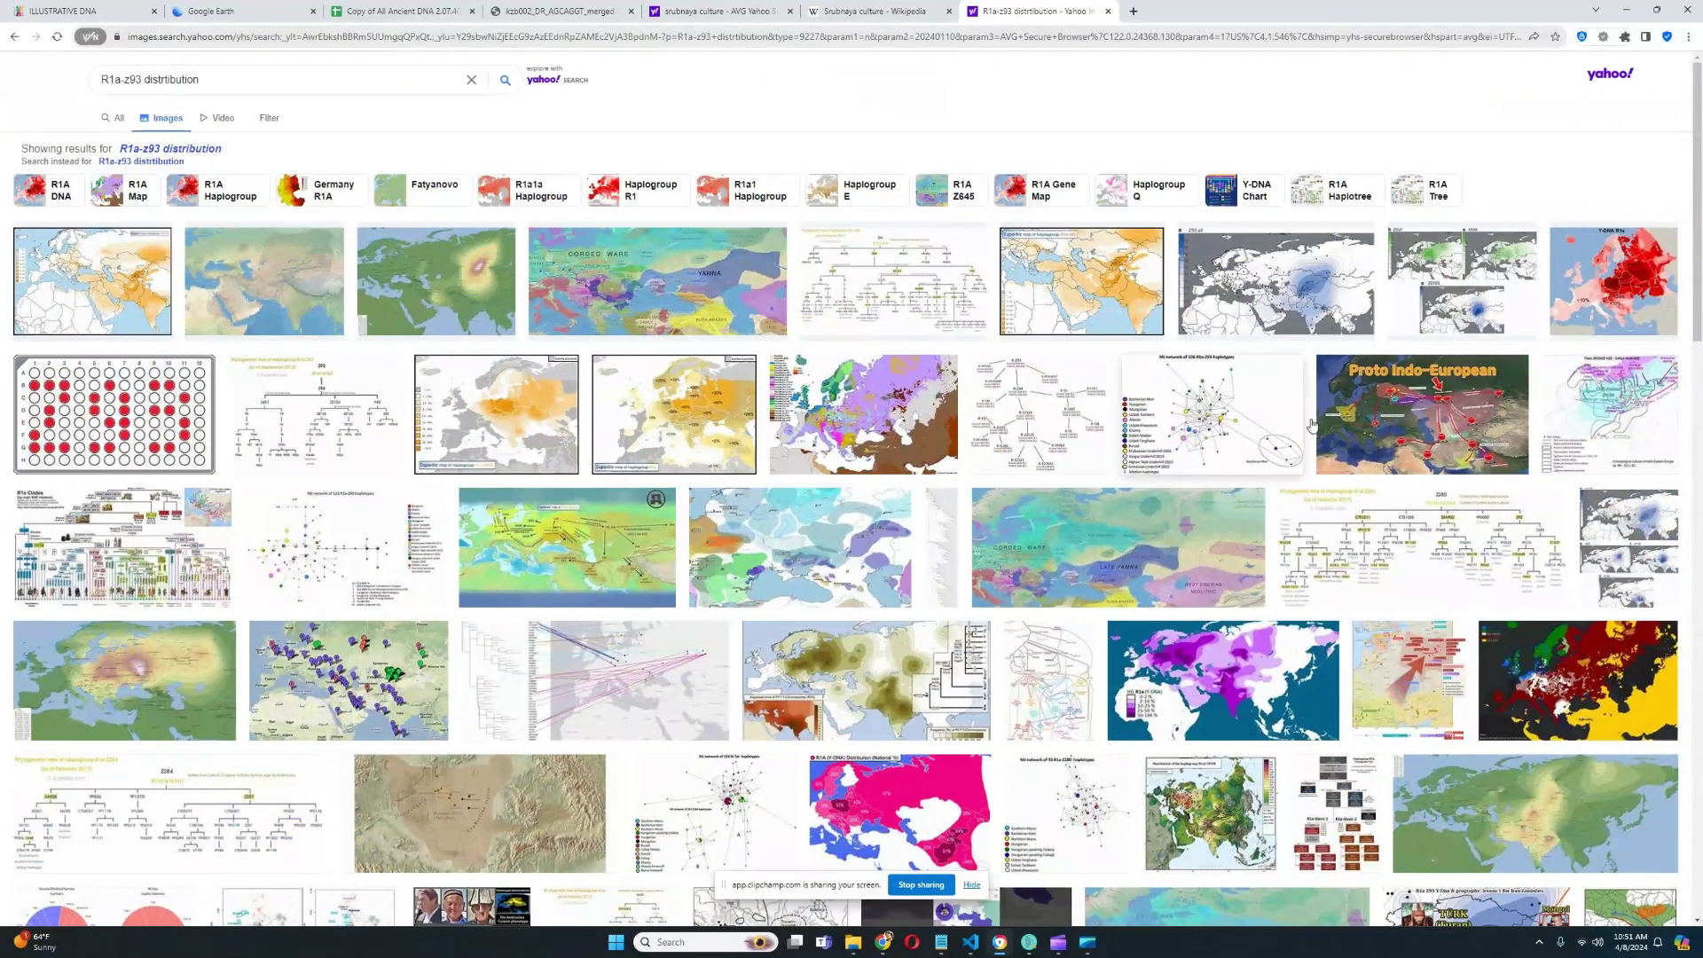
Step: Preview the green Eurasia map, then enlarge the olive-shaded Eurasia map instead
click(1484, 791)
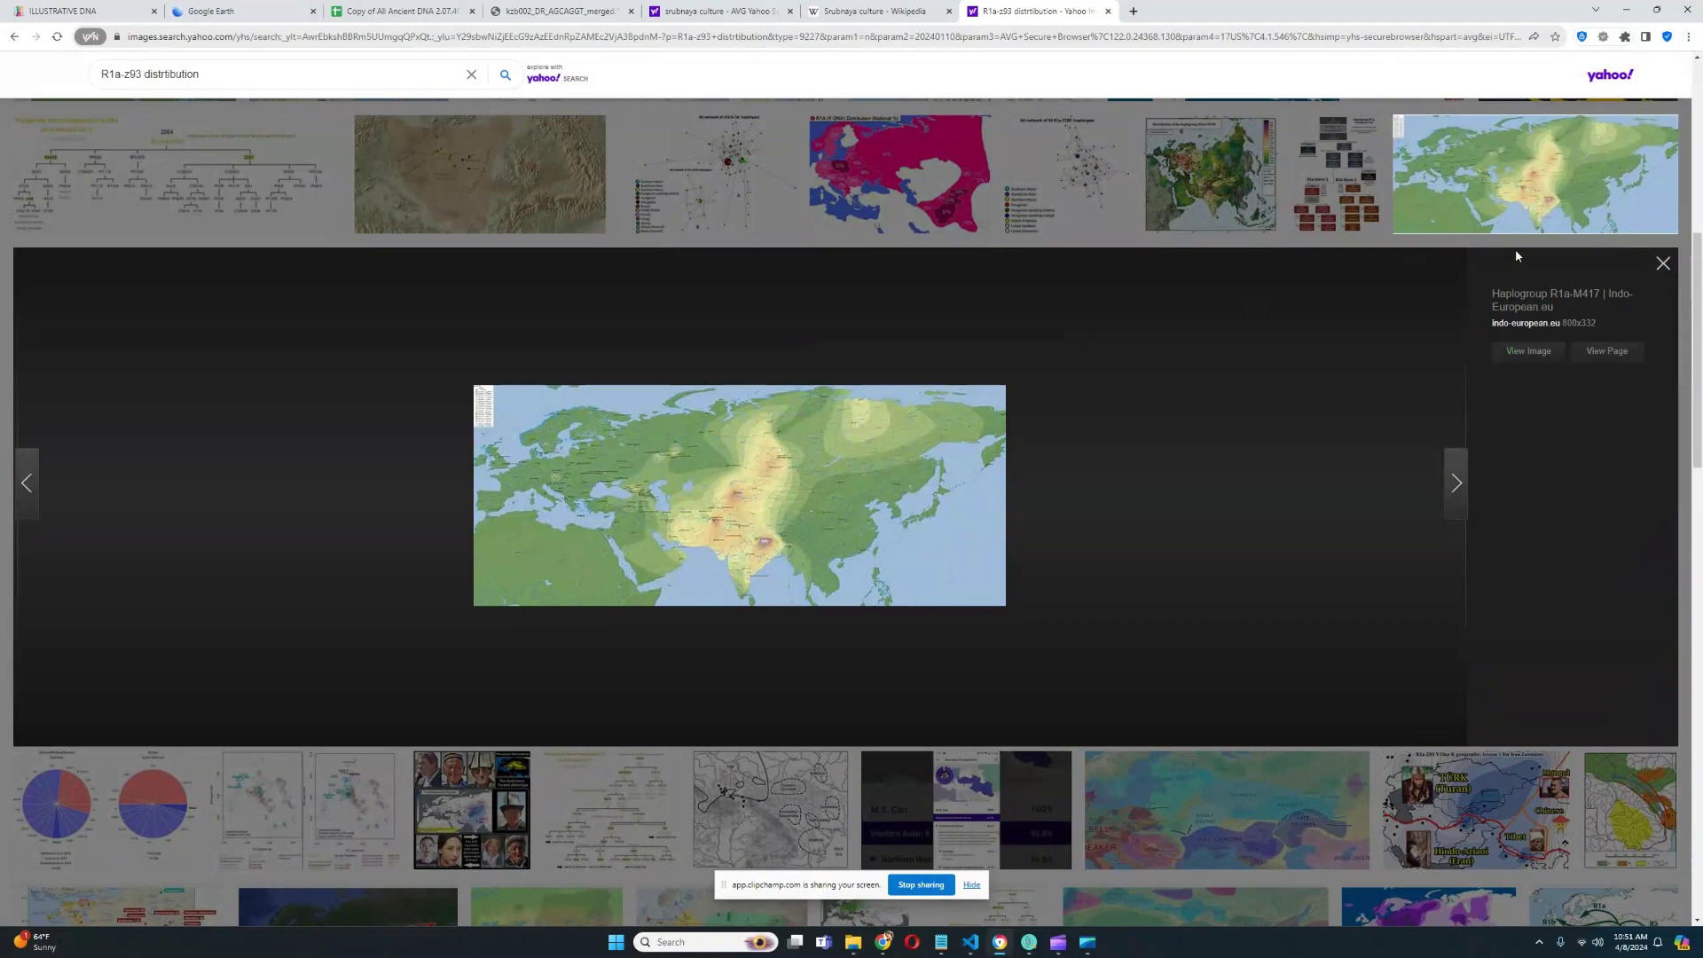
click(1663, 263)
scroll(1172, 282, up, 4)
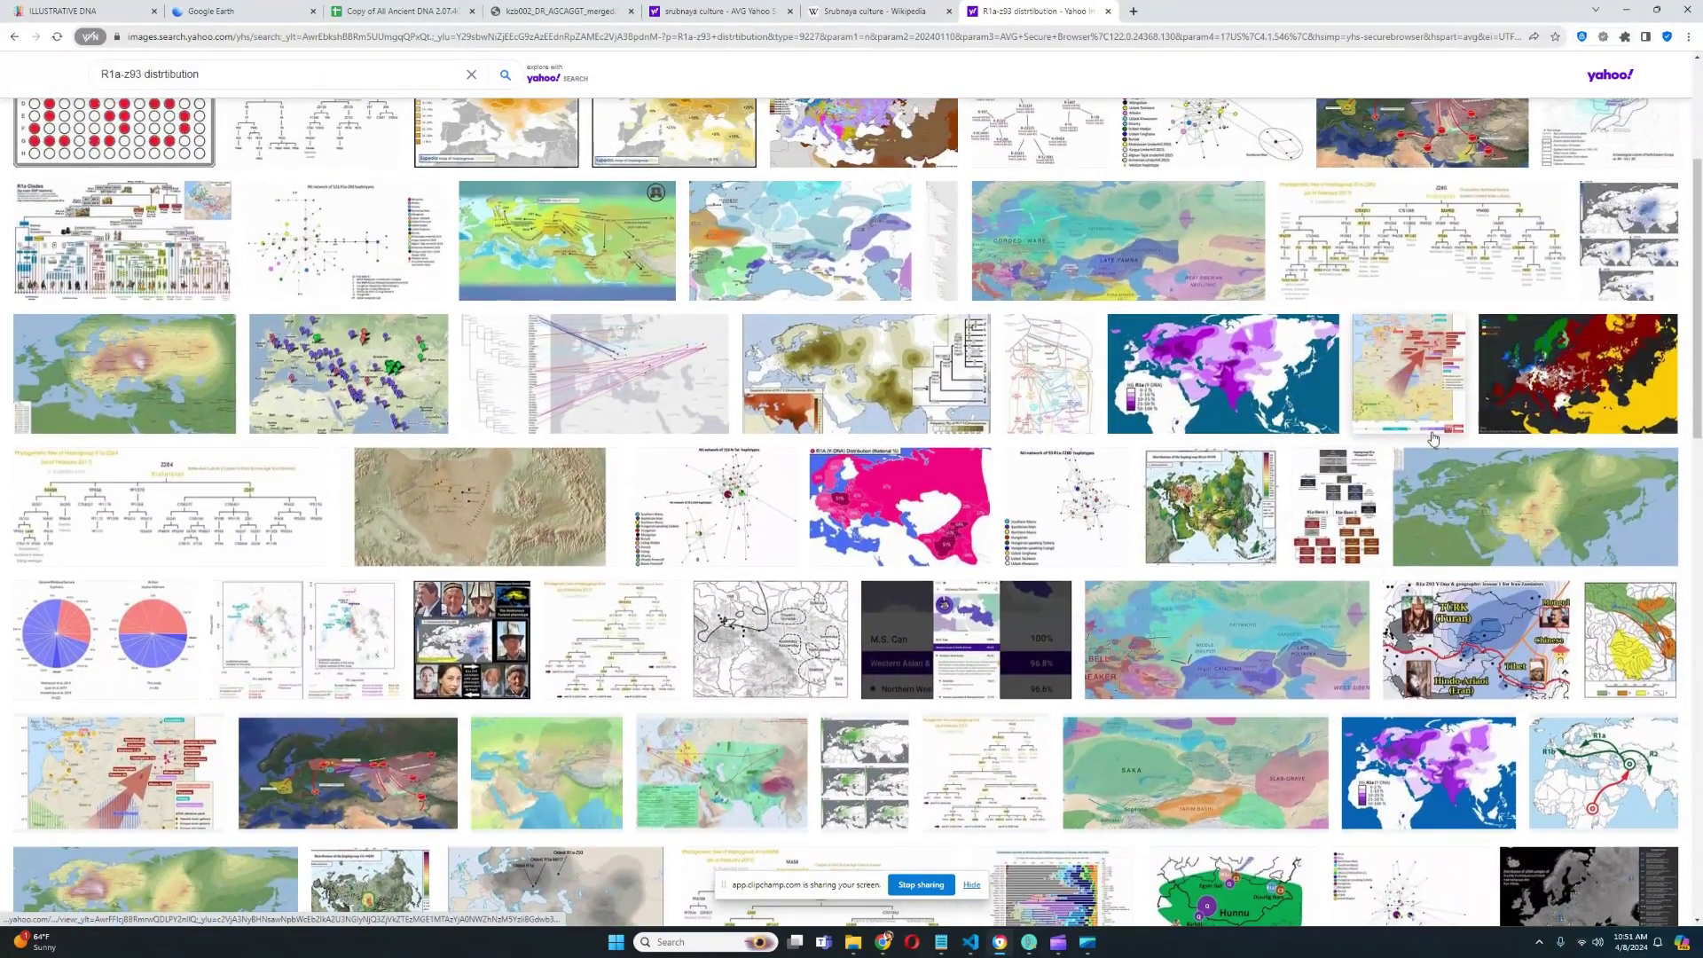
click(811, 368)
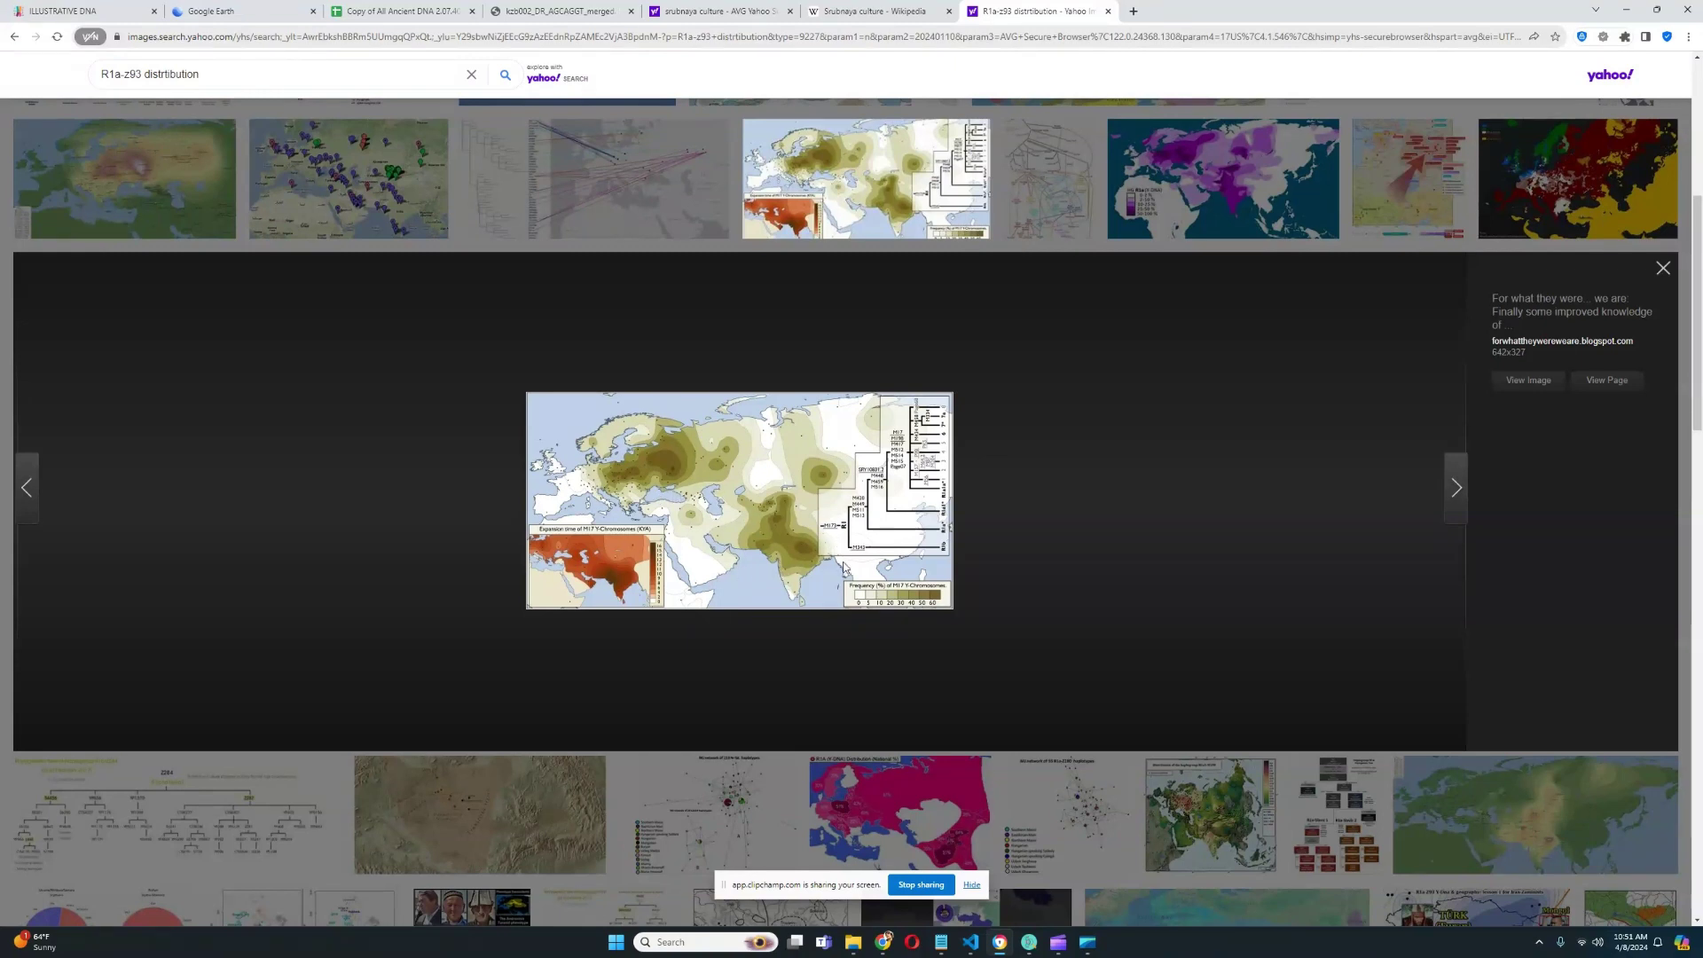
Step: Close the image search and show the Ethnic Calculator results in a centred, enlarged window
click(1108, 11)
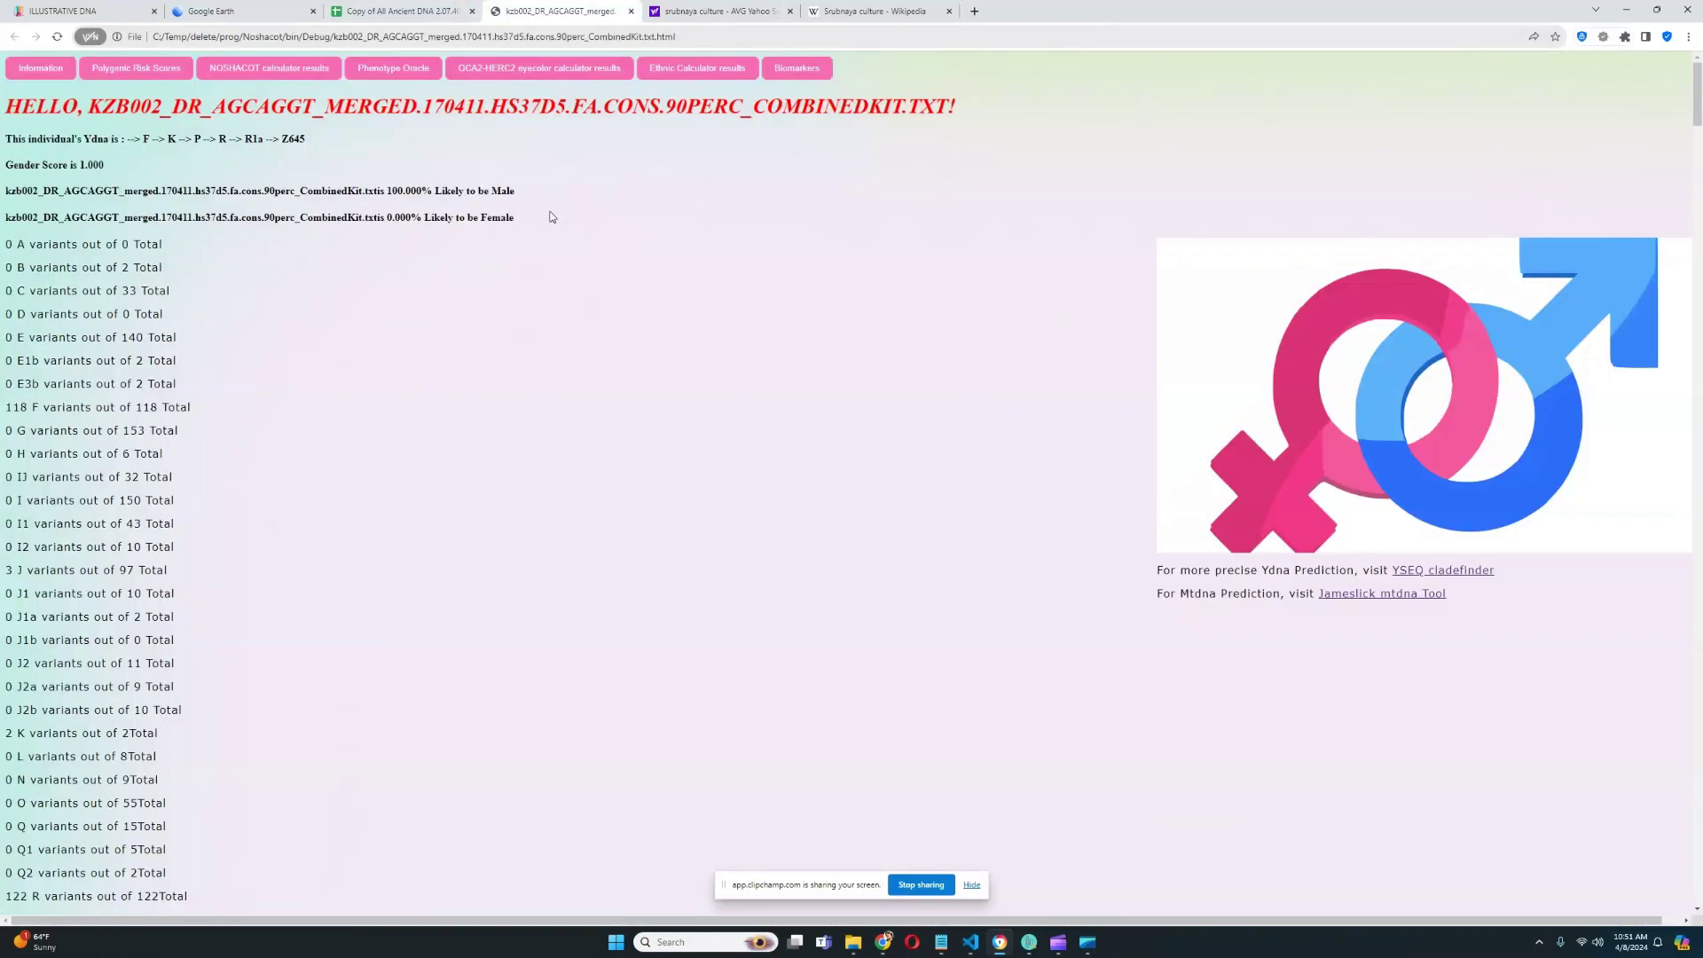
click(697, 68)
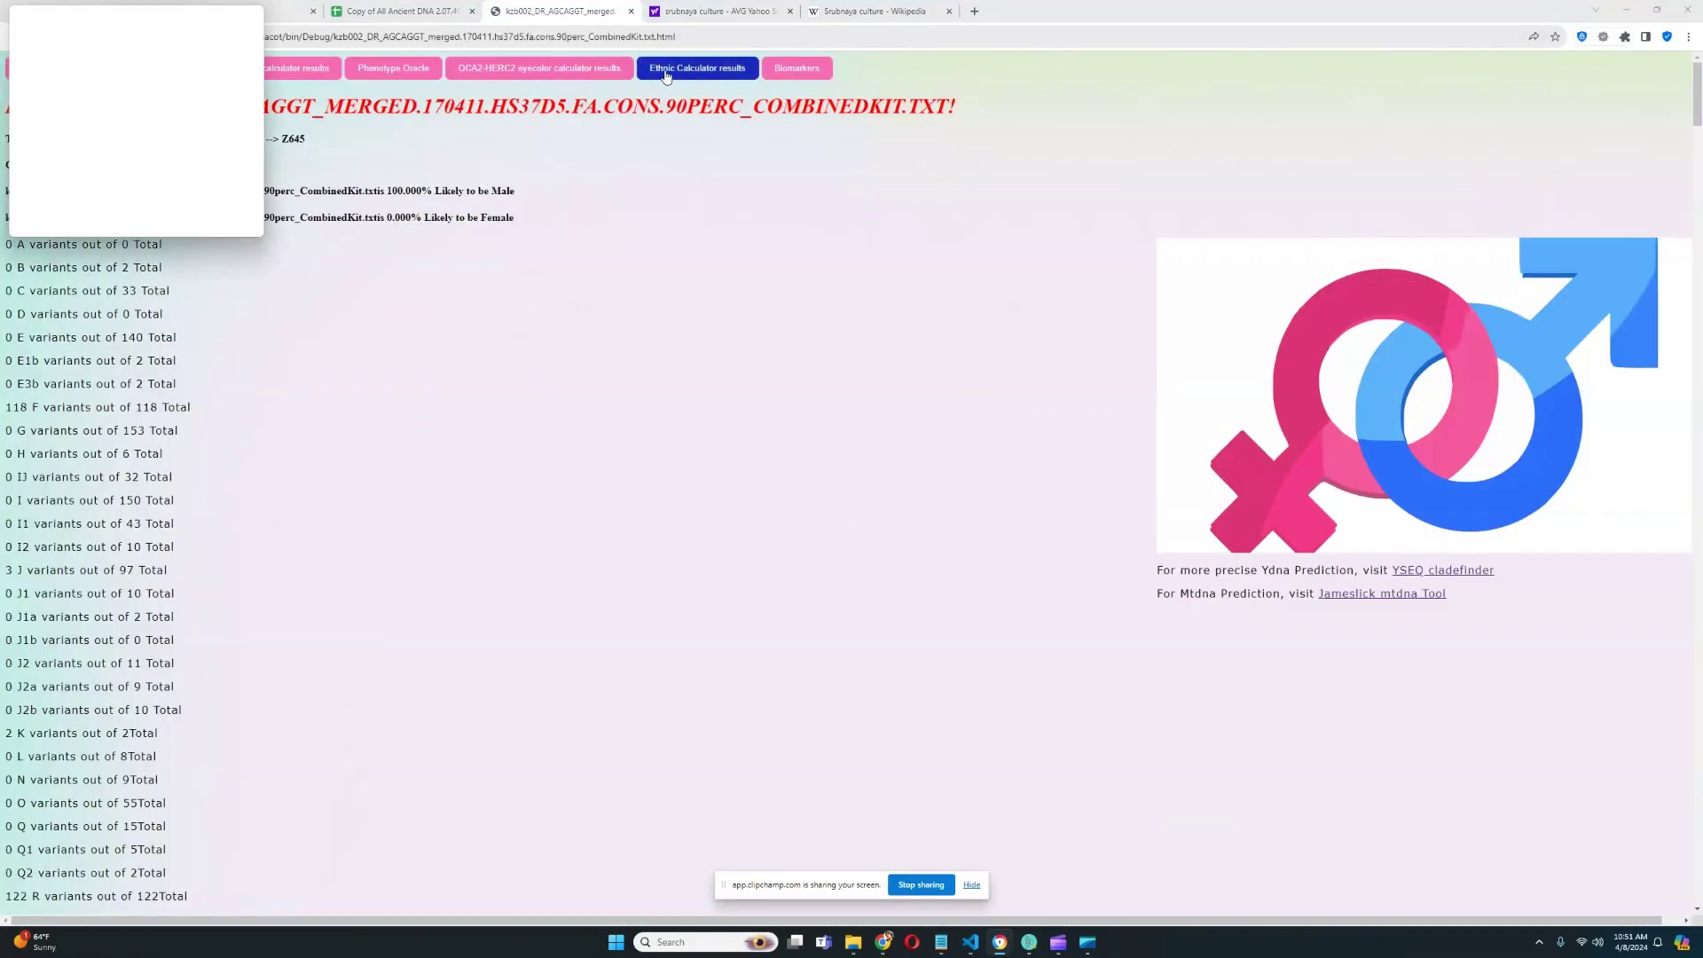
drag(65, 4, 510, 117)
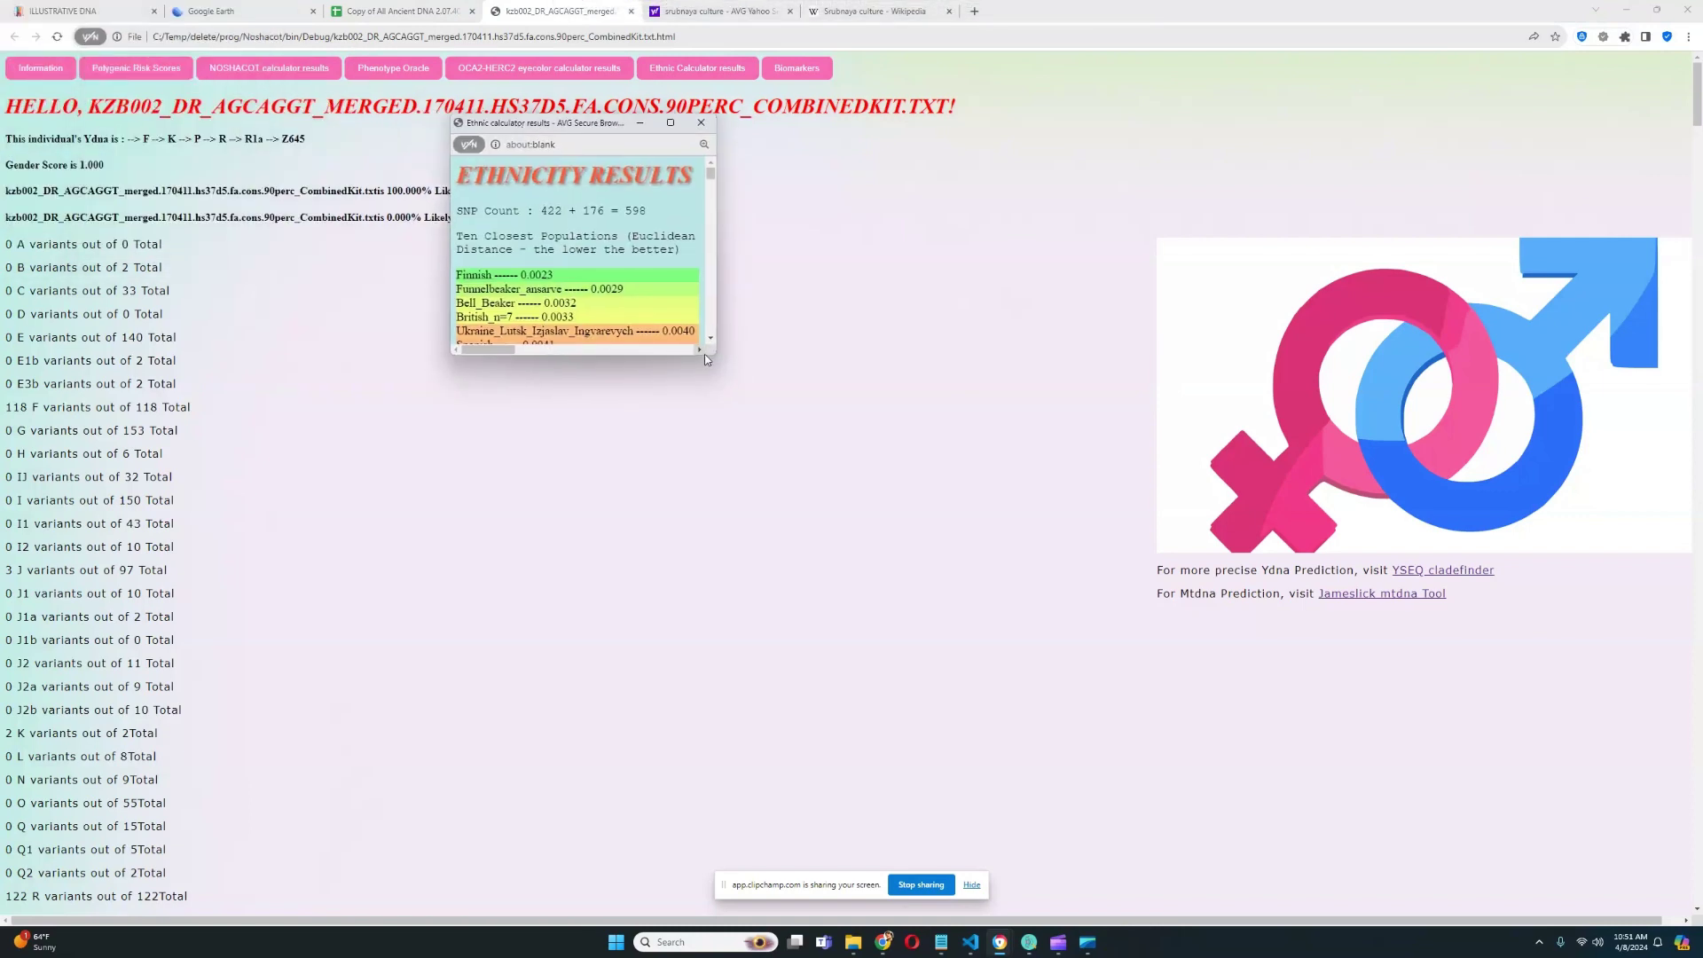
drag(712, 357, 1080, 645)
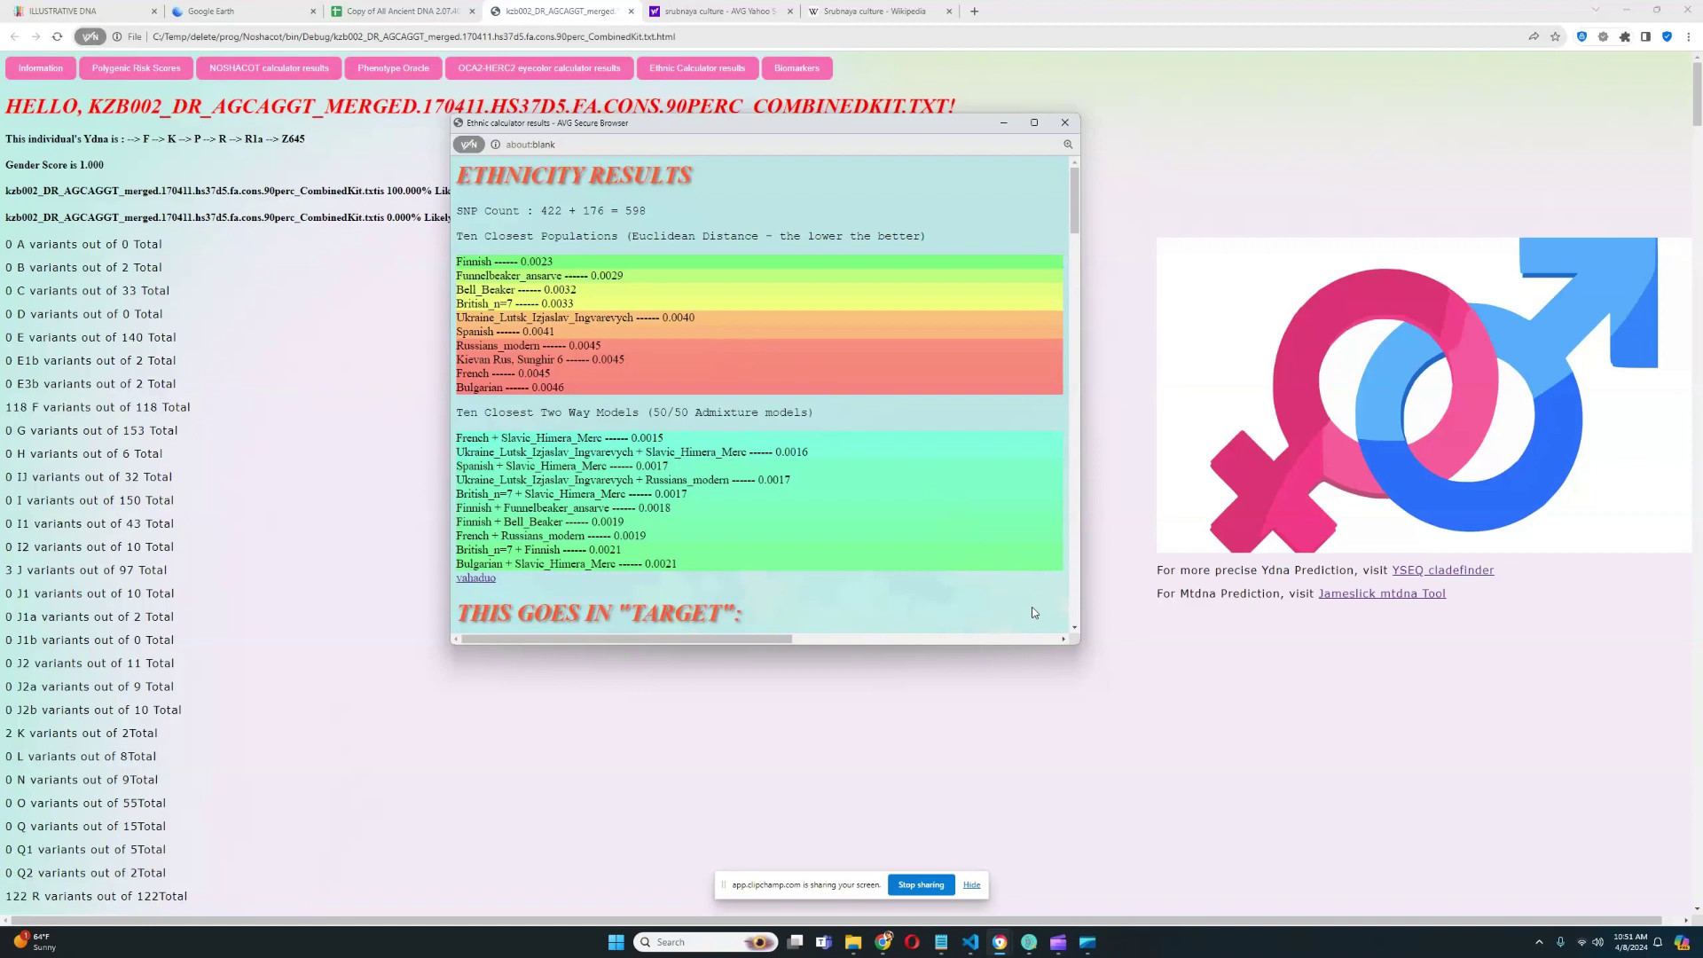
drag(1074, 647, 1252, 723)
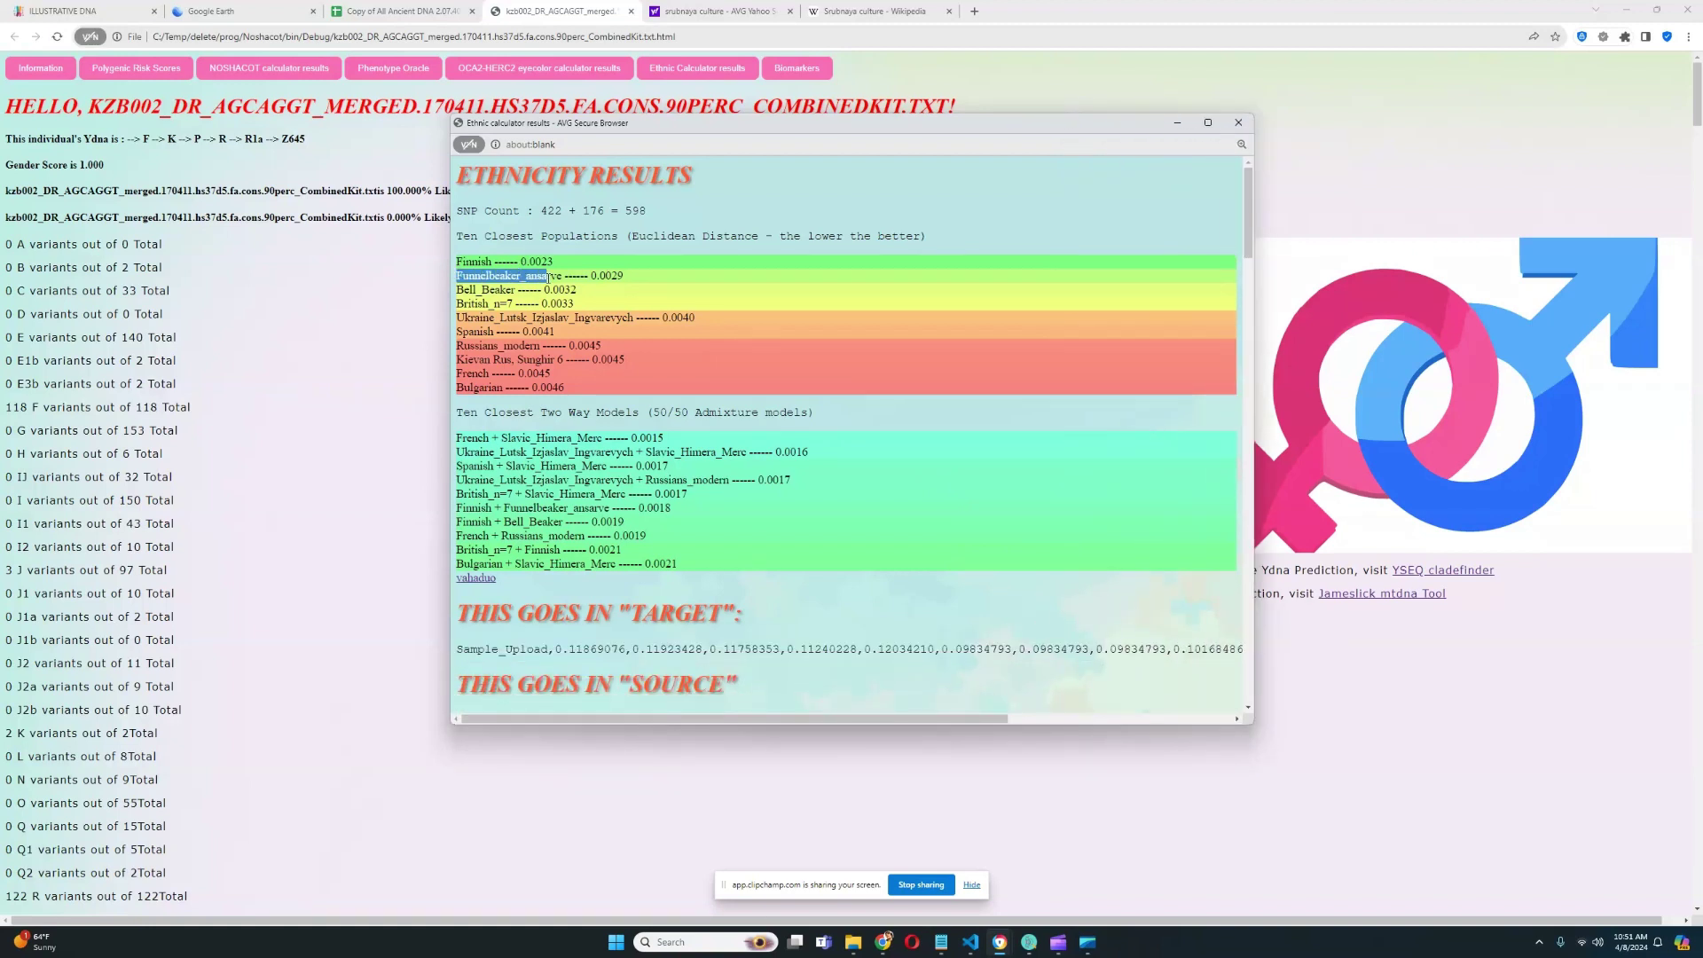
Step: Highlight the Funnelbeaker, Bell_Beaker, Spanish, Kievan Rus Sunghir 6 and 598 SNP entries, then close
drag(515, 289, 458, 276)
click(520, 303)
drag(639, 317, 565, 360)
click(478, 345)
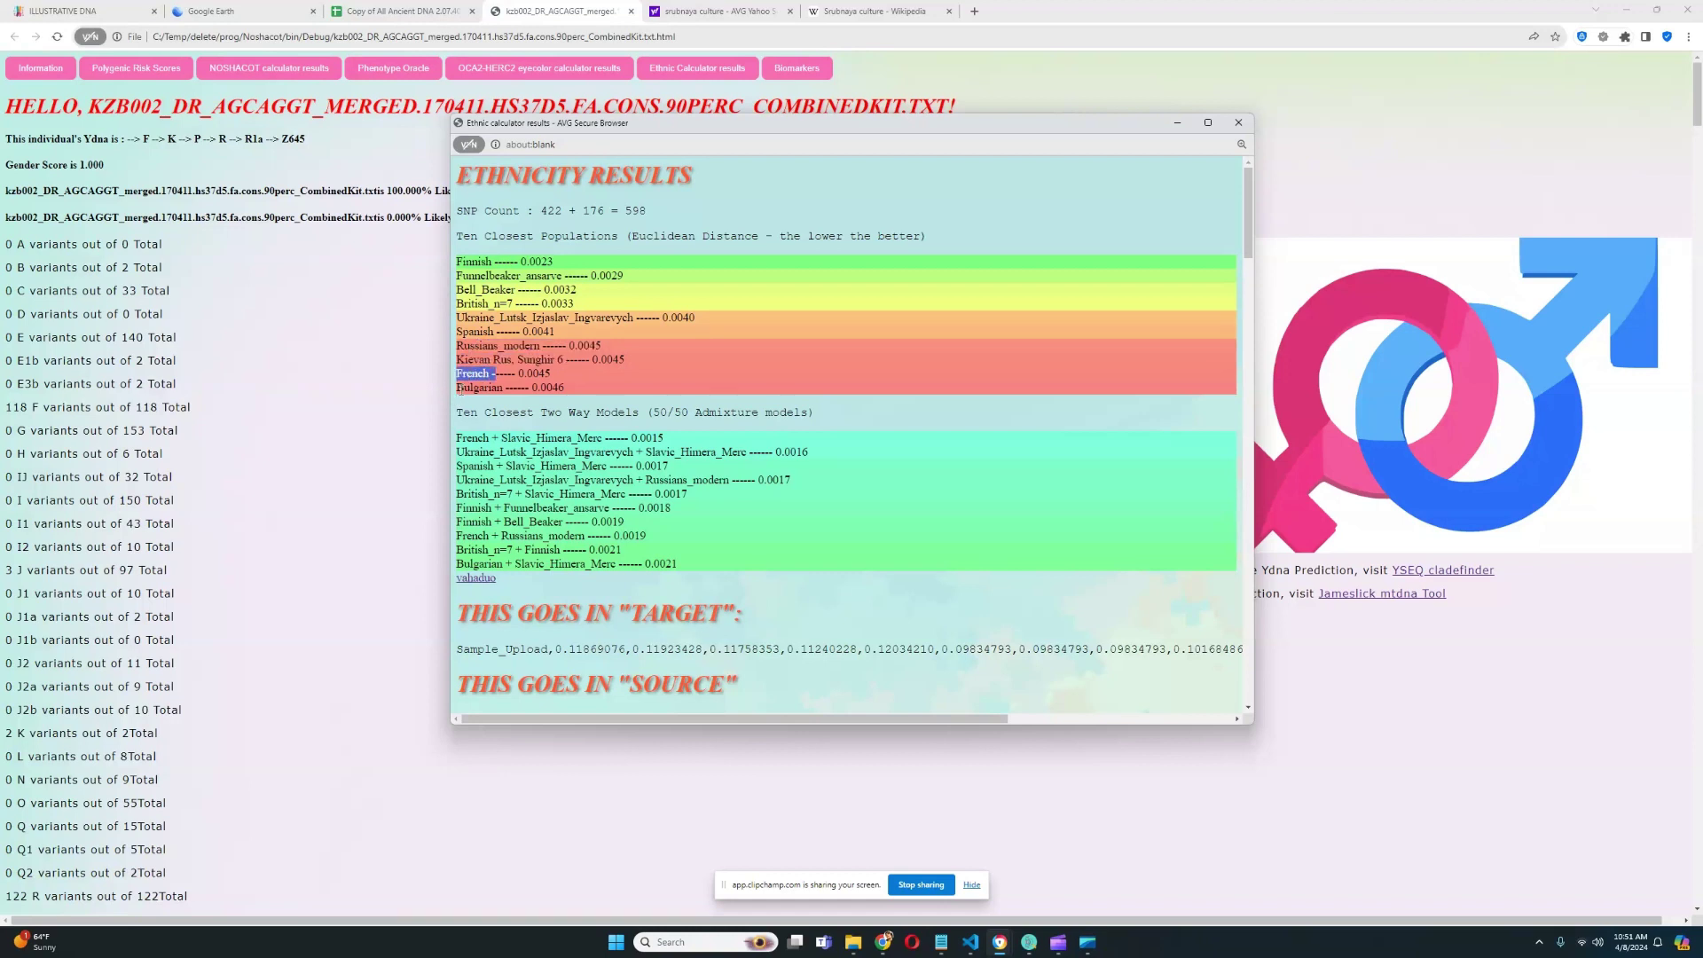
click(626, 381)
mouse_move(623, 211)
mouse_down()
mouse_move(660, 215)
mouse_move(639, 213)
mouse_up()
click(1238, 122)
Step: In Admixture Studio, highlight the top three Oracle Mixed Mode results
click(1038, 943)
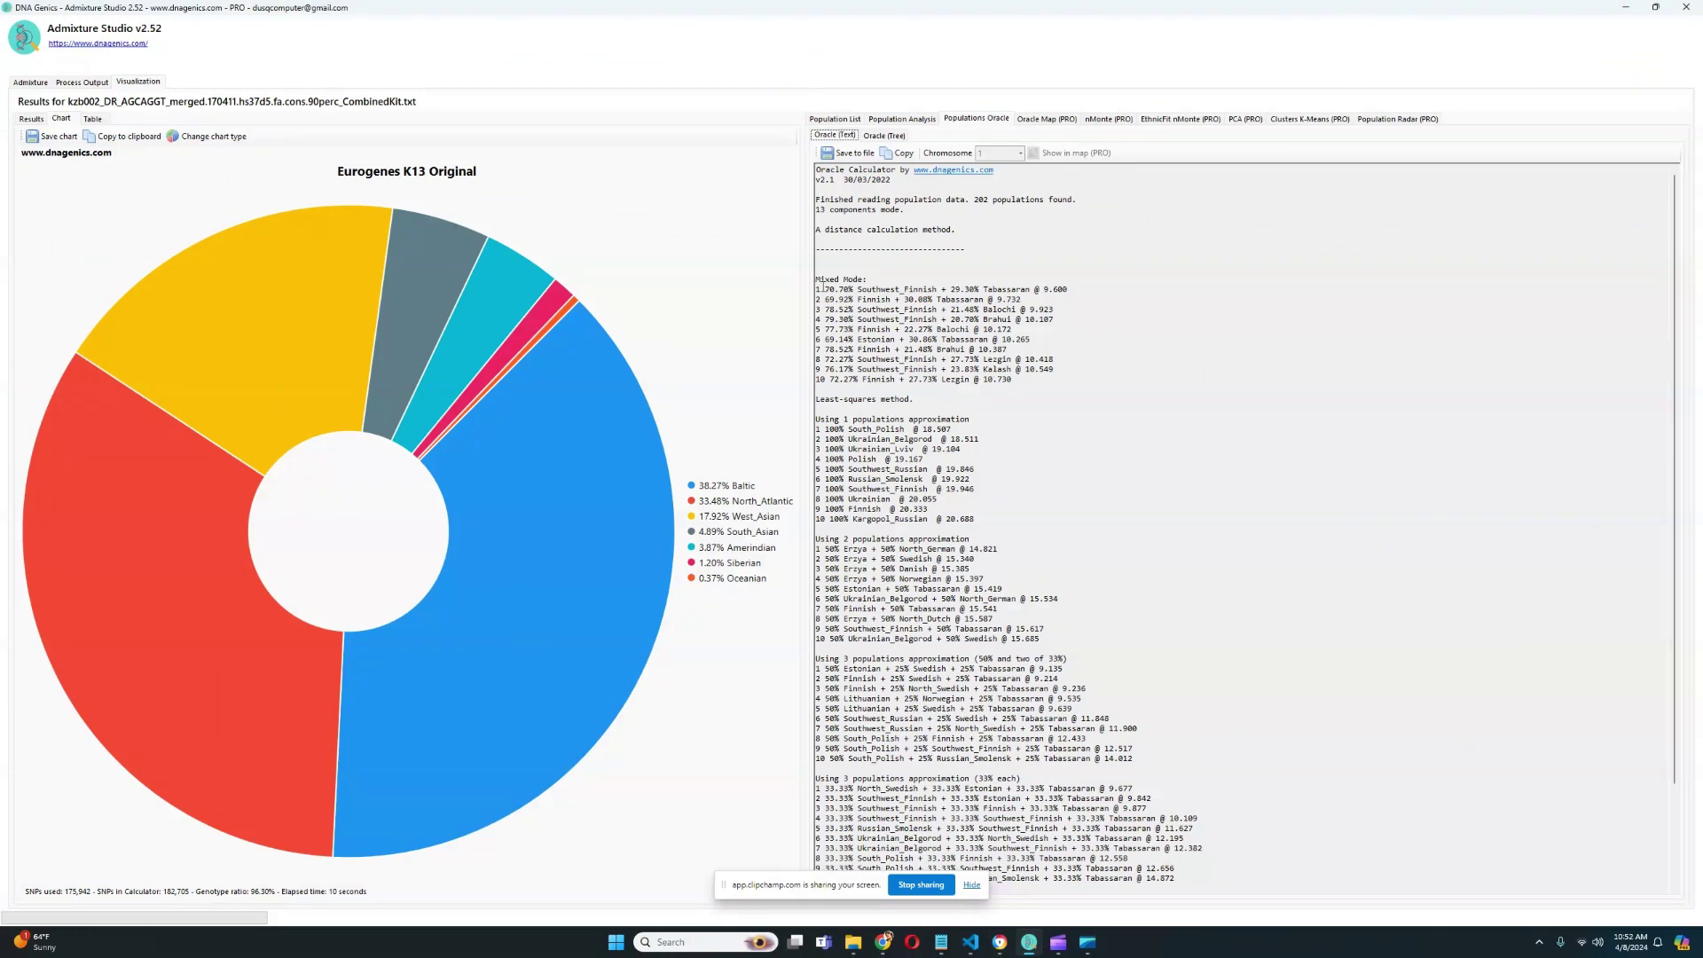
drag(816, 289, 1075, 287)
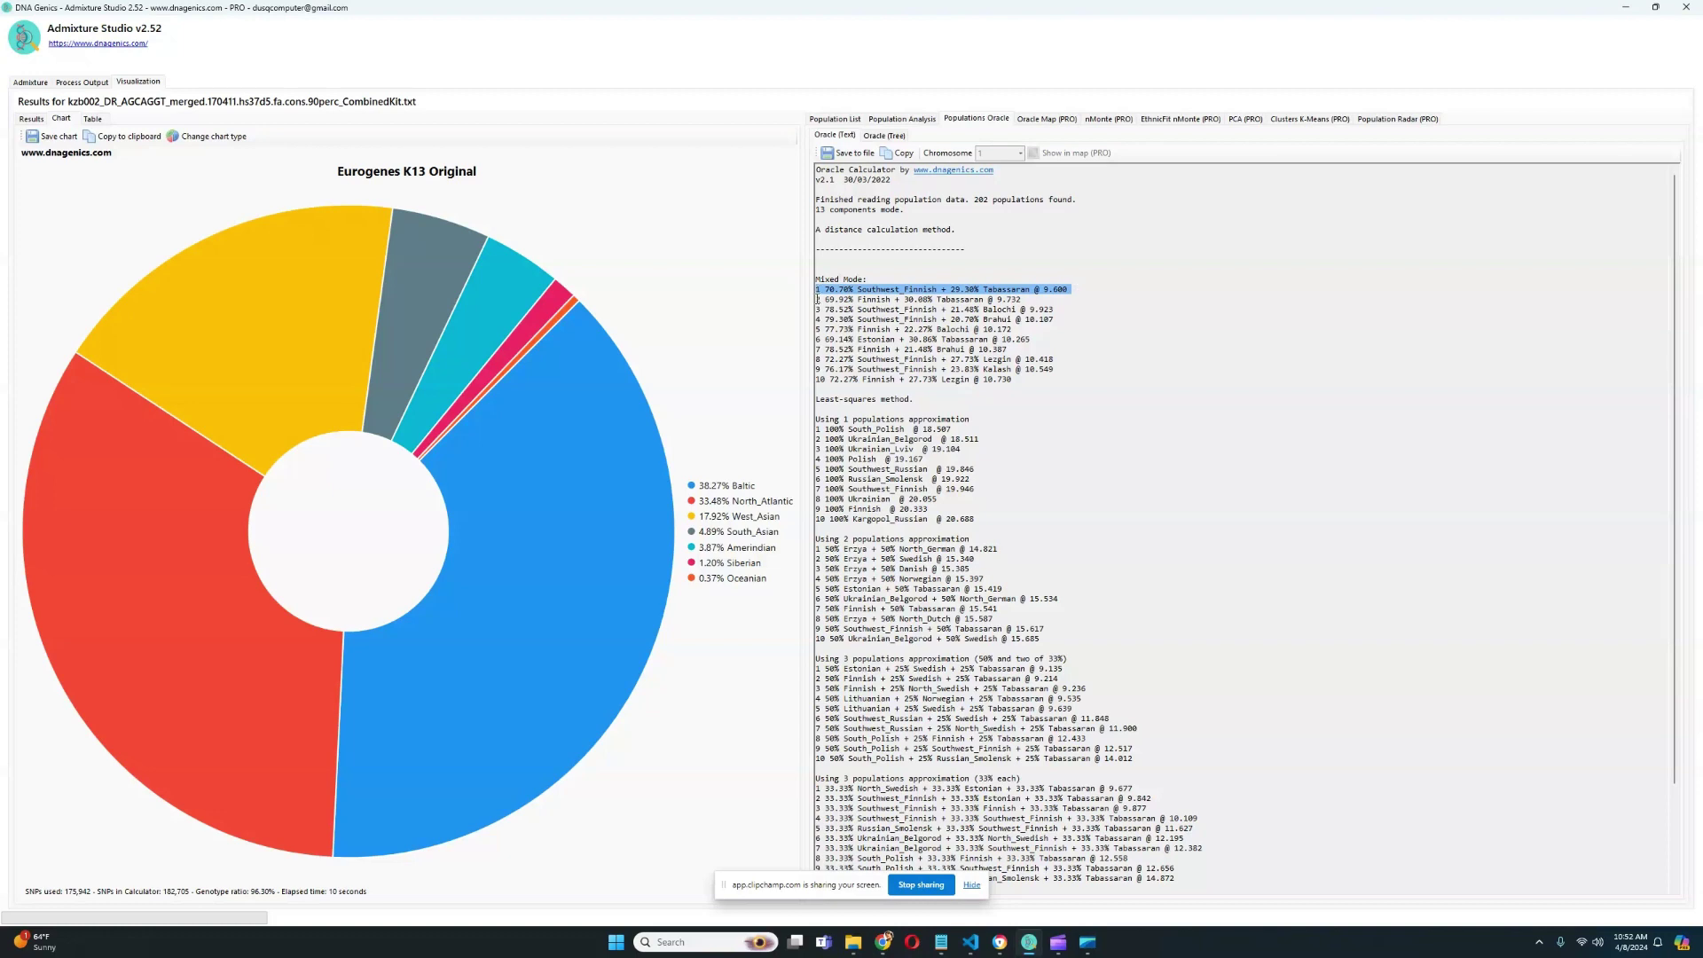
drag(816, 299, 1032, 300)
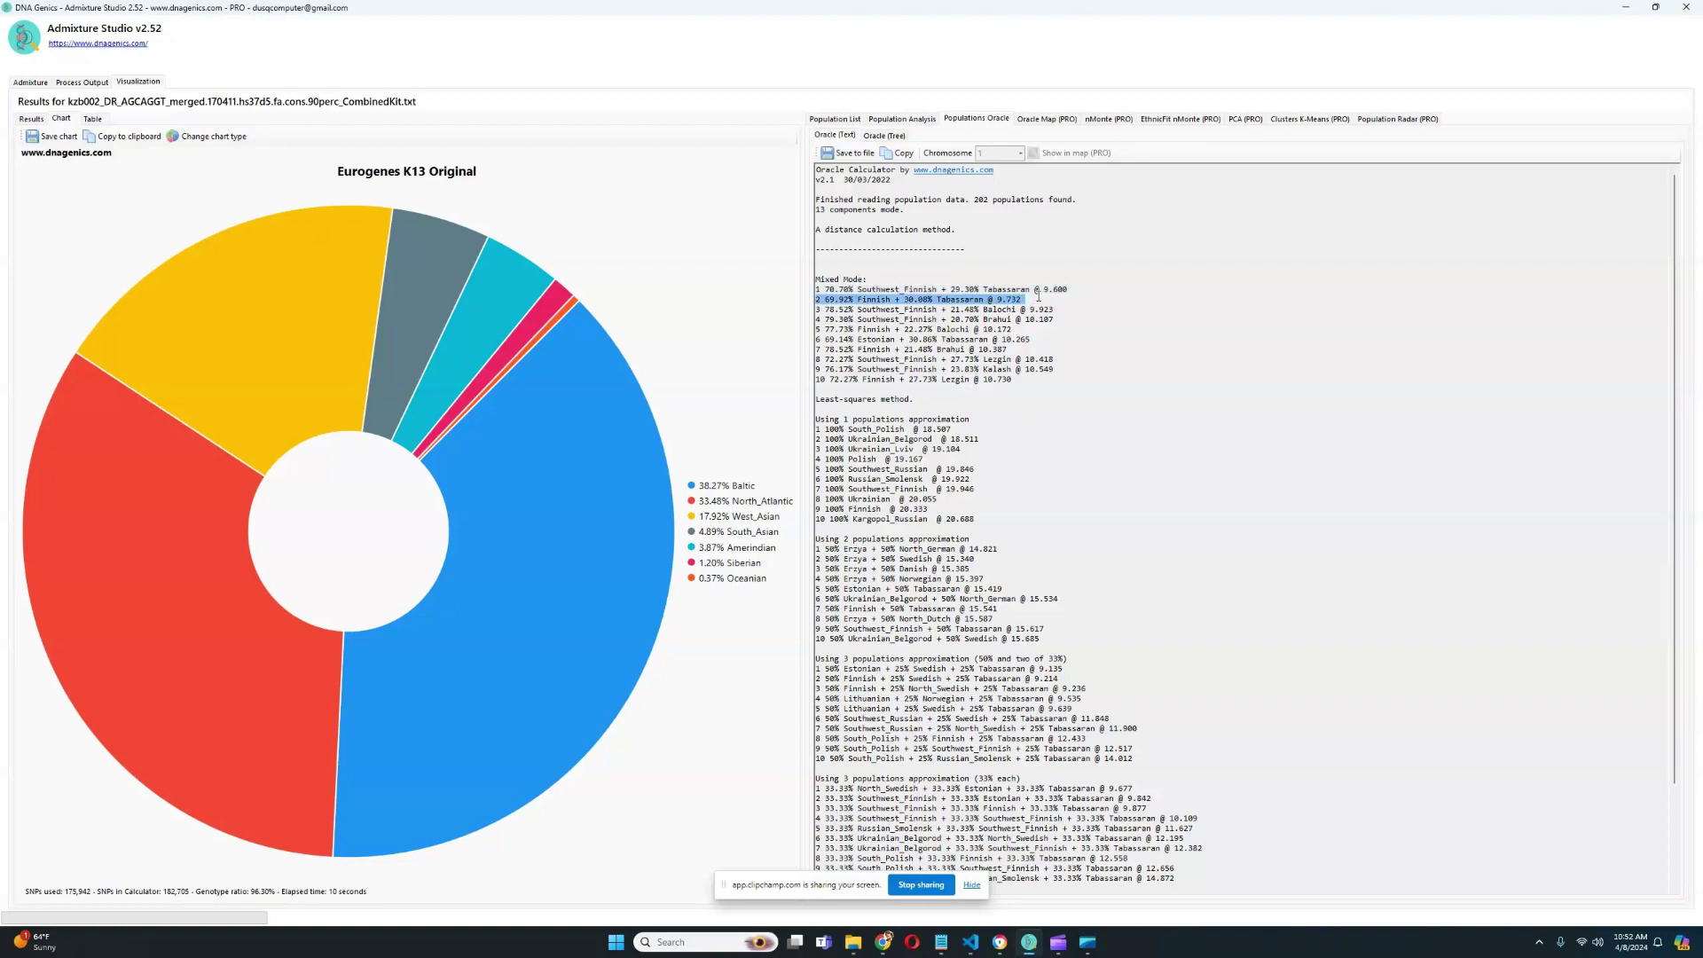
drag(823, 308, 790, 320)
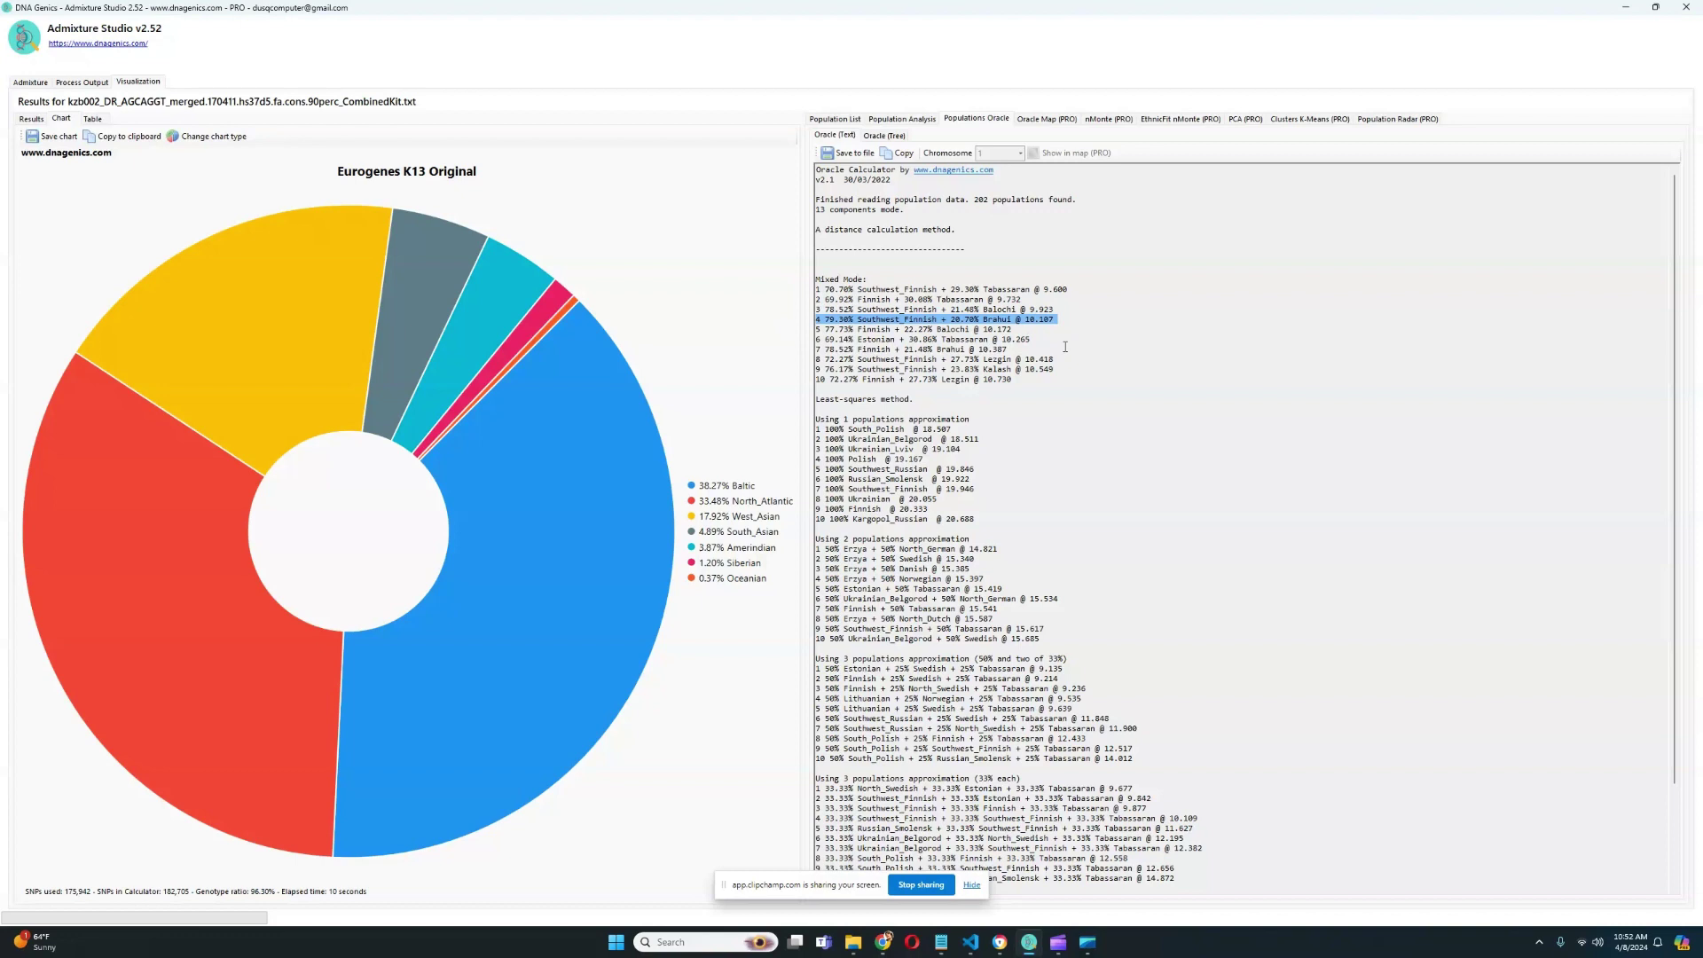
click(1107, 329)
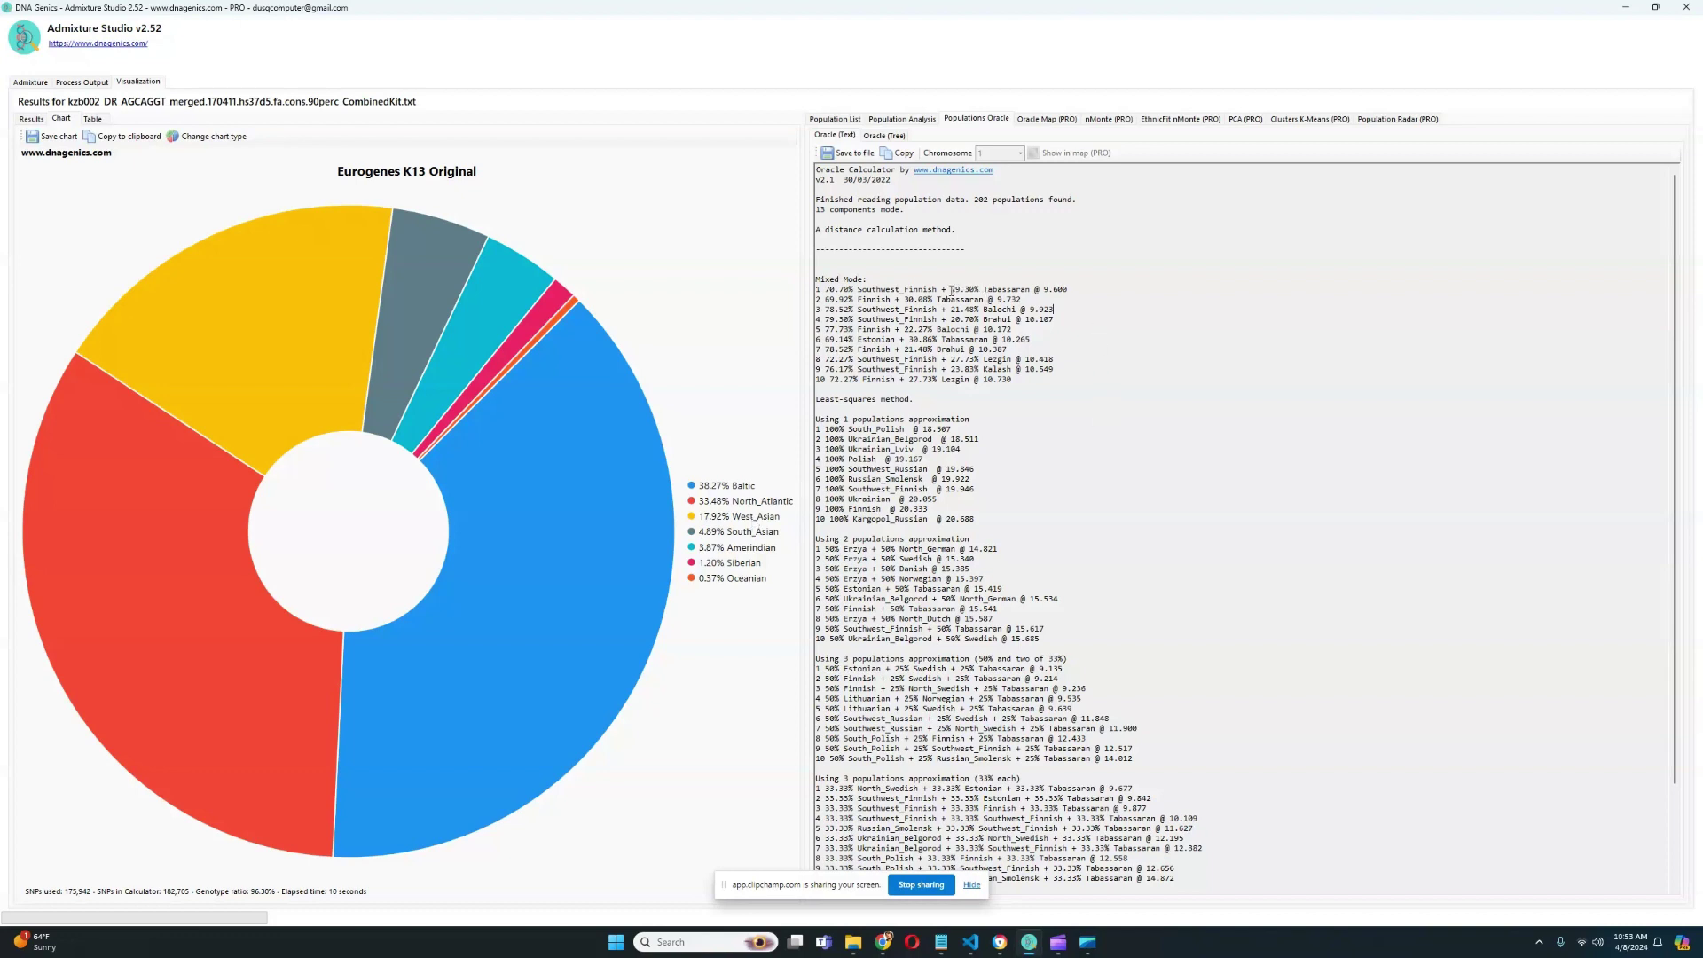
Step: Revisit Mixed Mode lines 1, 6 and 9, pointing out line 9's distance 10.549
drag(952, 290, 1073, 290)
click(1096, 342)
drag(1056, 369, 955, 369)
click(1100, 368)
drag(1052, 382, 839, 275)
click(838, 274)
Step: Open NOSHACOT results and review eye colours: Brown 79.057%, Blue 0.000%, amber ring, Hazel 12.972%
click(1686, 7)
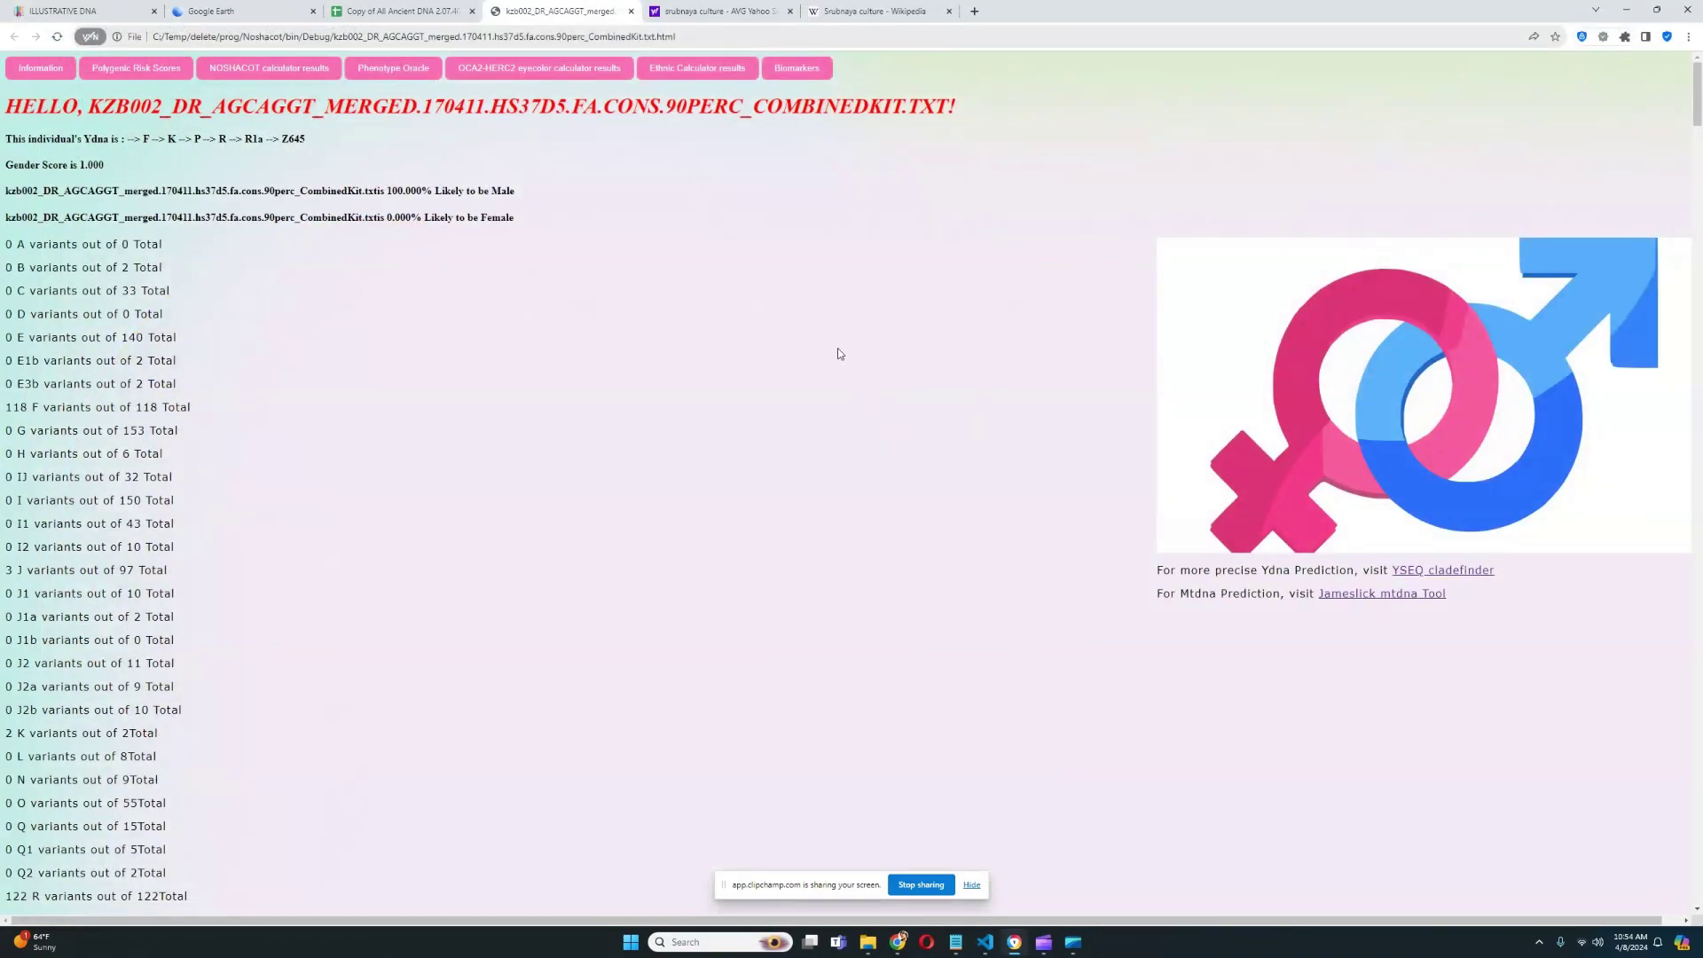
click(267, 75)
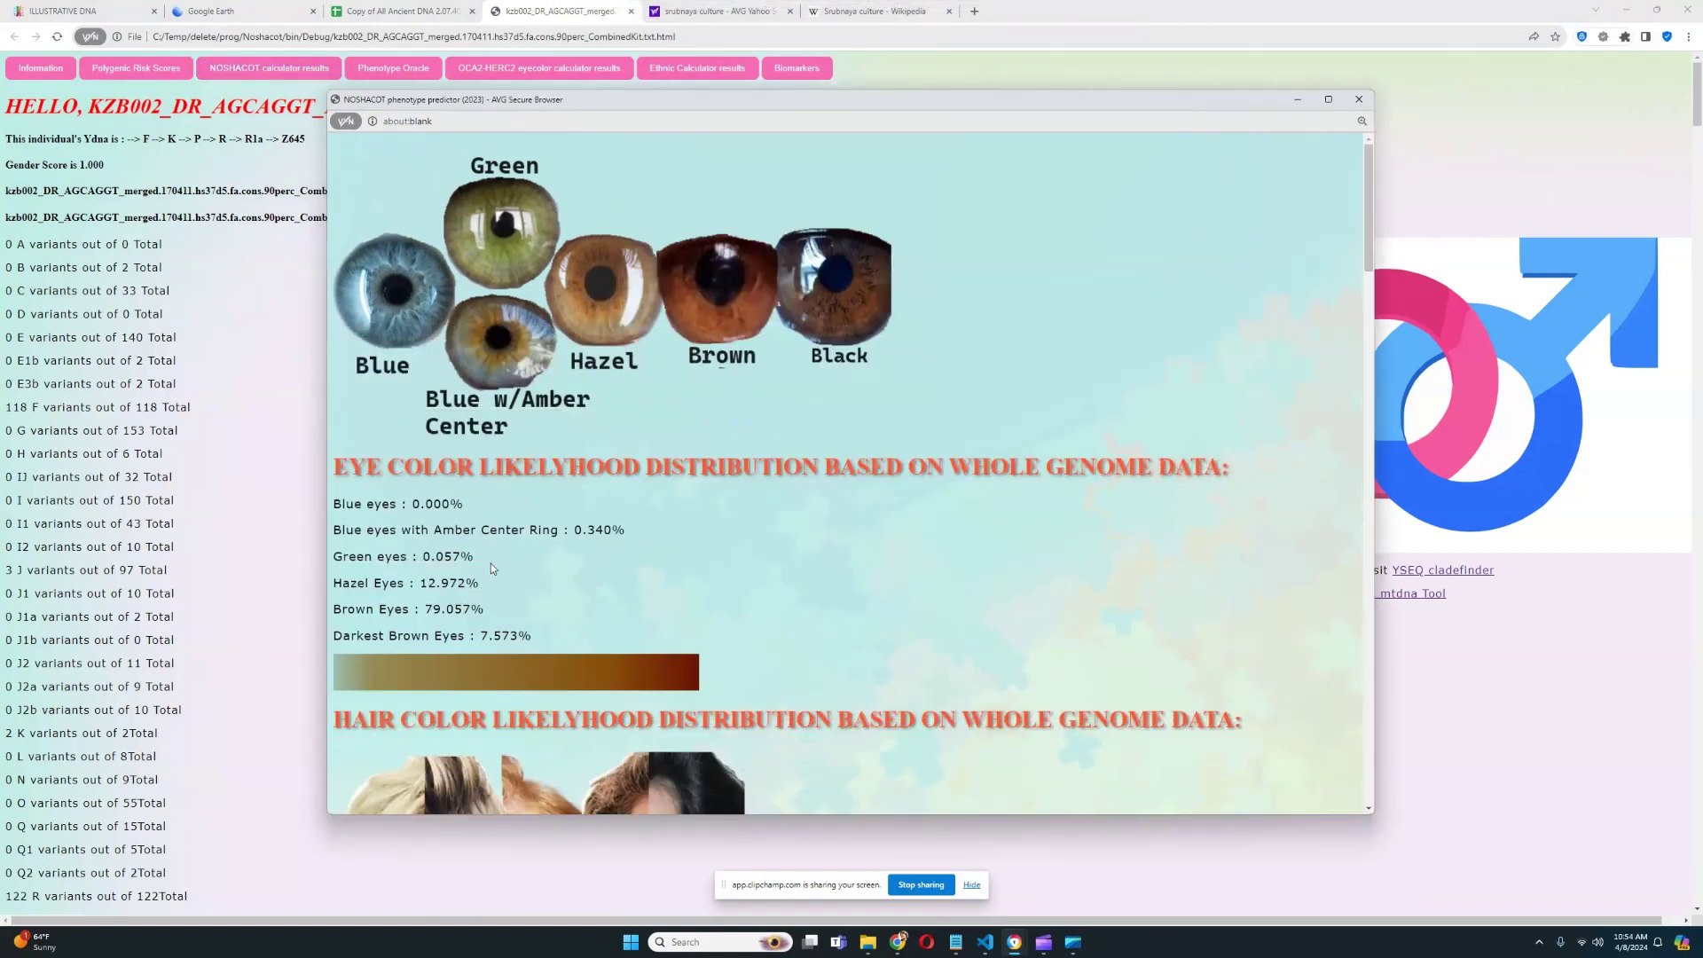
triple_click(356, 612)
scroll(585, 475, down, 1)
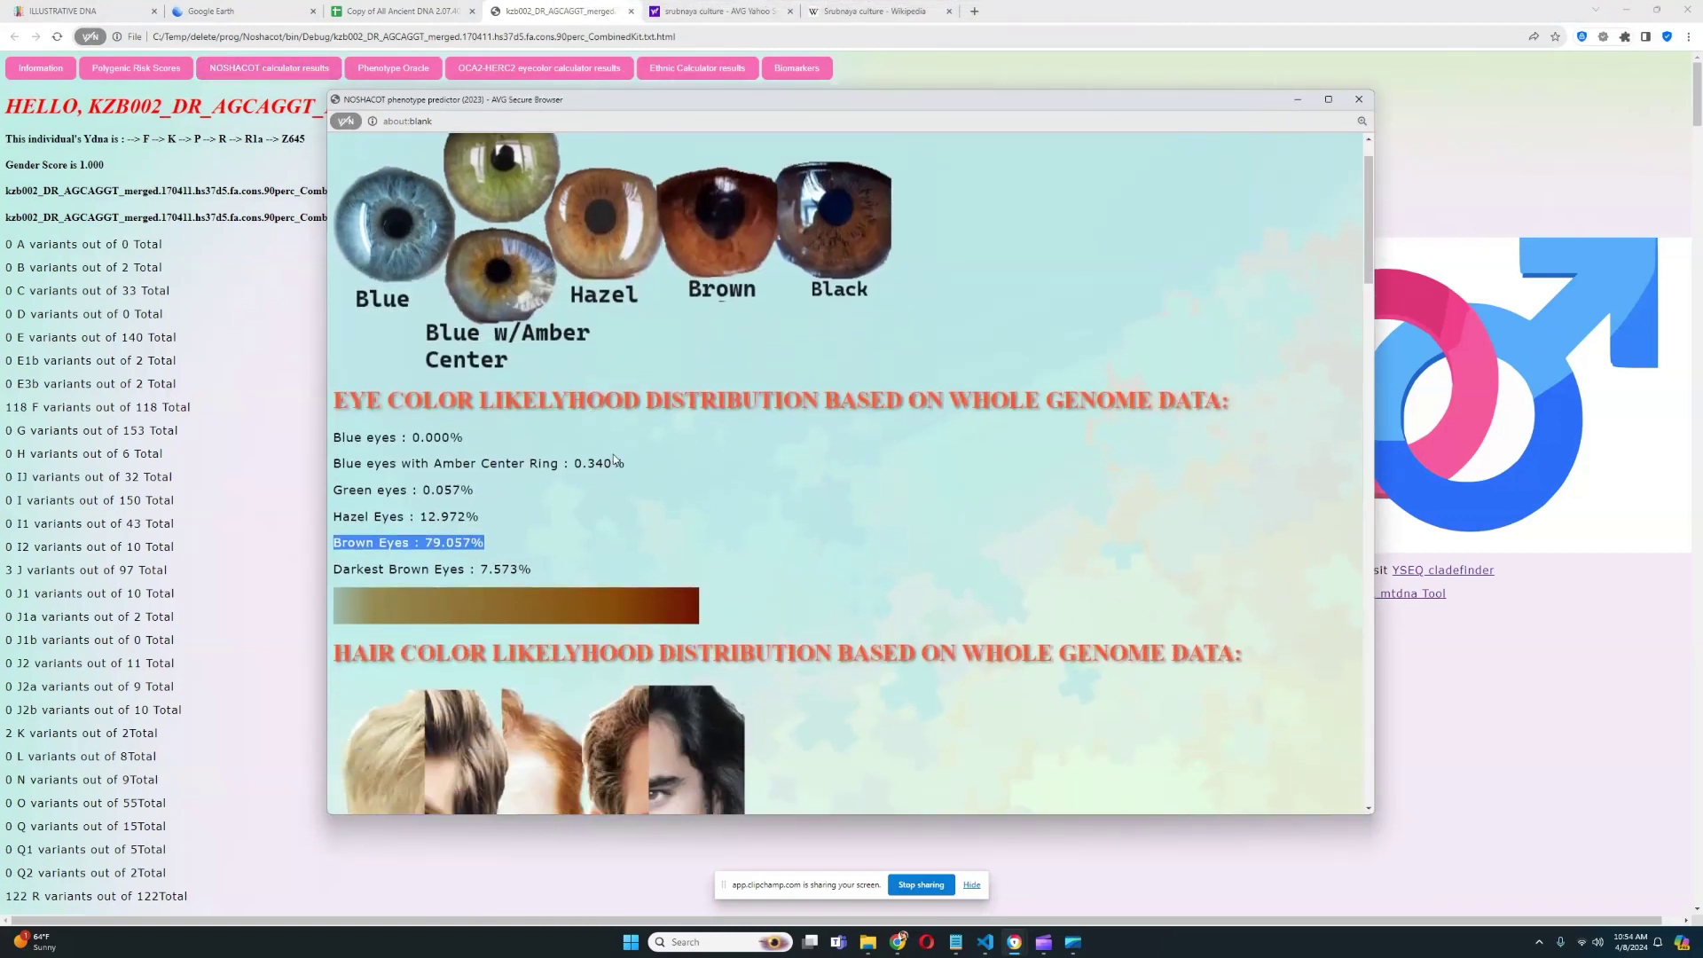
drag(335, 438, 569, 431)
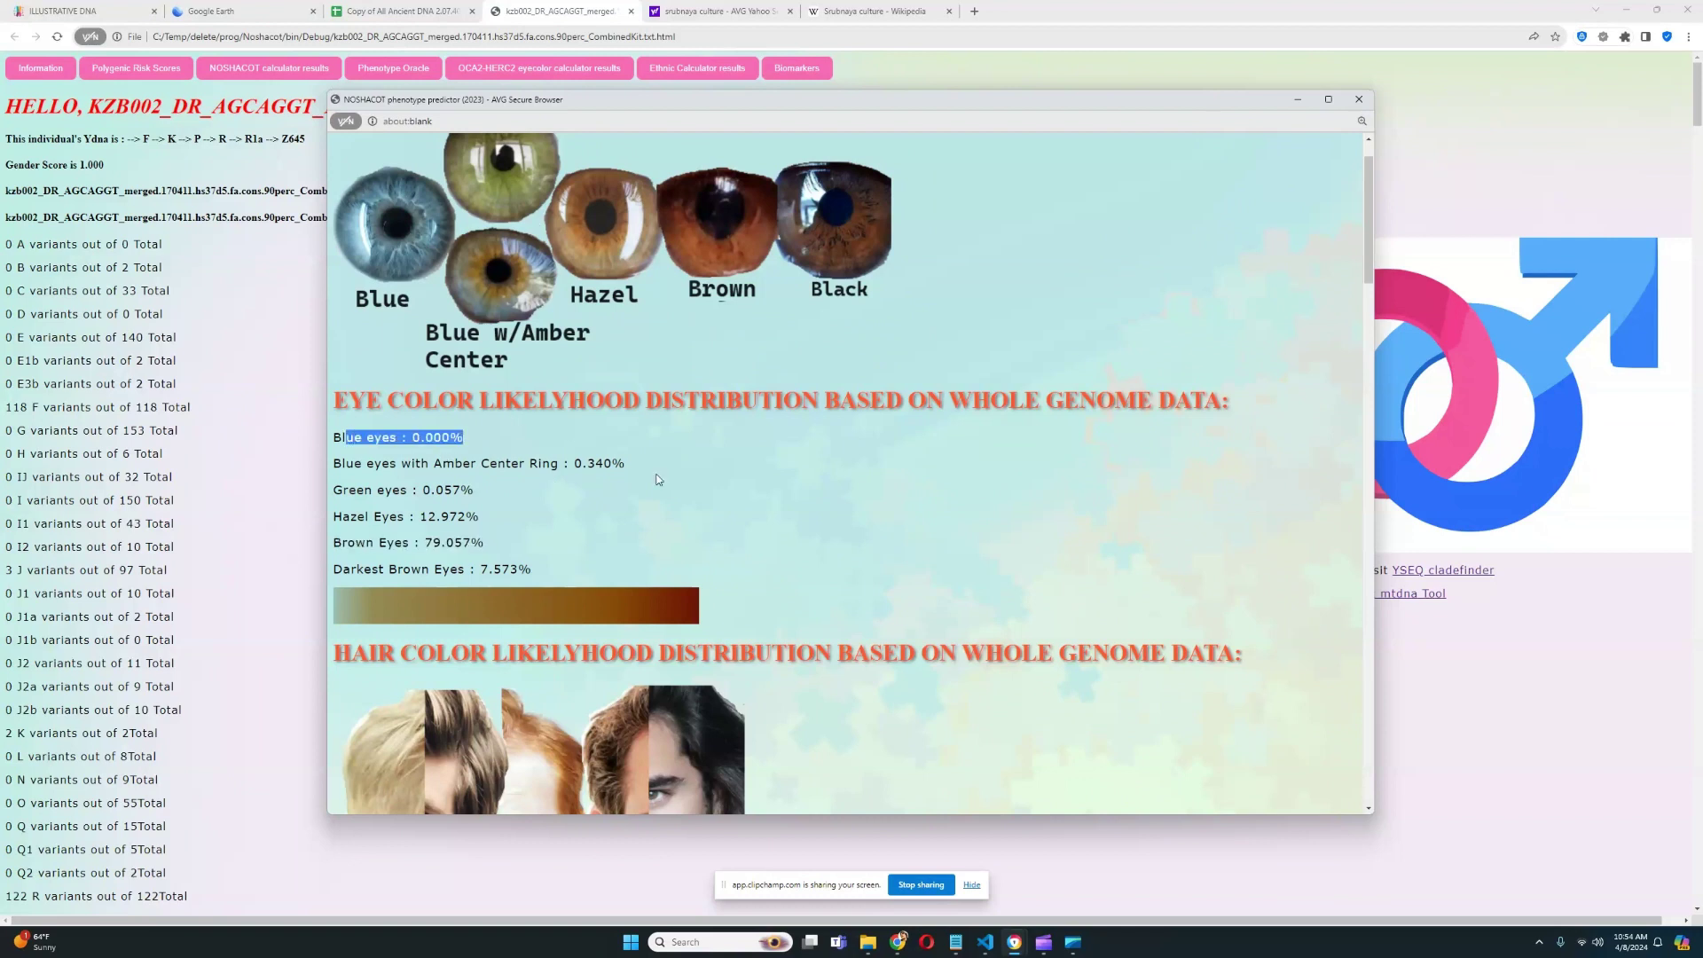
drag(656, 472, 395, 463)
click(539, 490)
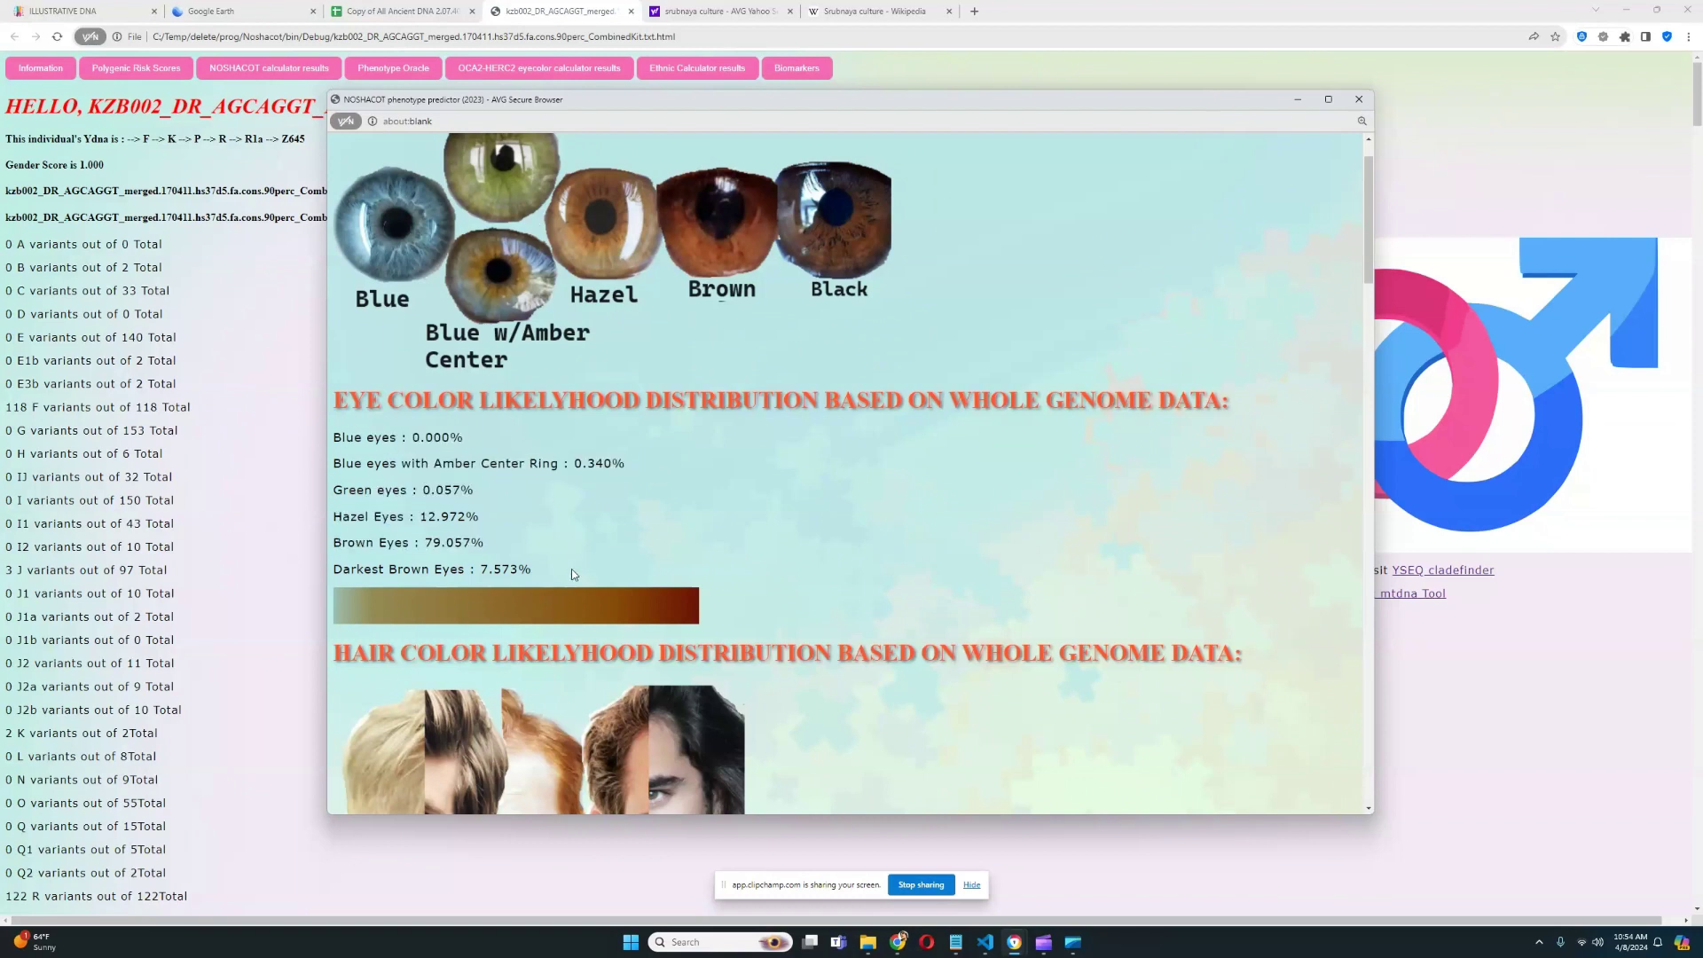
triple_click(382, 514)
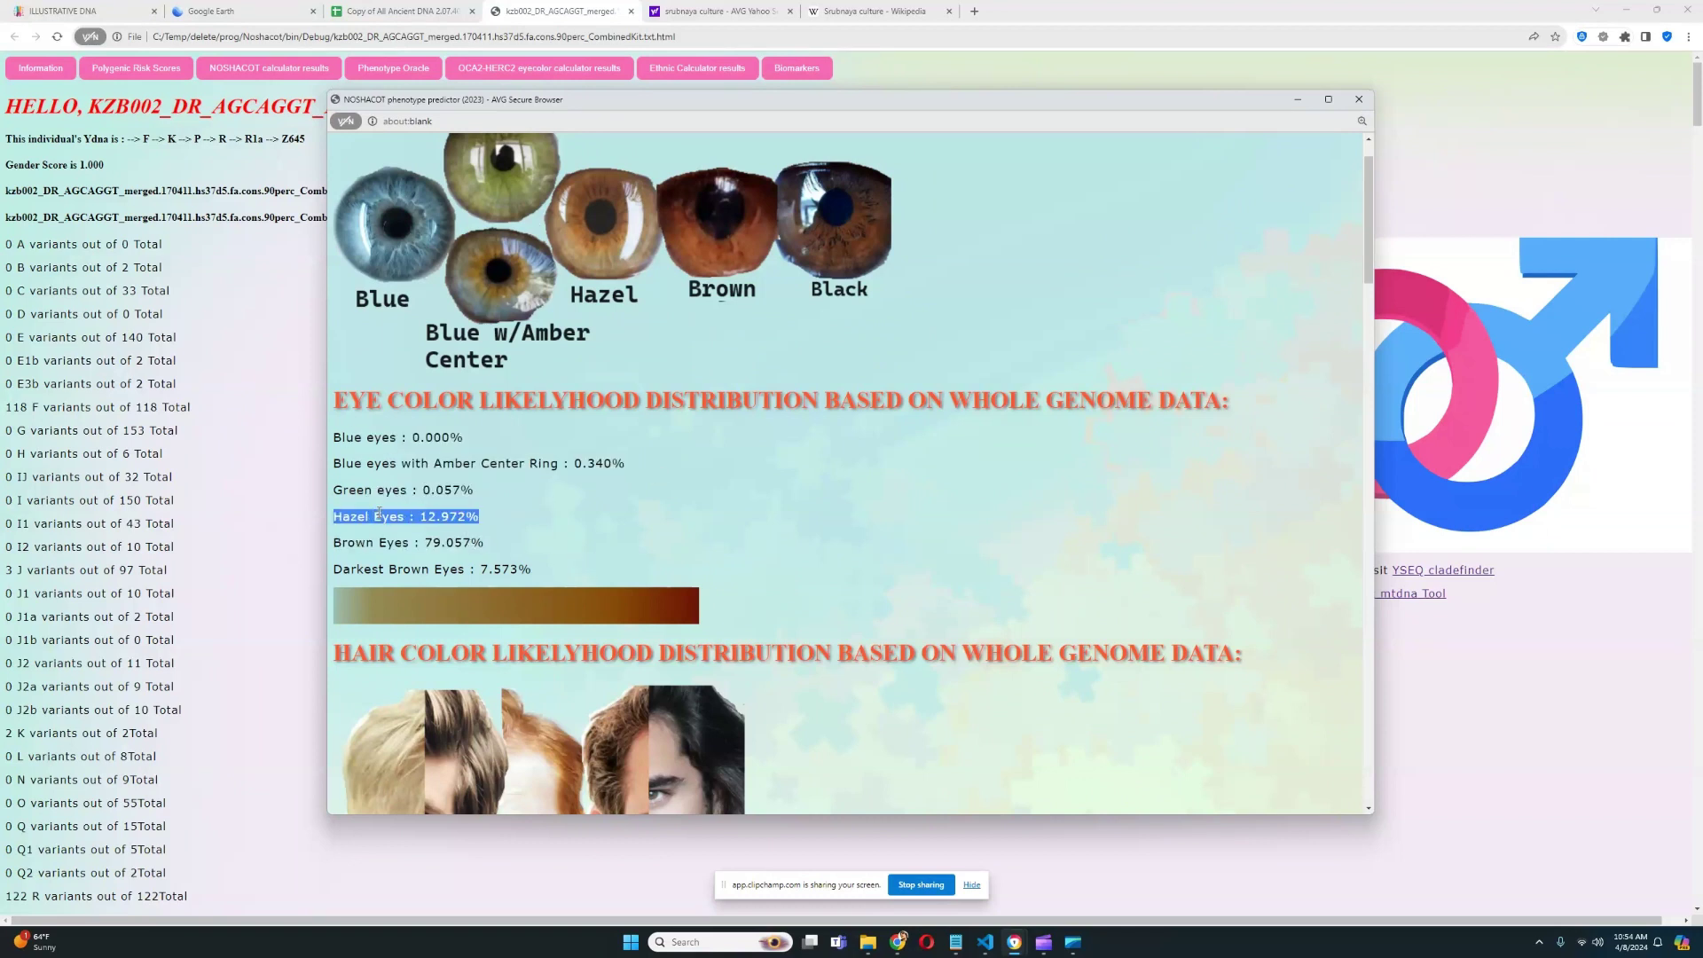
triple_click(434, 539)
Step: Review hair colours, Dark Brown 77.789%, red and blond, then recheck Brown Eyes 79.057%
scroll(511, 535, down, 2)
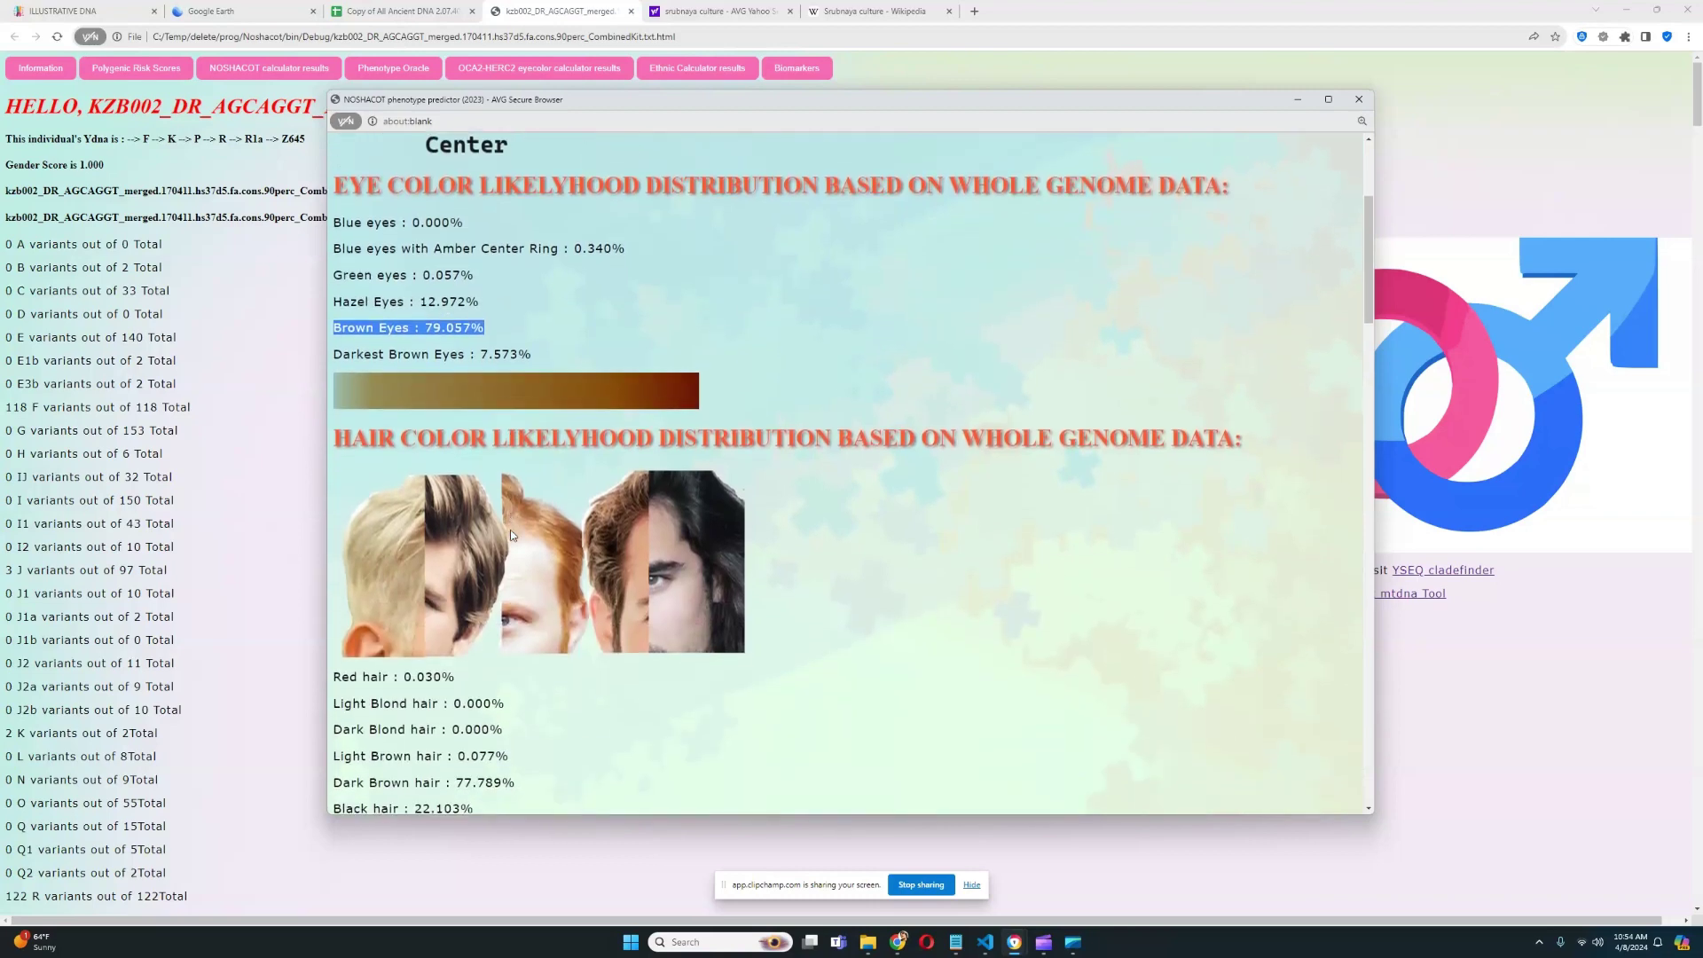
scroll(511, 535, down, 3)
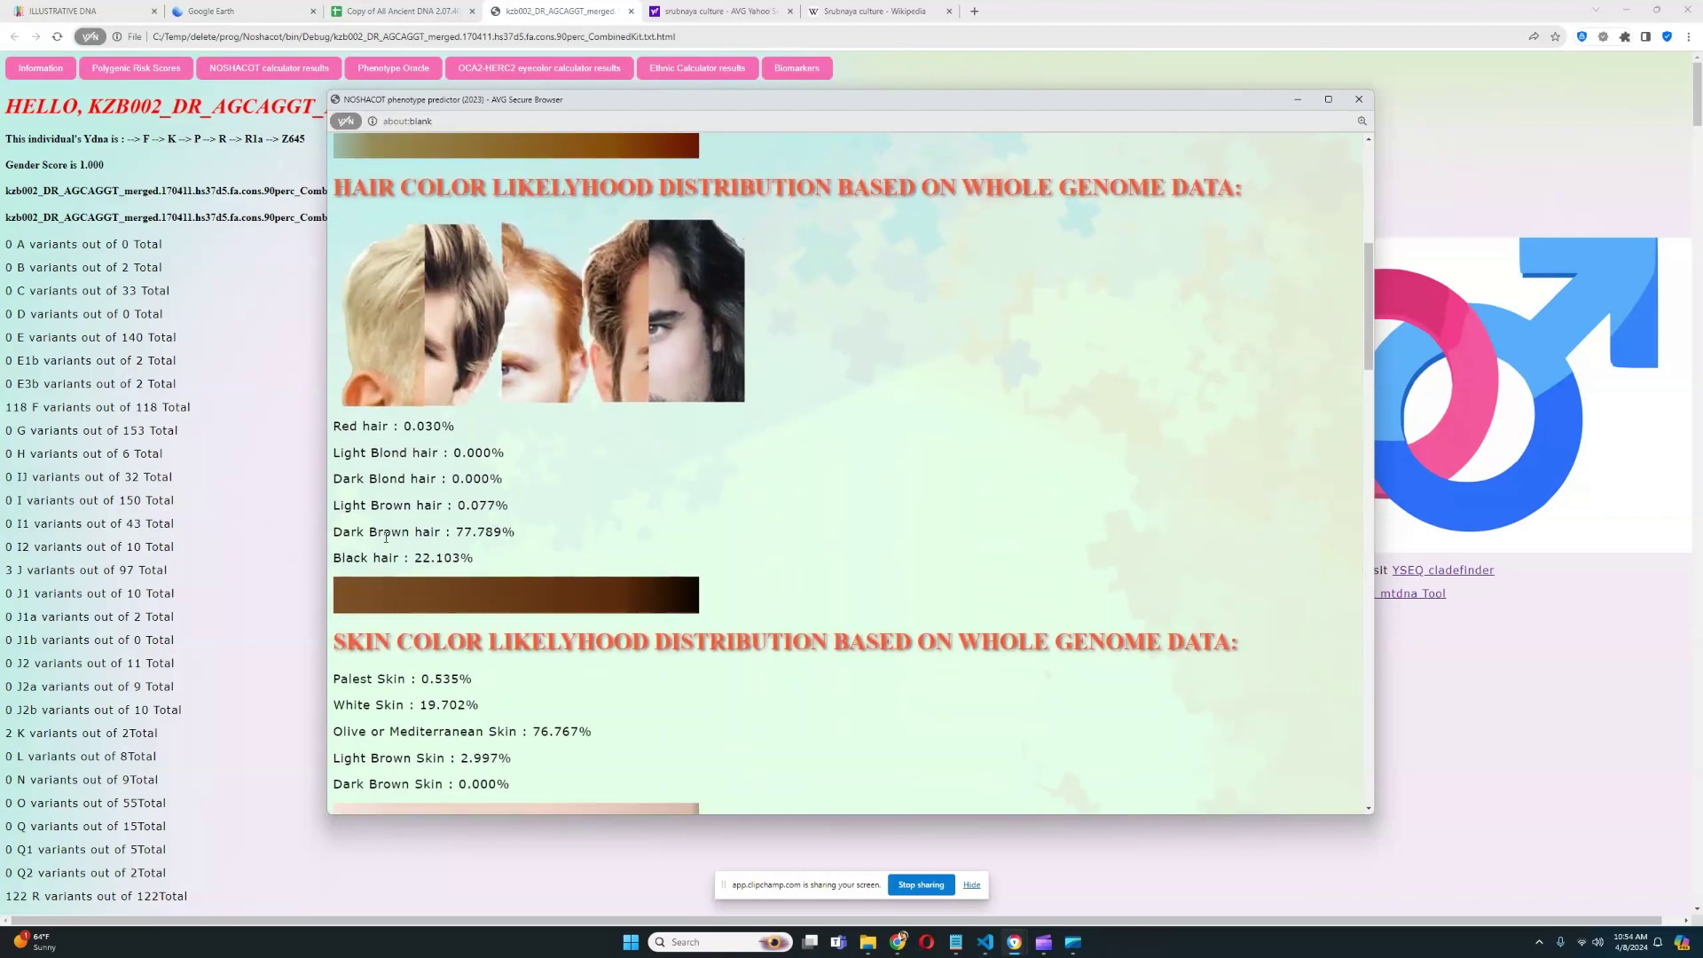
triple_click(386, 536)
click(525, 533)
drag(525, 481, 312, 423)
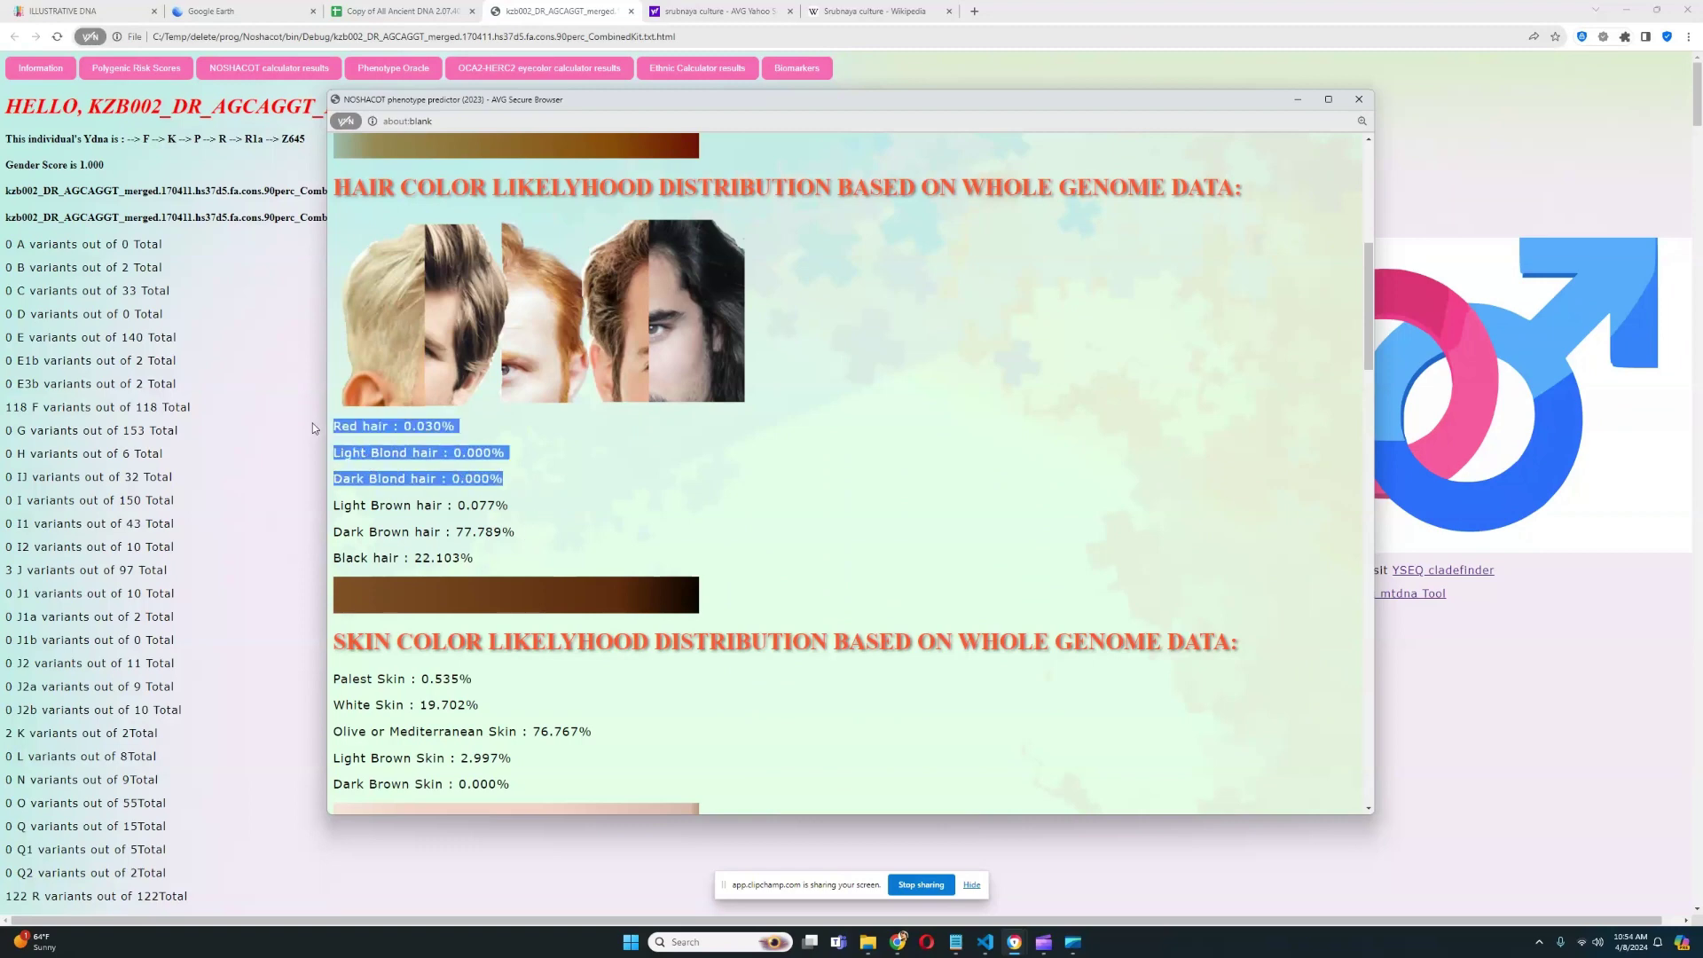
scroll(573, 427, down, 2)
click(545, 417)
triple_click(497, 399)
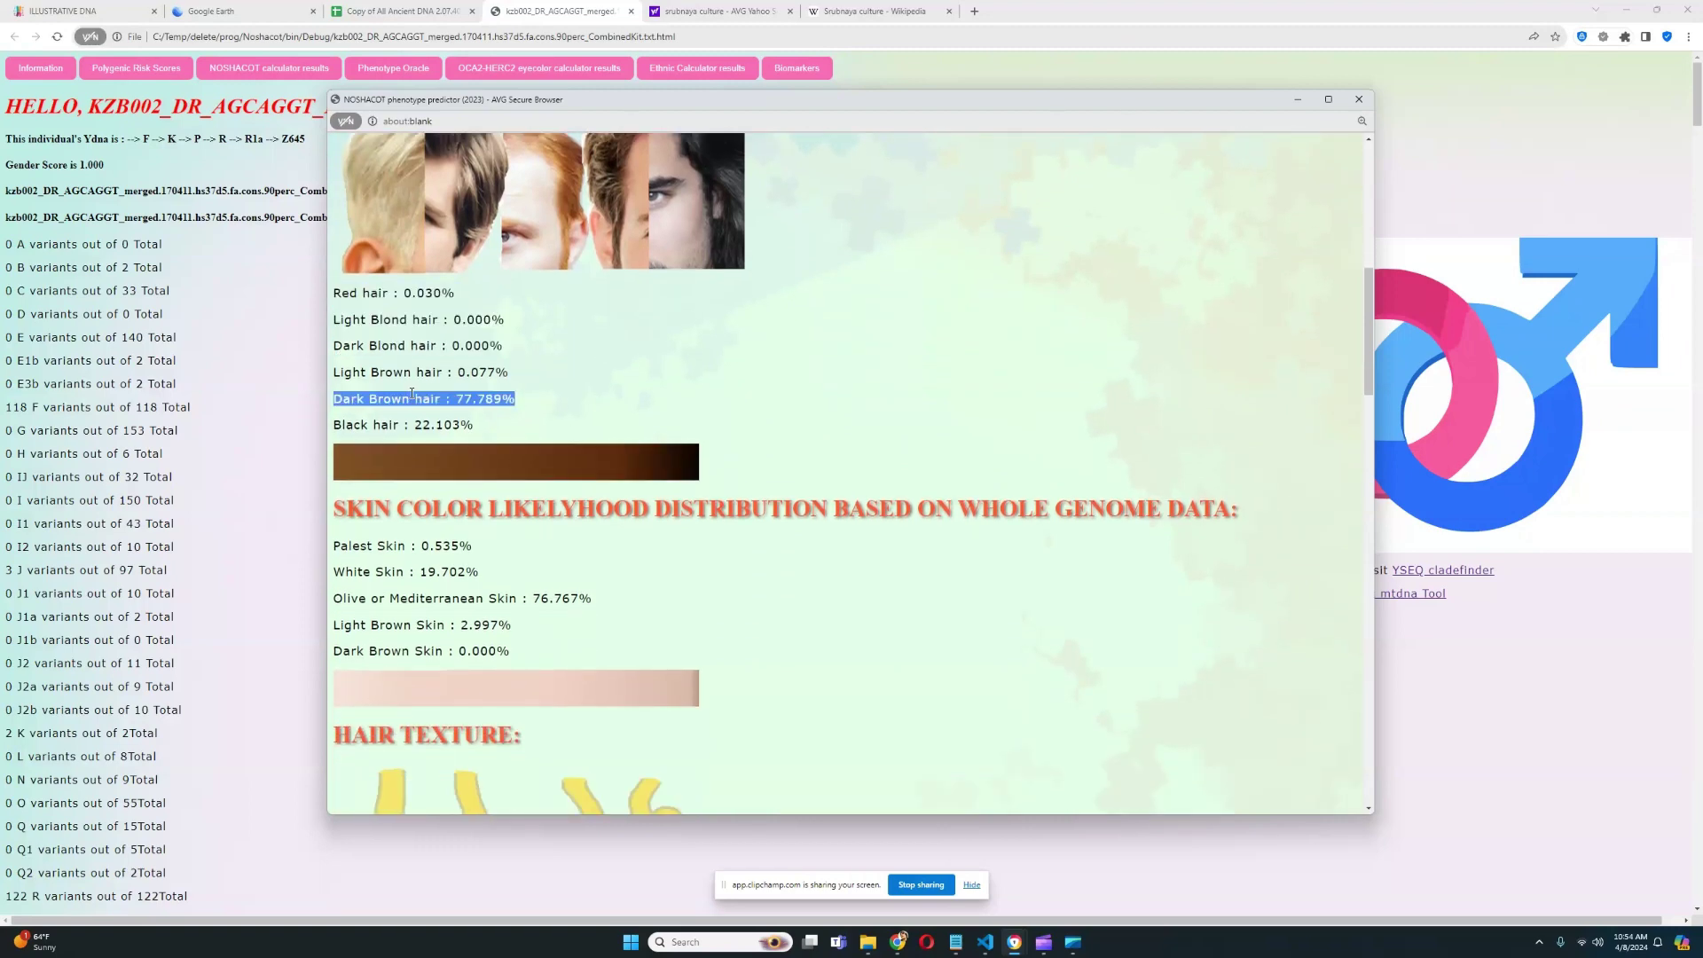
scroll(545, 424, up, 3)
scroll(545, 429, up, 2)
triple_click(404, 410)
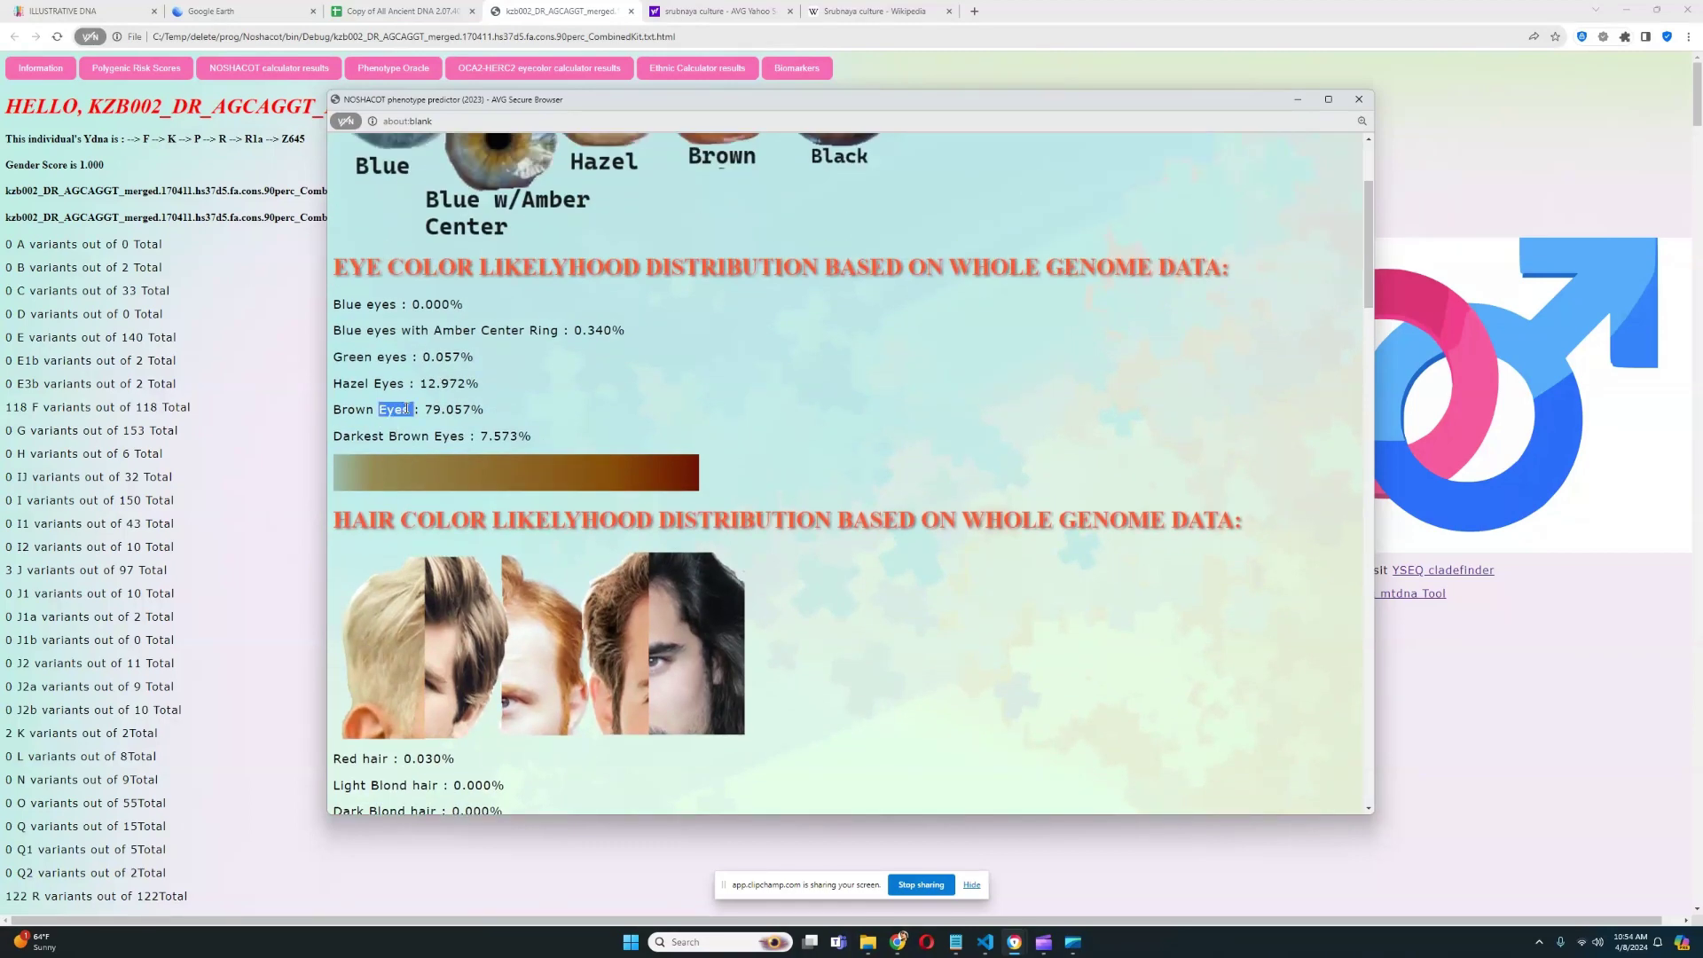
scroll(449, 404, down, 4)
scroll(448, 405, down, 4)
Step: Highlight Olive skin and hair texture lines: Curly 51.903%, Straight and Wavy 27.587%
triple_click(432, 398)
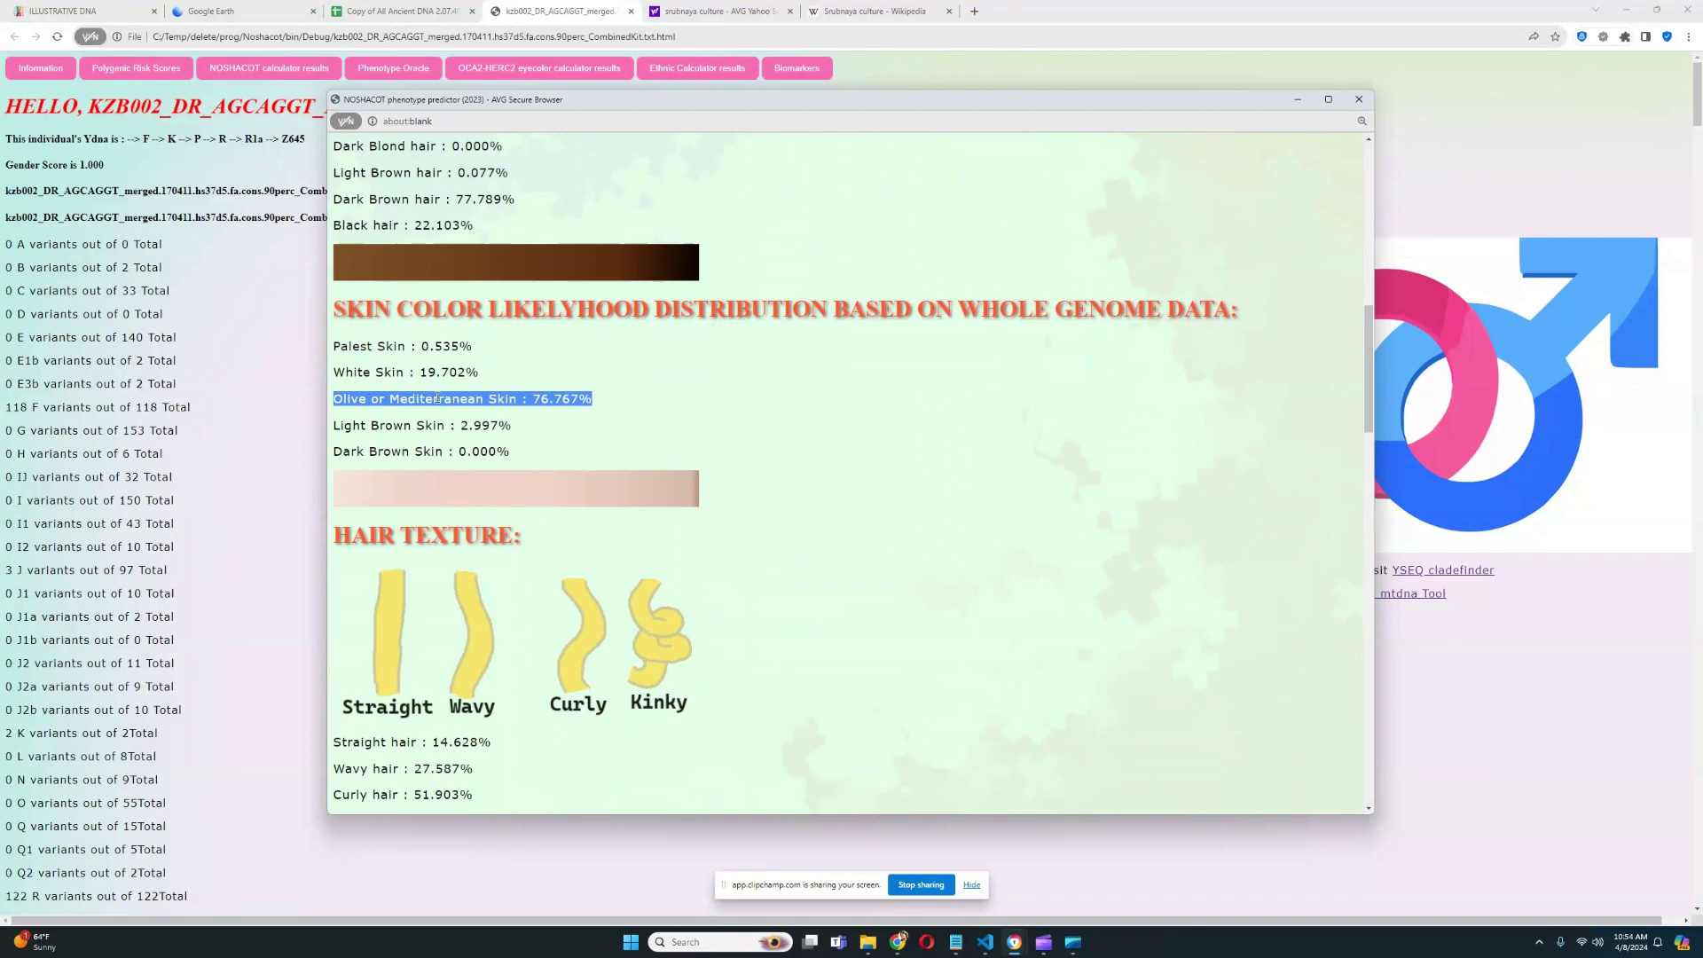
scroll(621, 396, down, 3)
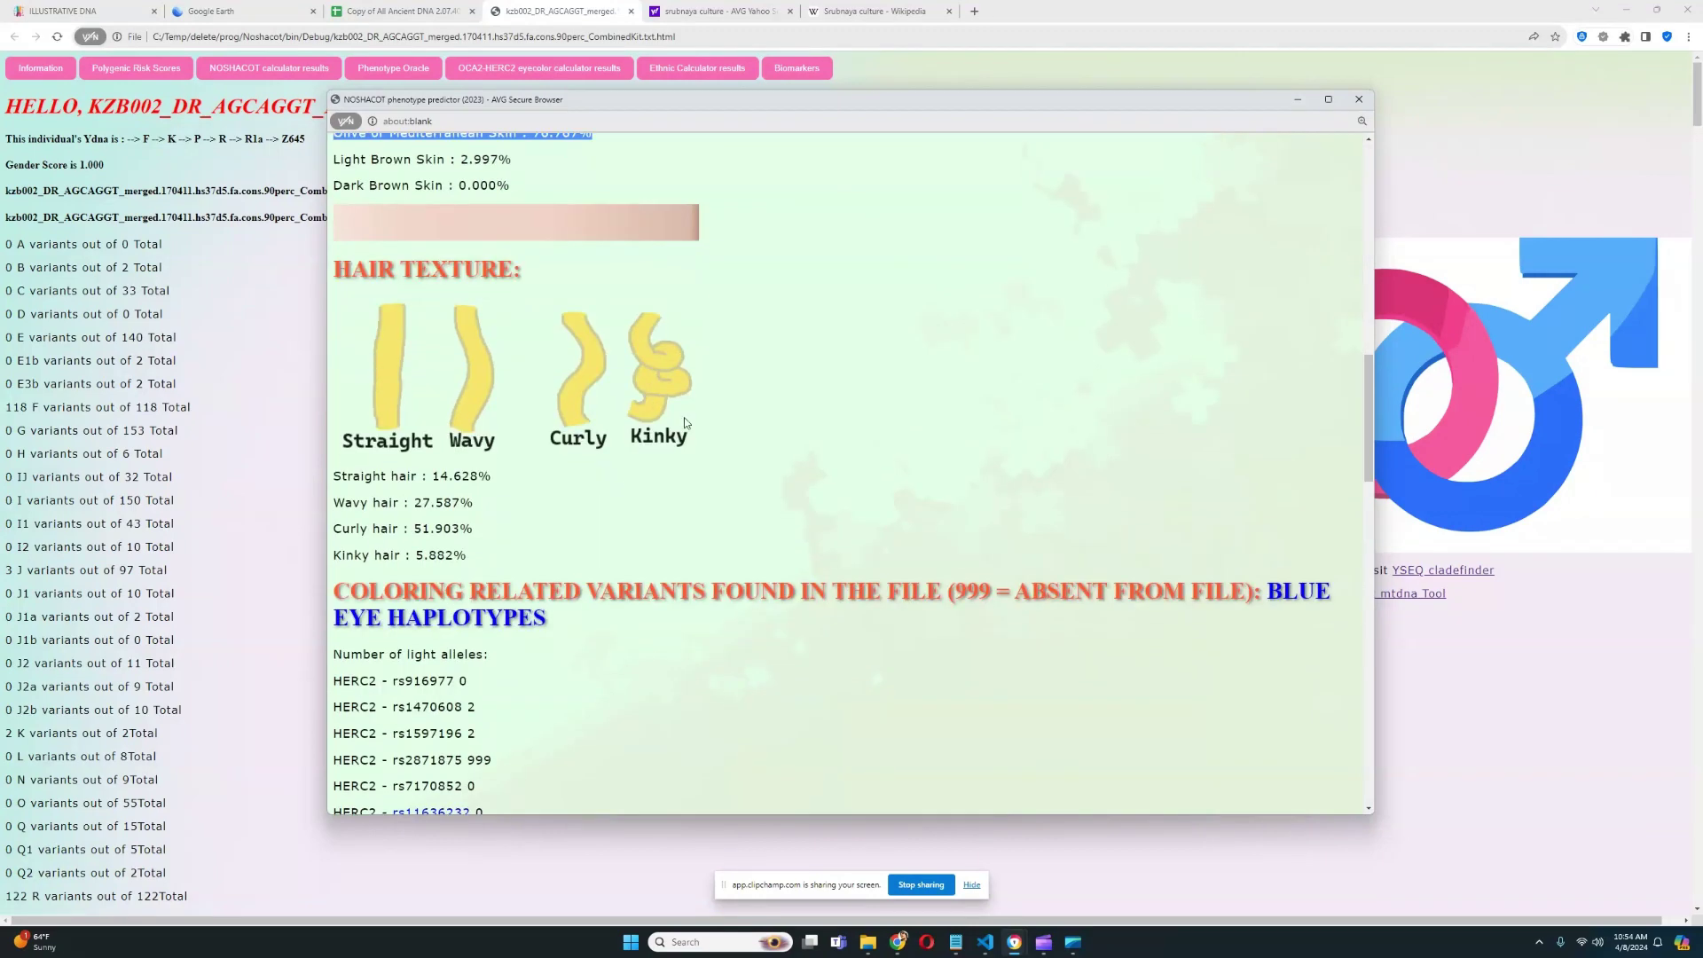
triple_click(671, 529)
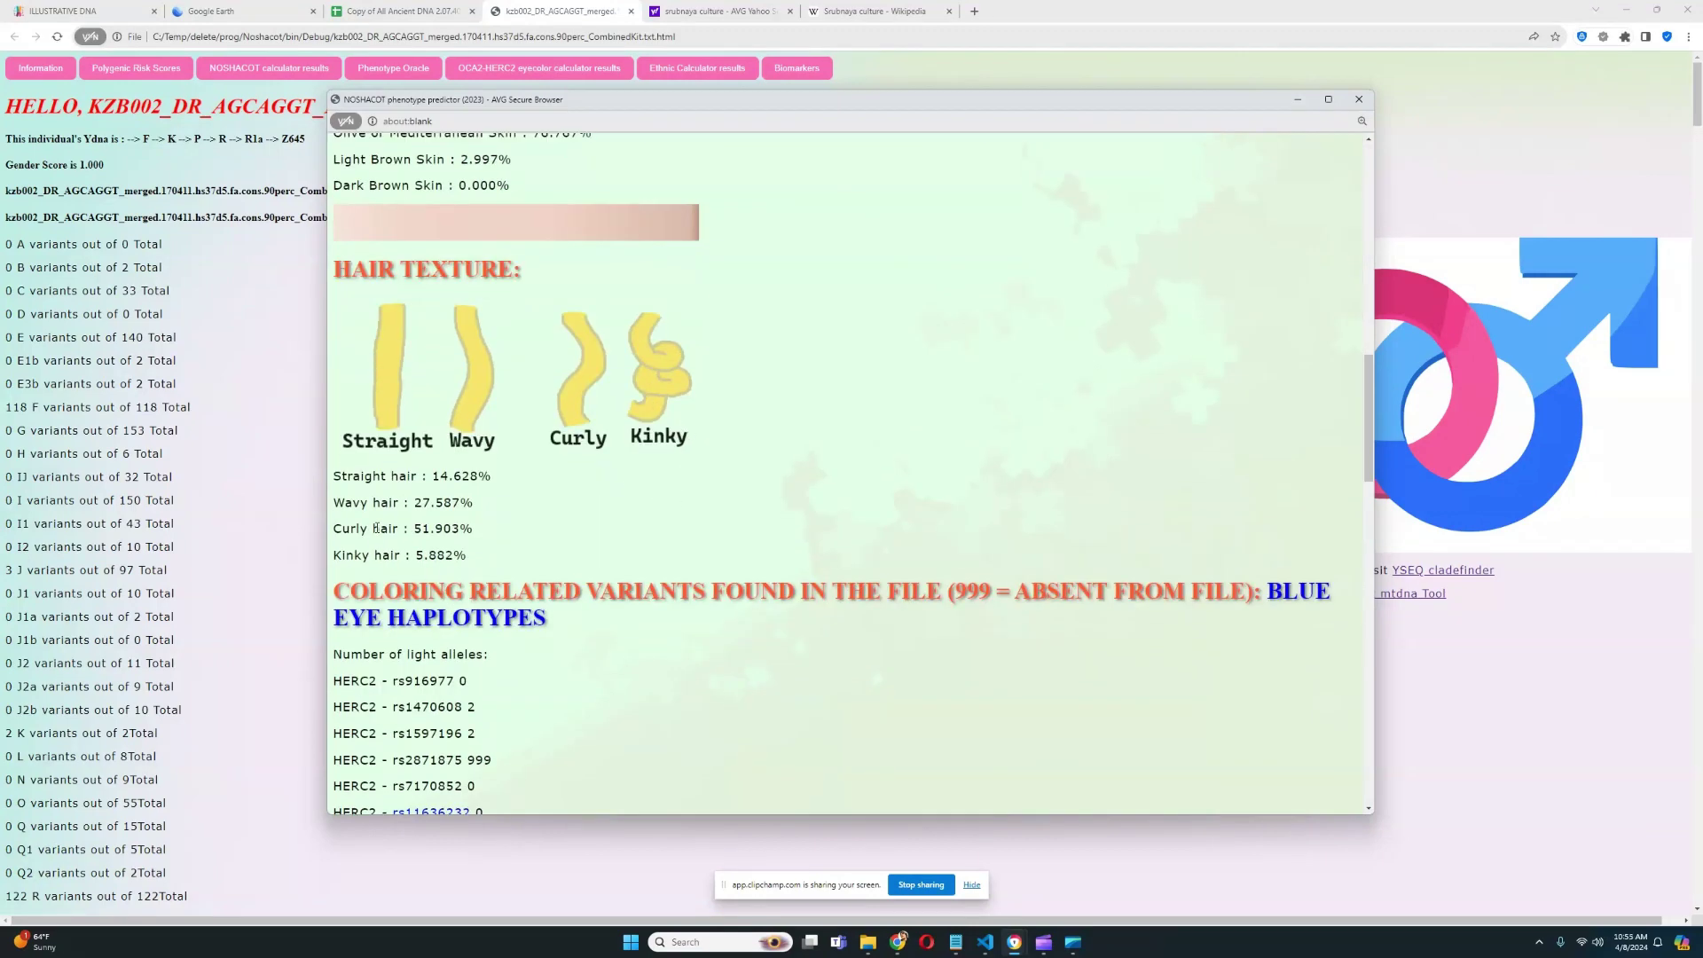
scroll(648, 499, down, 3)
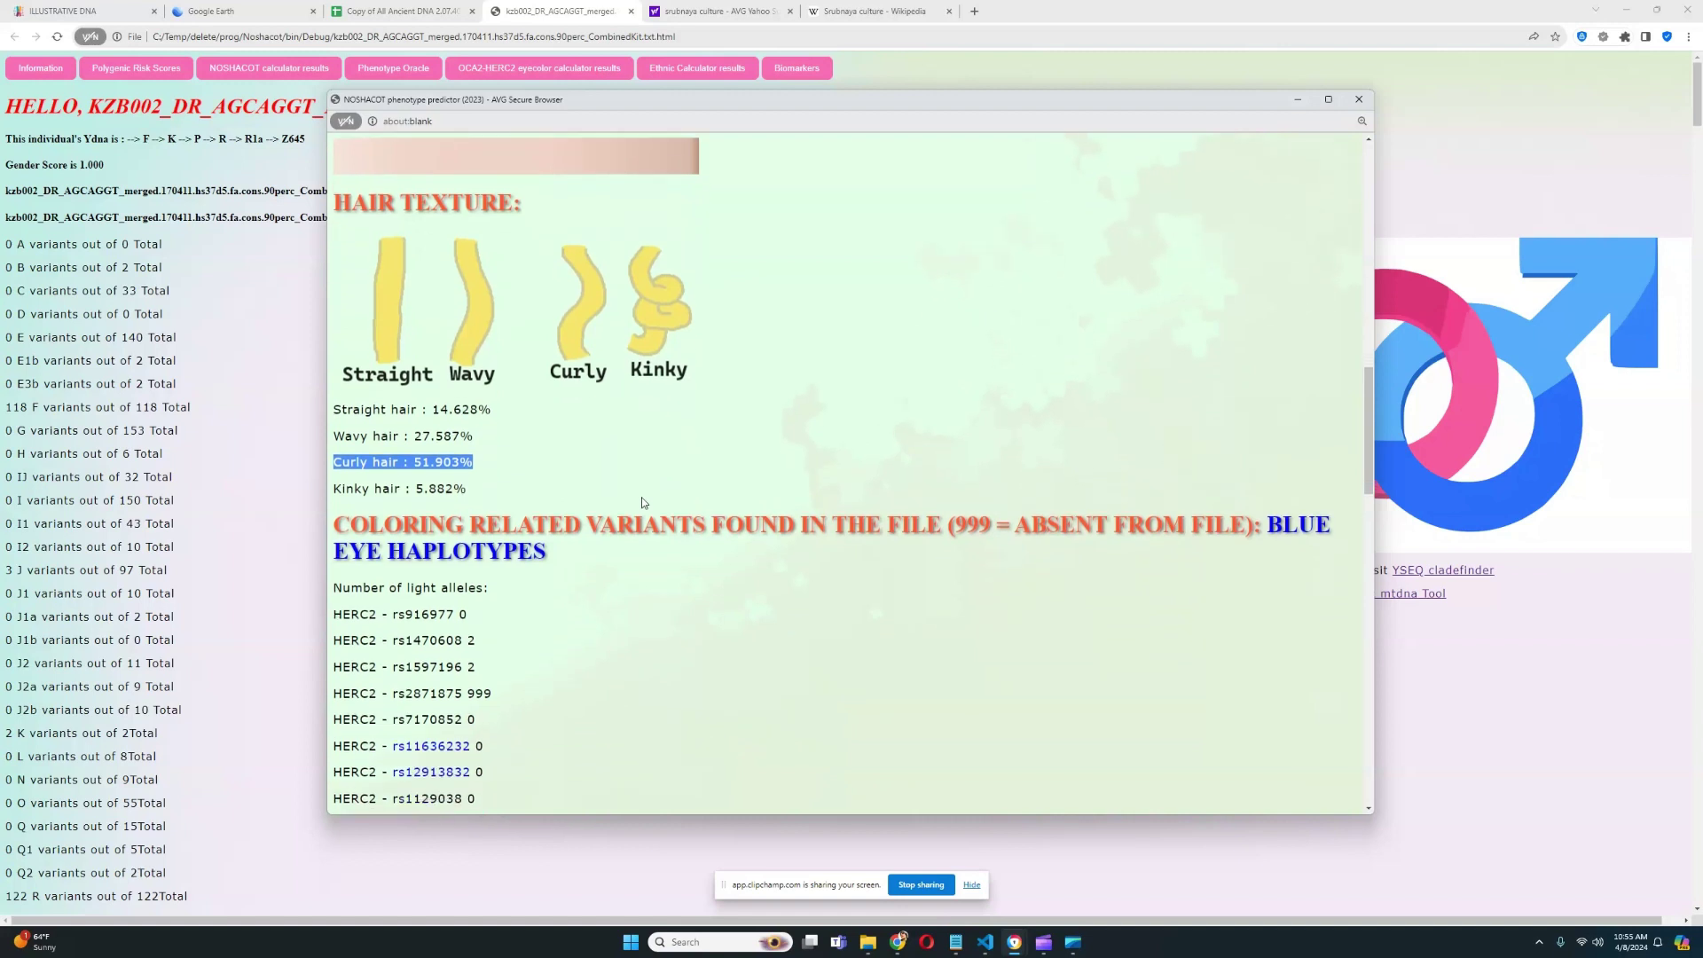
scroll(648, 499, up, 2)
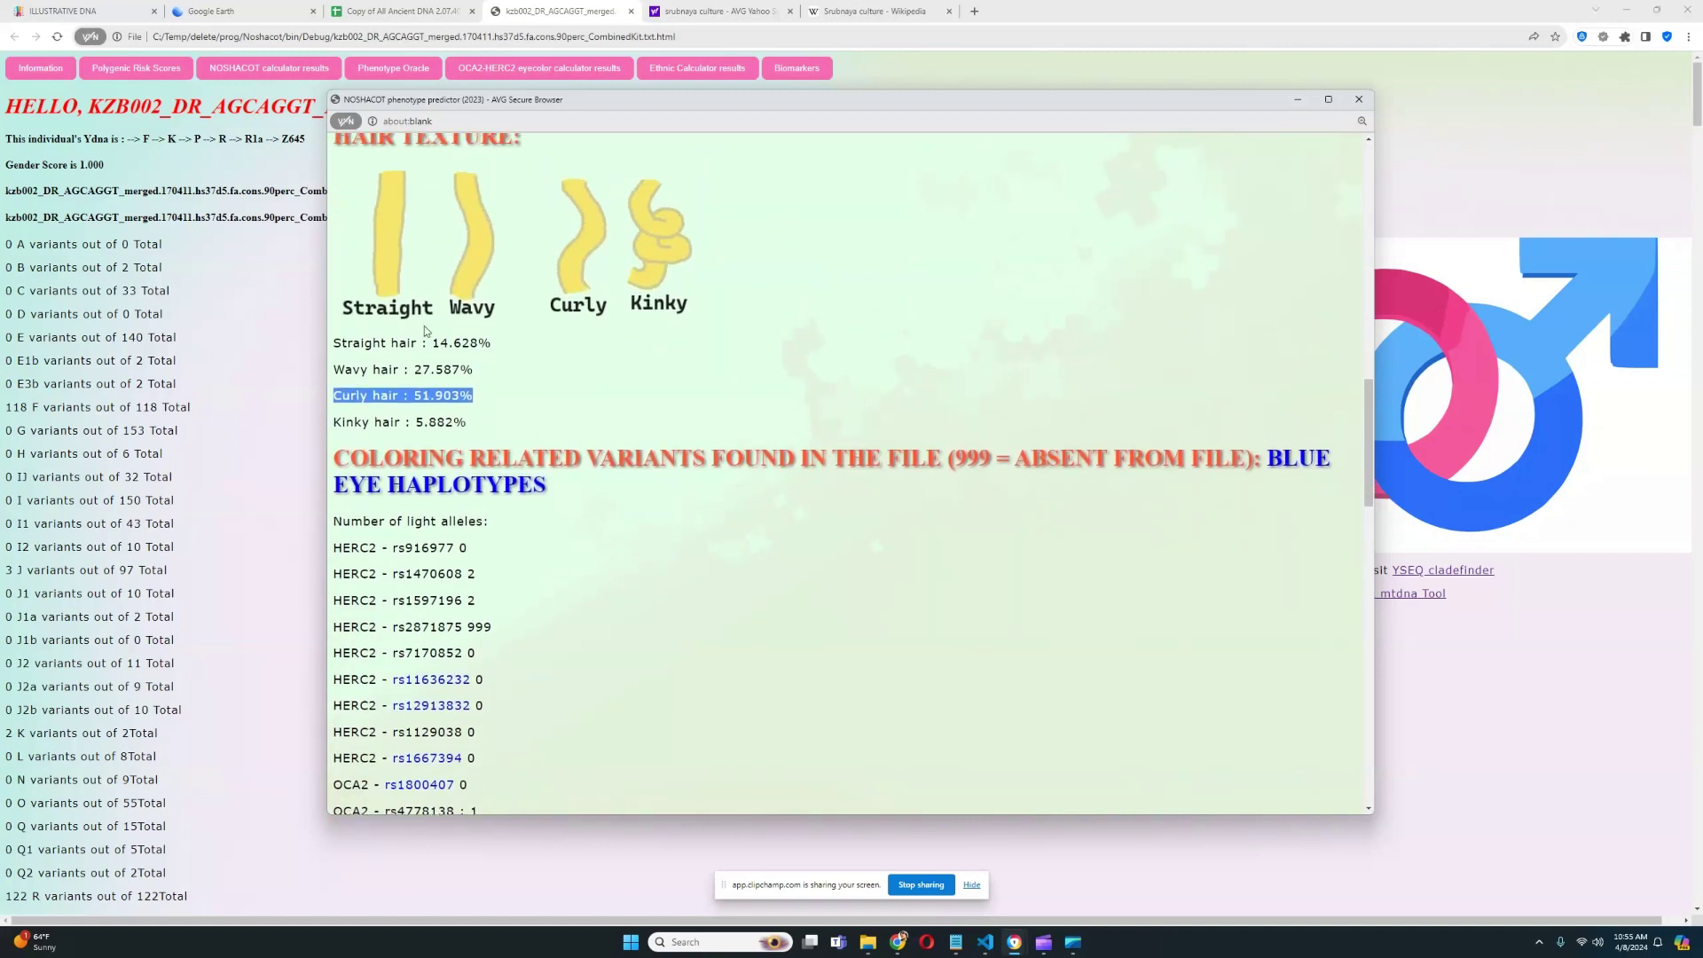
drag(335, 344, 541, 377)
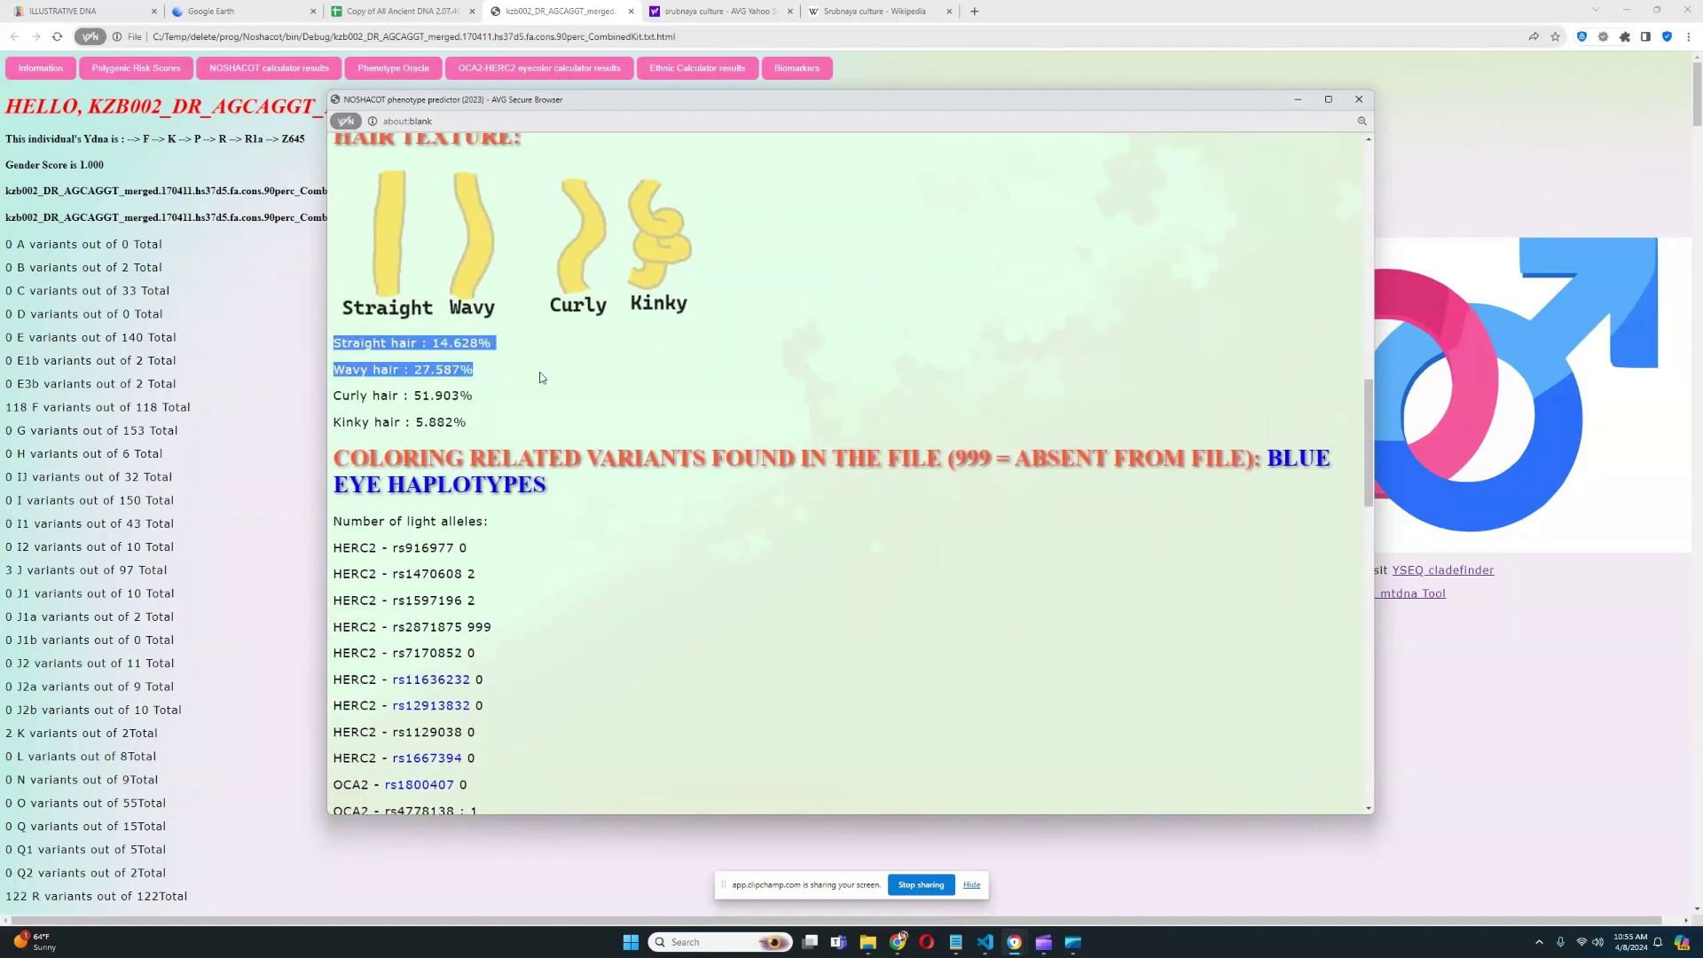
click(337, 423)
drag(337, 423, 493, 413)
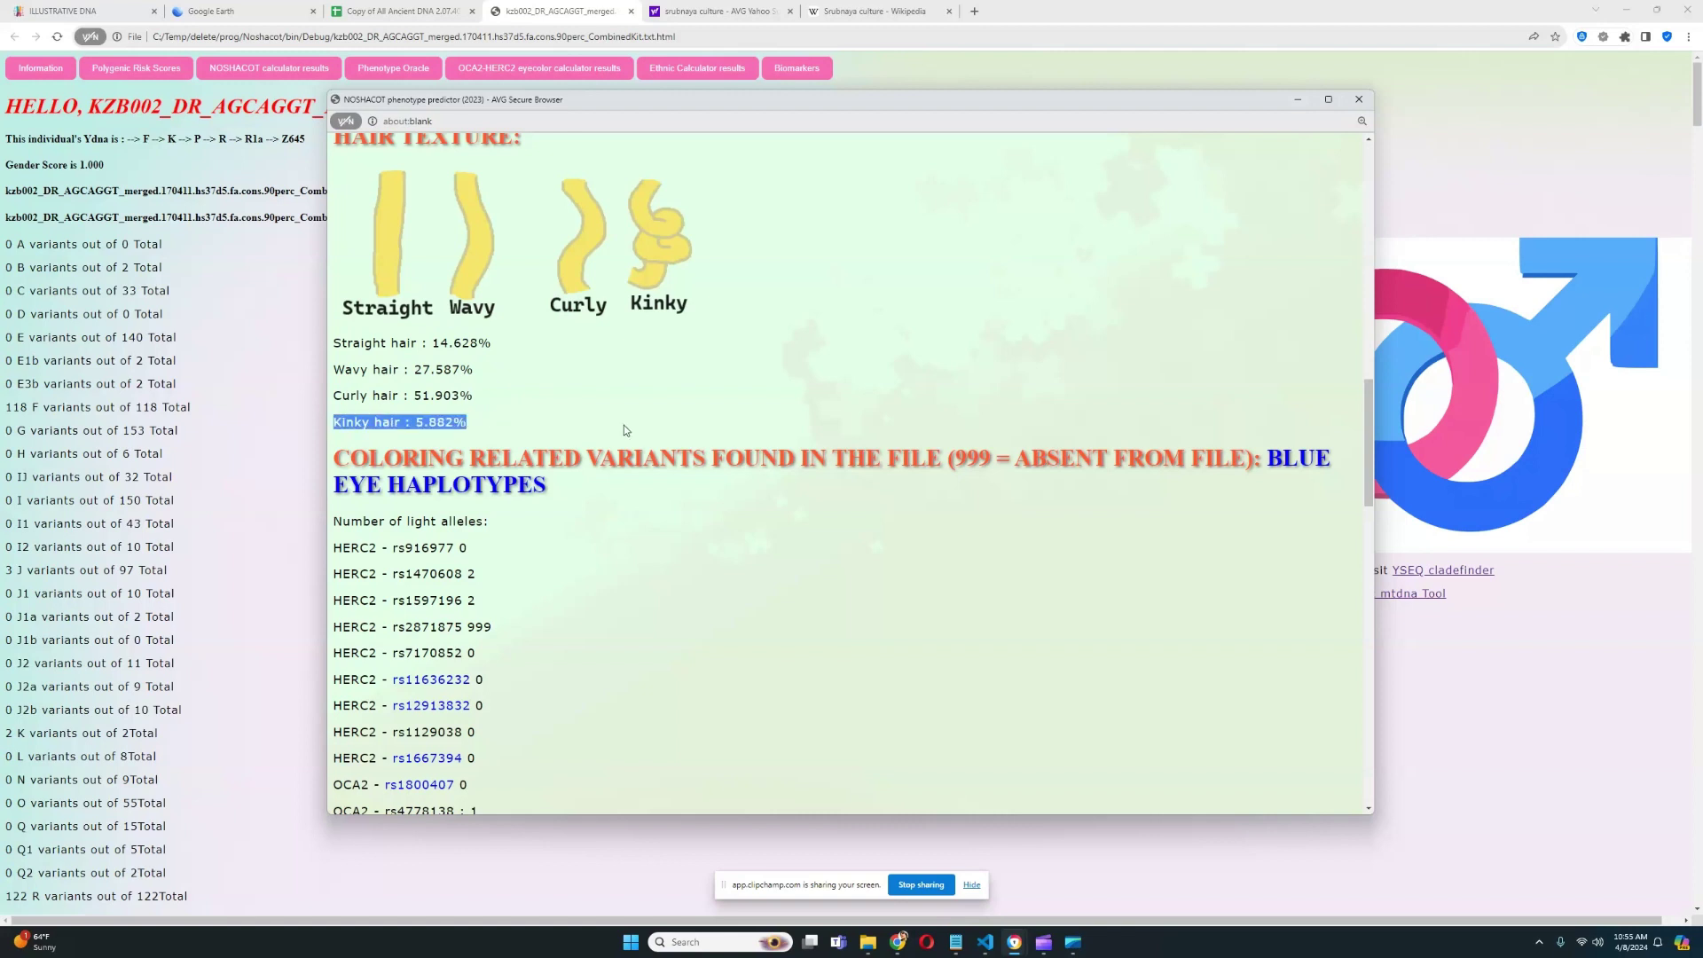
Step: Highlight the HERC2 rs11636232, rs12913832 and rs1667394 blue-eye result lines
scroll(624, 424, down, 2)
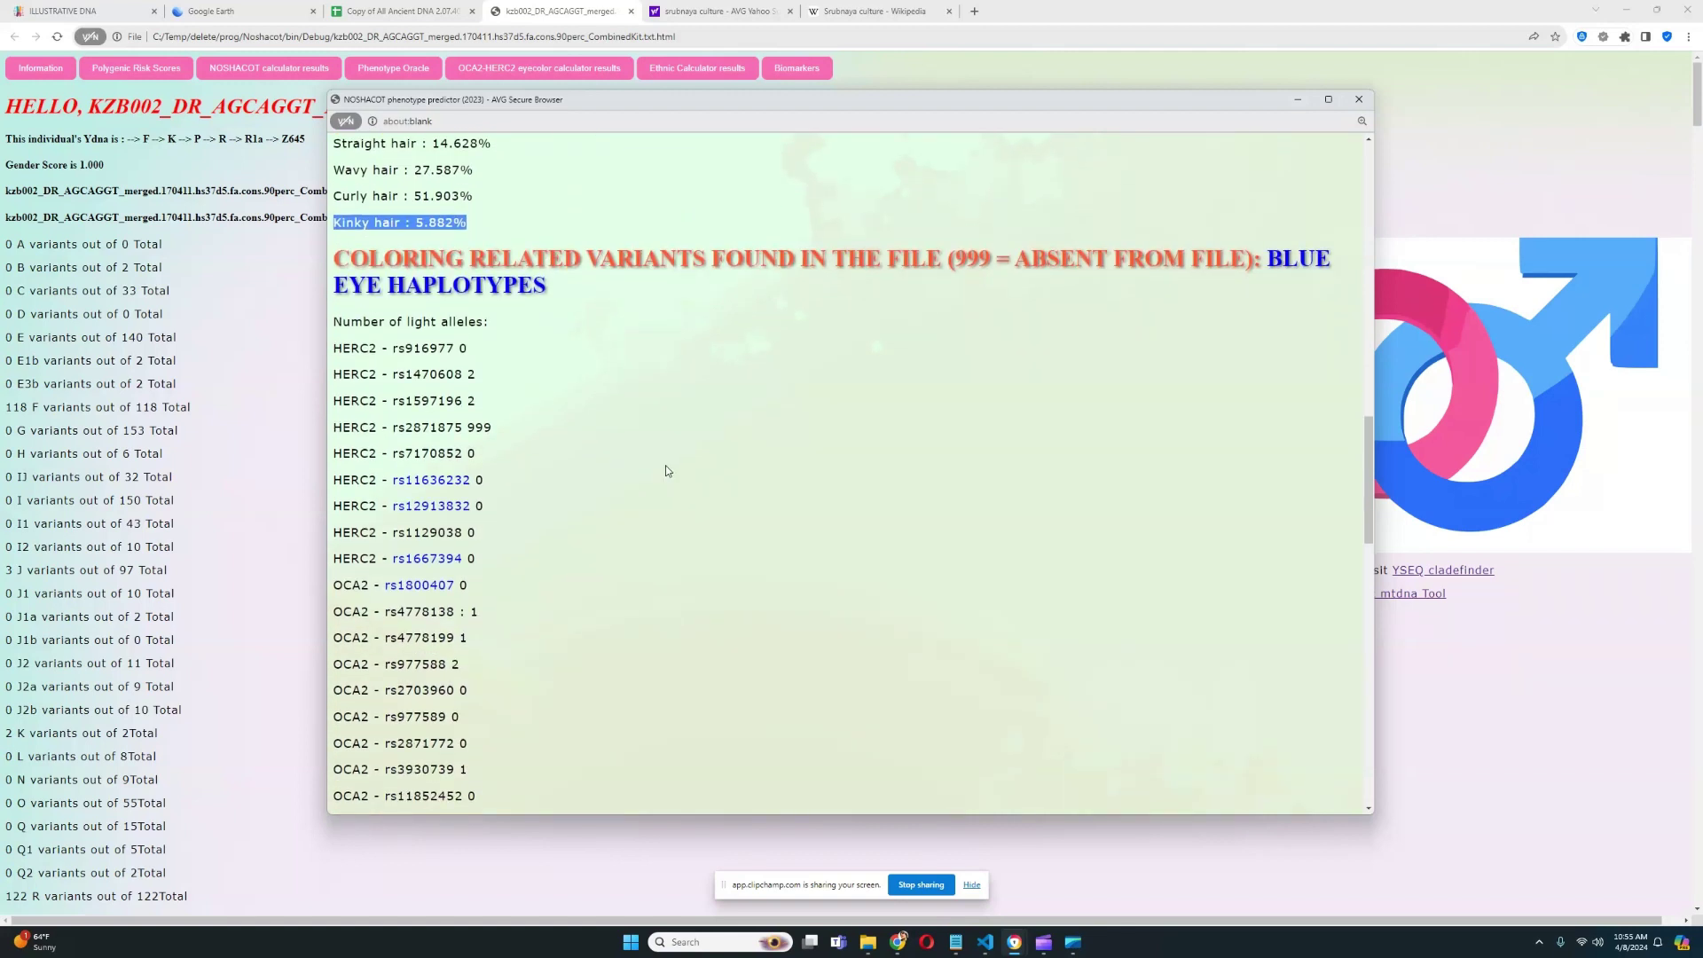
triple_click(434, 479)
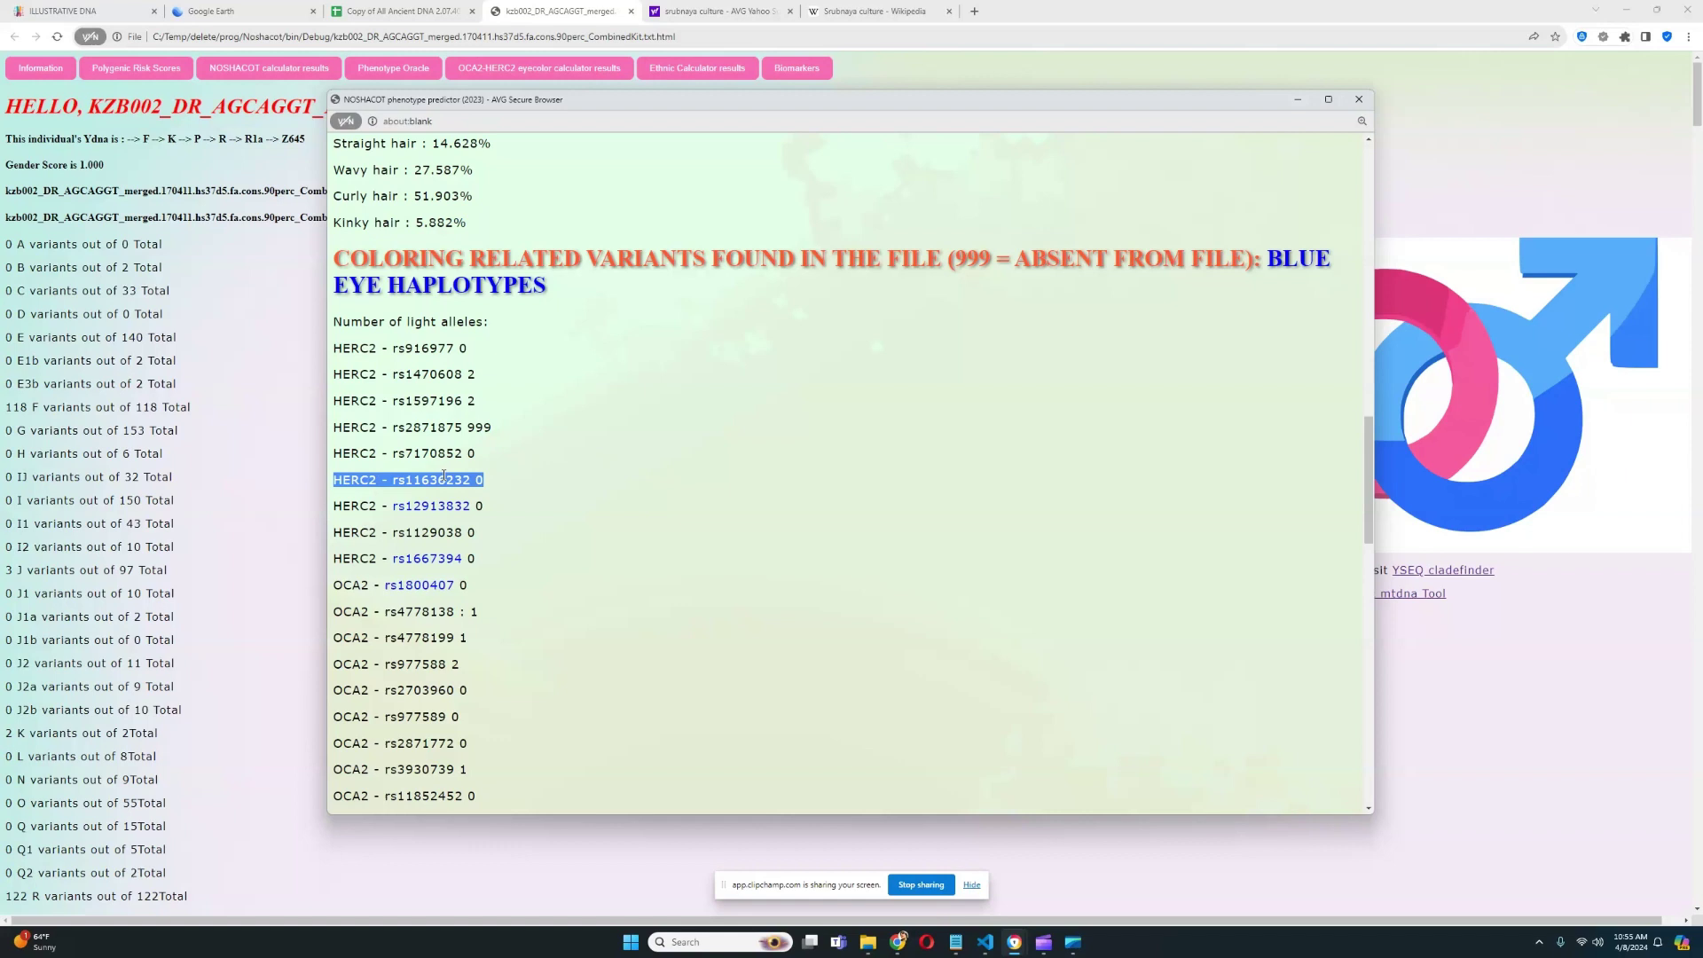
triple_click(448, 505)
triple_click(435, 559)
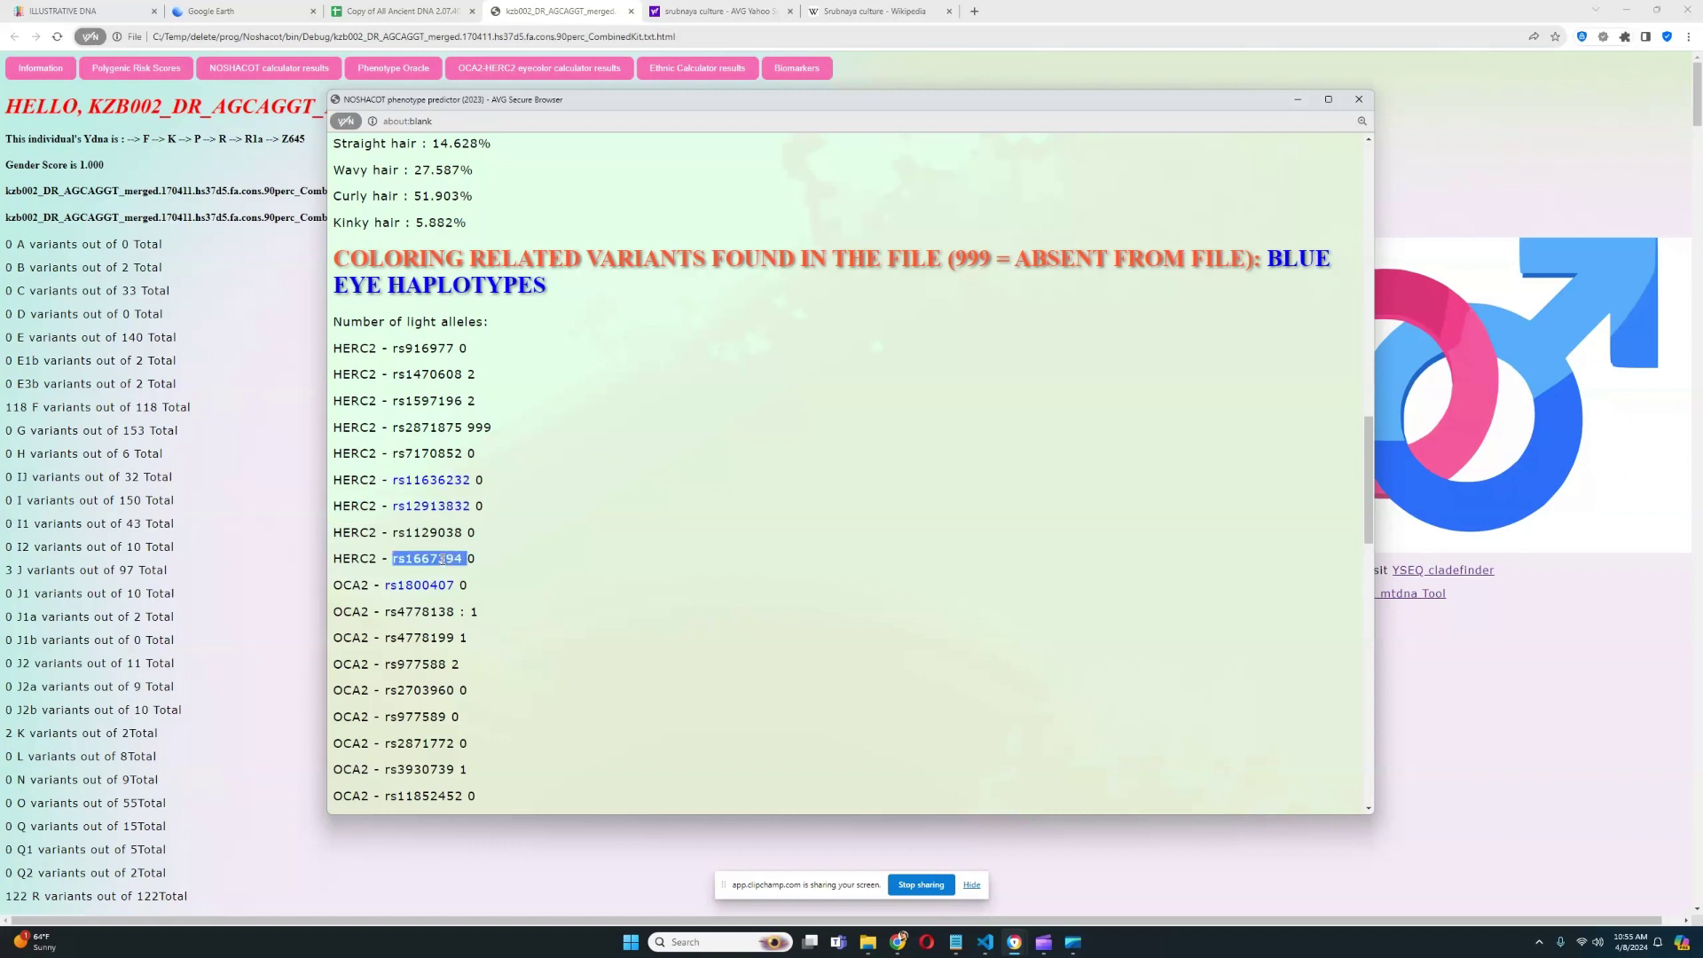
scroll(502, 532, down, 1)
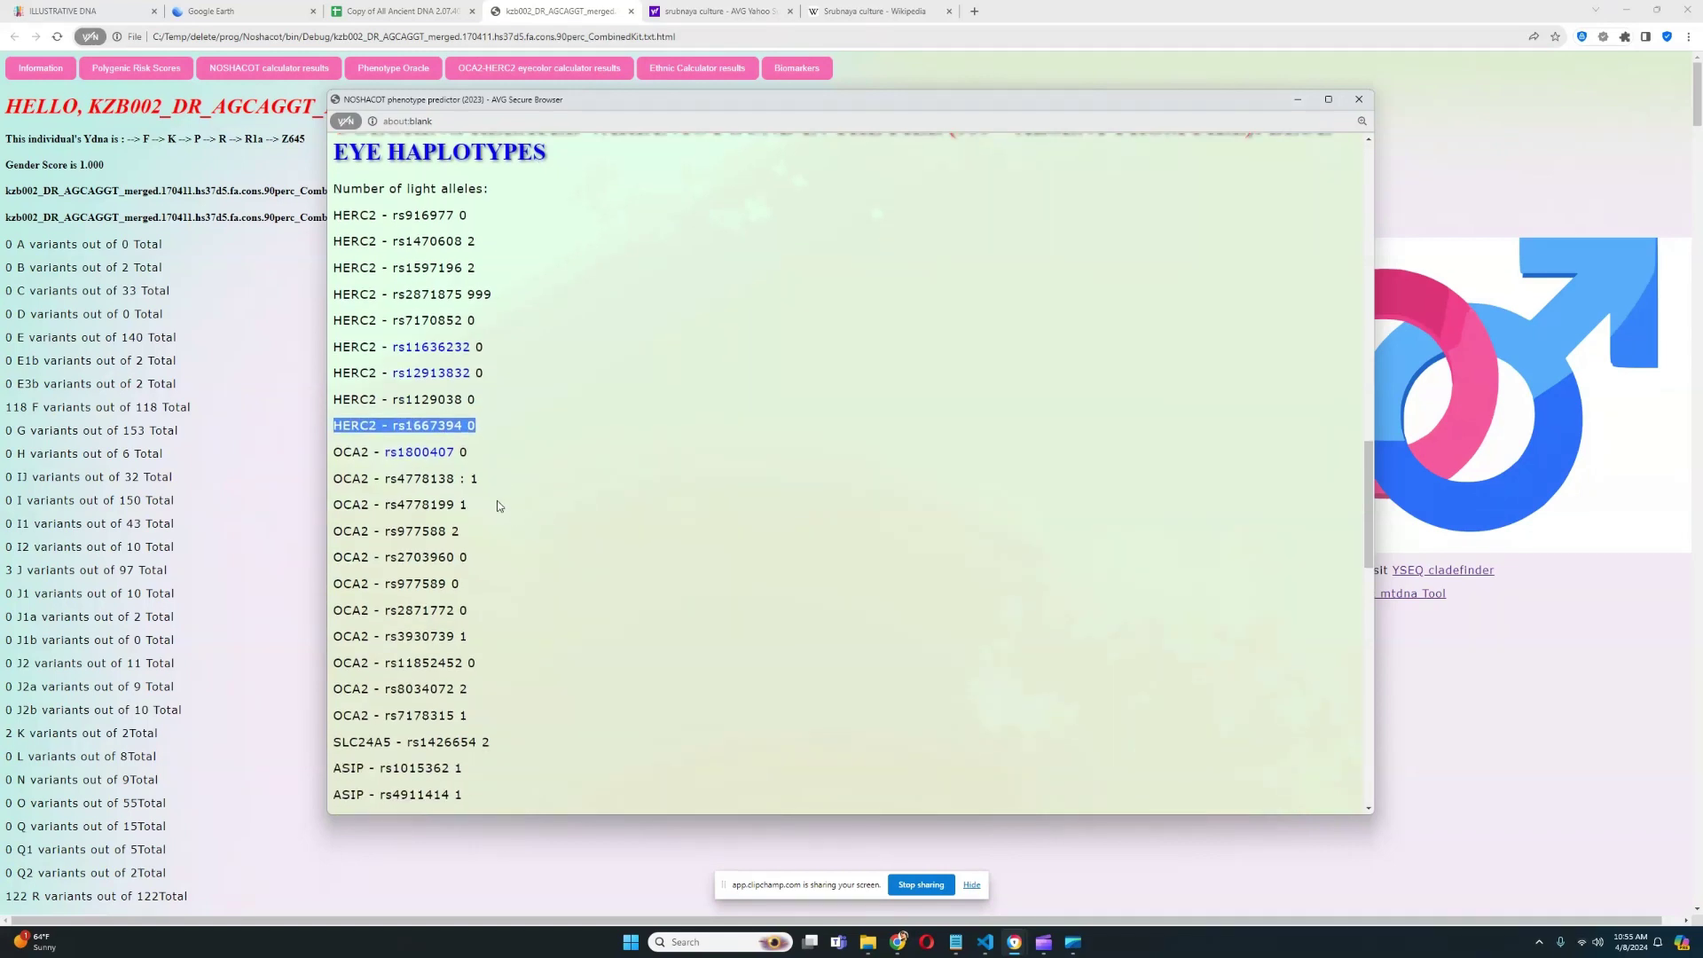
click(474, 505)
drag(475, 506, 318, 480)
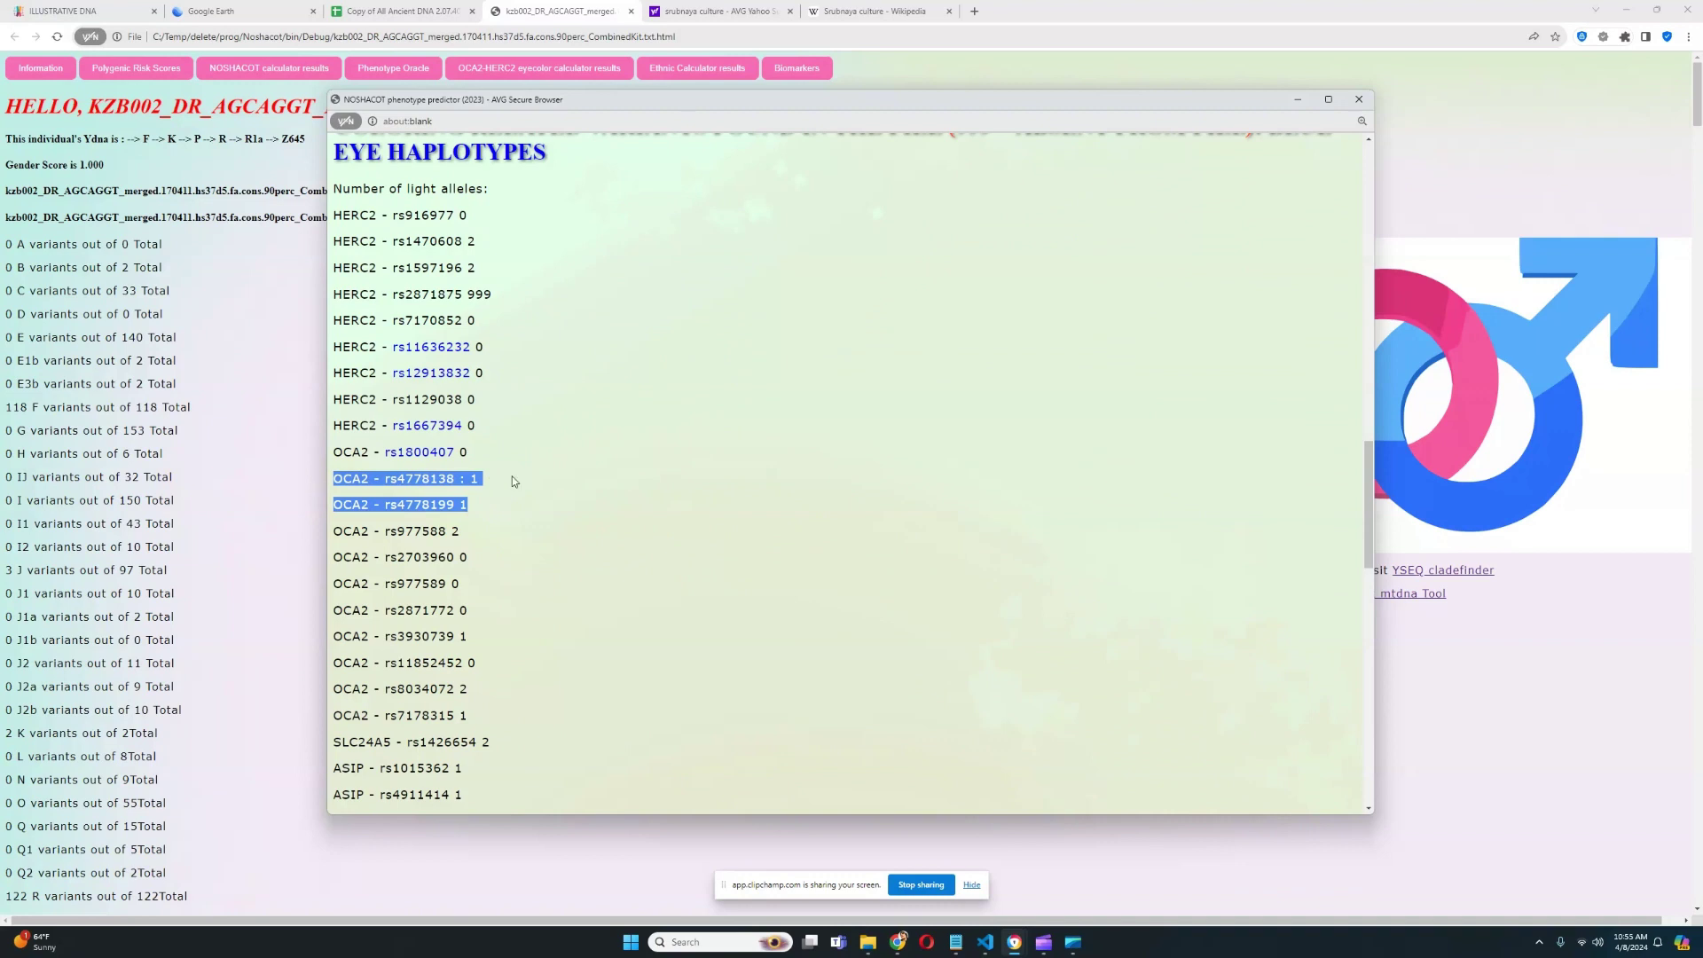
click(562, 494)
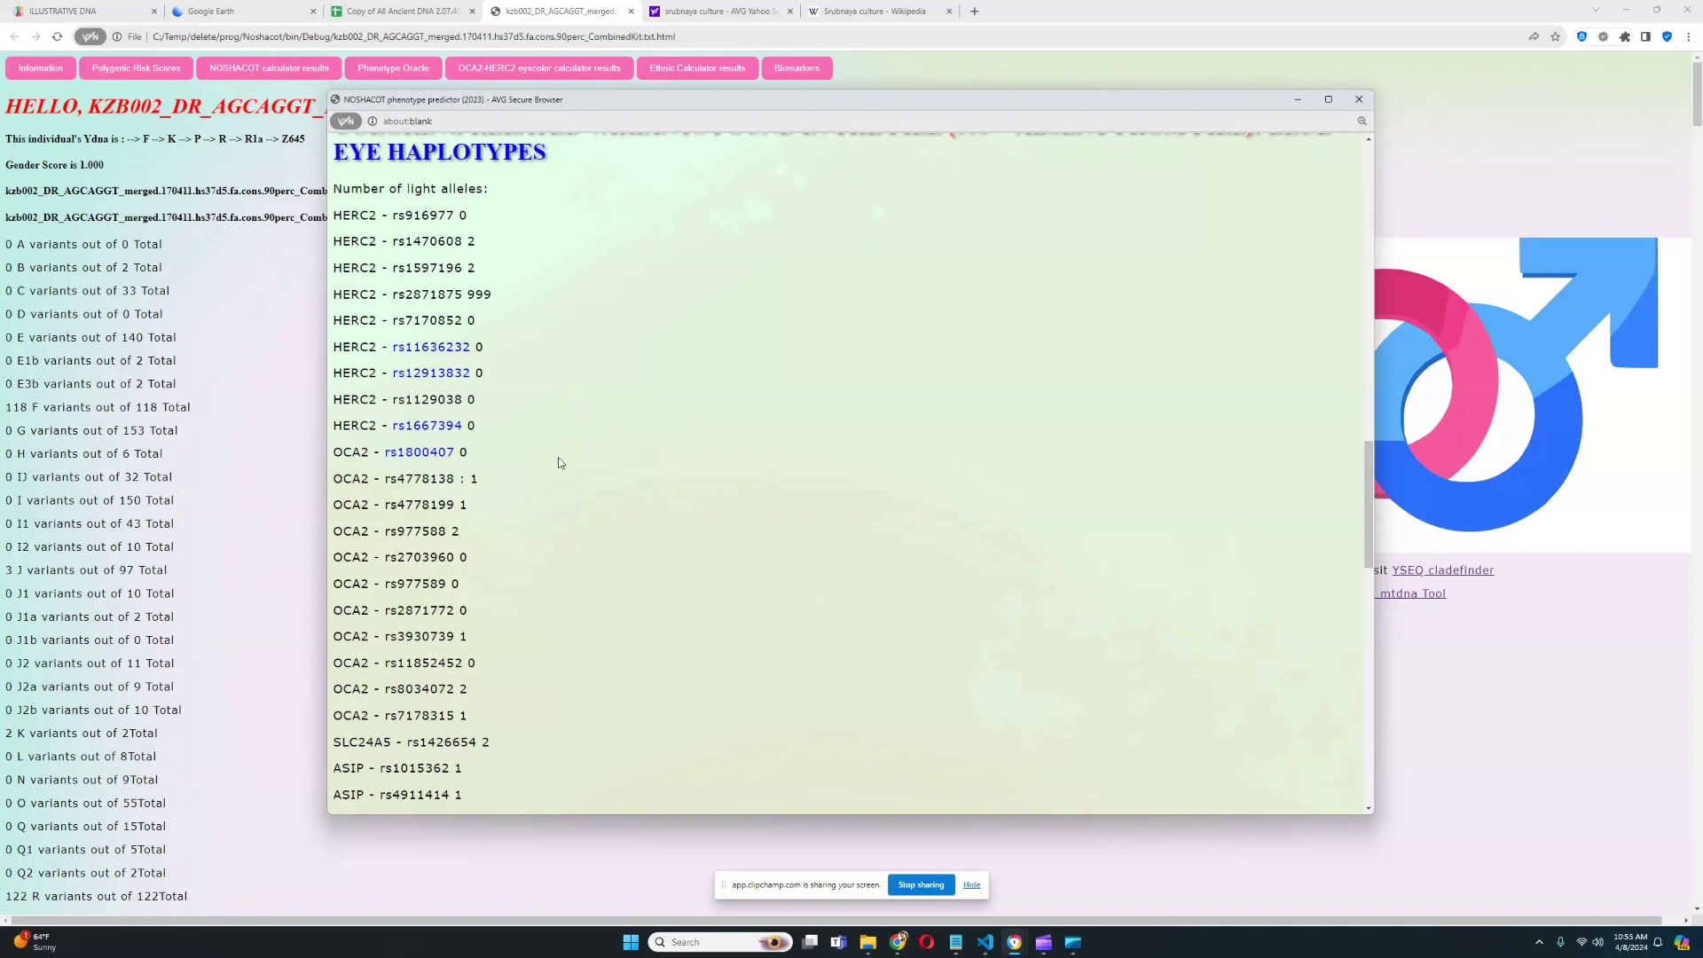
drag(335, 425, 507, 422)
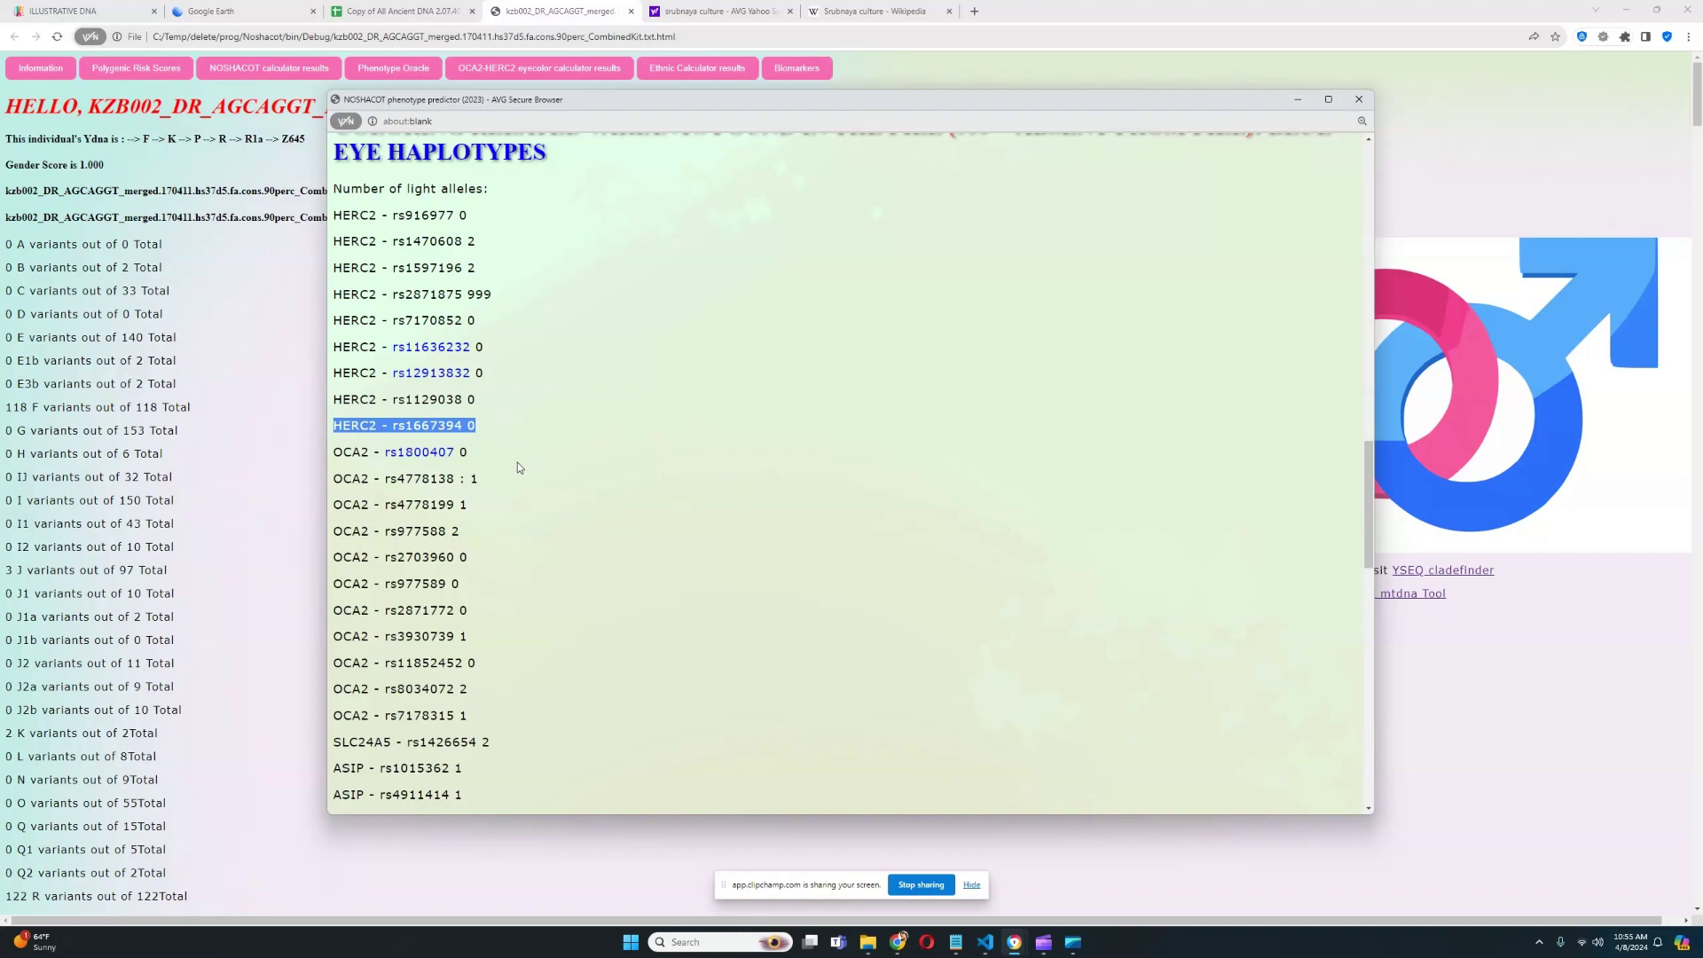
drag(481, 504, 333, 486)
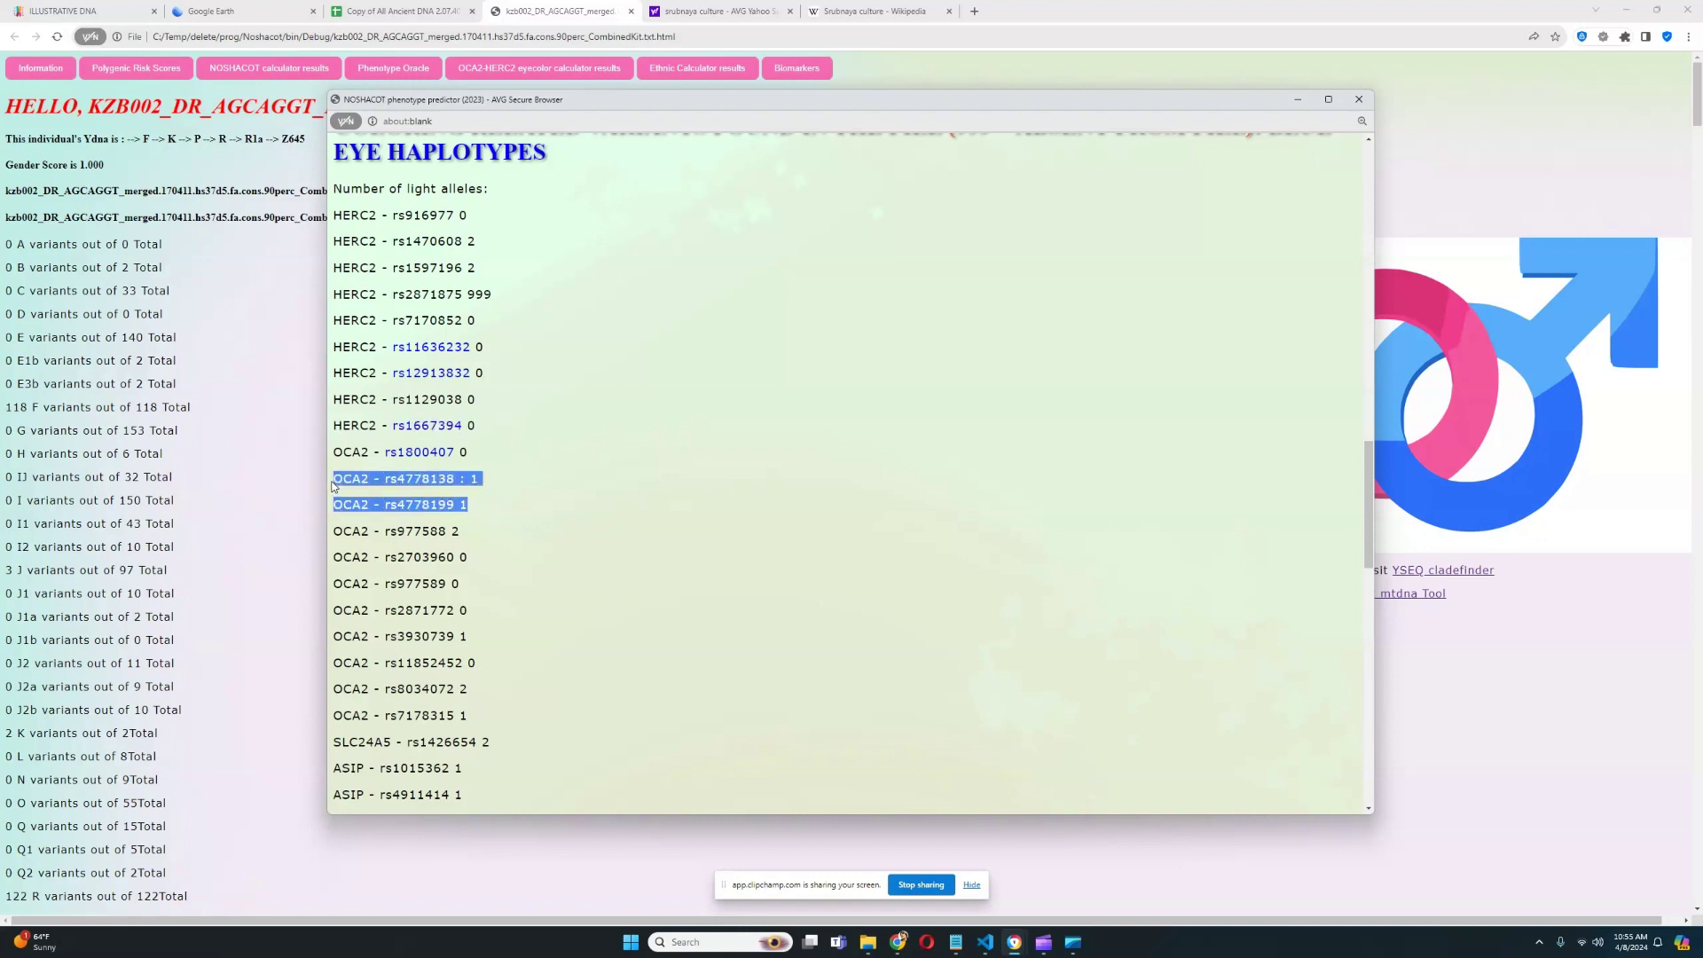
drag(335, 428, 543, 438)
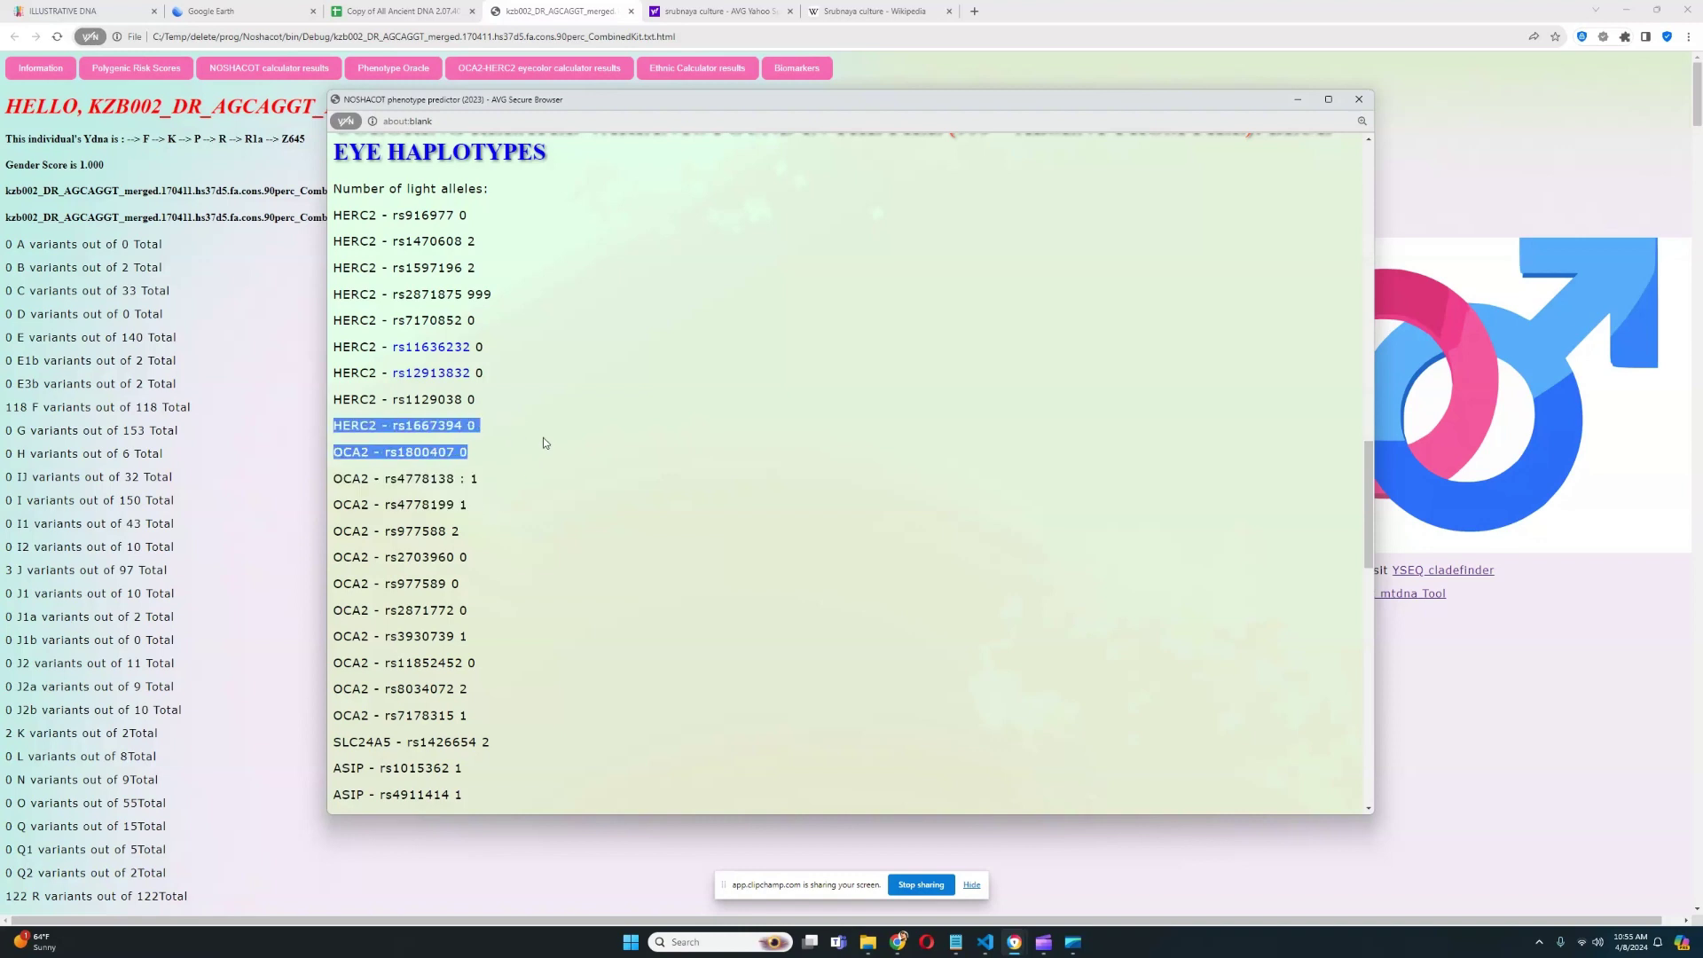
click(470, 459)
drag(487, 505, 337, 479)
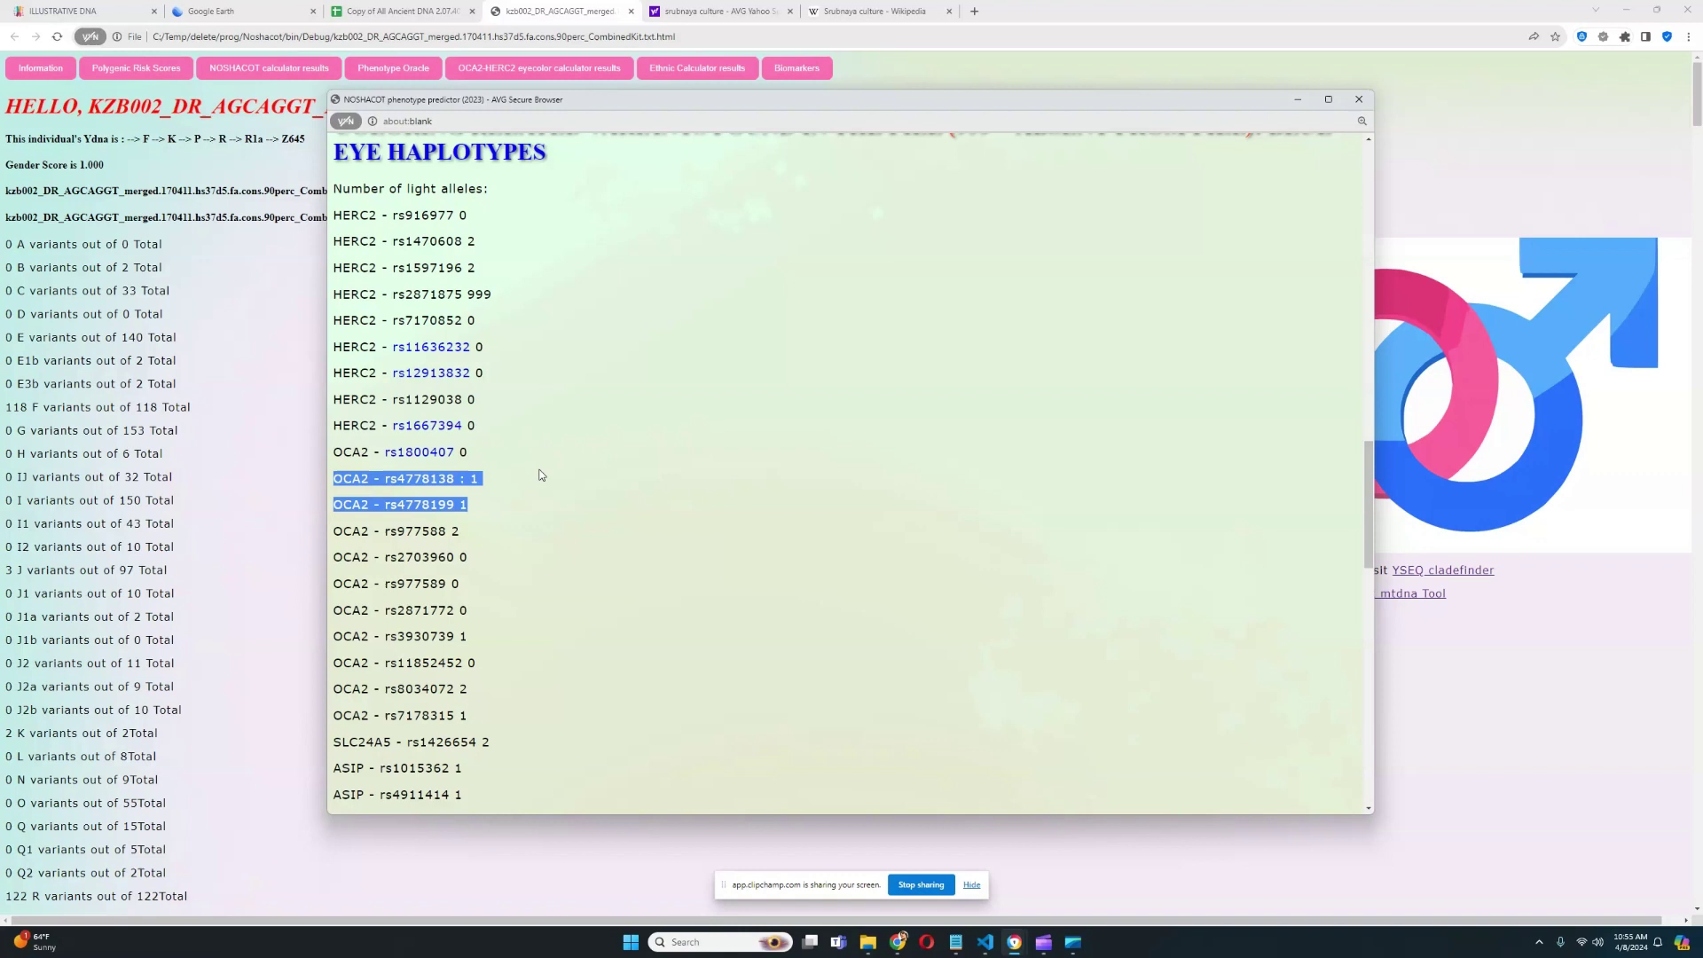
triple_click(410, 359)
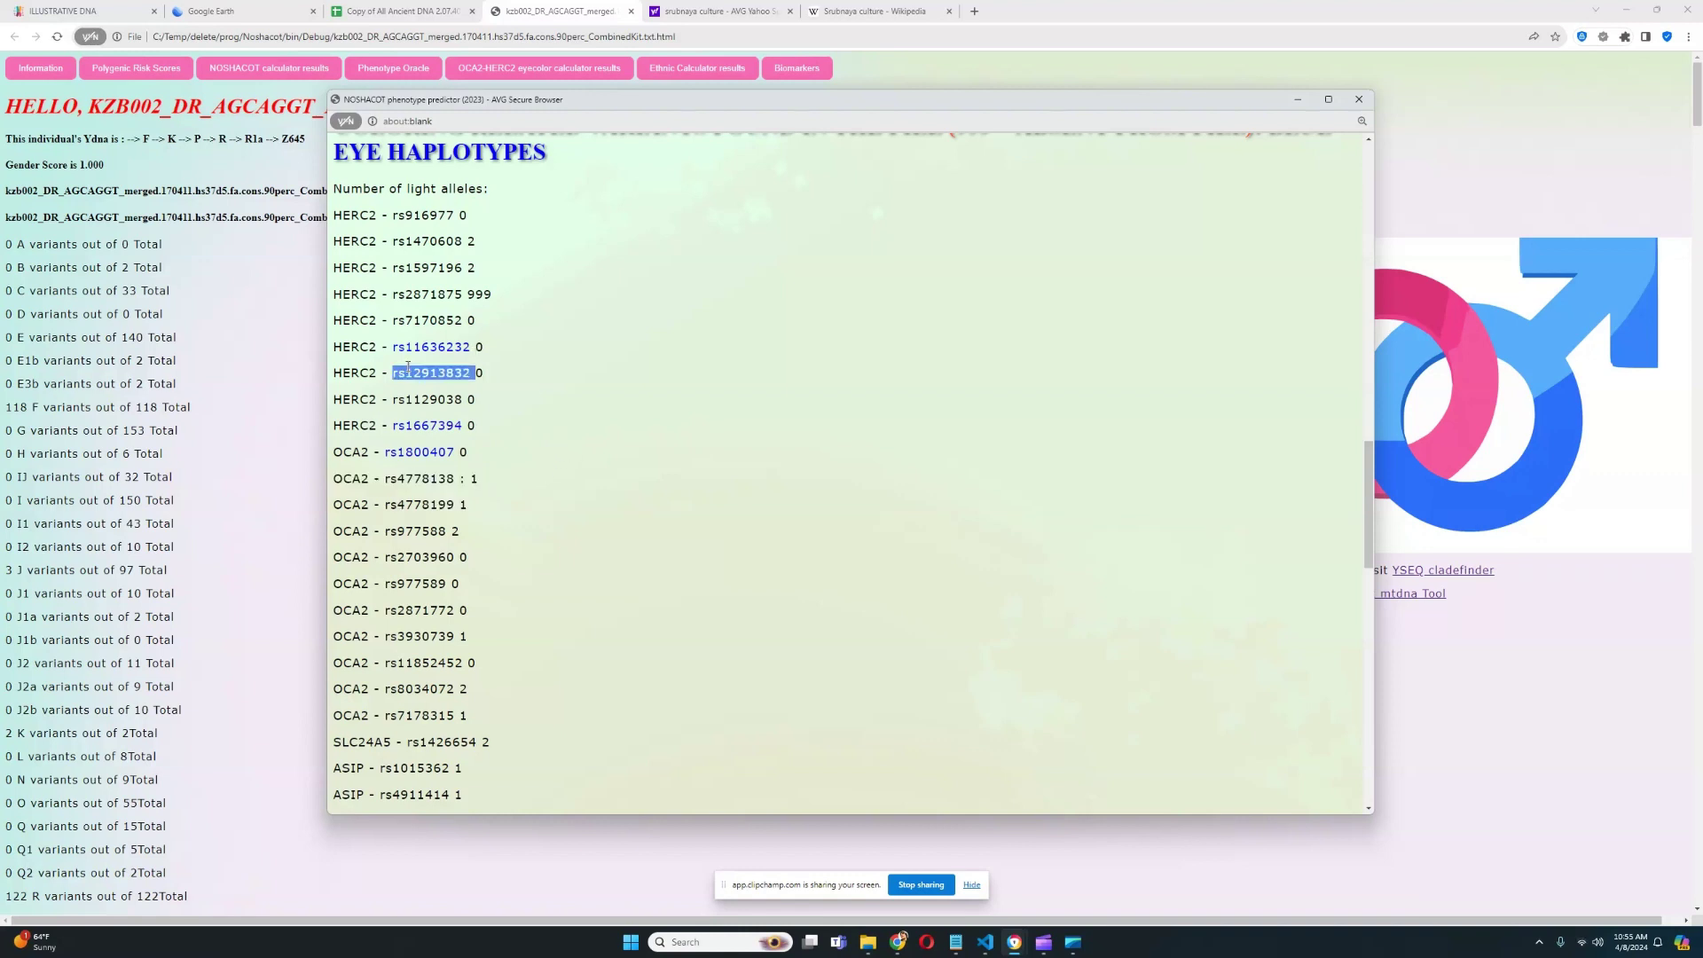
triple_click(404, 451)
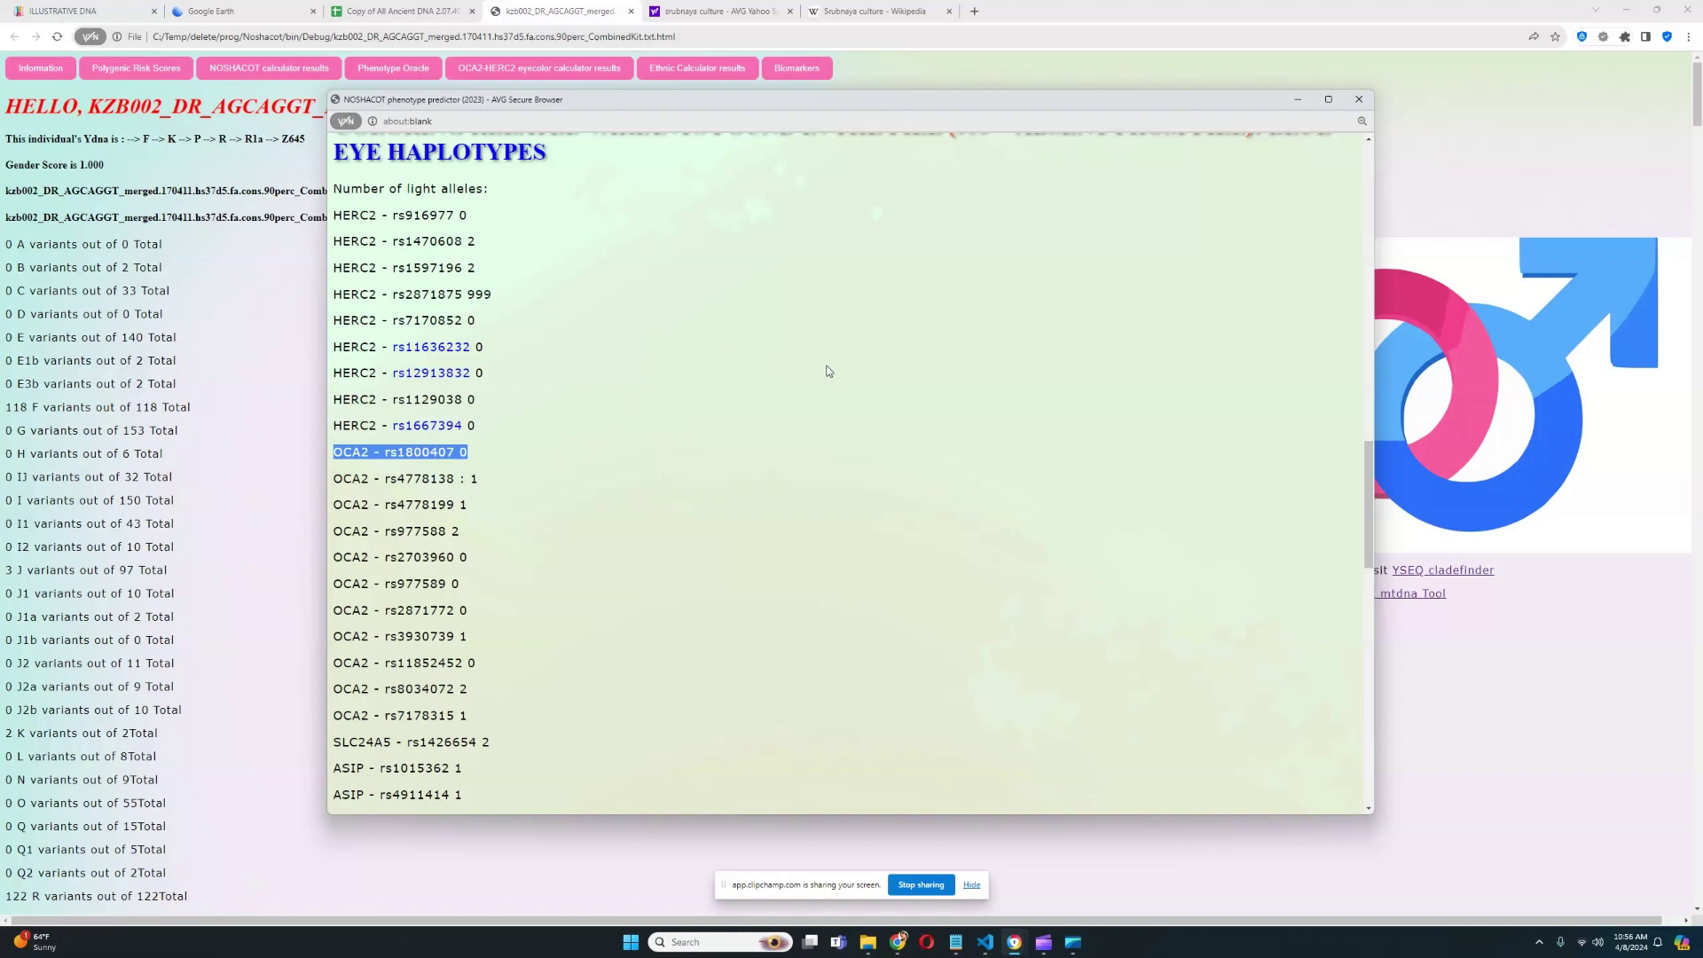
Step: Highlight the five SLC45A2 lines, SLC24A5 rs1426654 and IRF4 rs12203592 results
scroll(828, 371, down, 5)
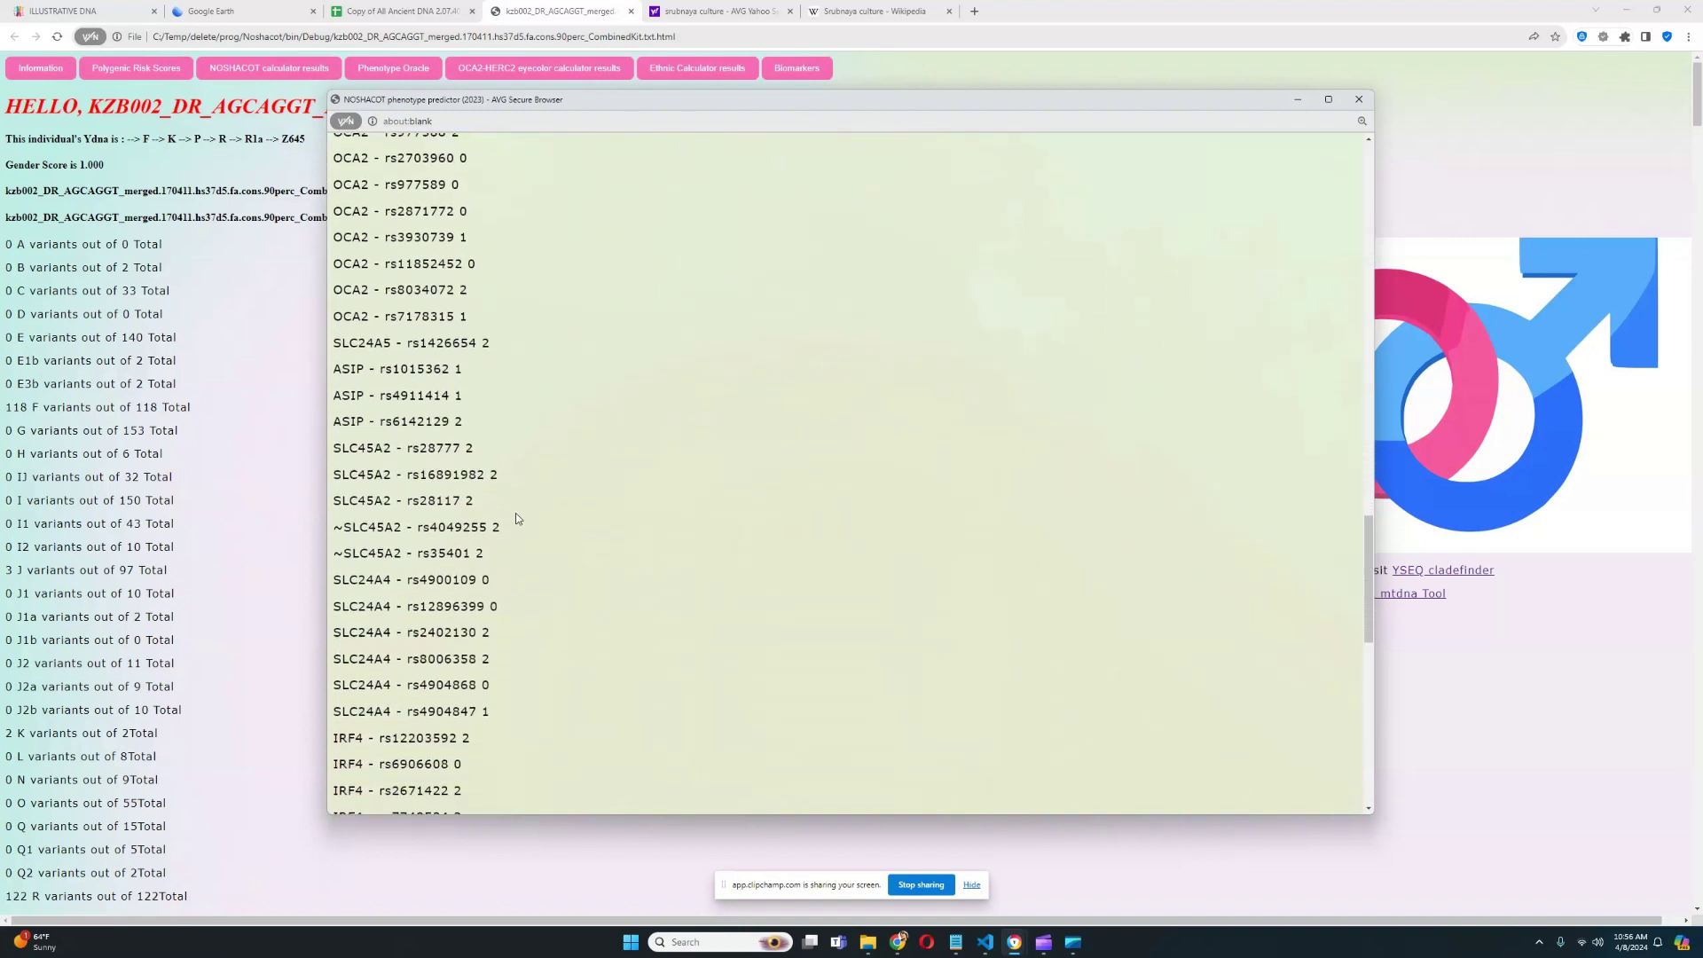
drag(490, 546, 336, 444)
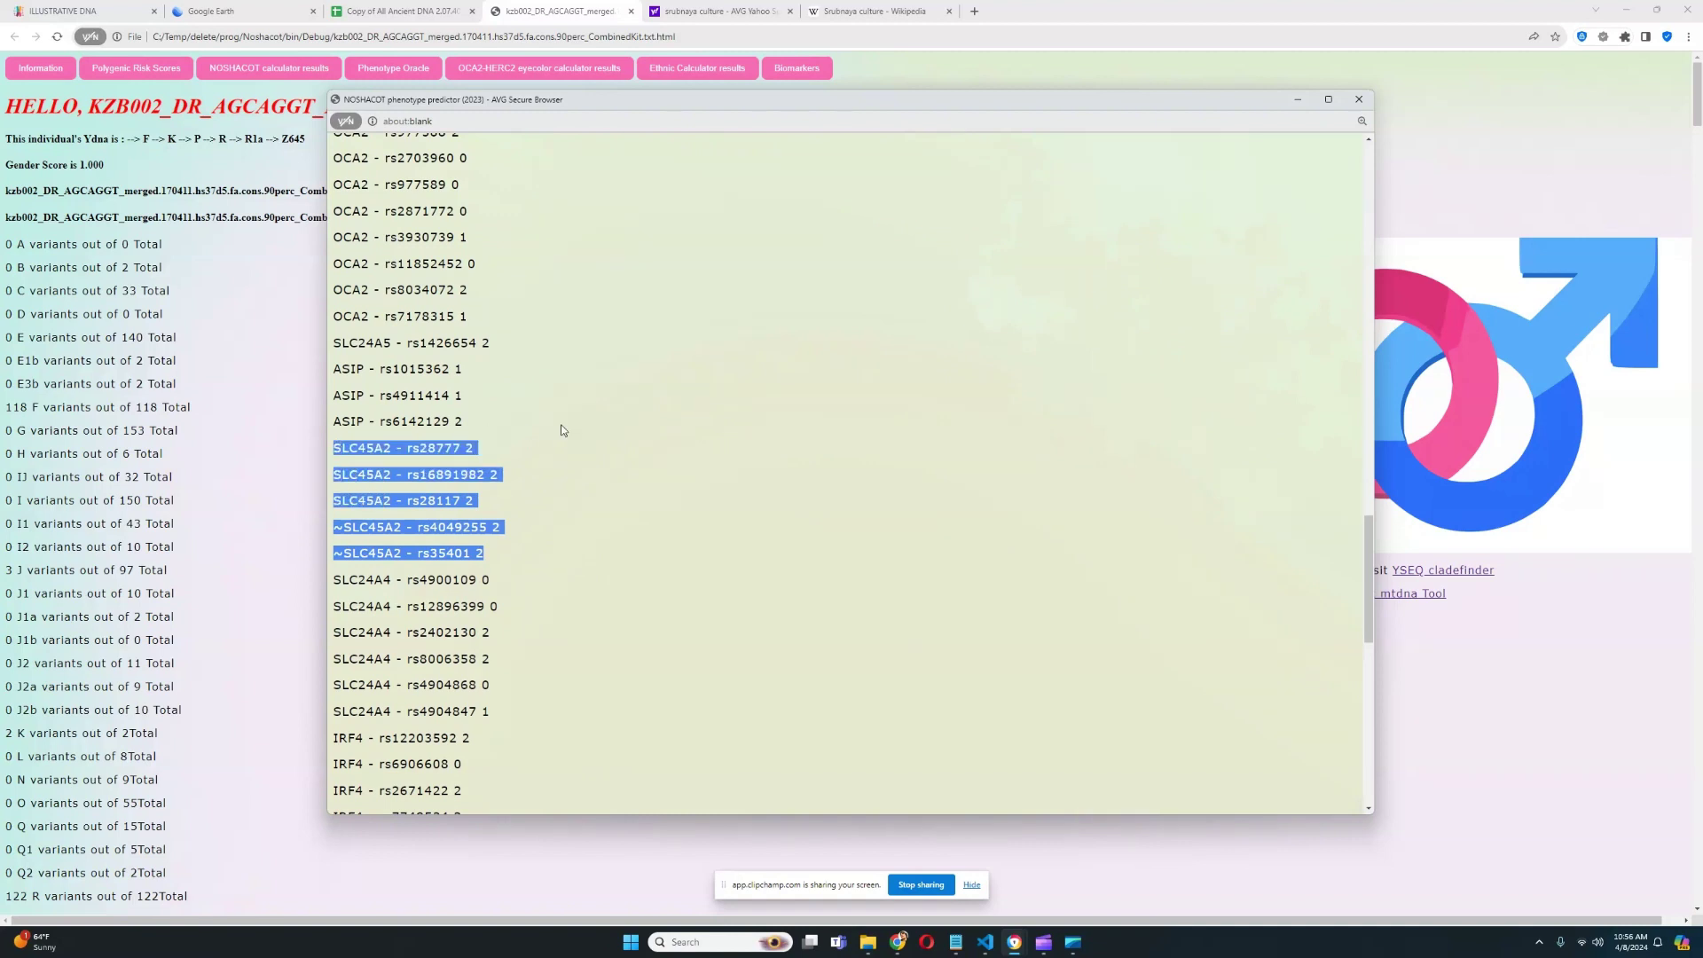
scroll(567, 404, down, 1)
scroll(589, 406, up, 2)
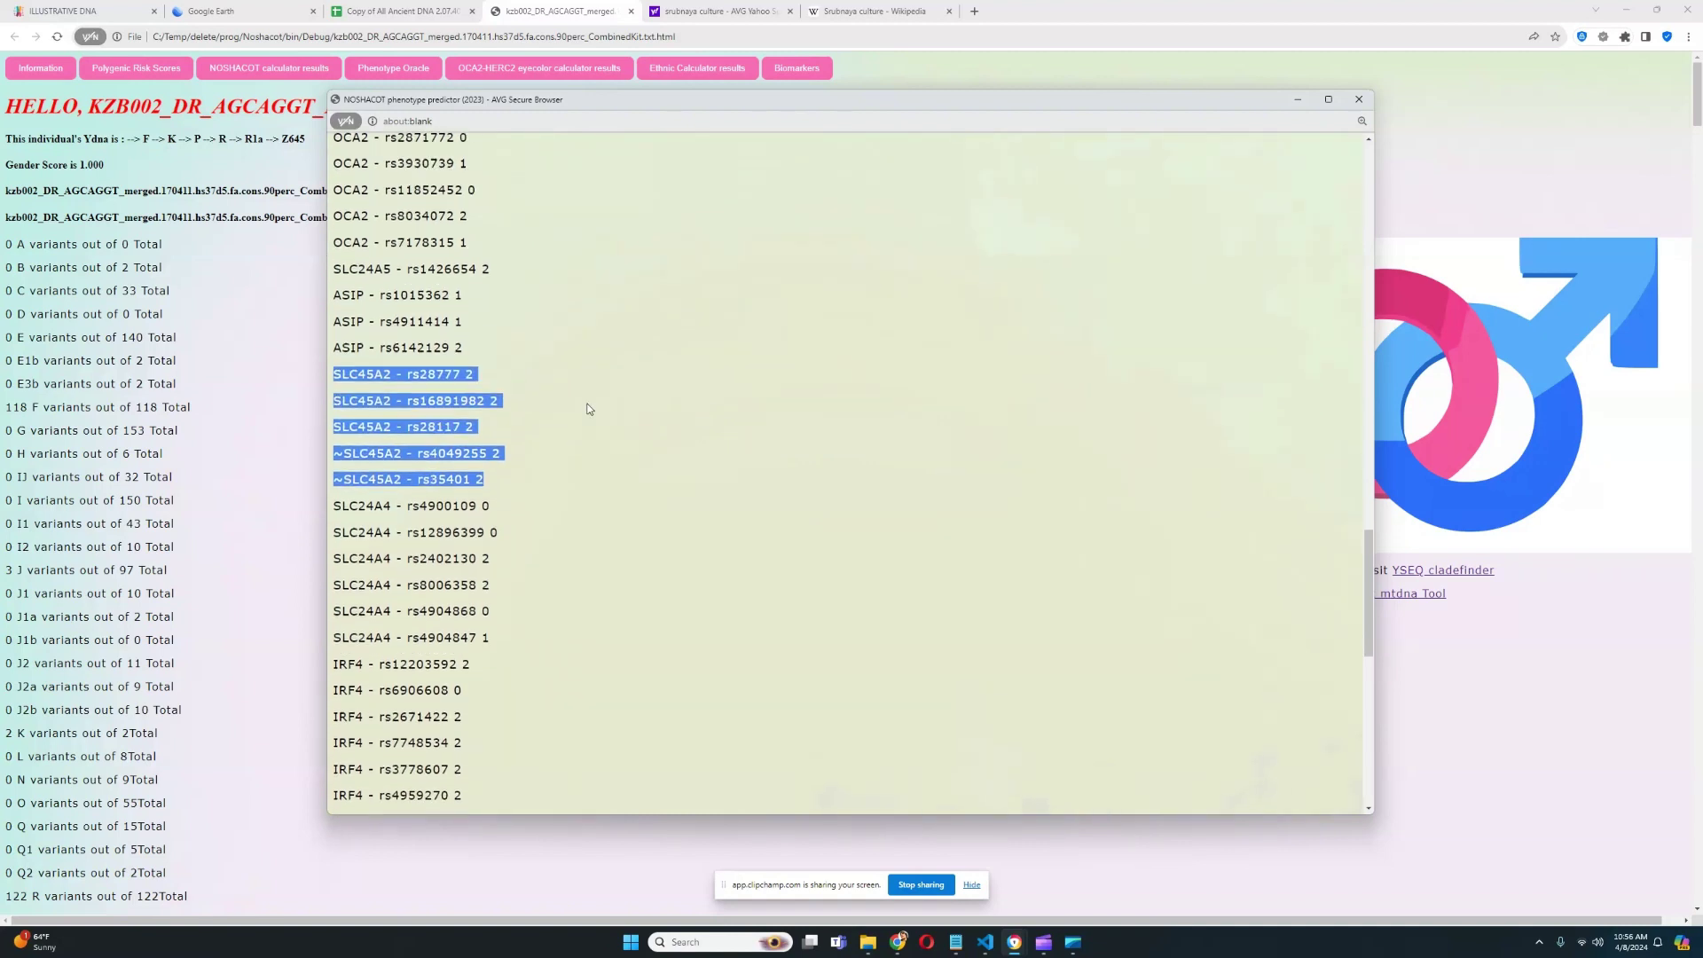
drag(337, 410, 548, 408)
scroll(550, 401, down, 4)
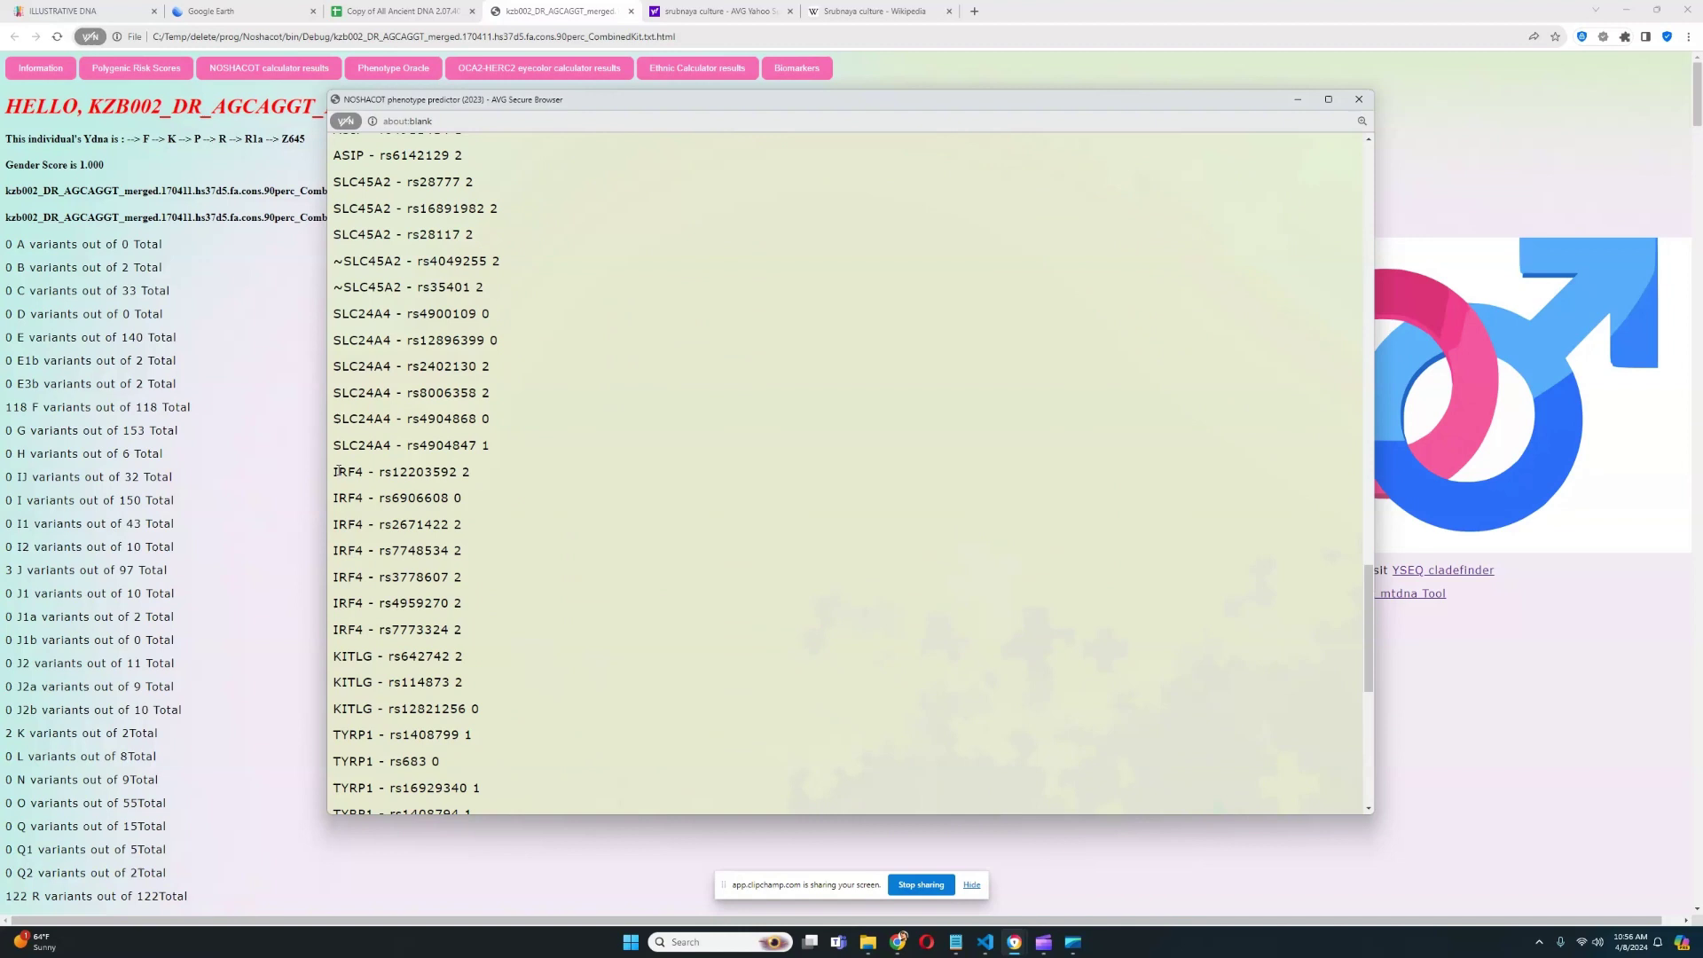
drag(337, 475, 486, 480)
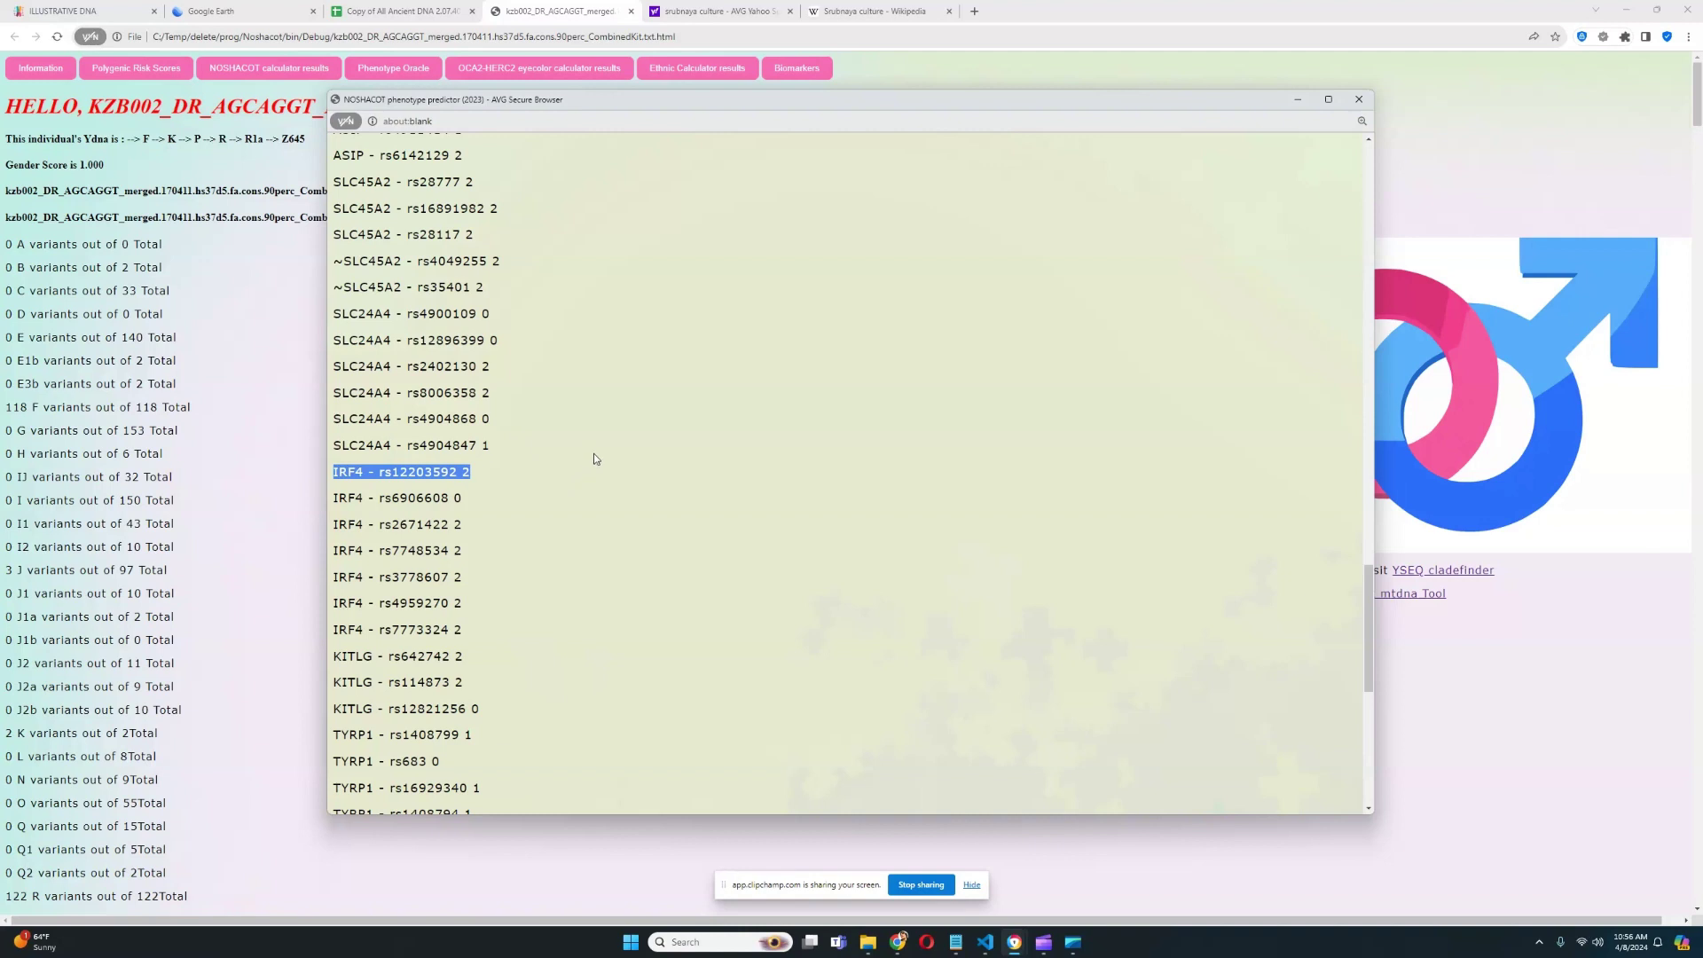
drag(493, 471, 335, 472)
Step: Highlight the six MC1R lines, recheck IRF4 rs12203592, and close the predictor window
scroll(625, 424, down, 3)
scroll(630, 426, down, 2)
scroll(631, 425, down, 2)
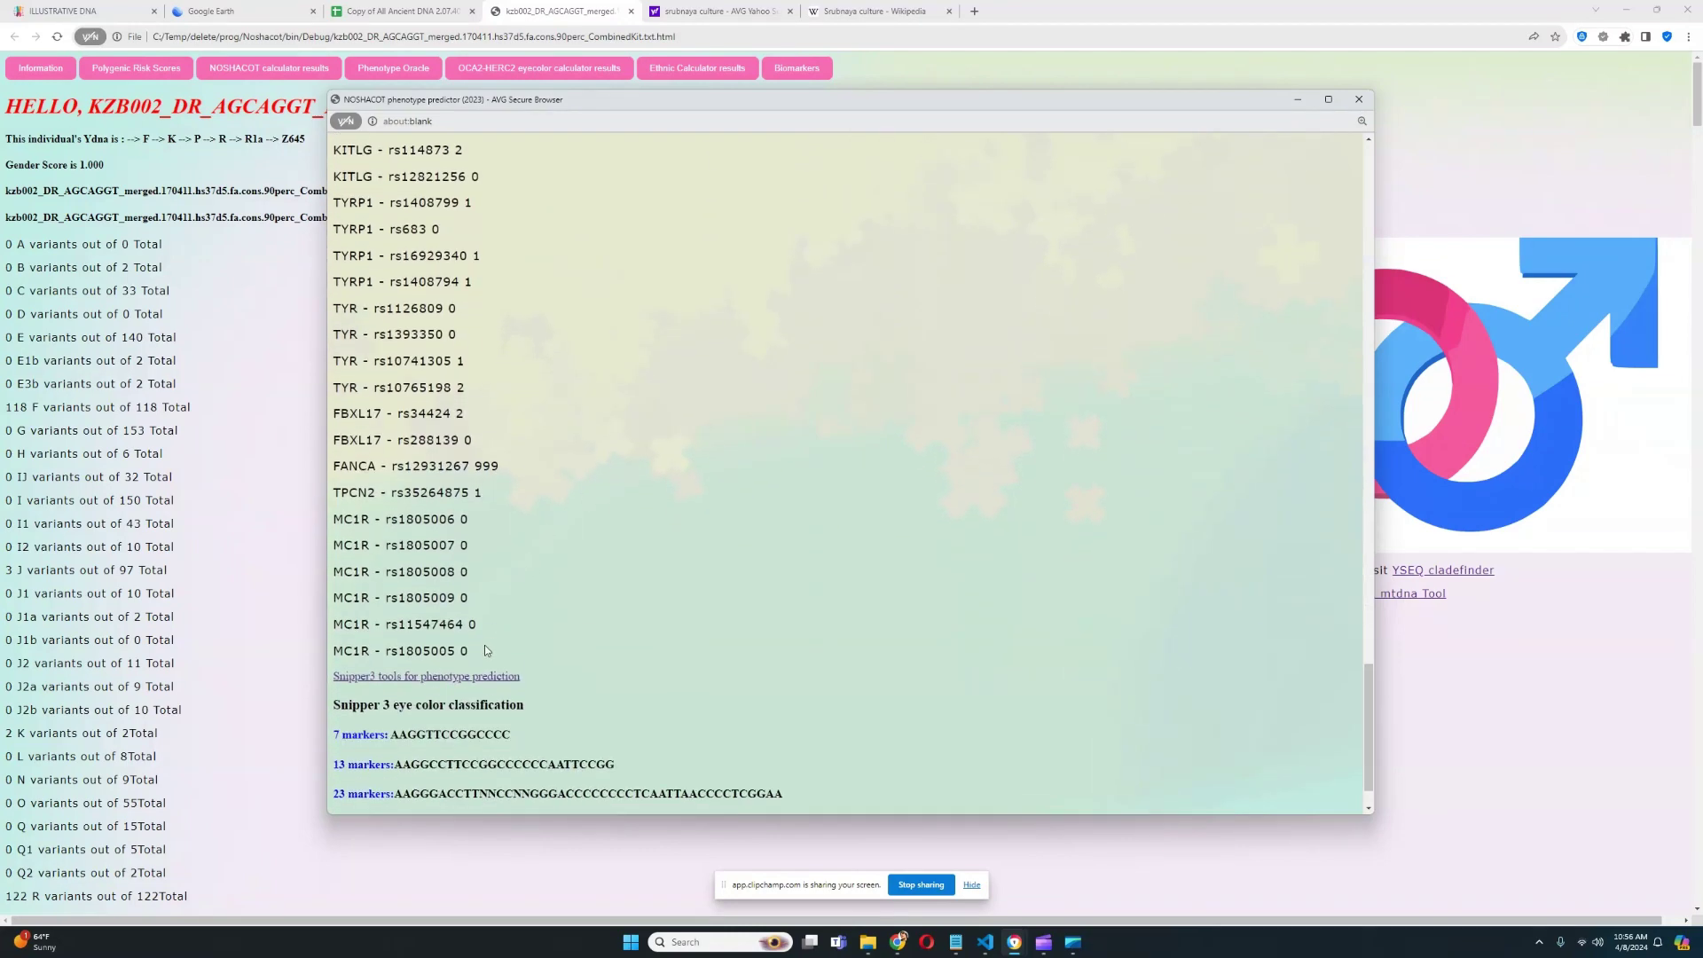
drag(485, 650, 334, 520)
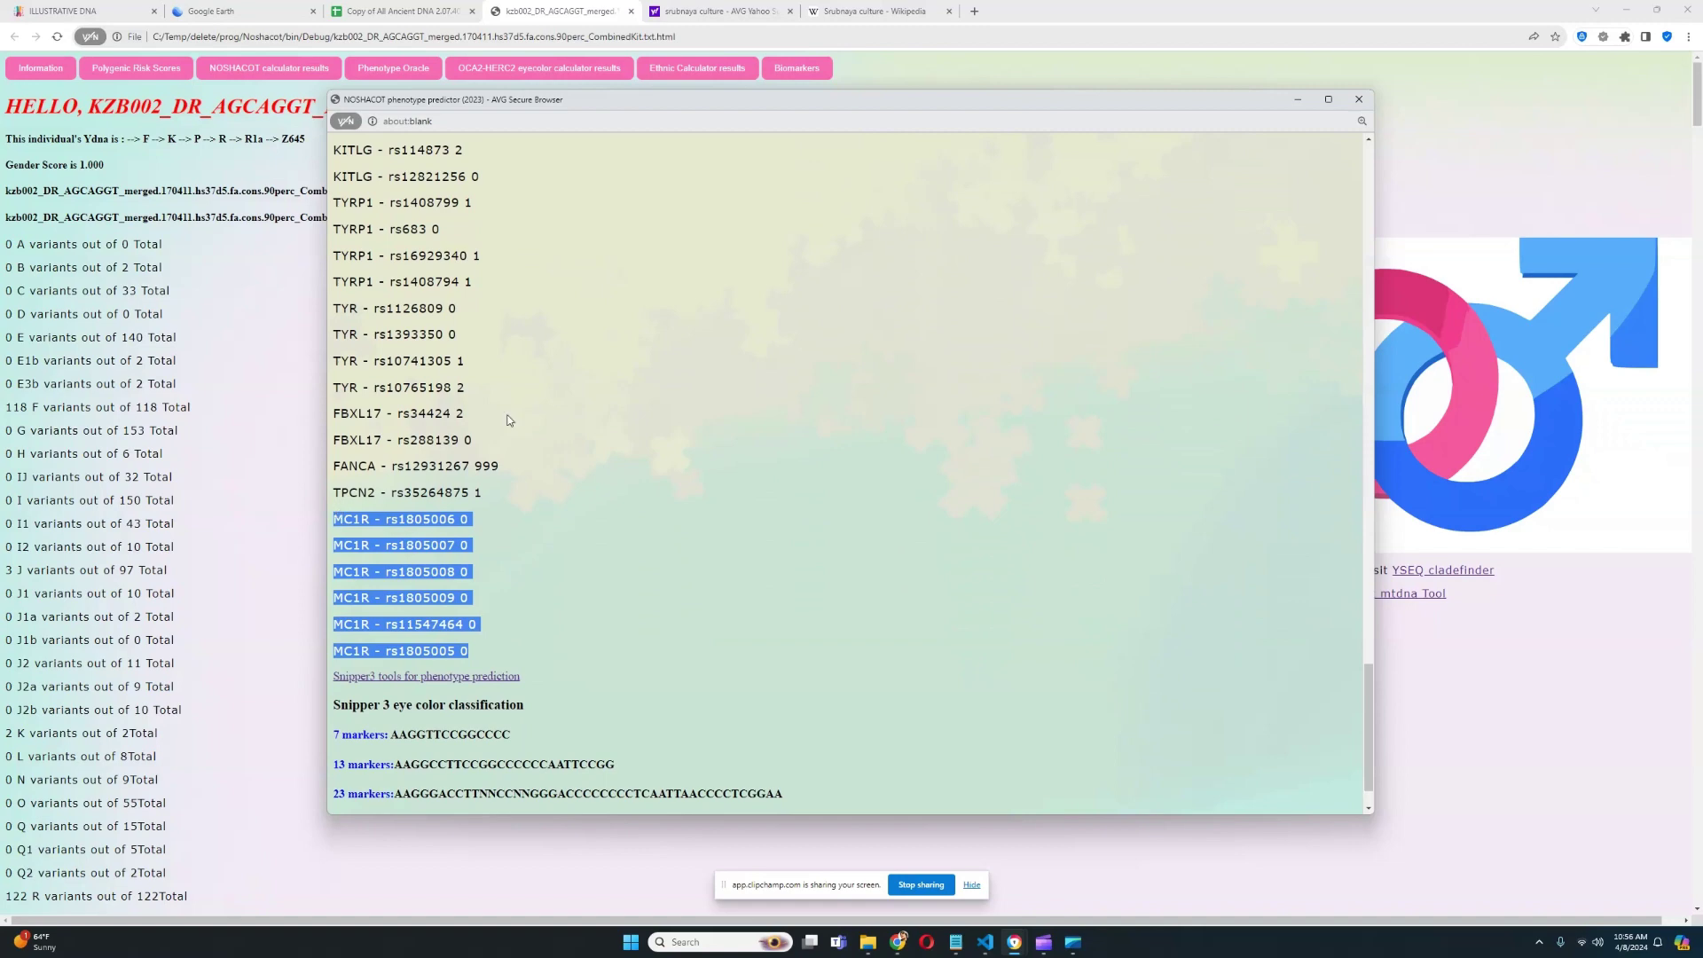
scroll(655, 400, down, 1)
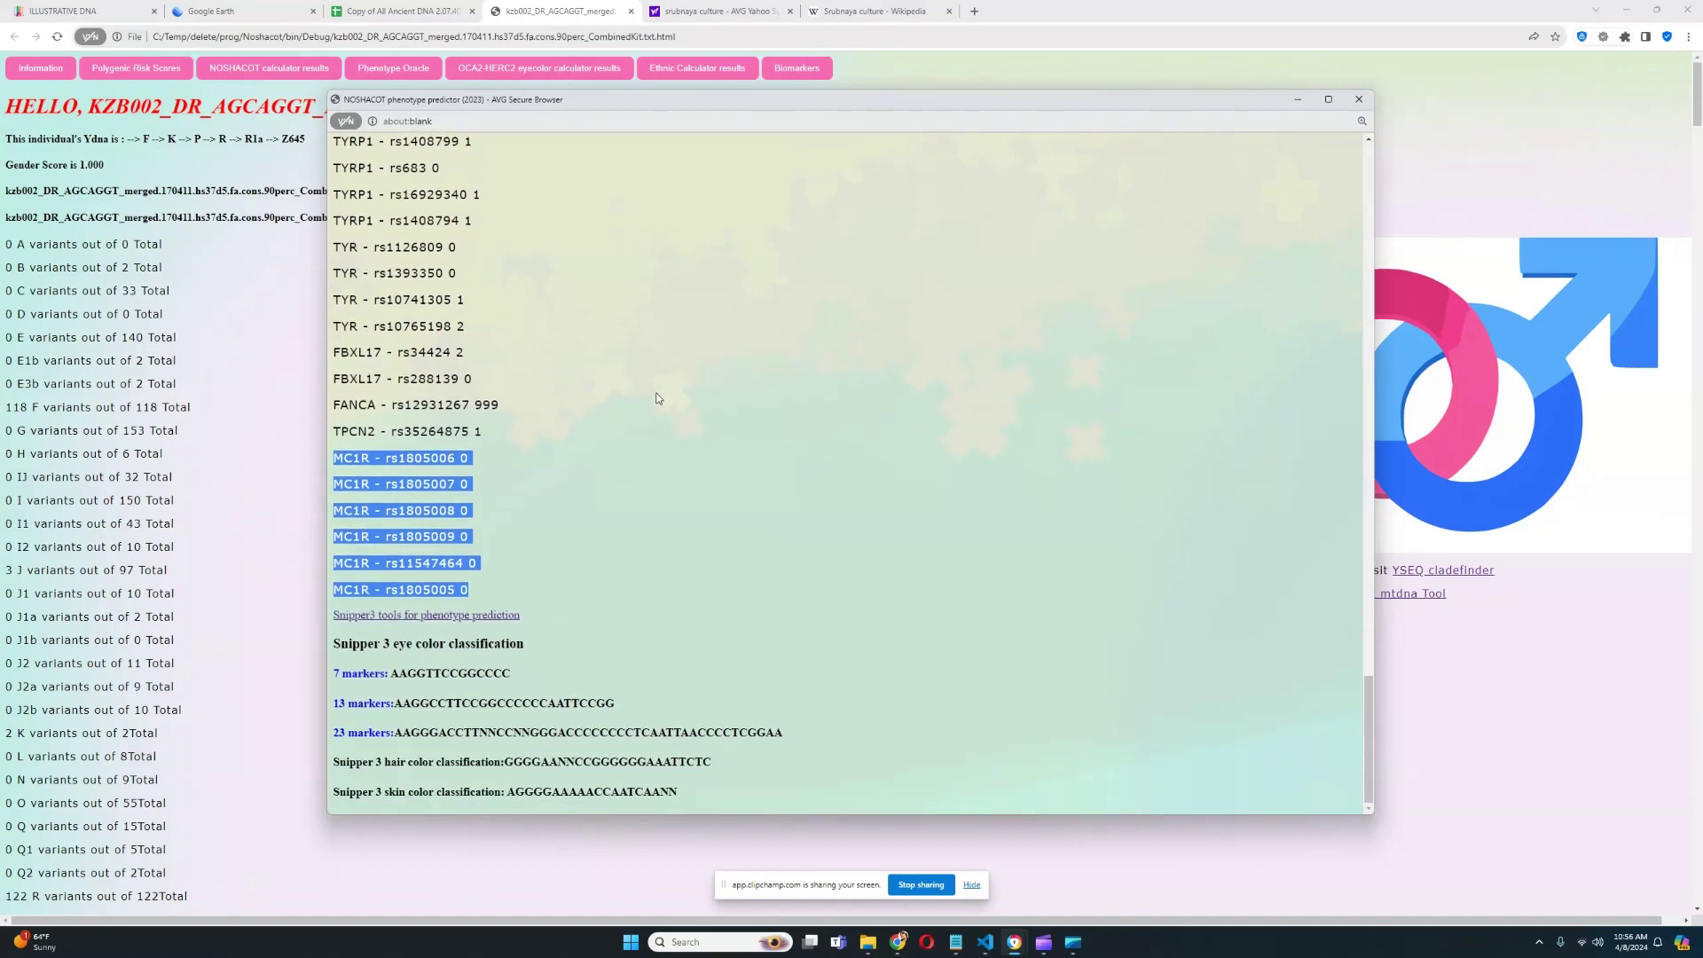
scroll(640, 444, up, 5)
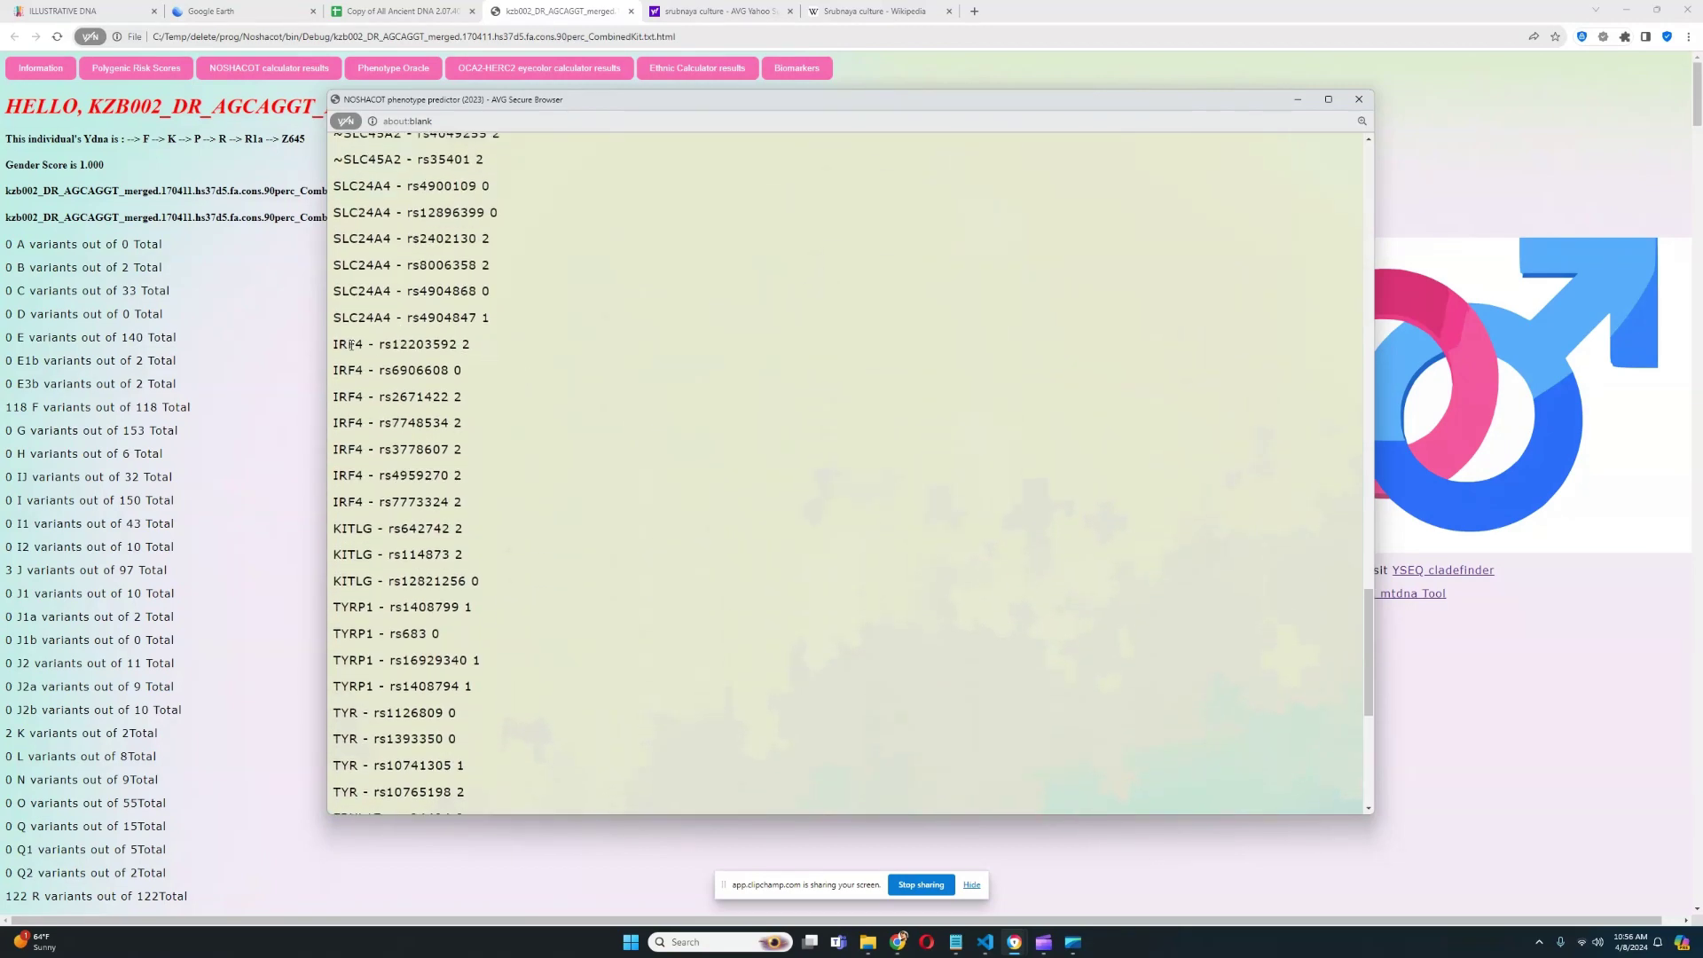
mouse_move(335, 345)
mouse_down()
mouse_move(491, 337)
mouse_move(335, 345)
mouse_up()
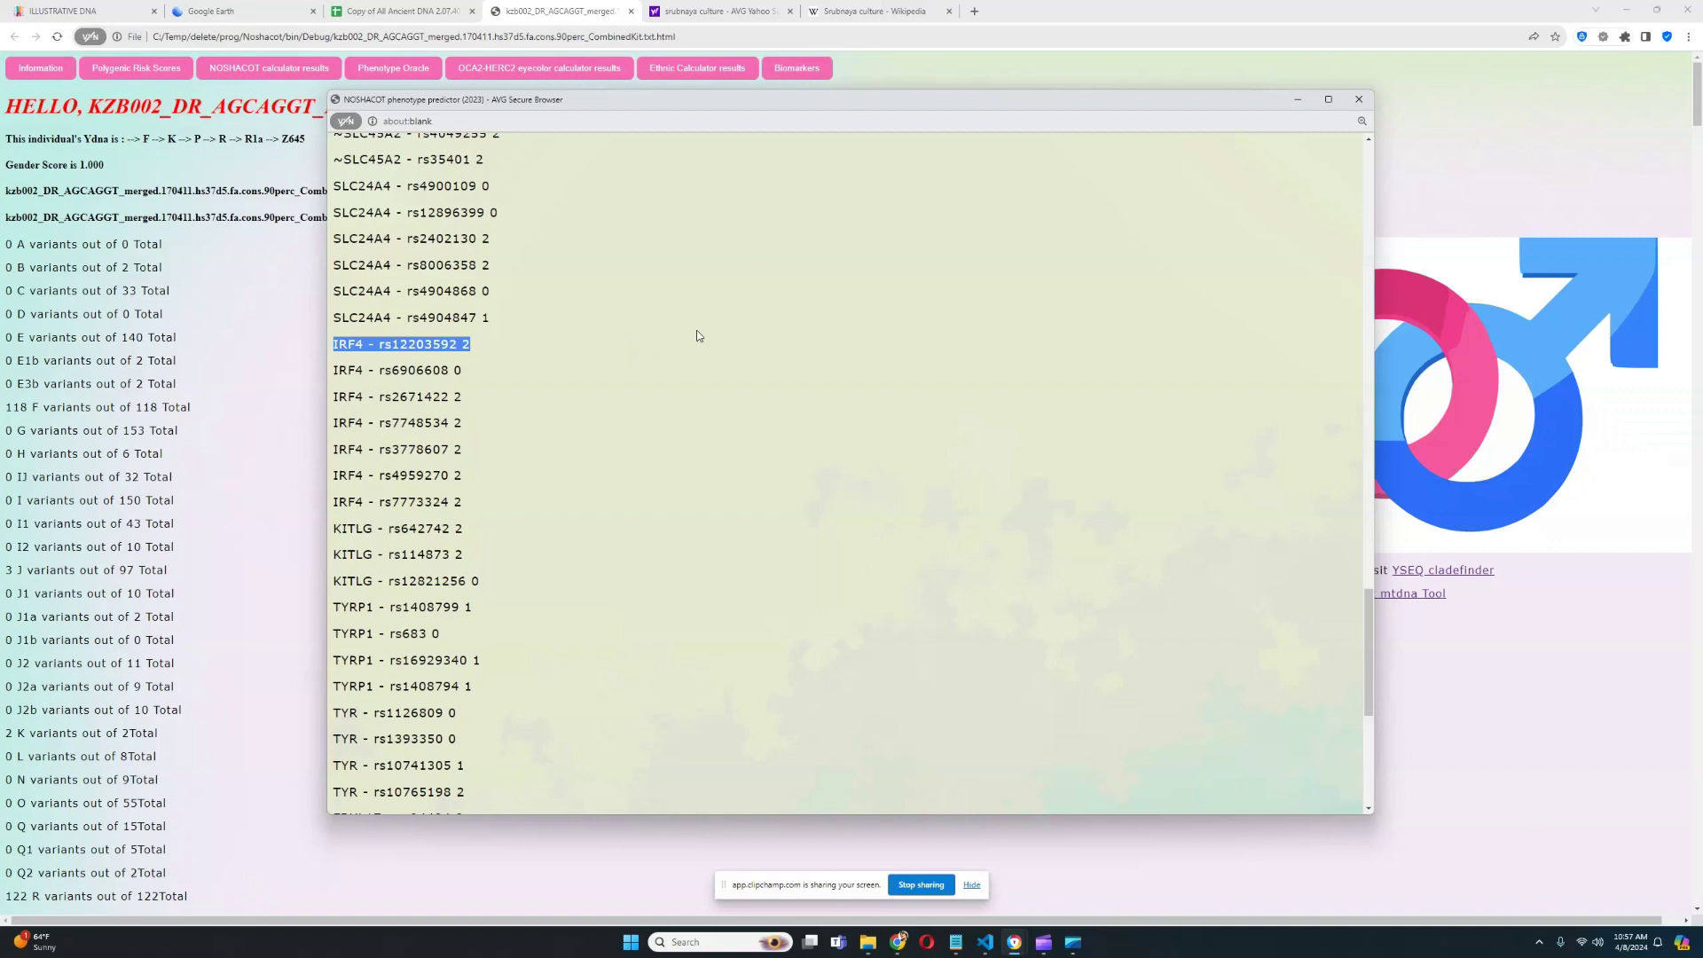
click(1358, 99)
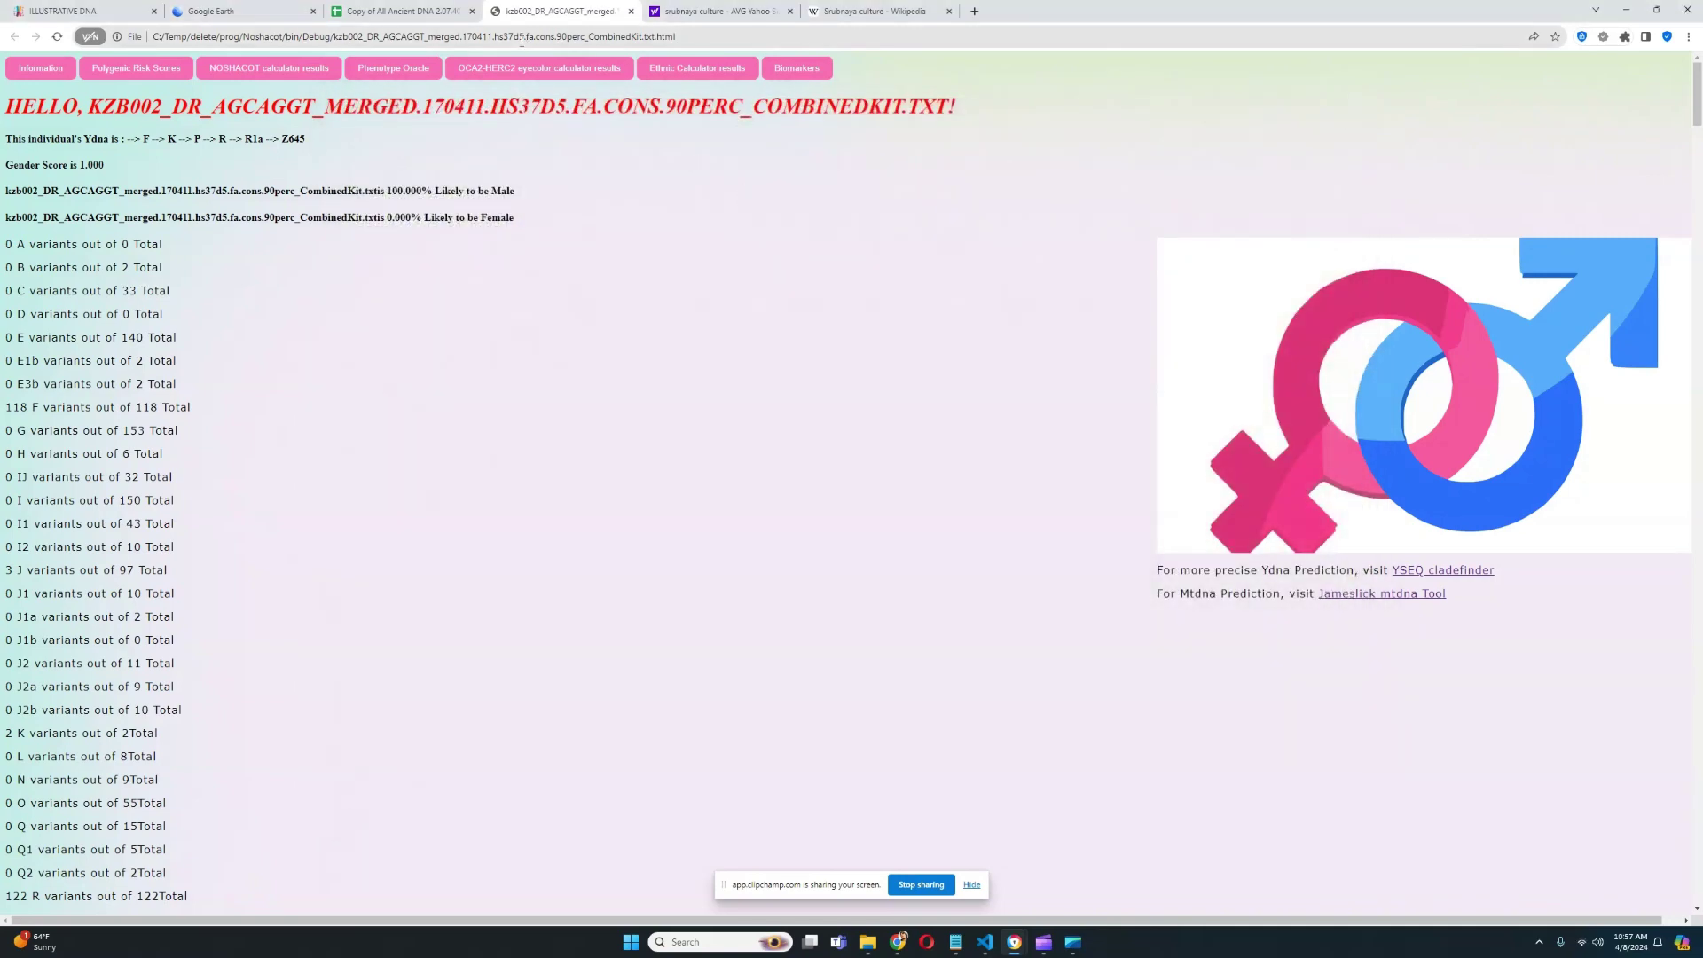
Step: Open the Phenotype Oracle enlarged and browse closest phenotypes at distances 0.736, 0.763 and 0.886
click(406, 71)
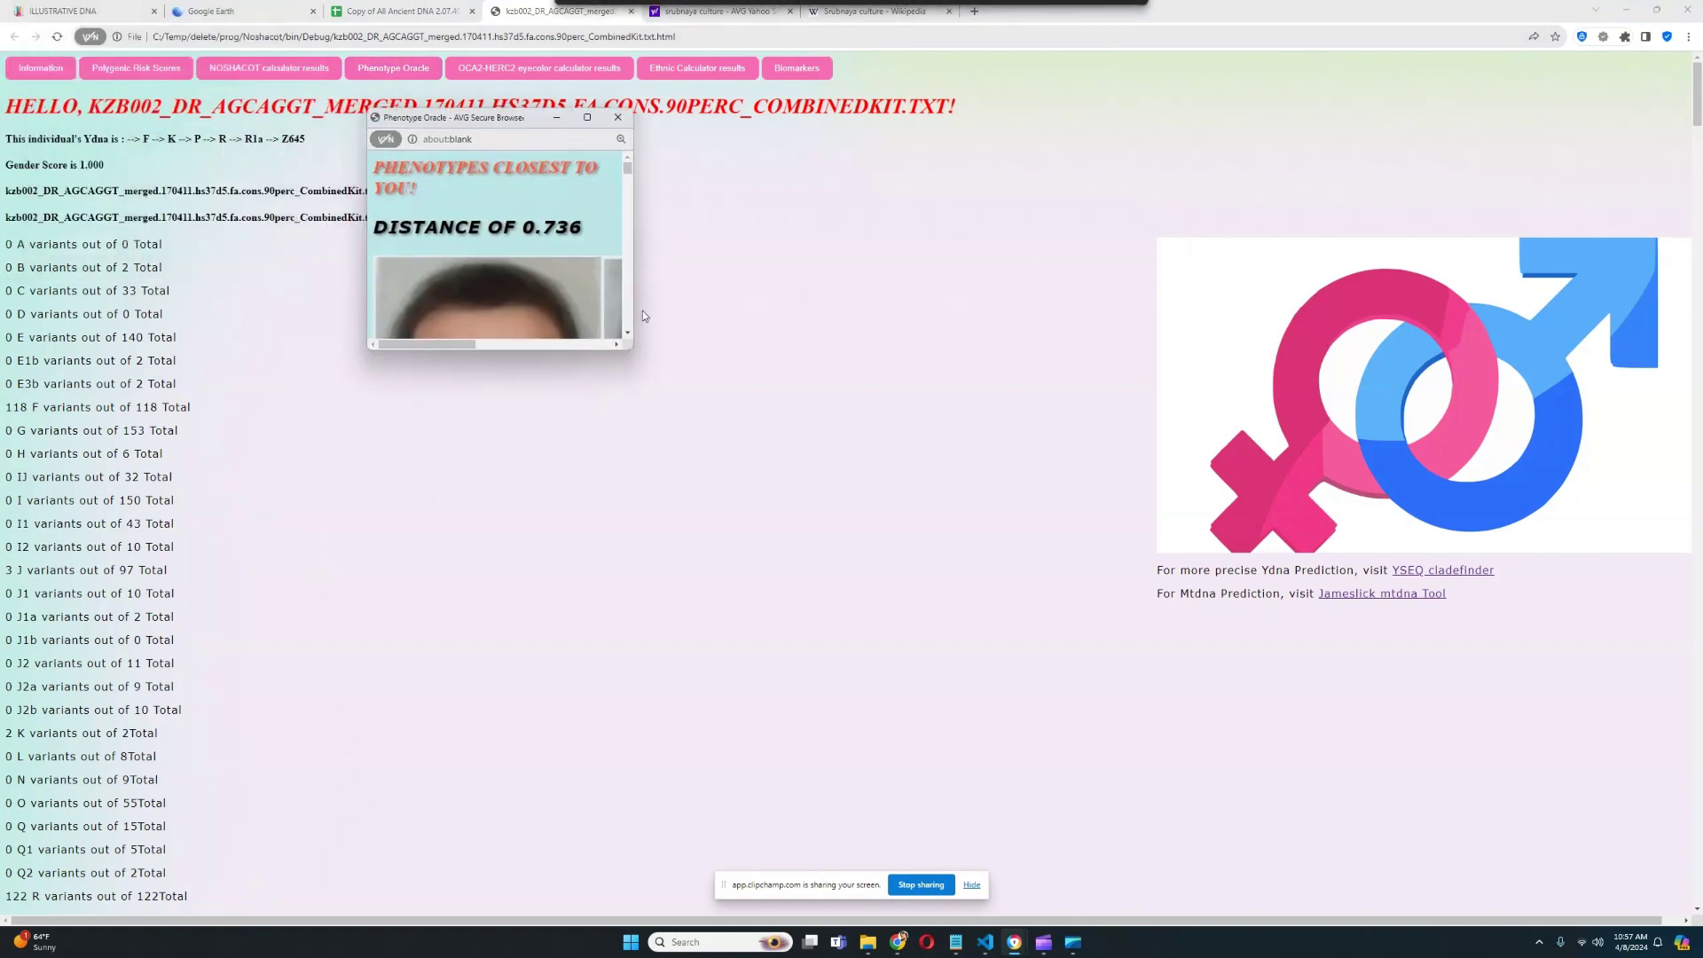
drag(629, 350, 1296, 798)
drag(571, 321, 572, 401)
scroll(582, 369, down, 3)
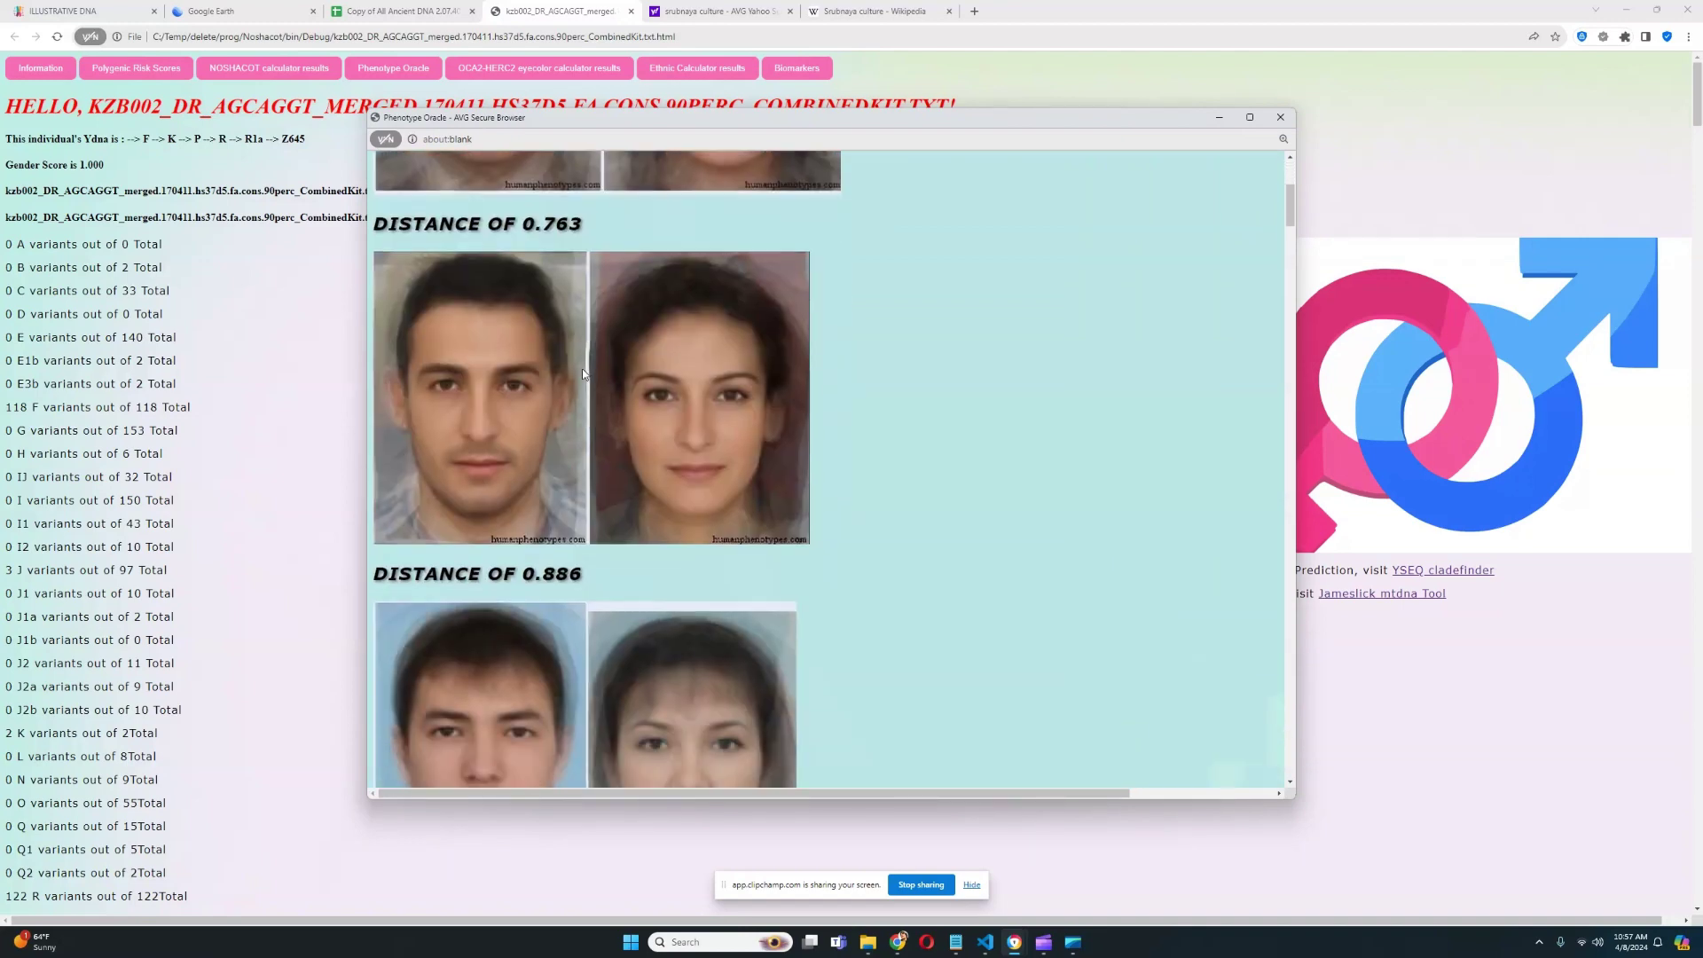
scroll(556, 348, up, 1)
scroll(555, 353, up, 1)
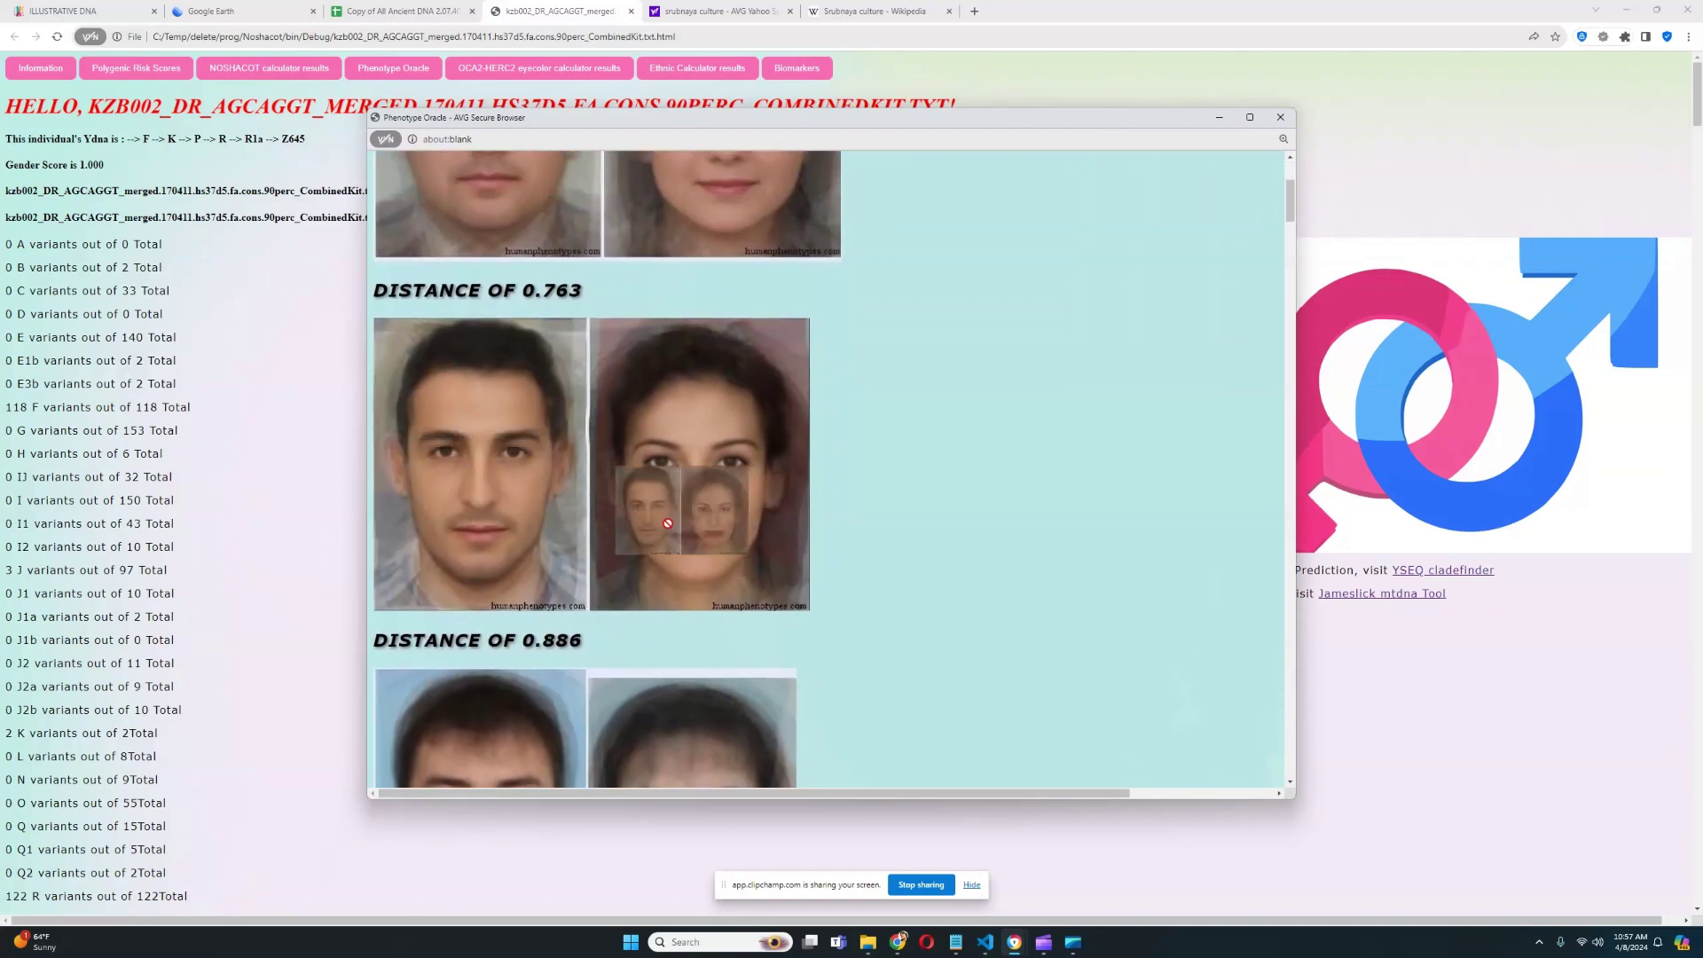
scroll(699, 386, down, 5)
scroll(678, 386, up, 1)
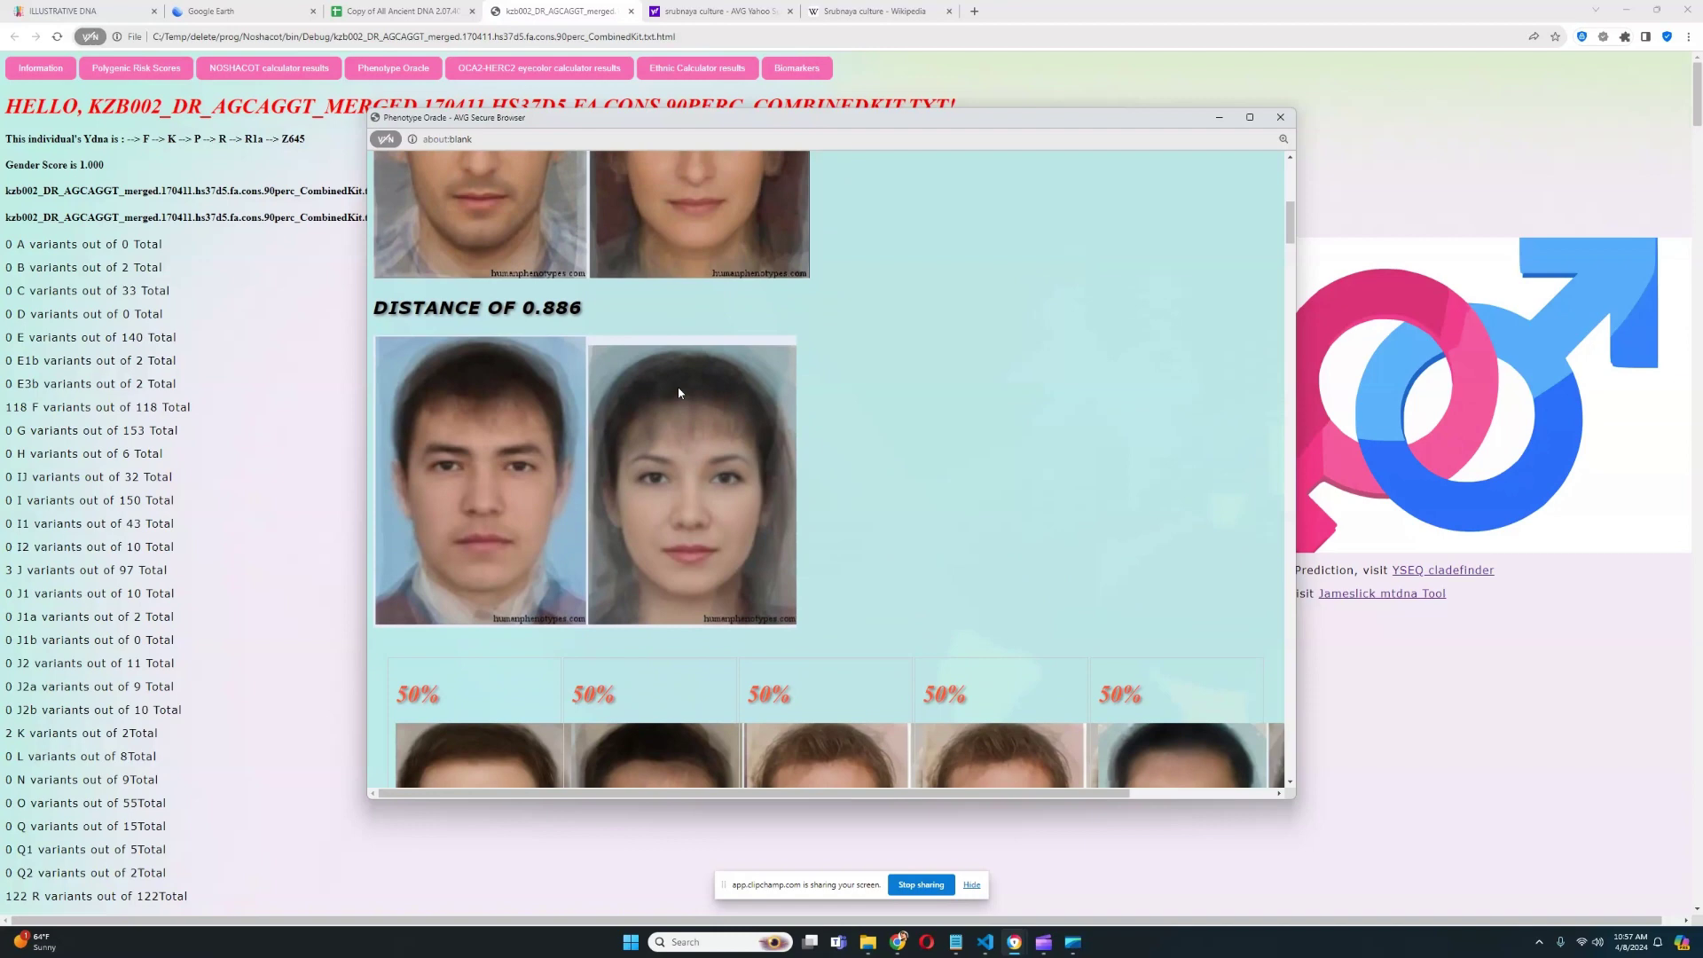
drag(678, 386, 749, 464)
scroll(811, 445, up, 6)
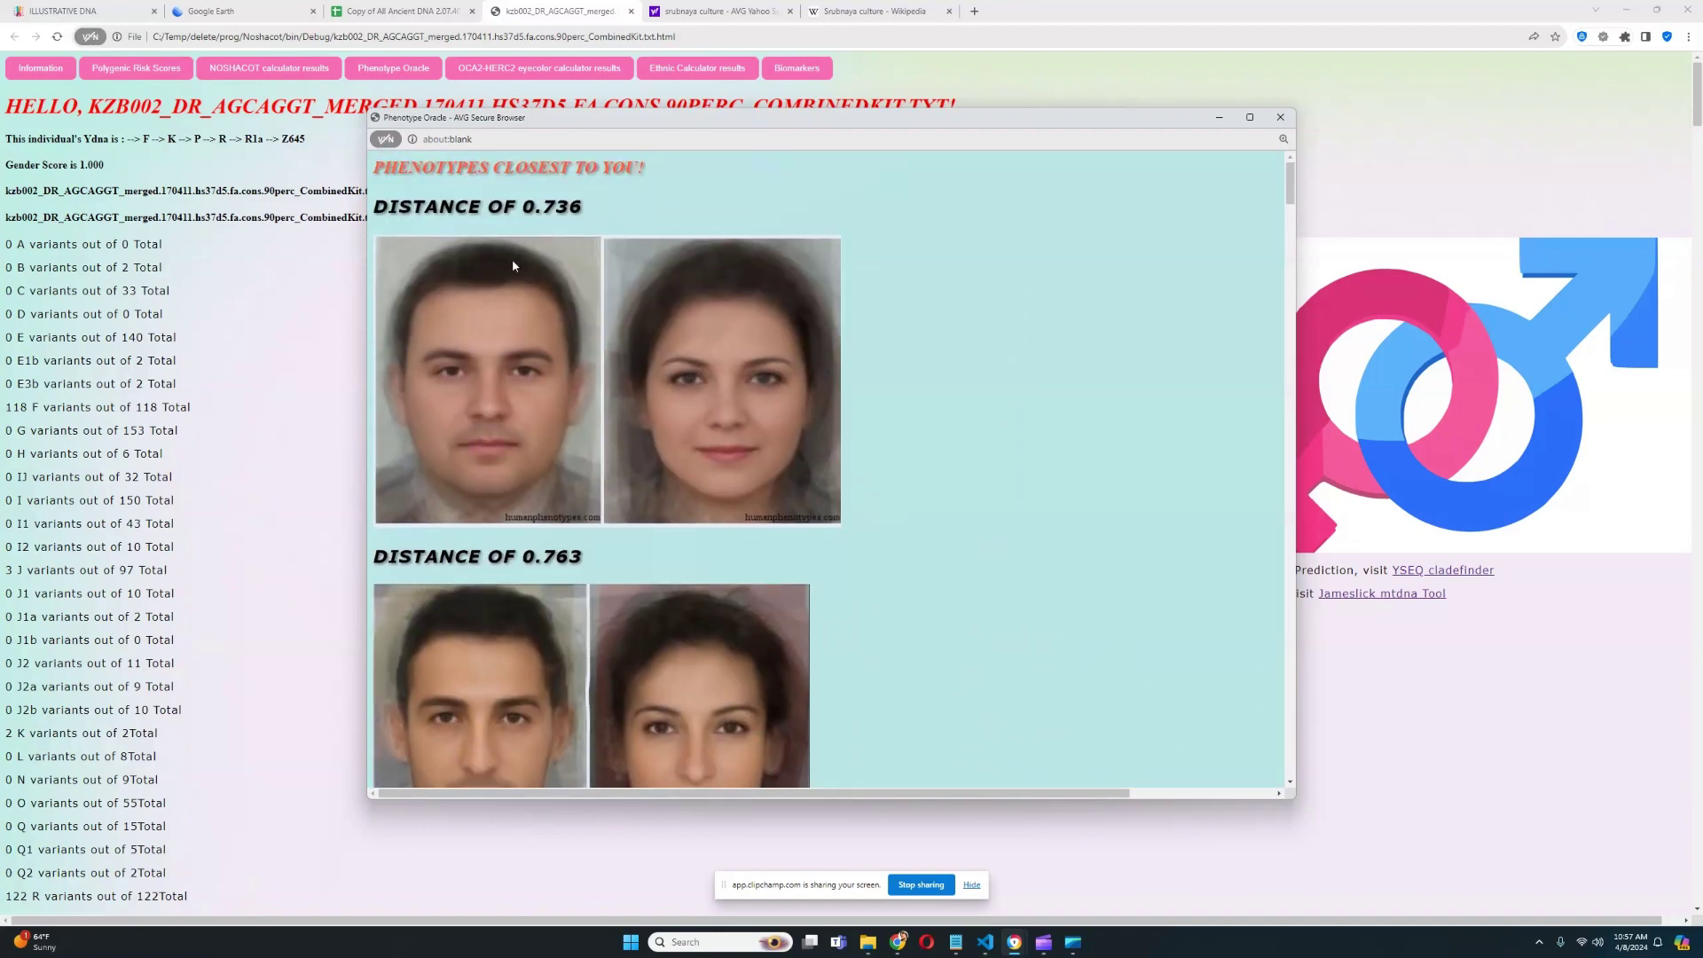
scroll(697, 350, down, 6)
scroll(700, 348, up, 6)
Step: Widen the Phenotype Oracle window to both screen edges to show the 50% blend grid
drag(367, 374, 75, 376)
scroll(901, 332, down, 8)
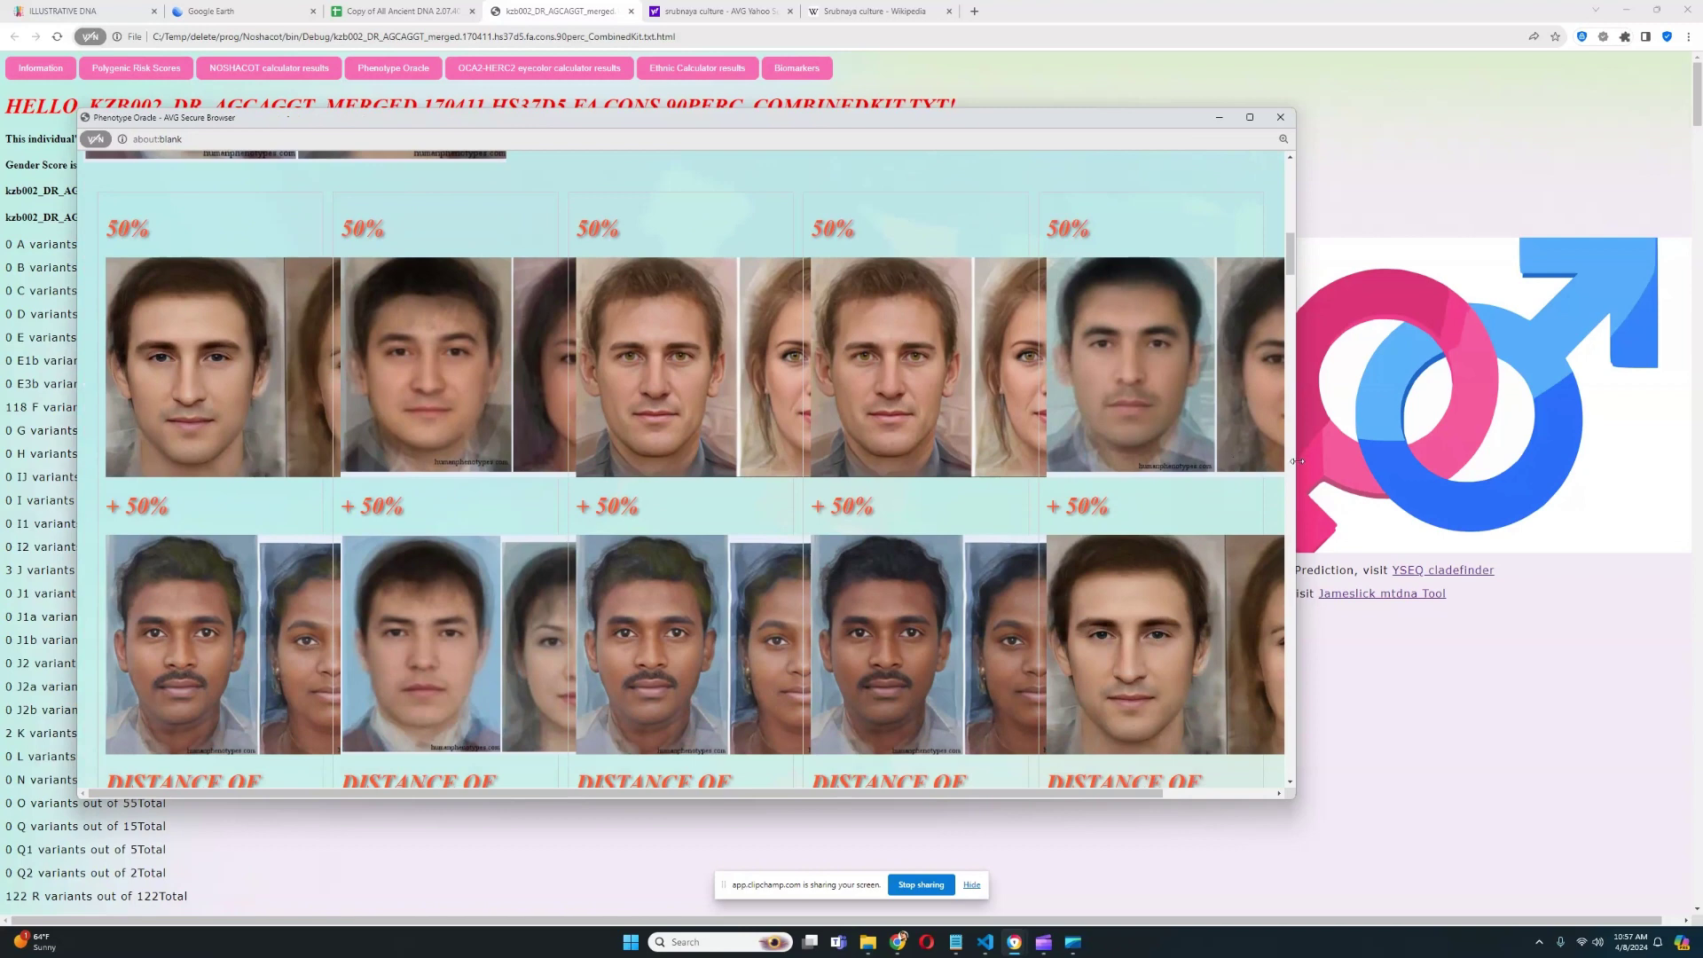
drag(1296, 461, 1639, 462)
scroll(959, 391, down, 1)
scroll(973, 386, up, 1)
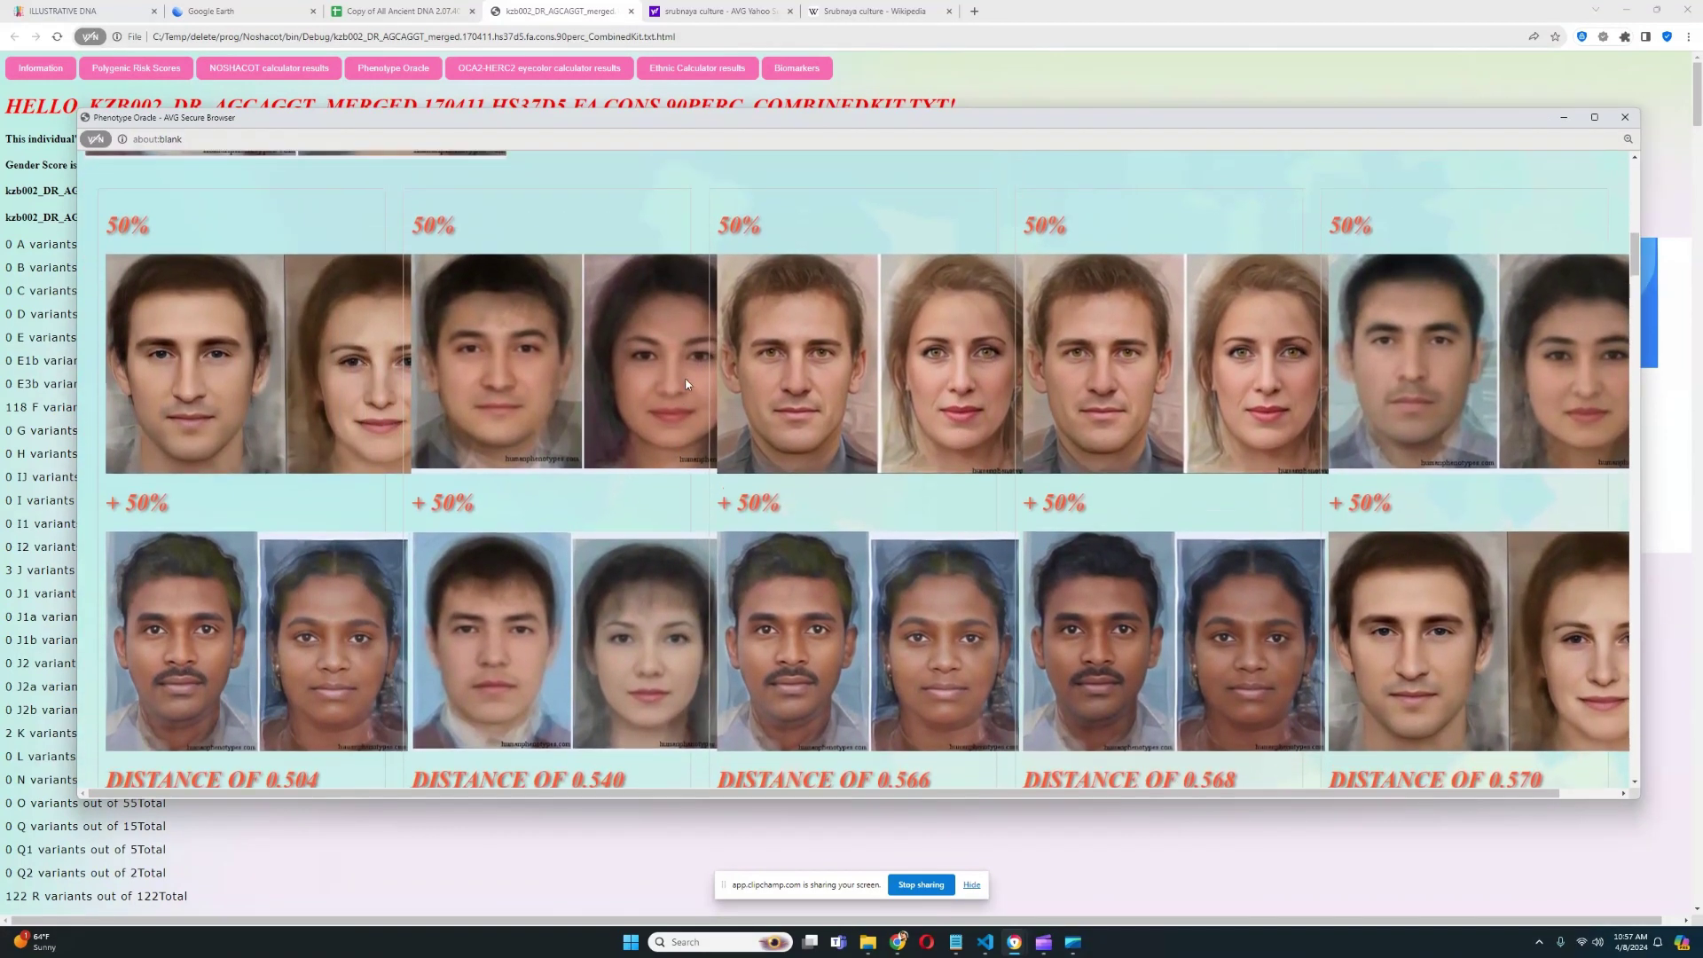
scroll(253, 240, down, 1)
Step: Highlight the 50% and + 50% labels in the first, third and fourth face columns
drag(111, 161, 163, 184)
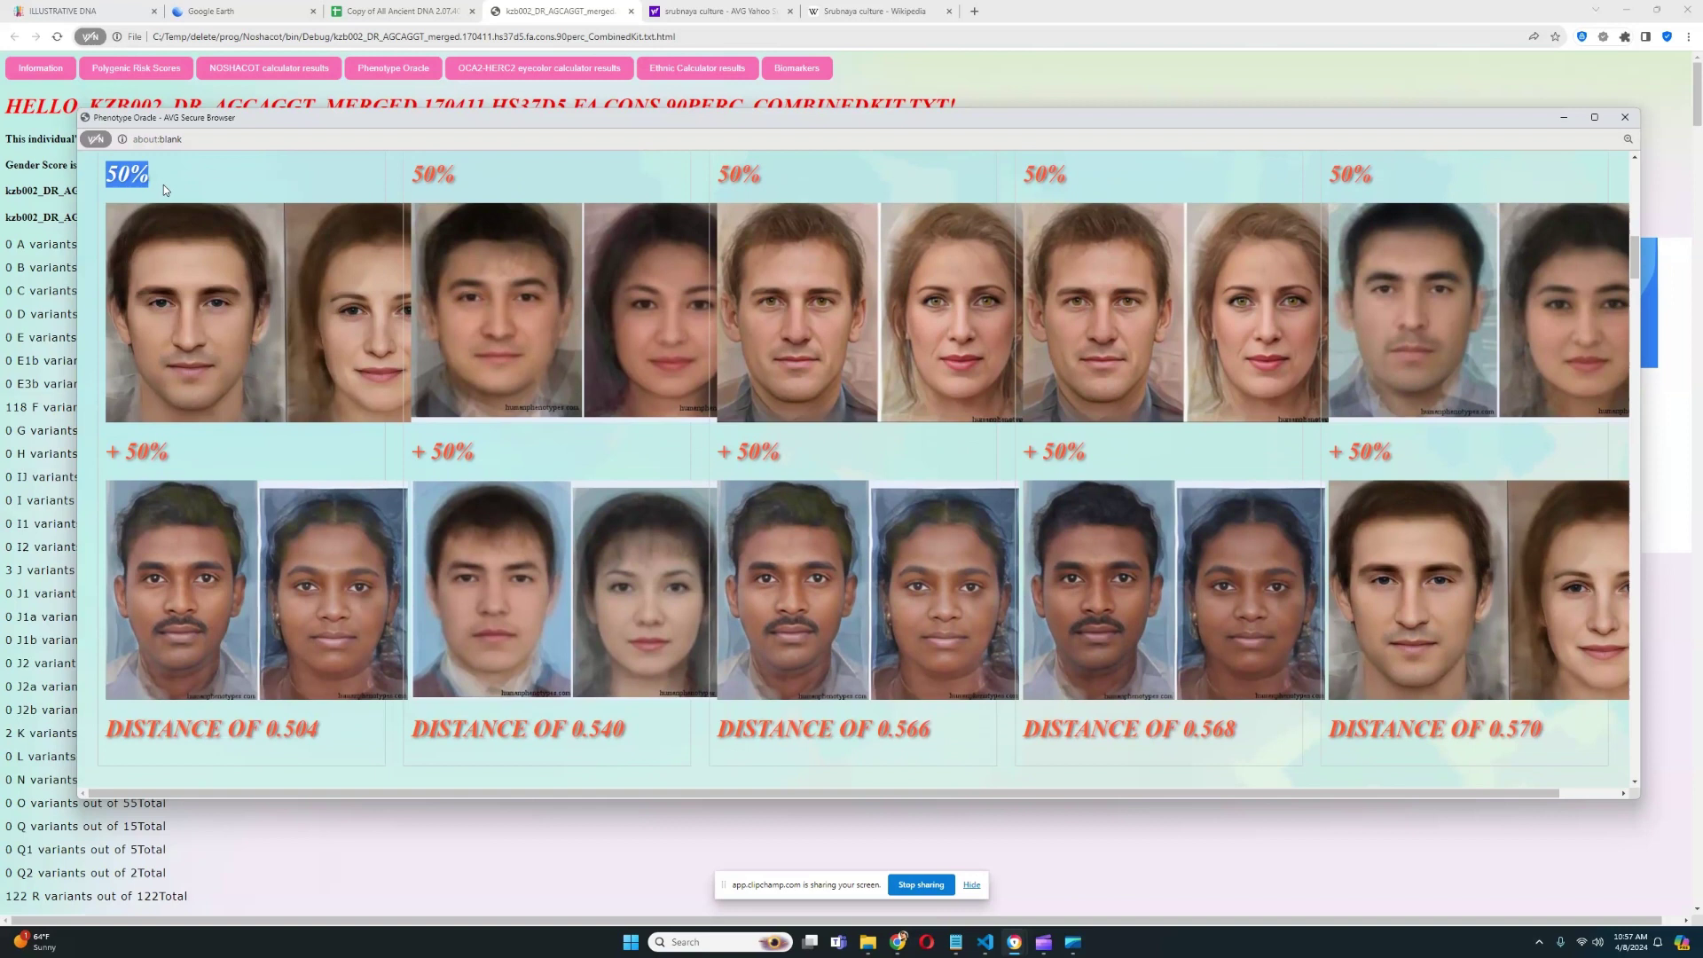
drag(104, 452, 219, 459)
click(550, 424)
click(417, 457)
drag(729, 174, 761, 174)
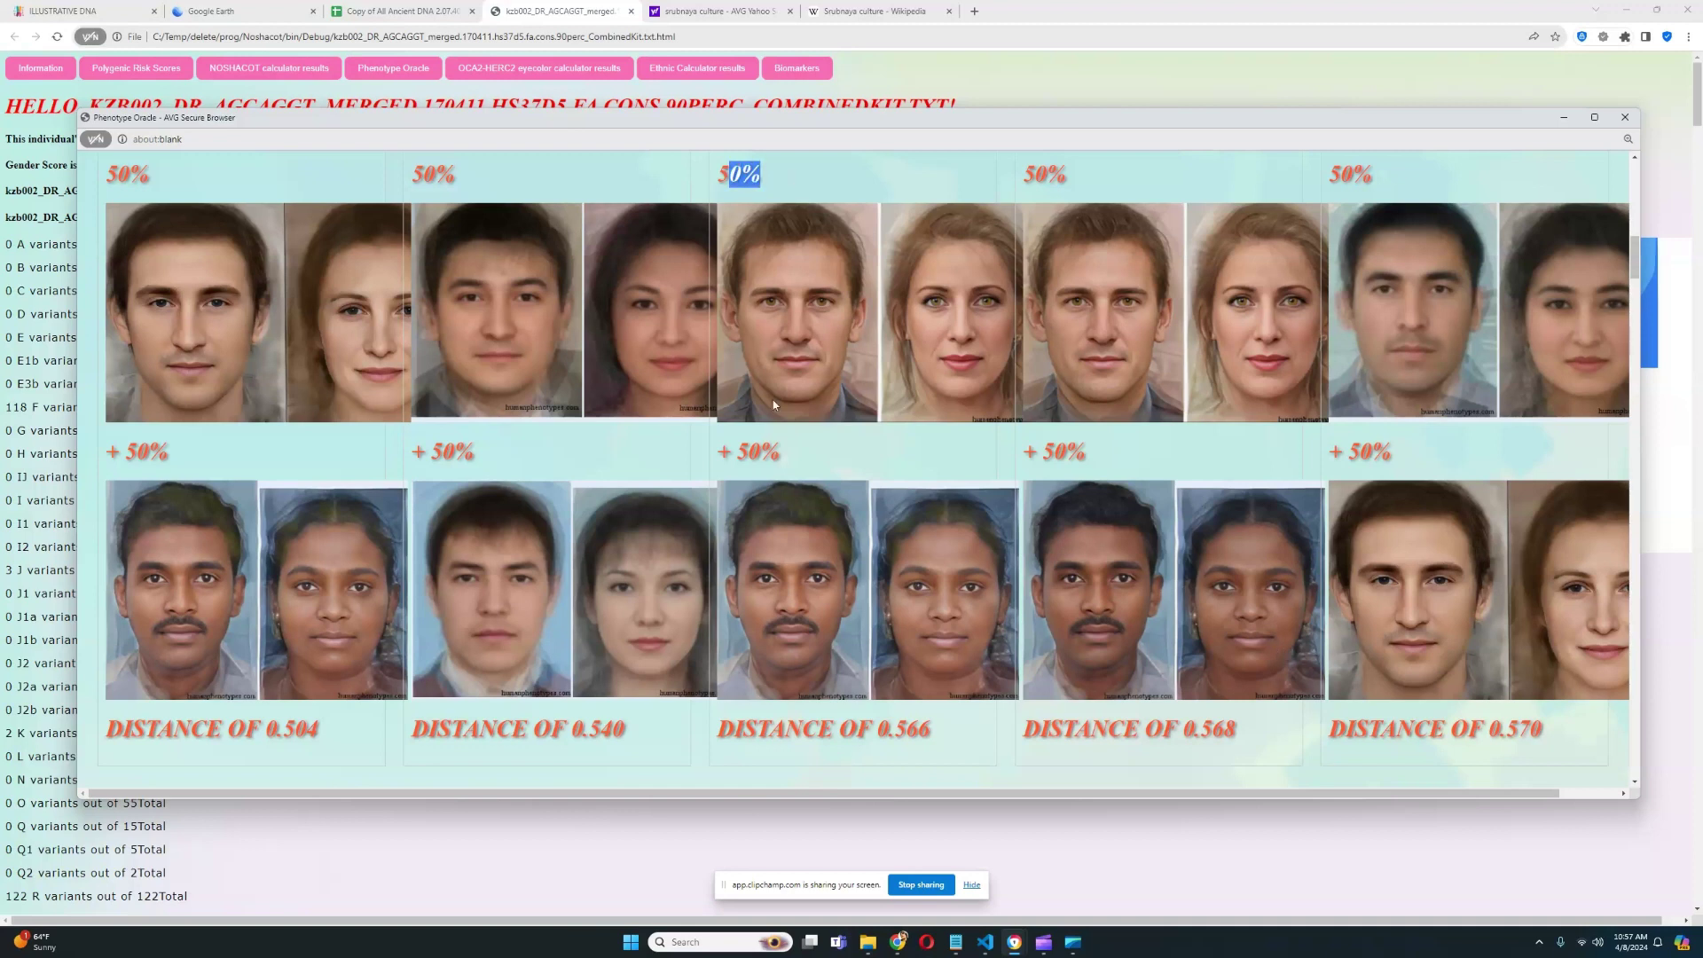
double_click(756, 452)
drag(1022, 175, 1073, 175)
drag(1022, 454, 1087, 454)
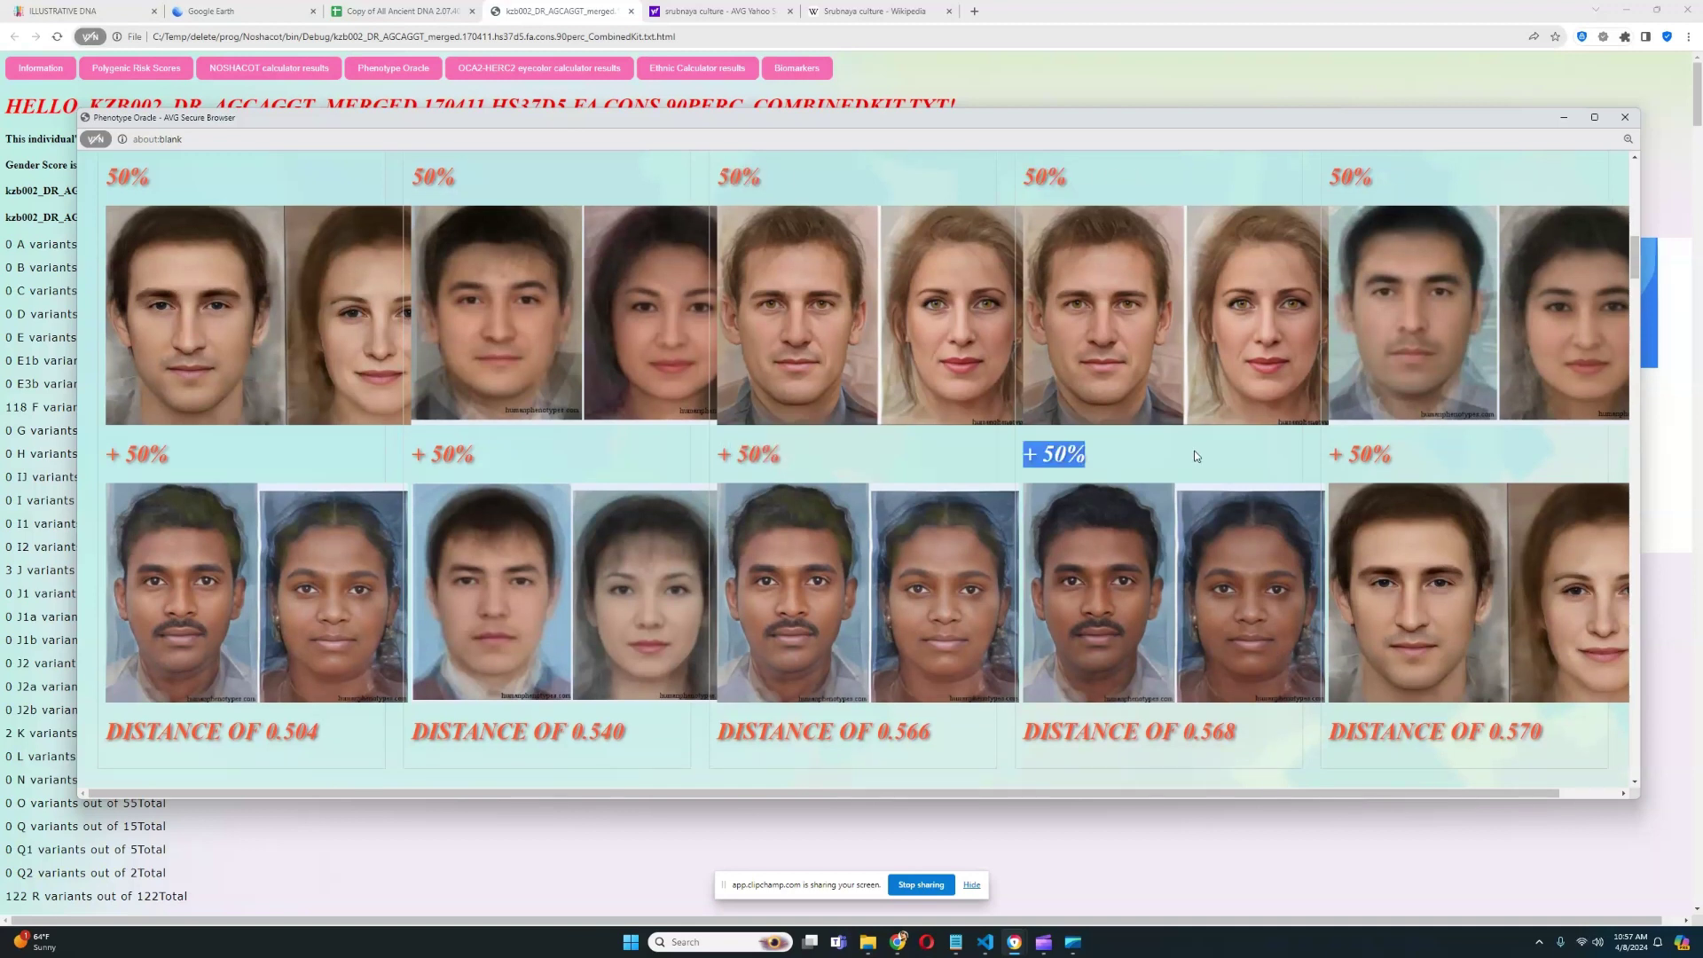
click(1188, 449)
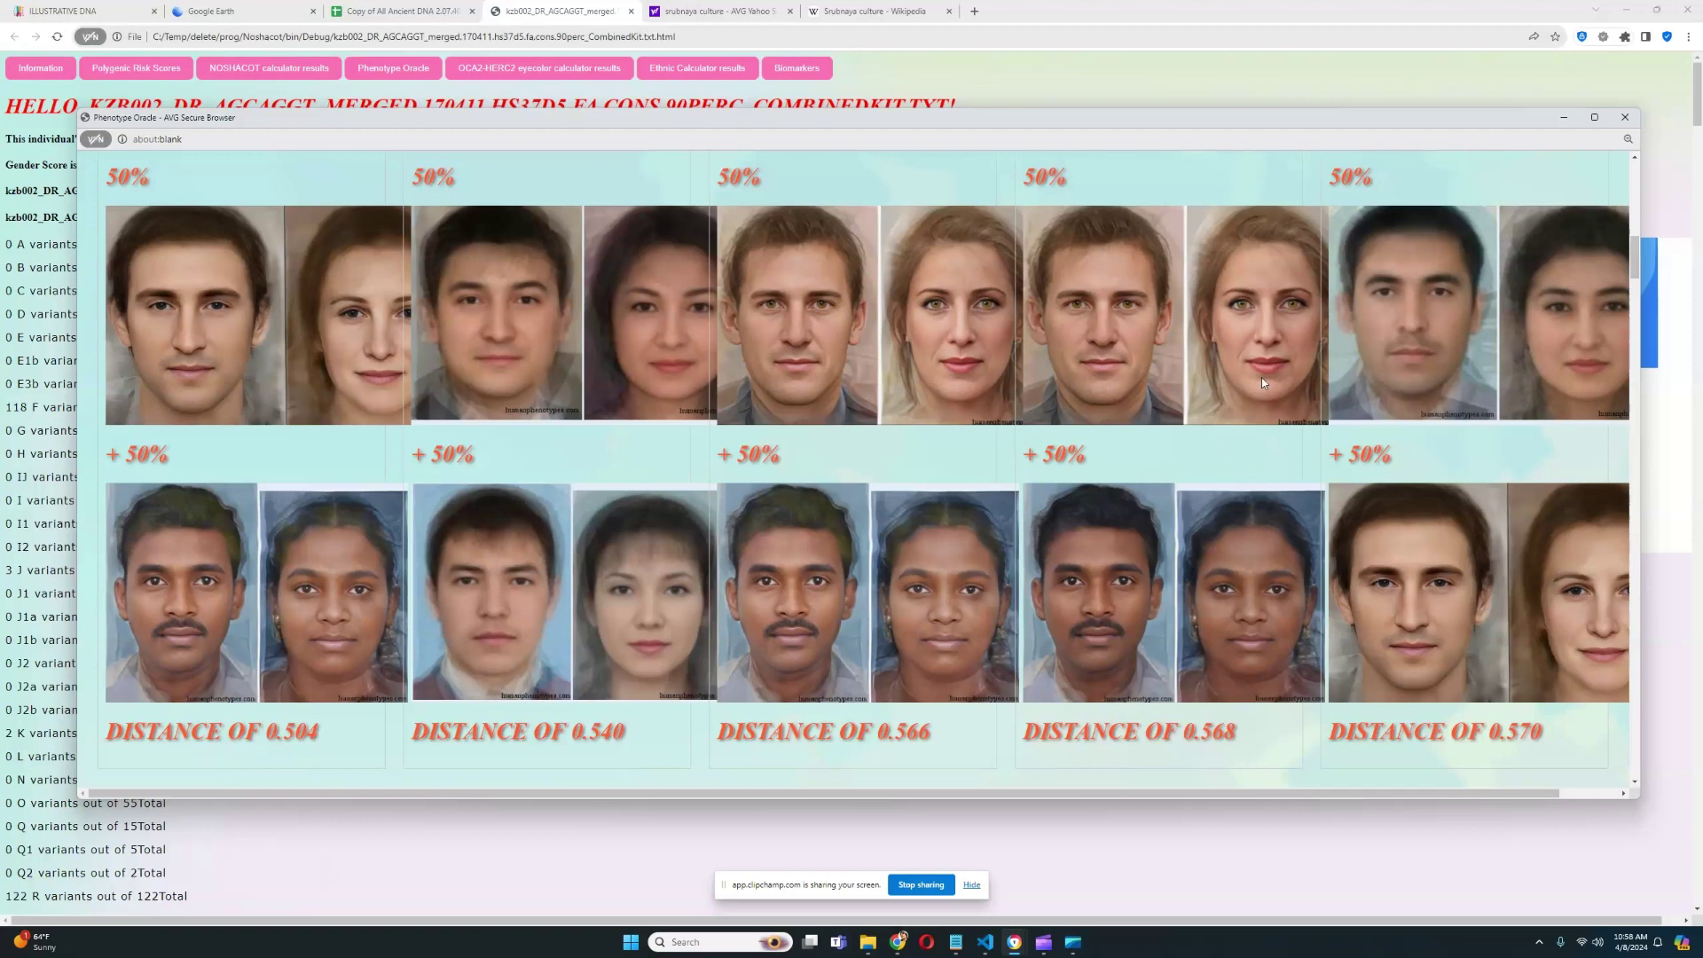
Step: Highlight the last column's 50% labels, then close the Phenotype Oracle window
scroll(1305, 382, up, 1)
scroll(1308, 377, down, 1)
drag(1329, 177, 1372, 178)
drag(1325, 462, 1392, 455)
scroll(1404, 421, up, 1)
scroll(1407, 427, down, 1)
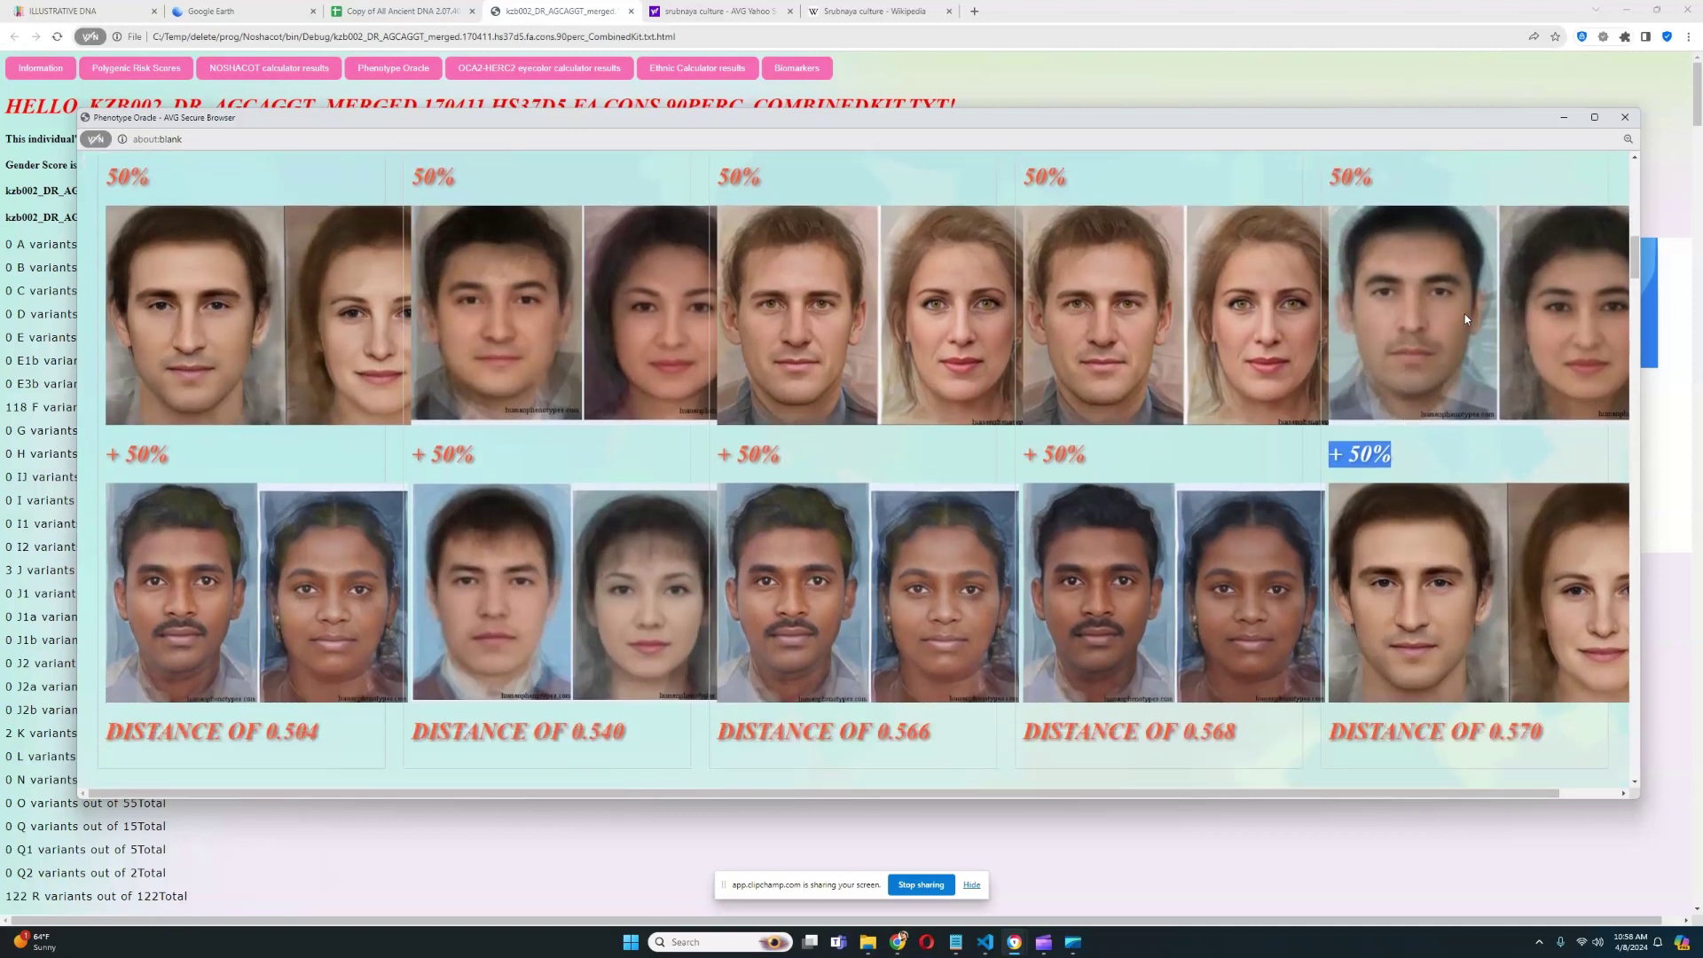
click(1624, 117)
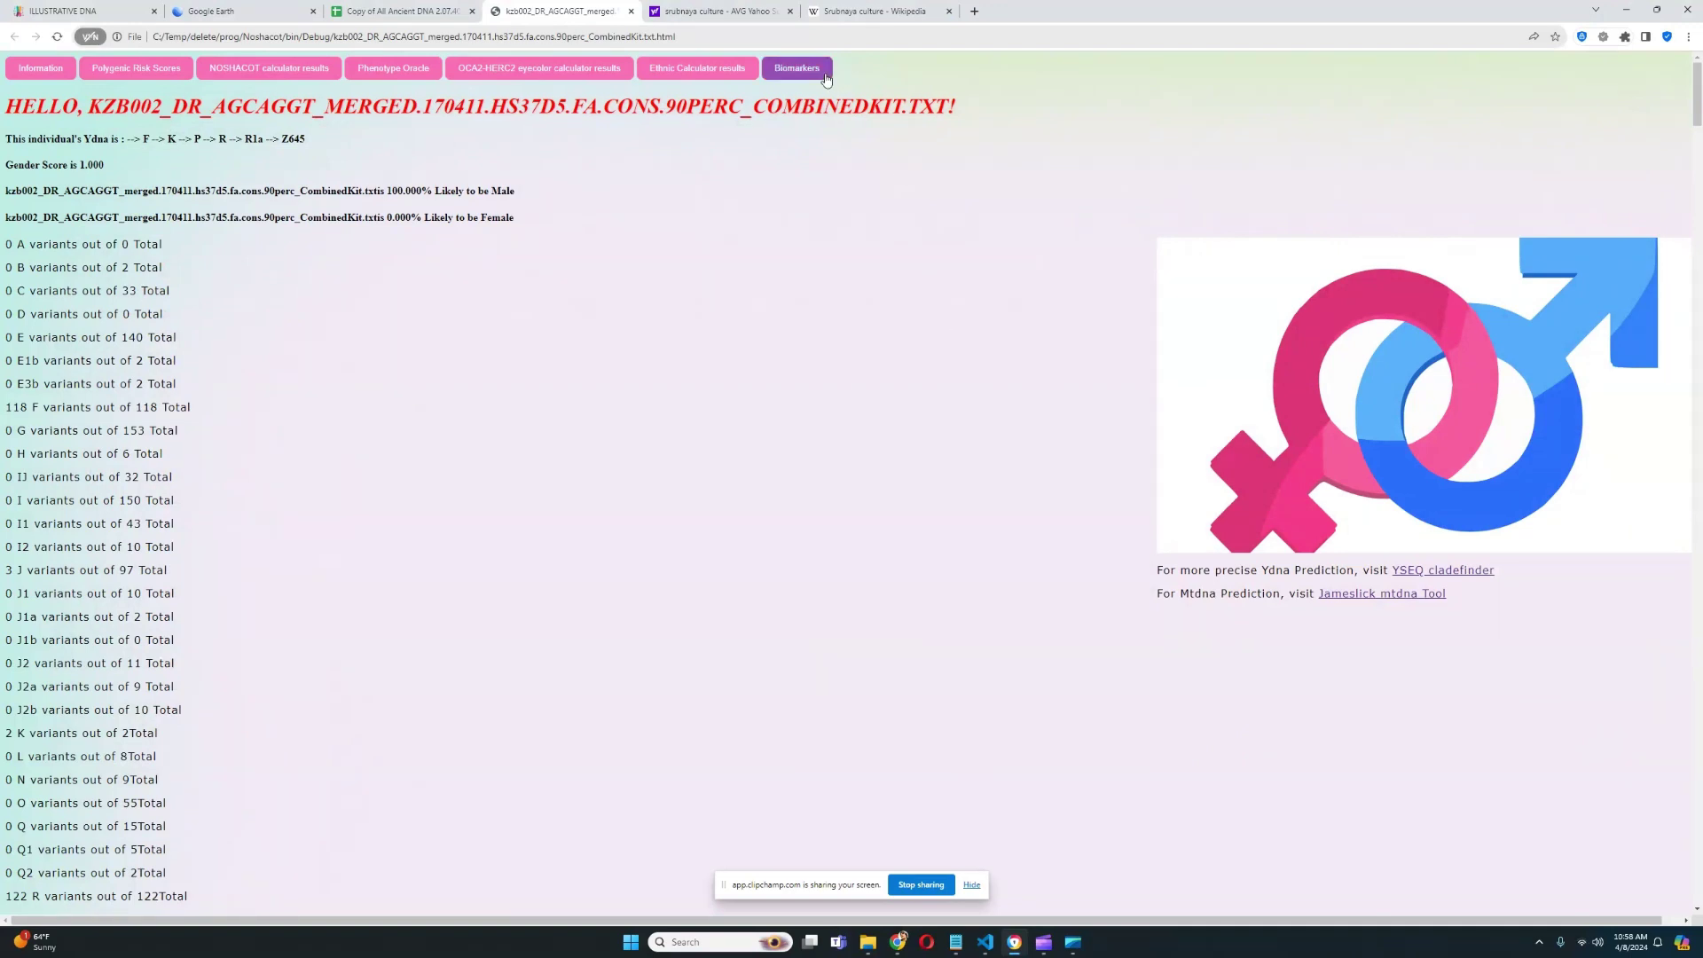
Step: Open the Vitamins and Levels report, centred on screen and enlarged
click(797, 68)
drag(161, 17, 554, 131)
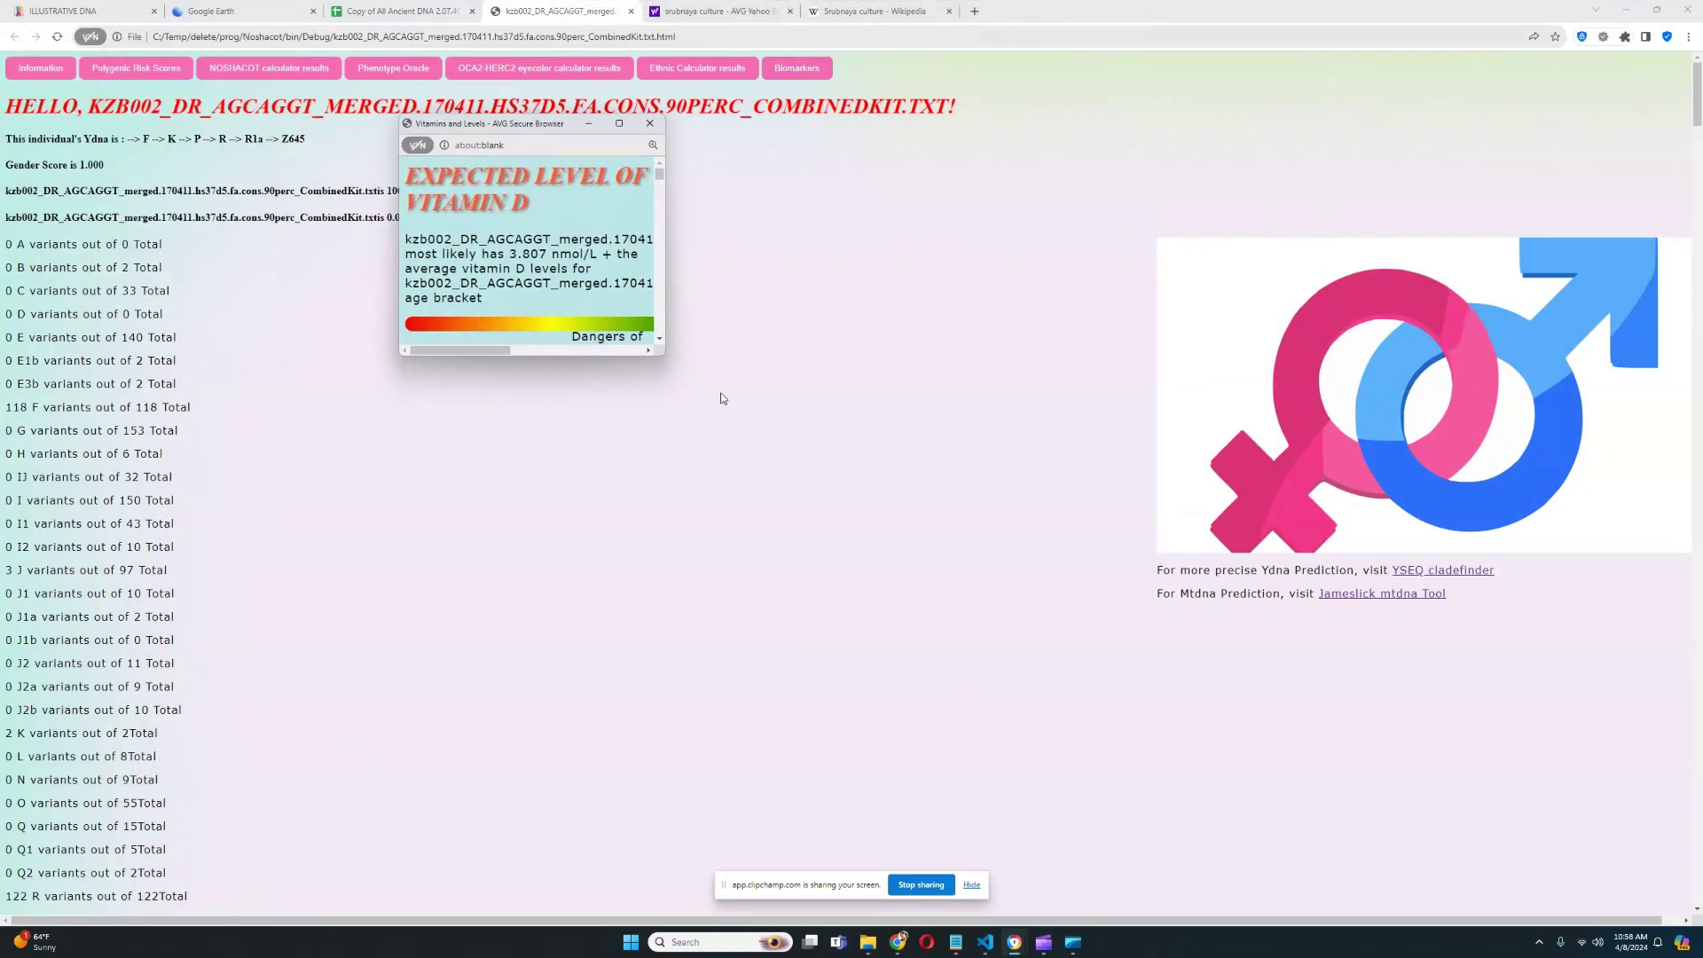
drag(669, 359, 1453, 832)
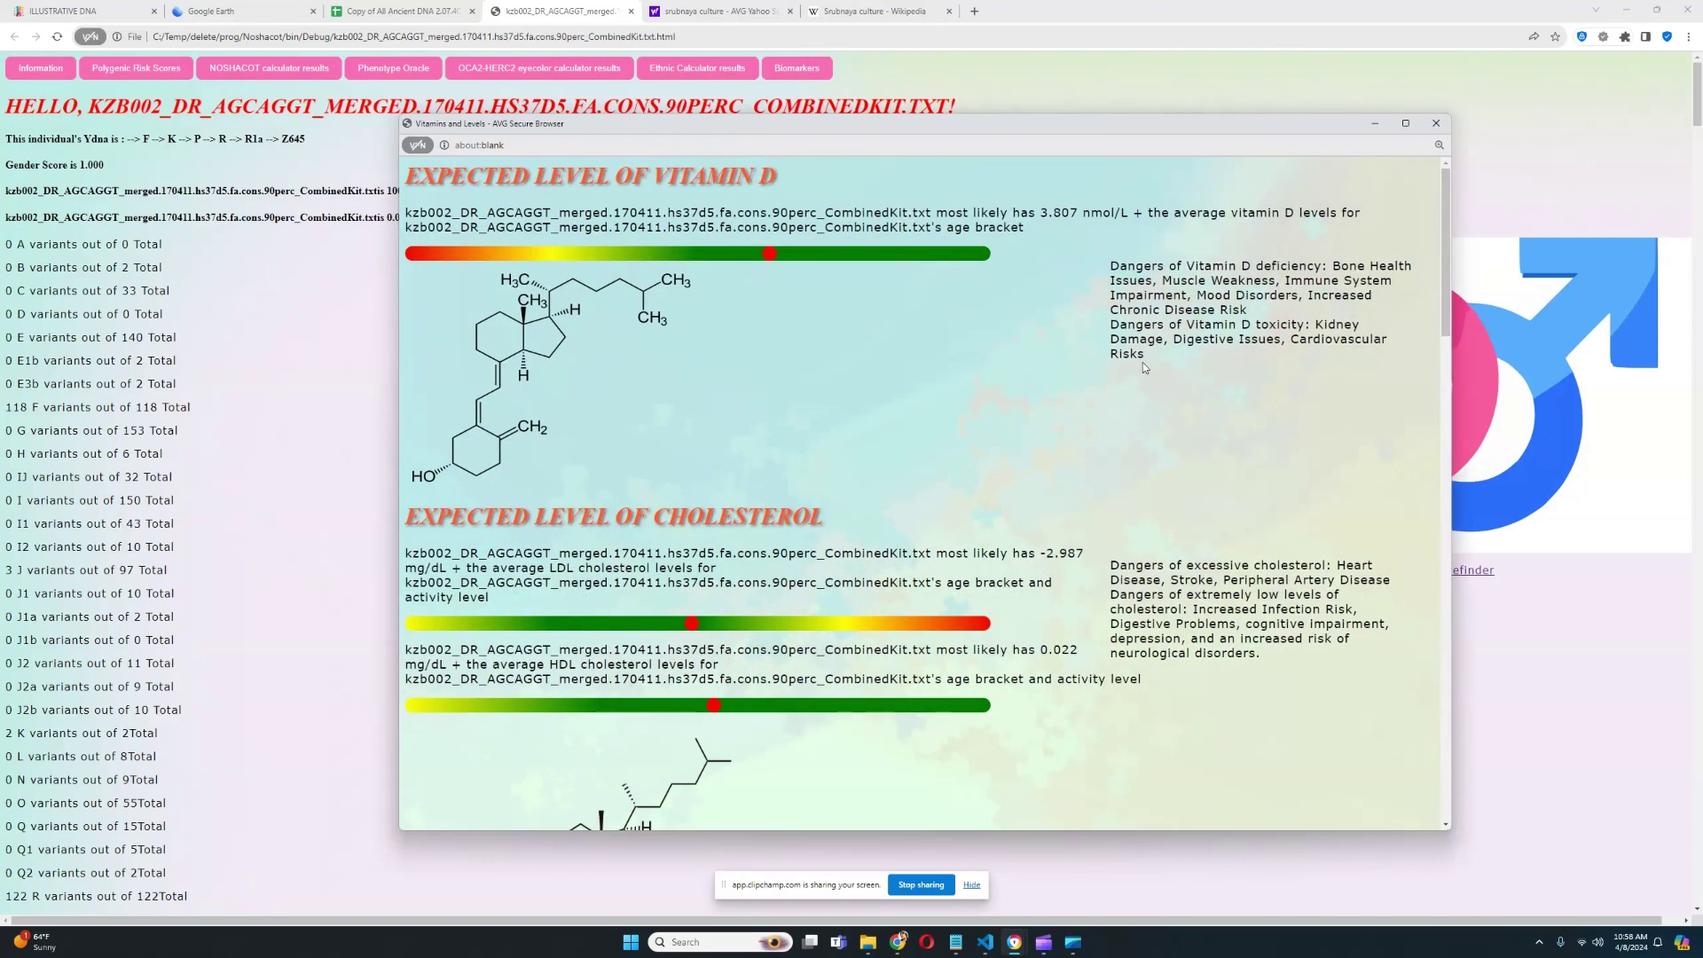
Step: Mark vitamin D 3.807 nmol/L, LDL -2.987, HDL 0.022 mg/dL, glucose 0.640 mg/dL and HbA1c 5.149%
drag(1041, 215, 1115, 216)
scroll(1002, 383, down, 3)
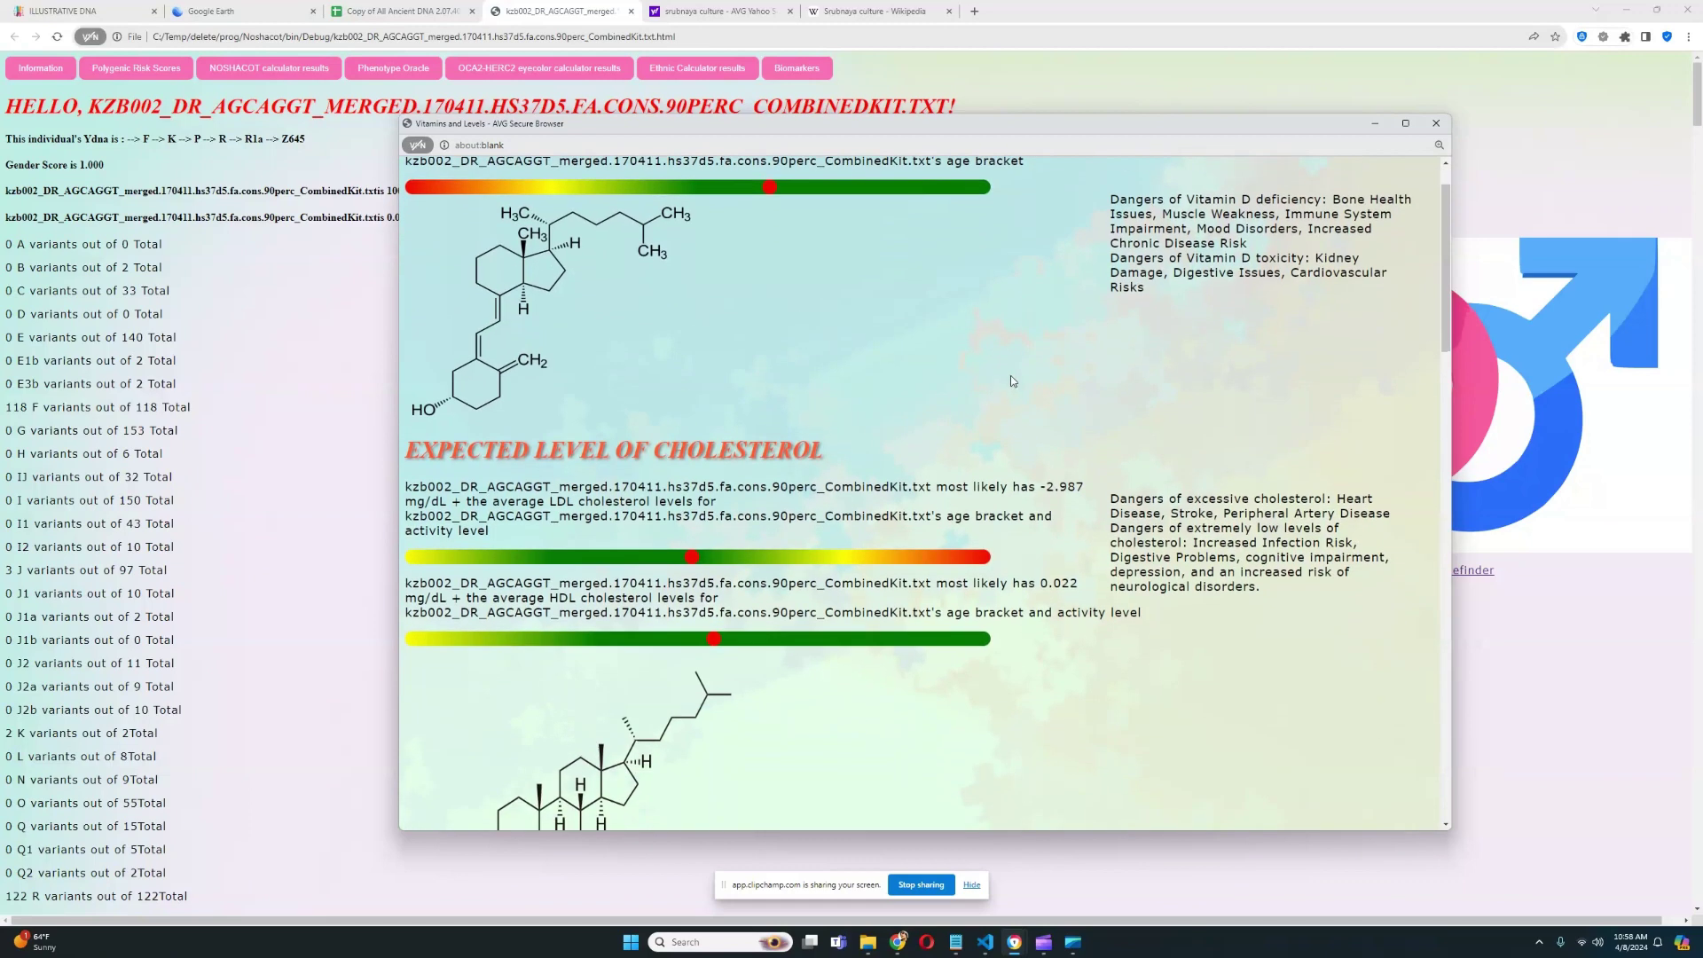
drag(1029, 419, 1110, 409)
scroll(843, 421, down, 1)
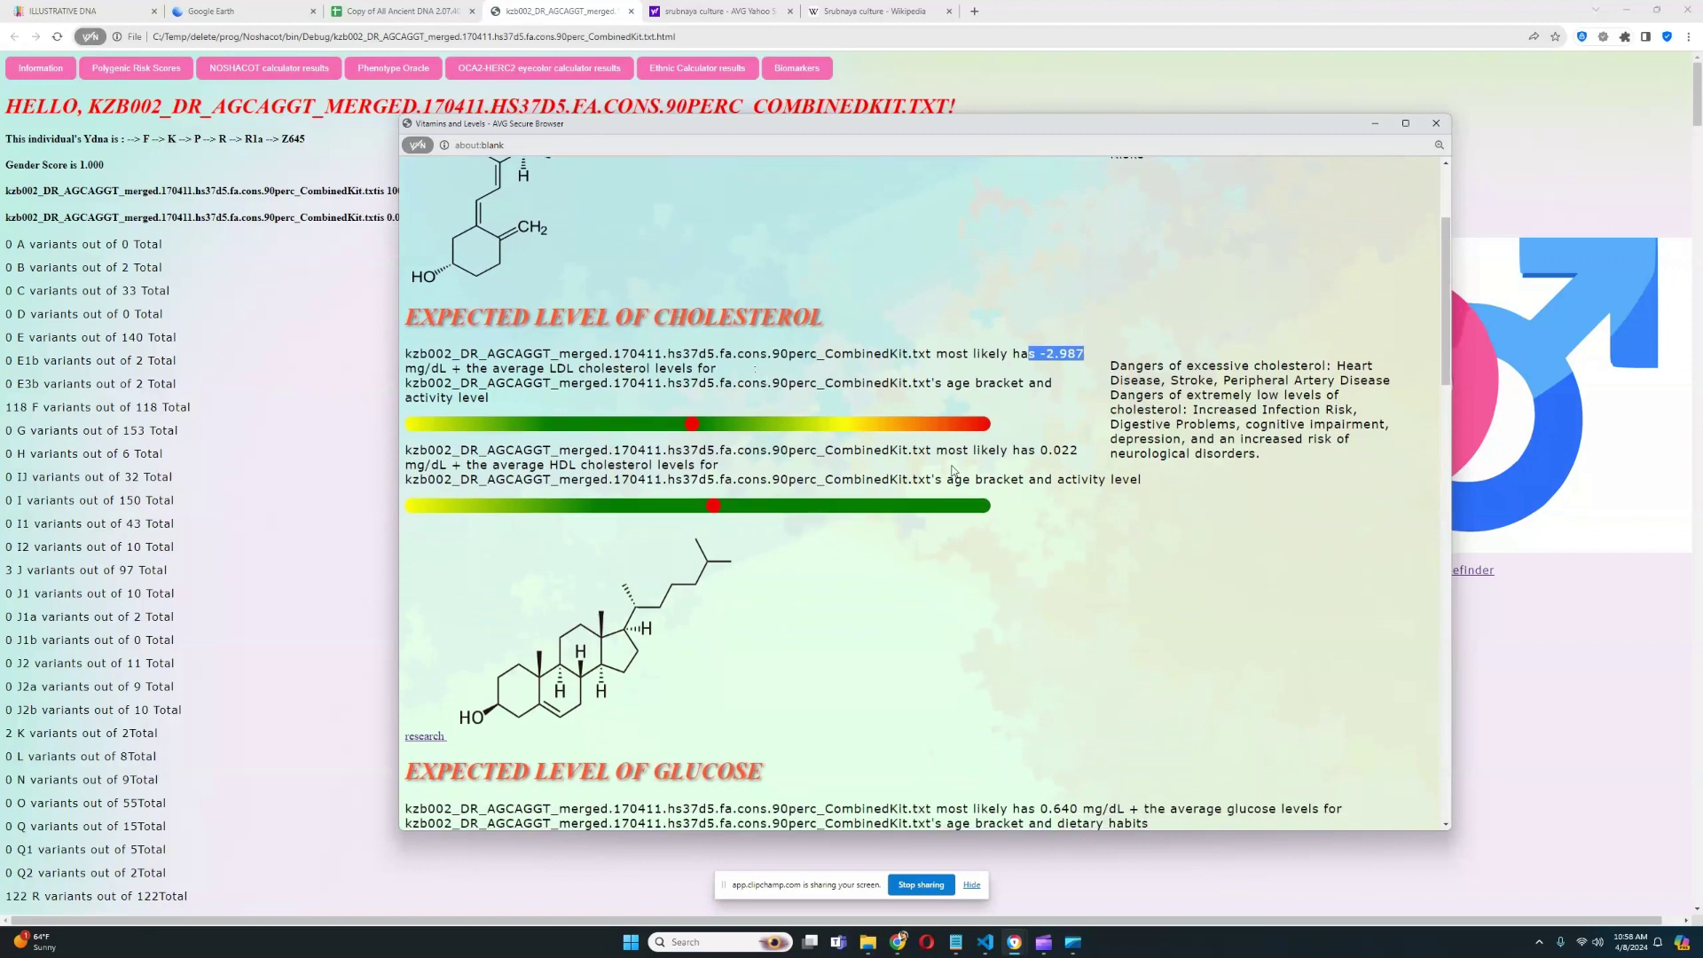
mouse_move(1027, 447)
mouse_down()
mouse_move(1065, 450)
mouse_move(1006, 474)
mouse_up()
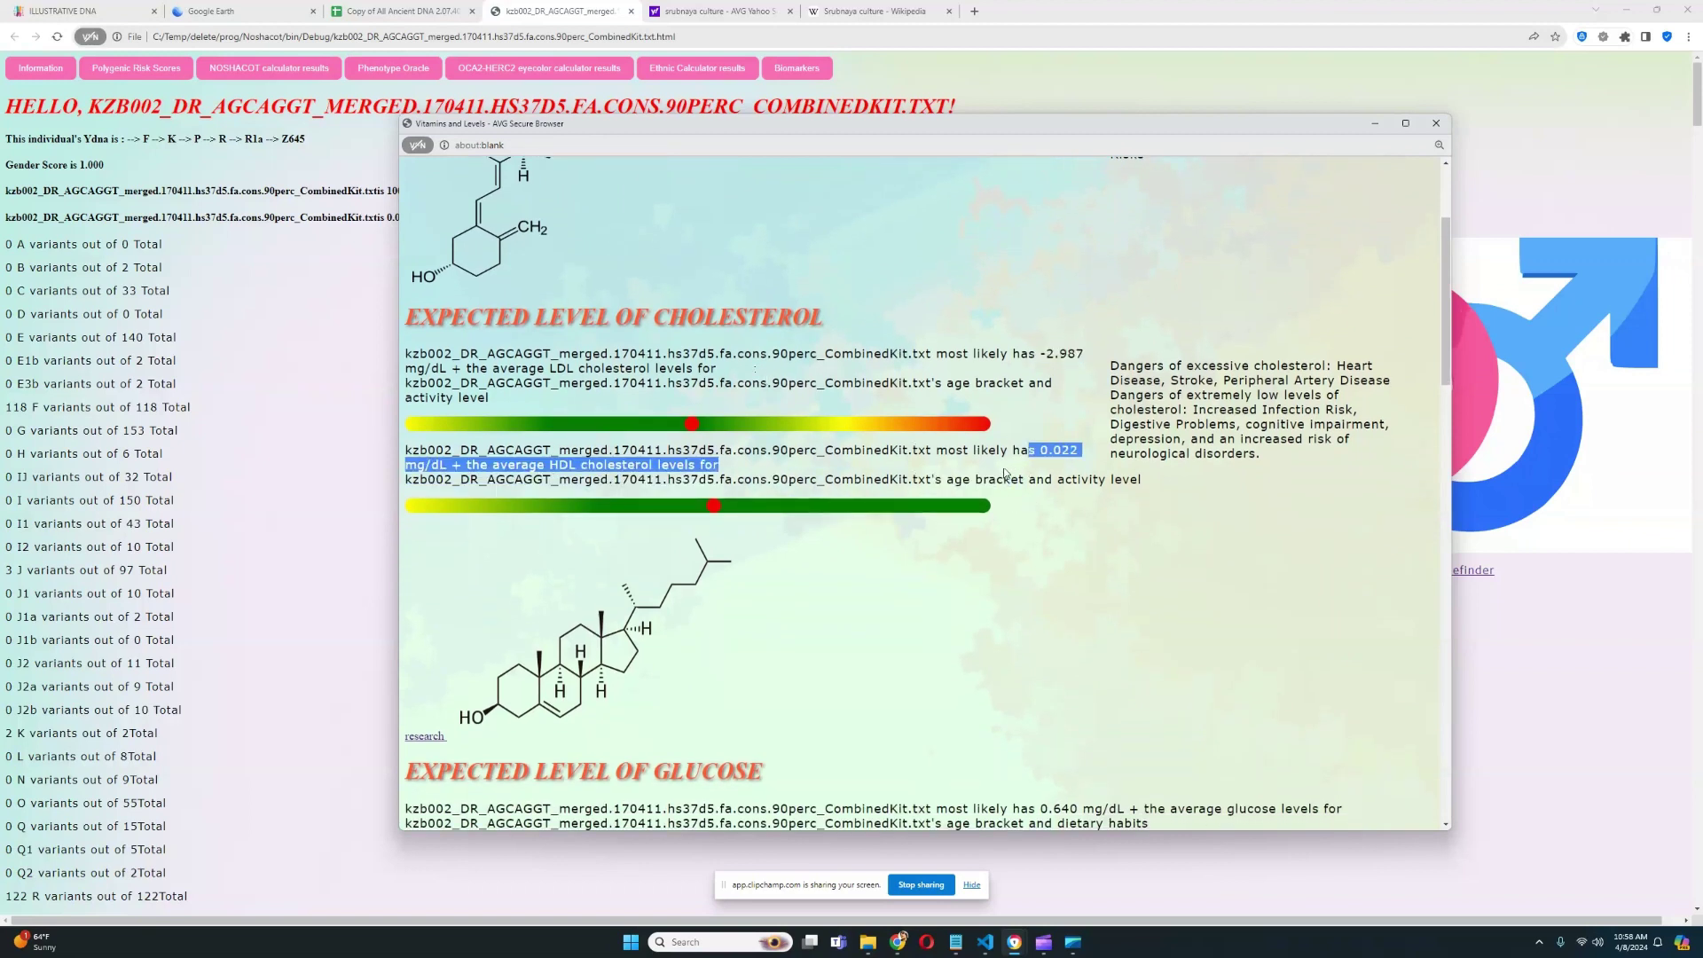
scroll(1005, 473, down, 5)
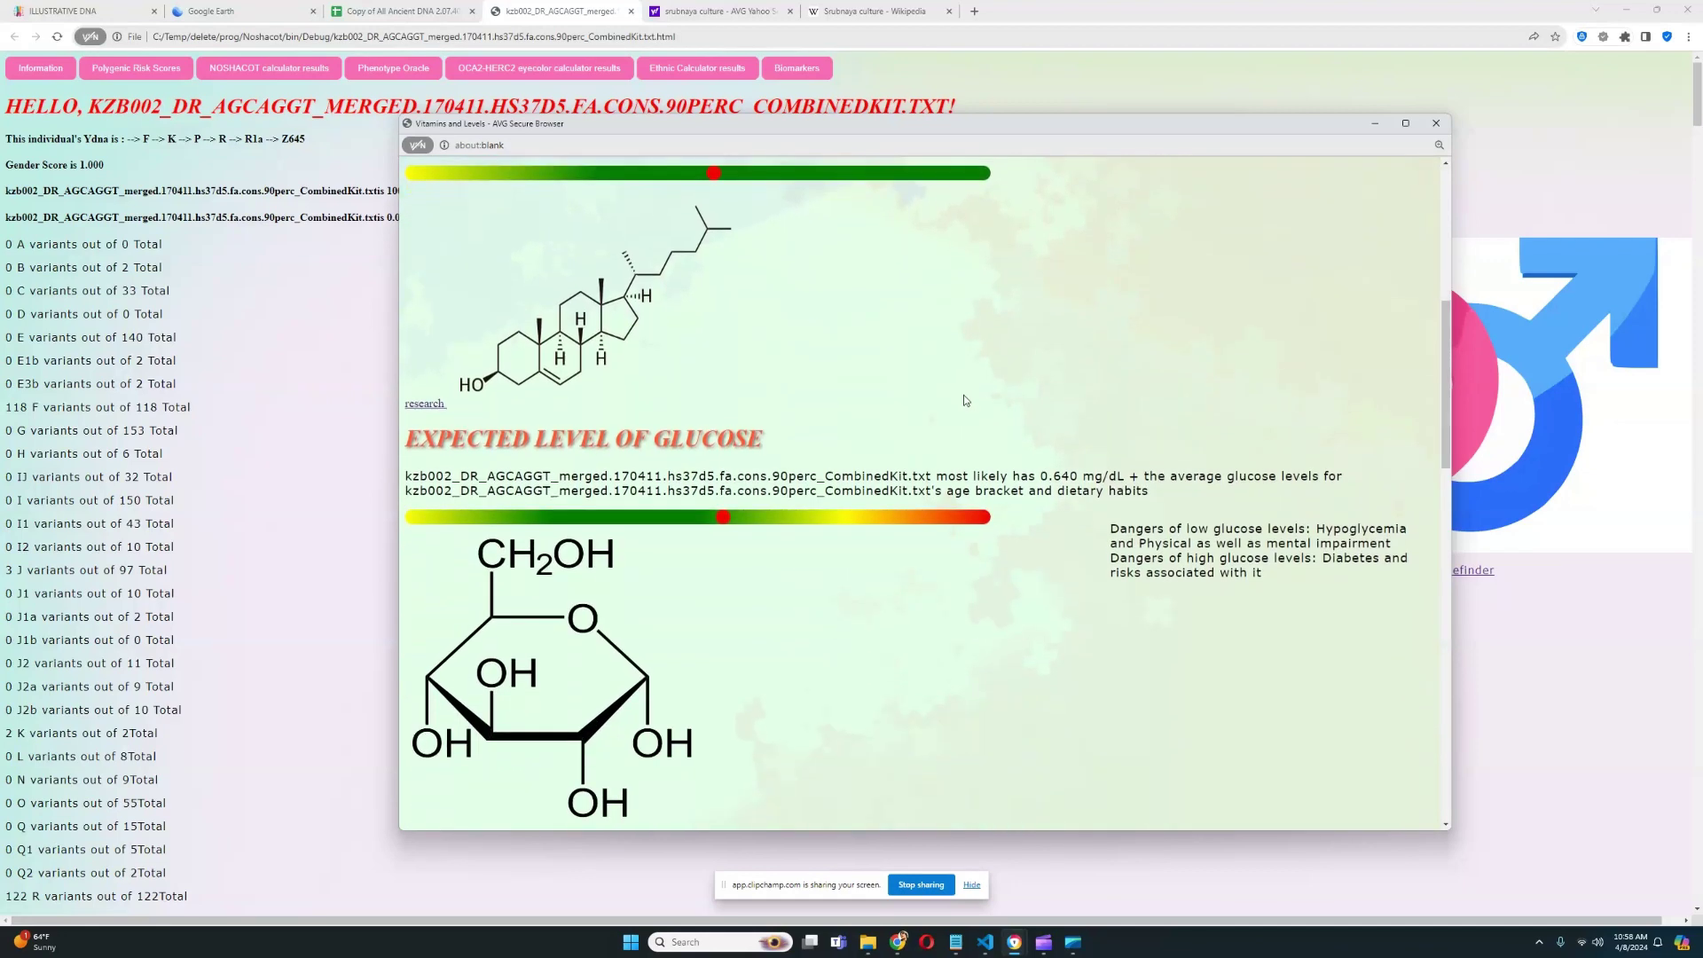
drag(1034, 408, 1179, 410)
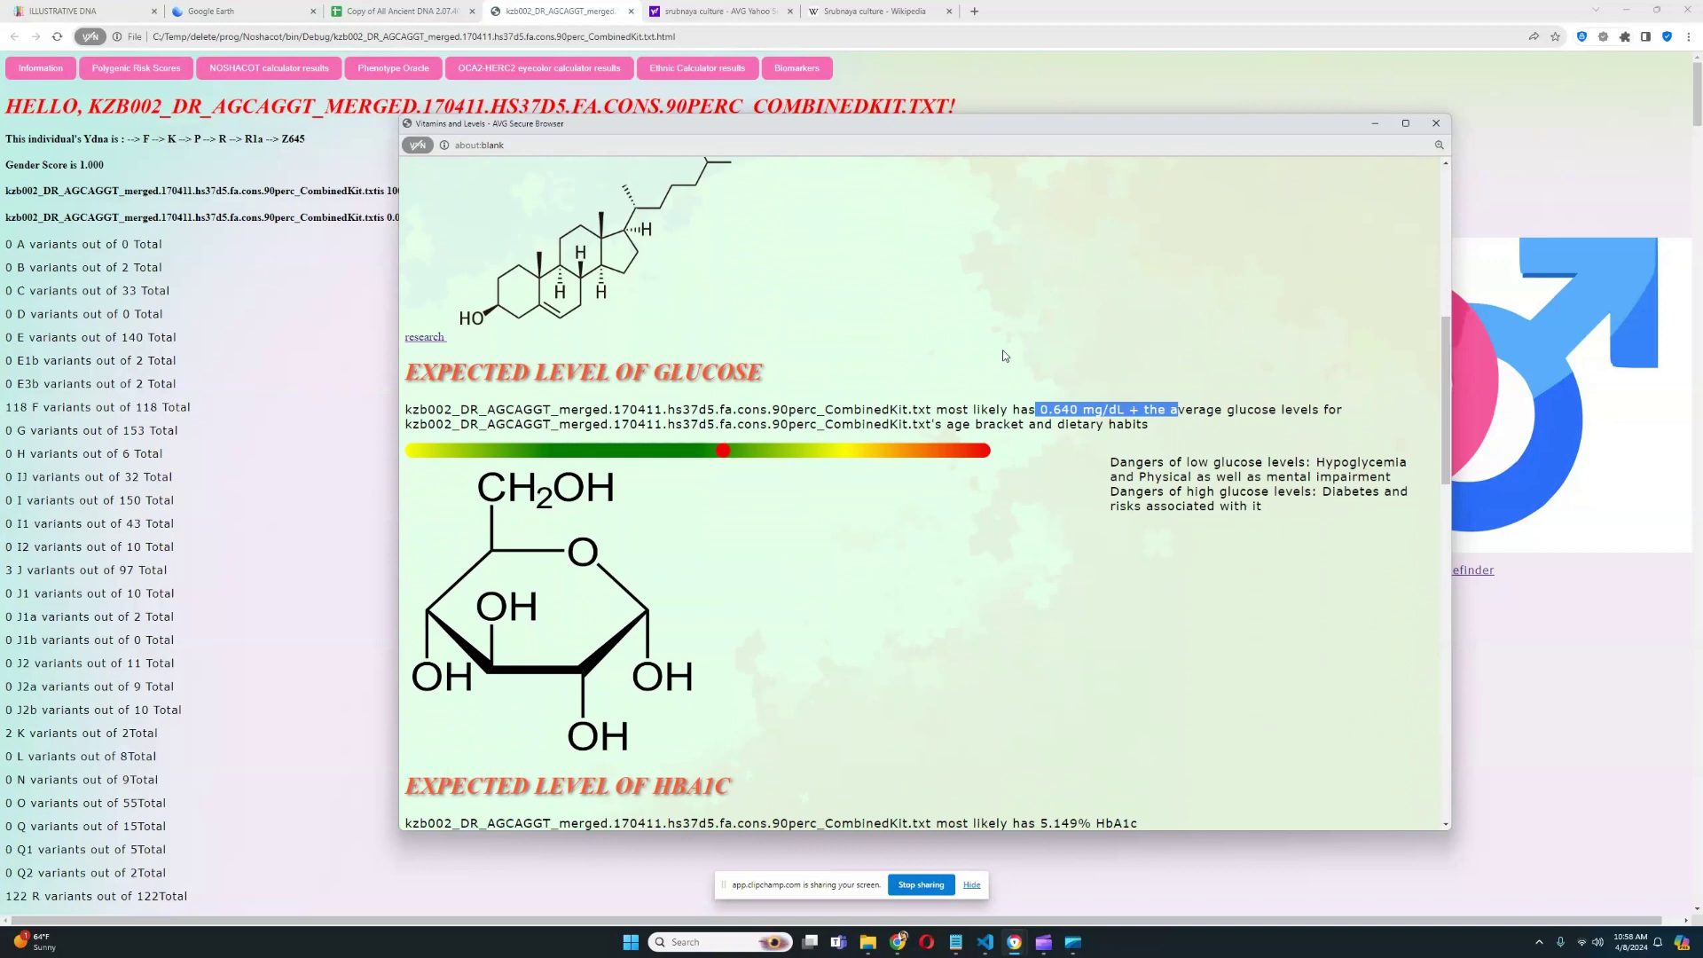
scroll(1002, 349, down, 5)
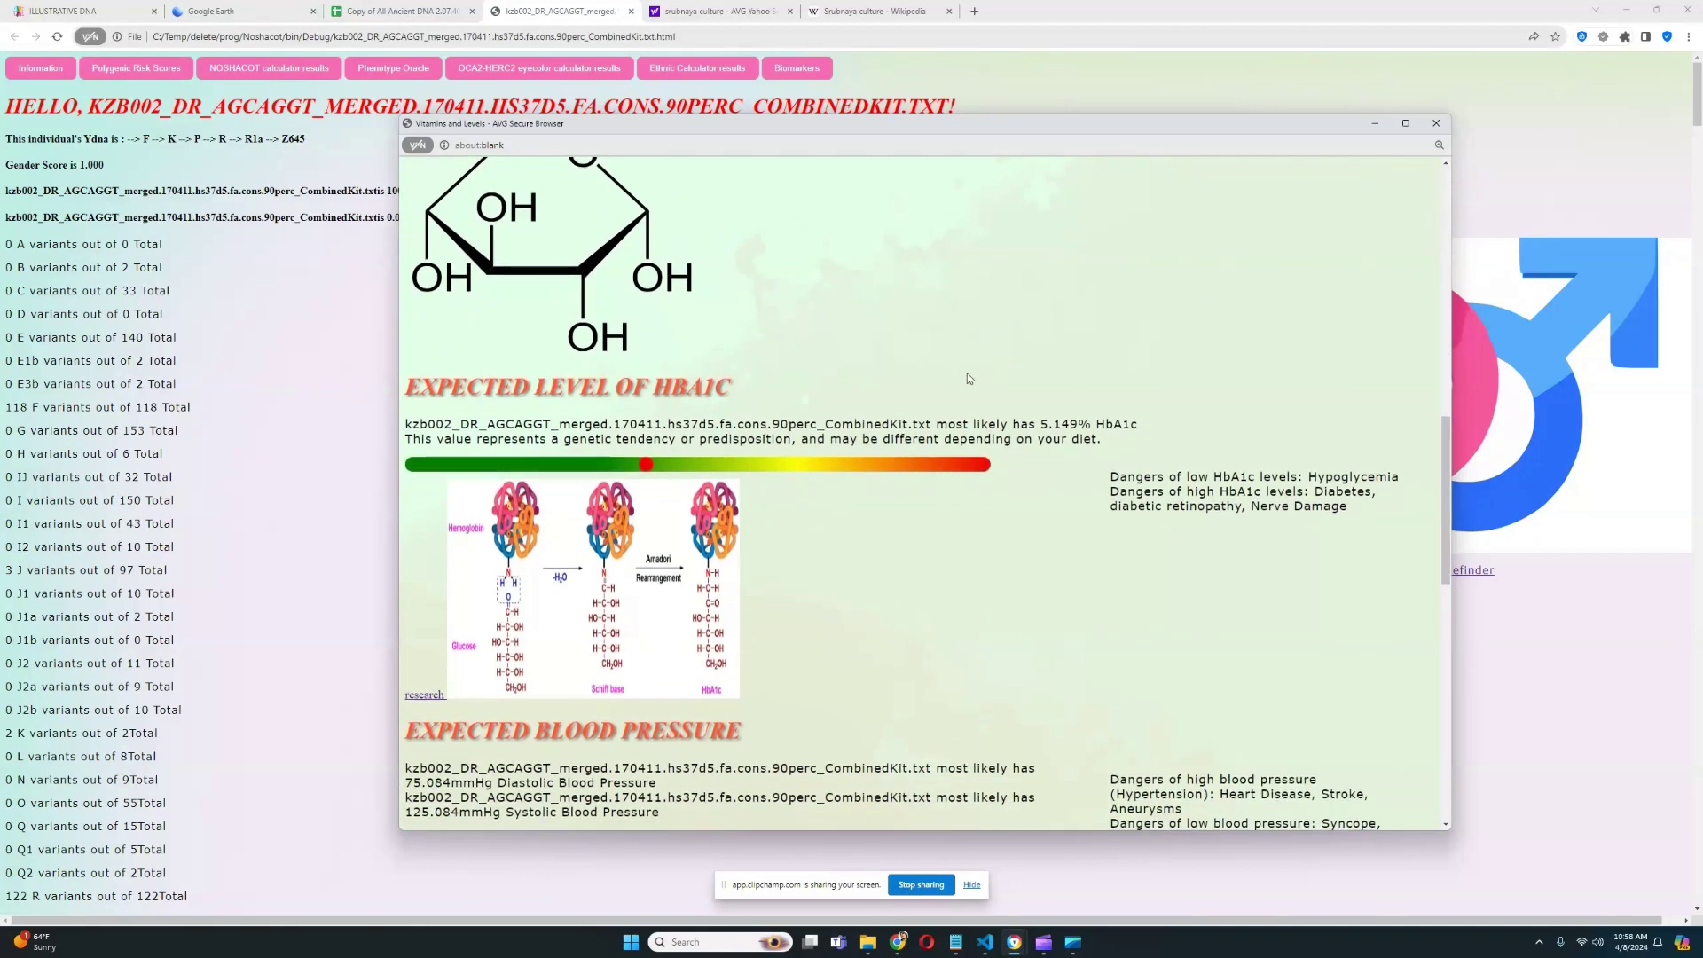
drag(1036, 424, 1144, 424)
Step: Mark the blood pressure sentences, iron 118.424 mcg/dL and SHBG -0.862 nmol/L values
scroll(1032, 396, down, 4)
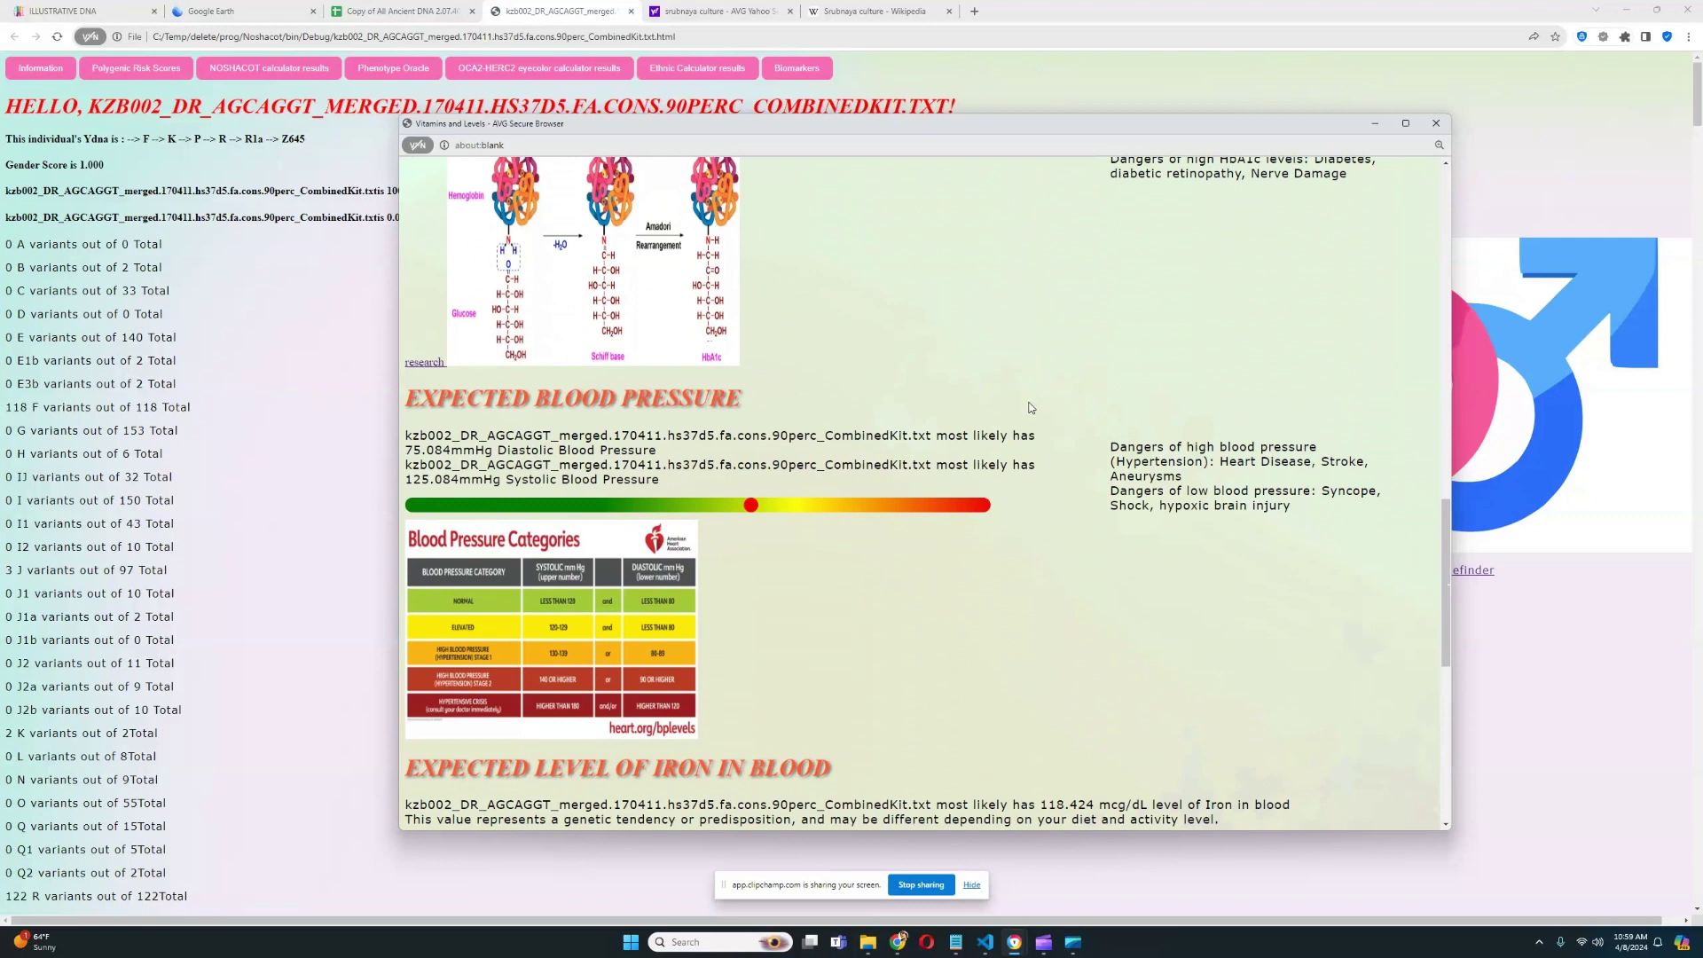
drag(689, 471, 406, 435)
click(777, 407)
scroll(796, 448, down, 4)
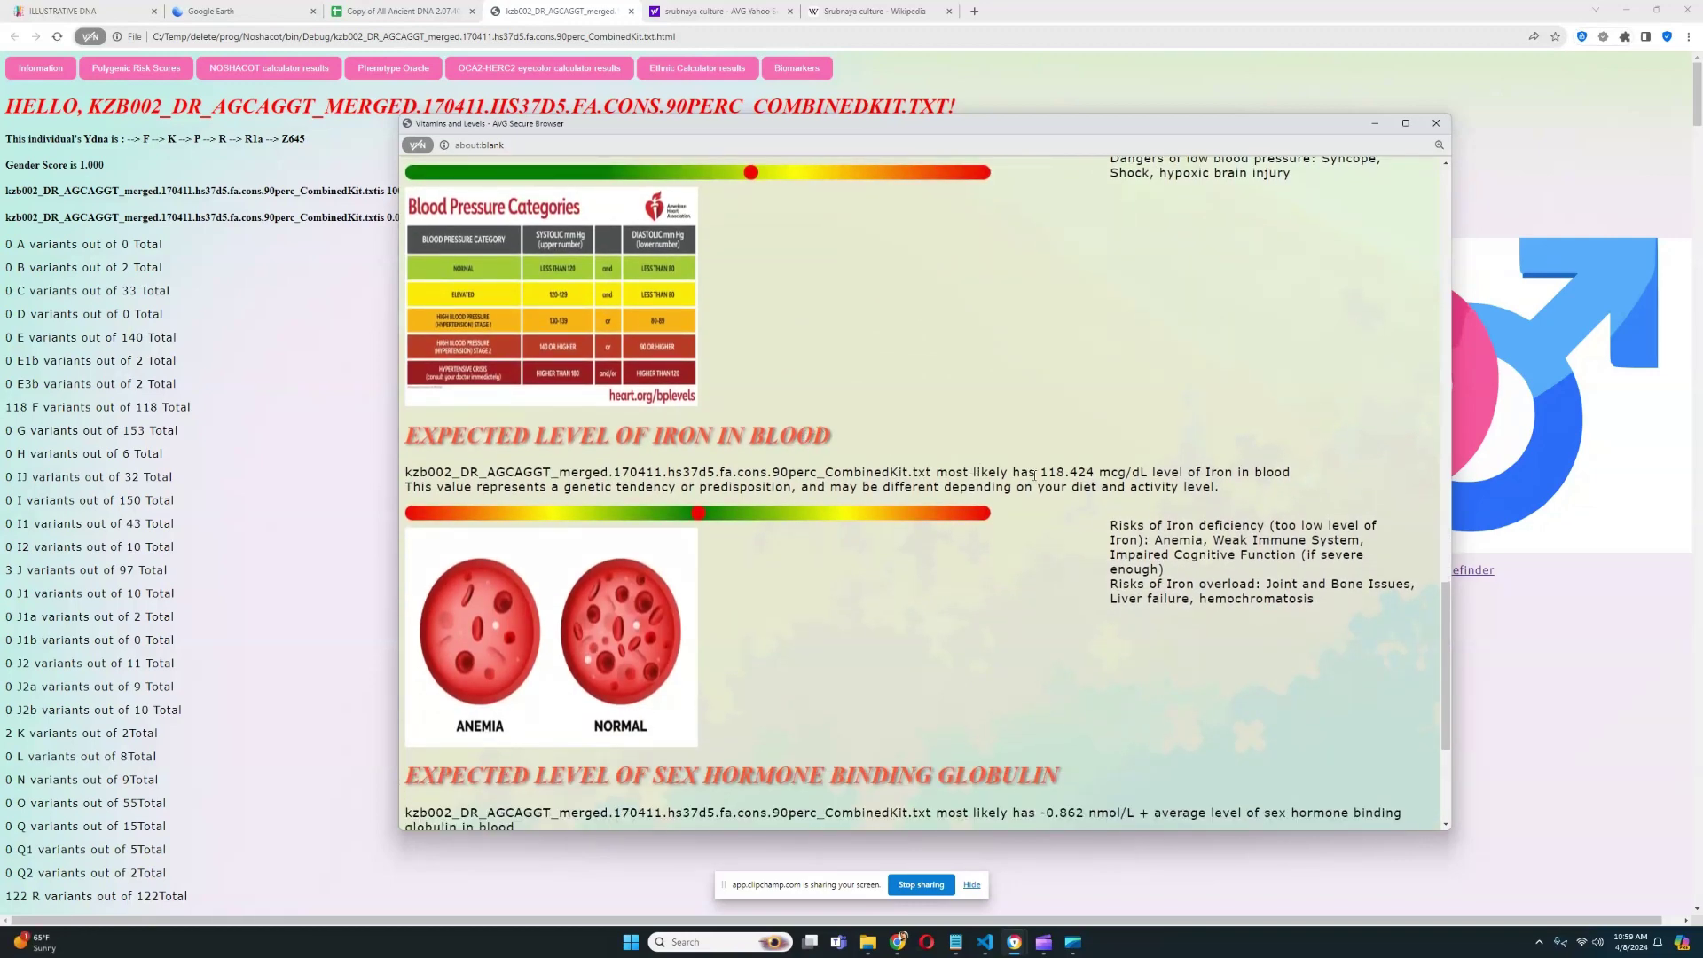
drag(1036, 472, 1175, 475)
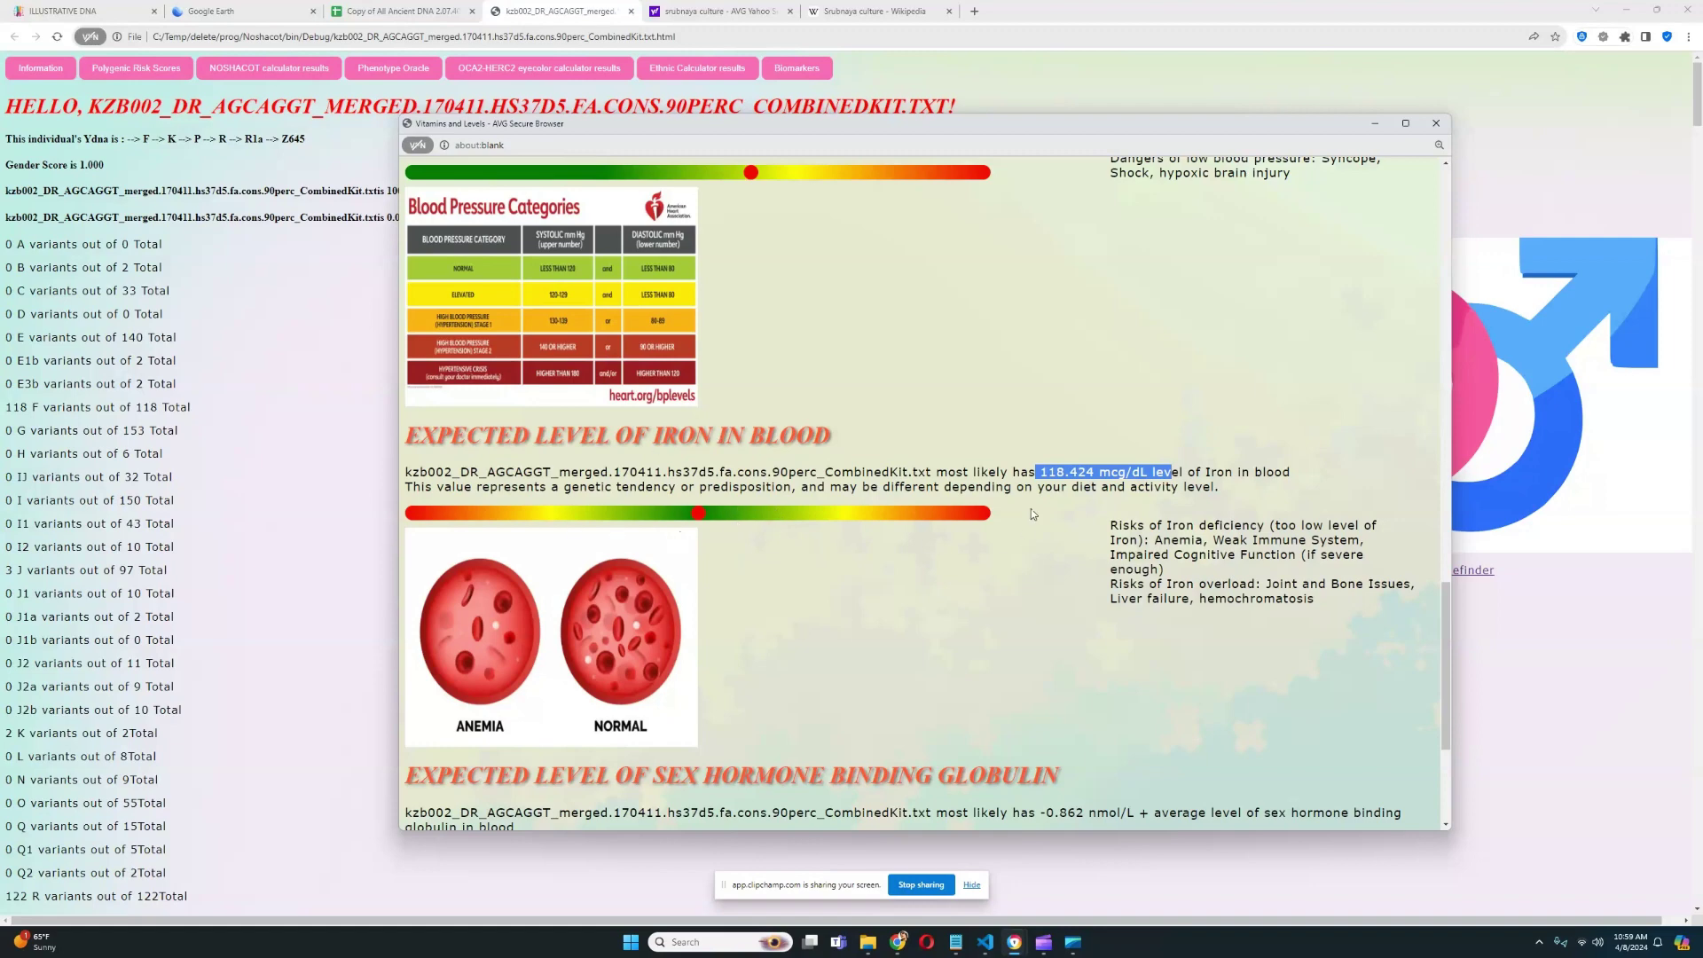
scroll(1053, 414, down, 3)
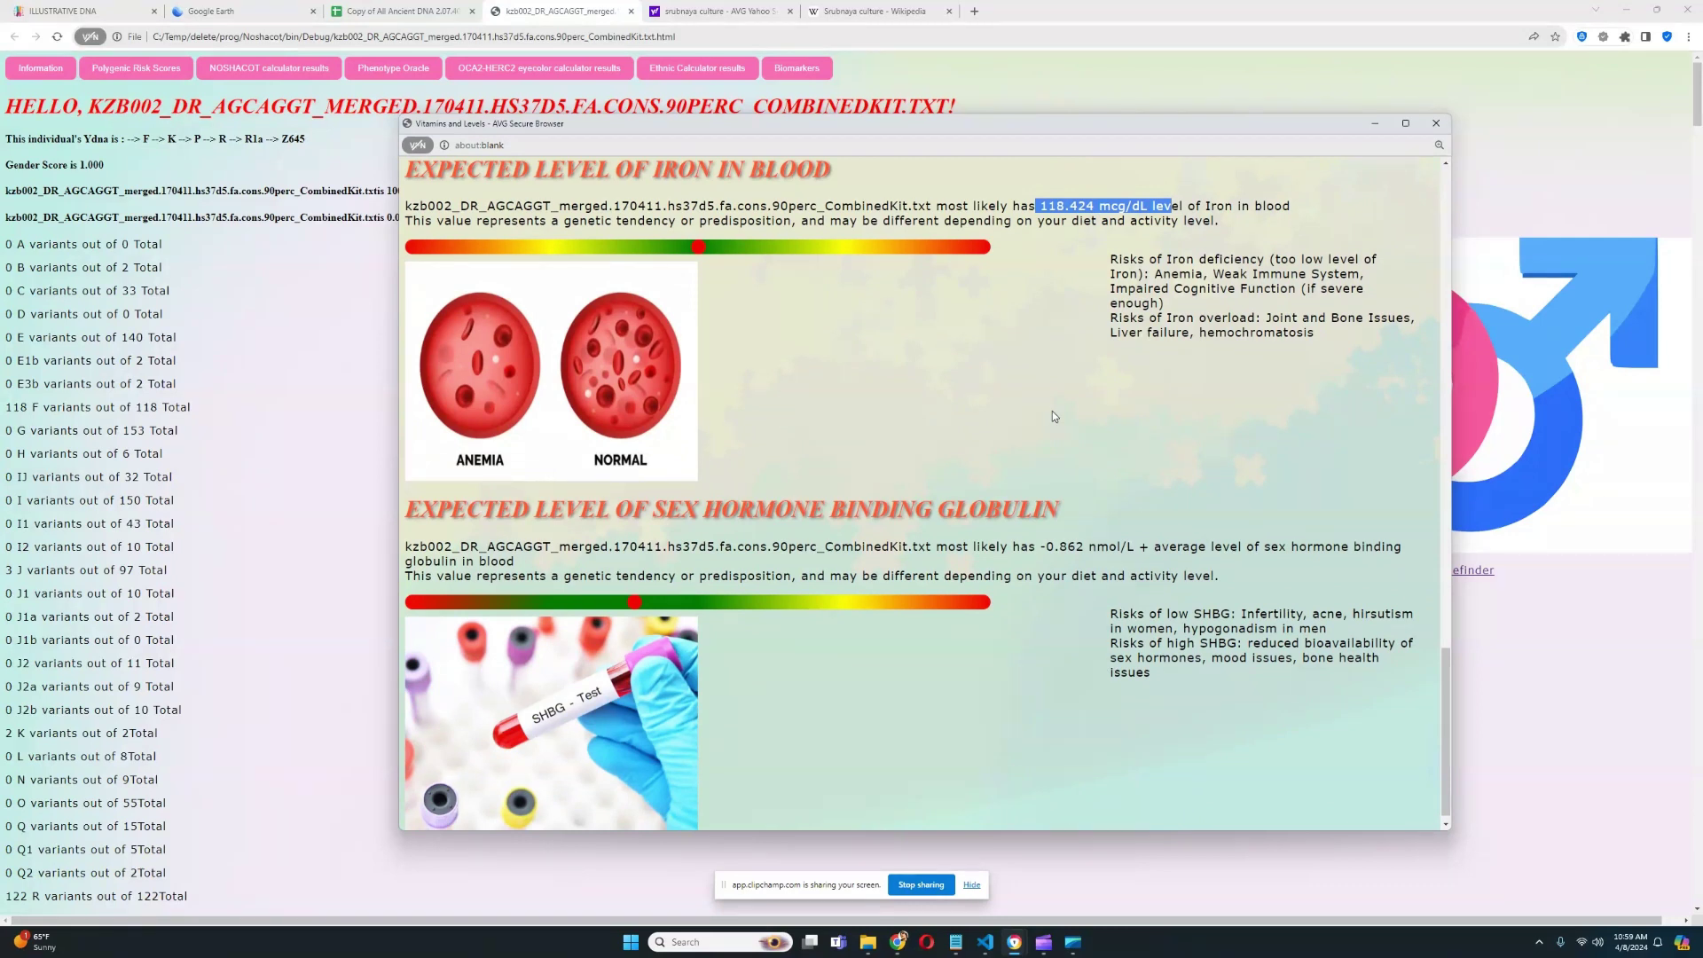
scroll(1053, 412, down, 1)
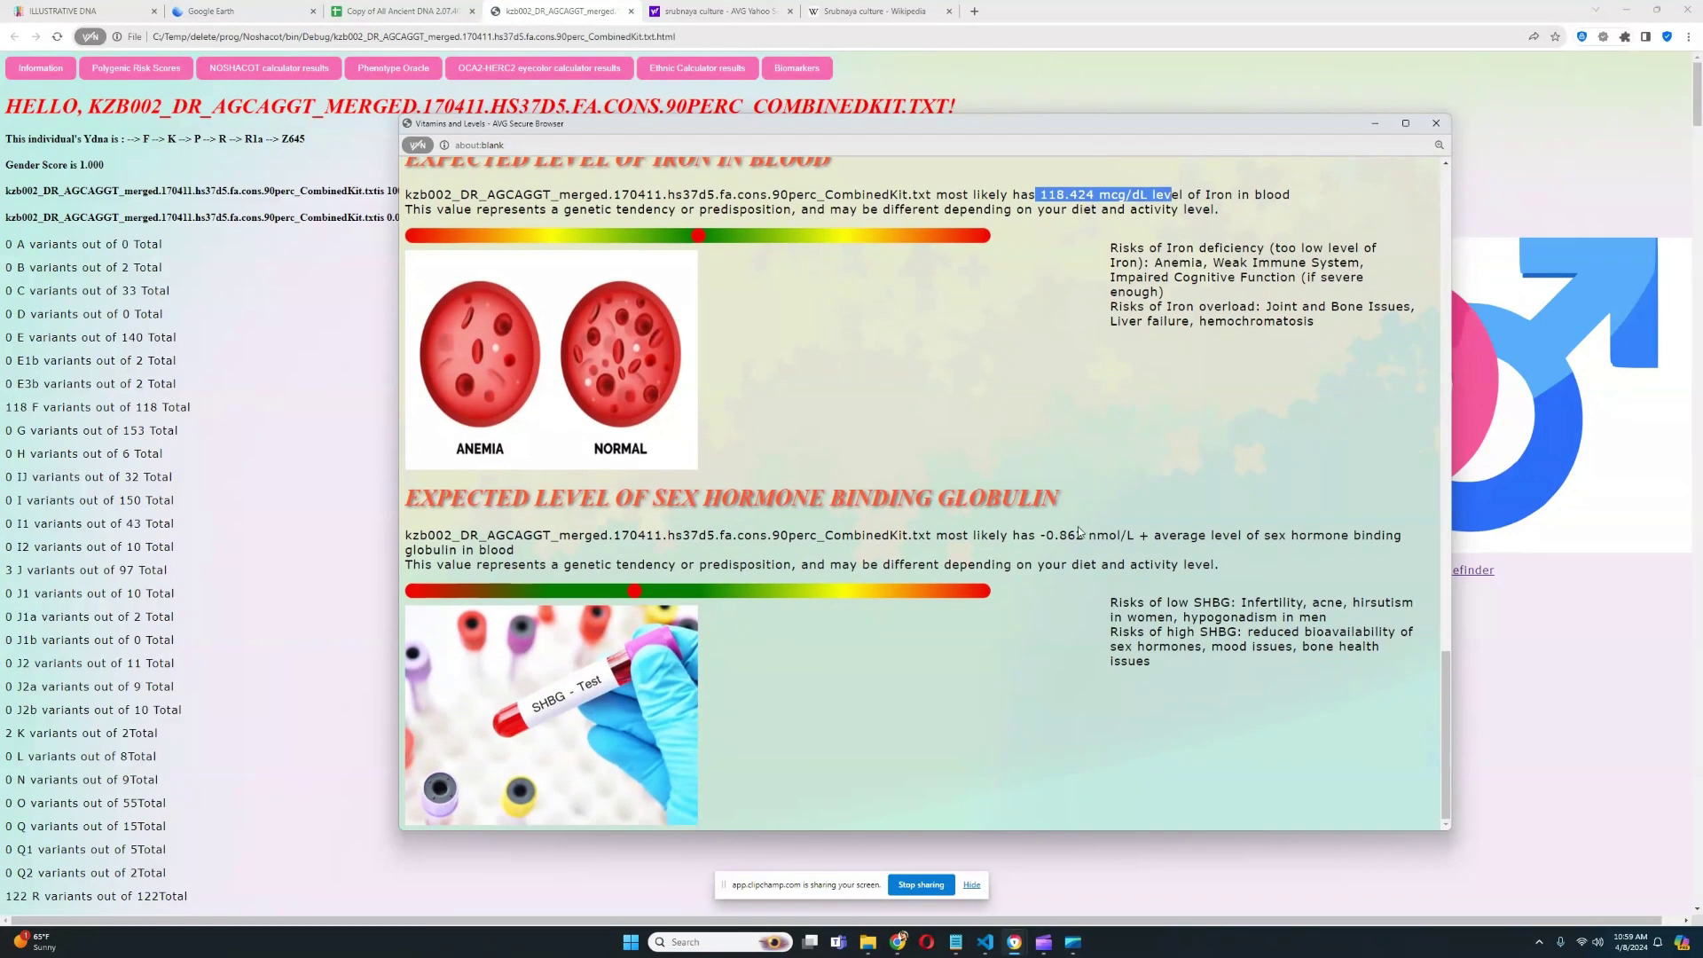
drag(1041, 535, 1137, 534)
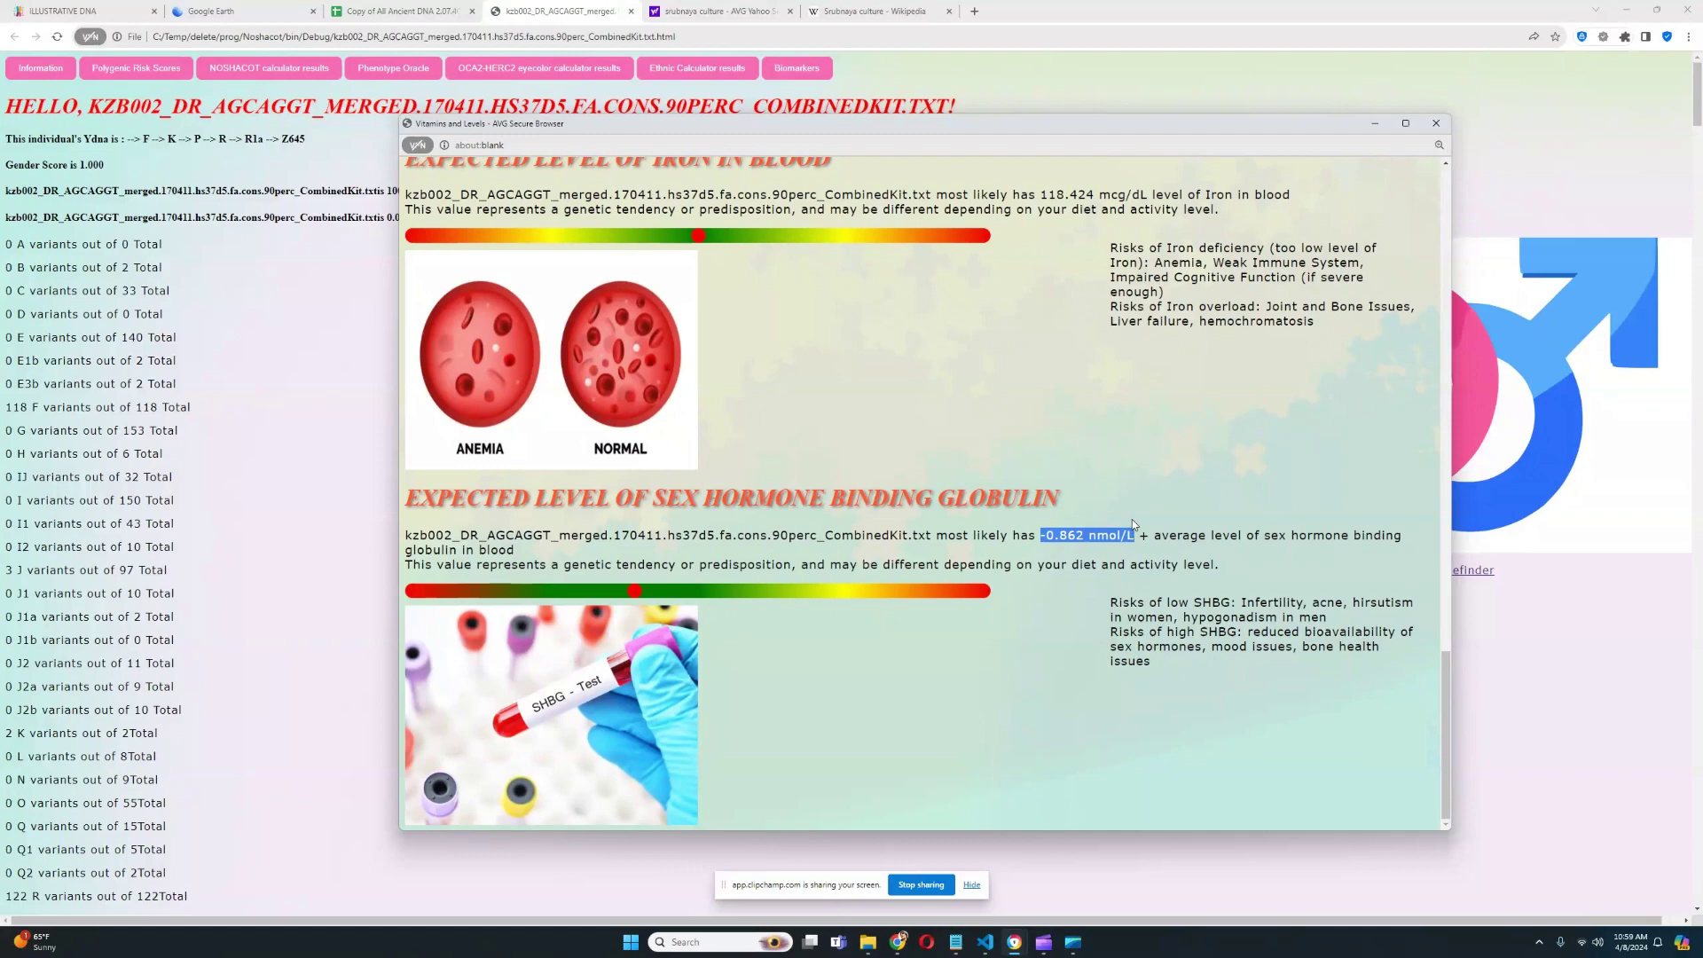
click(1091, 452)
Step: Close Vitamins and Levels and open the Polygenic Risk Scores window, centred and enlarged
scroll(1070, 391, up, 10)
scroll(1069, 390, up, 5)
click(1436, 123)
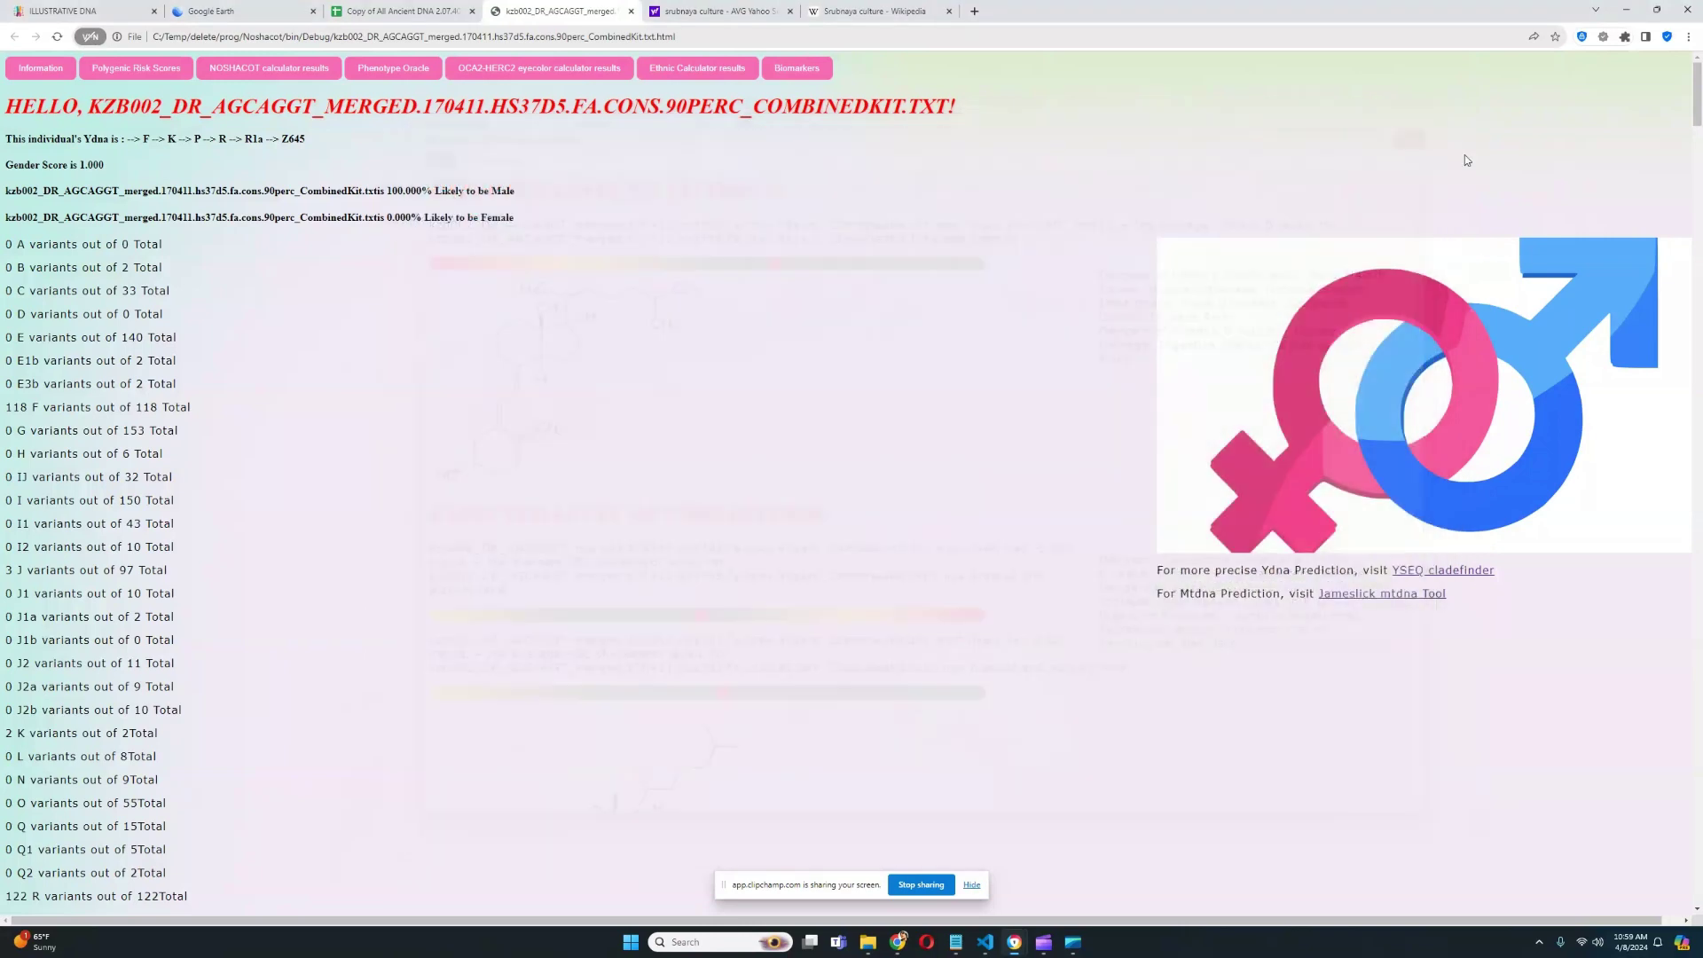
click(136, 69)
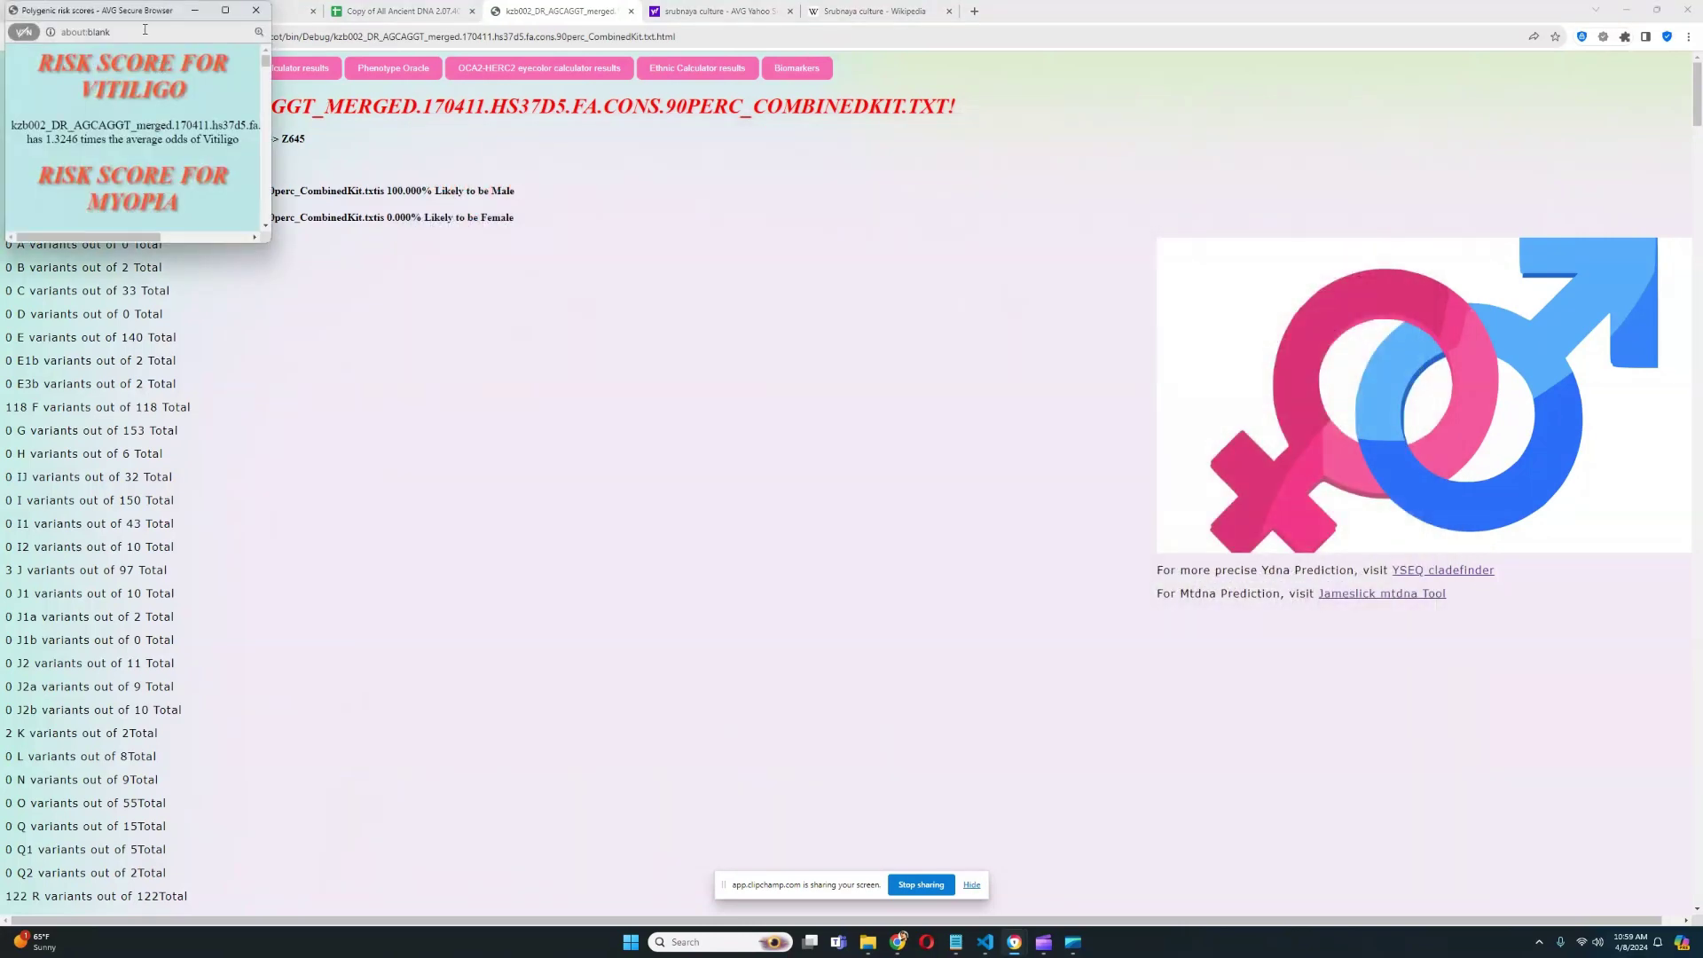
drag(111, 12, 474, 110)
drag(634, 350, 1257, 775)
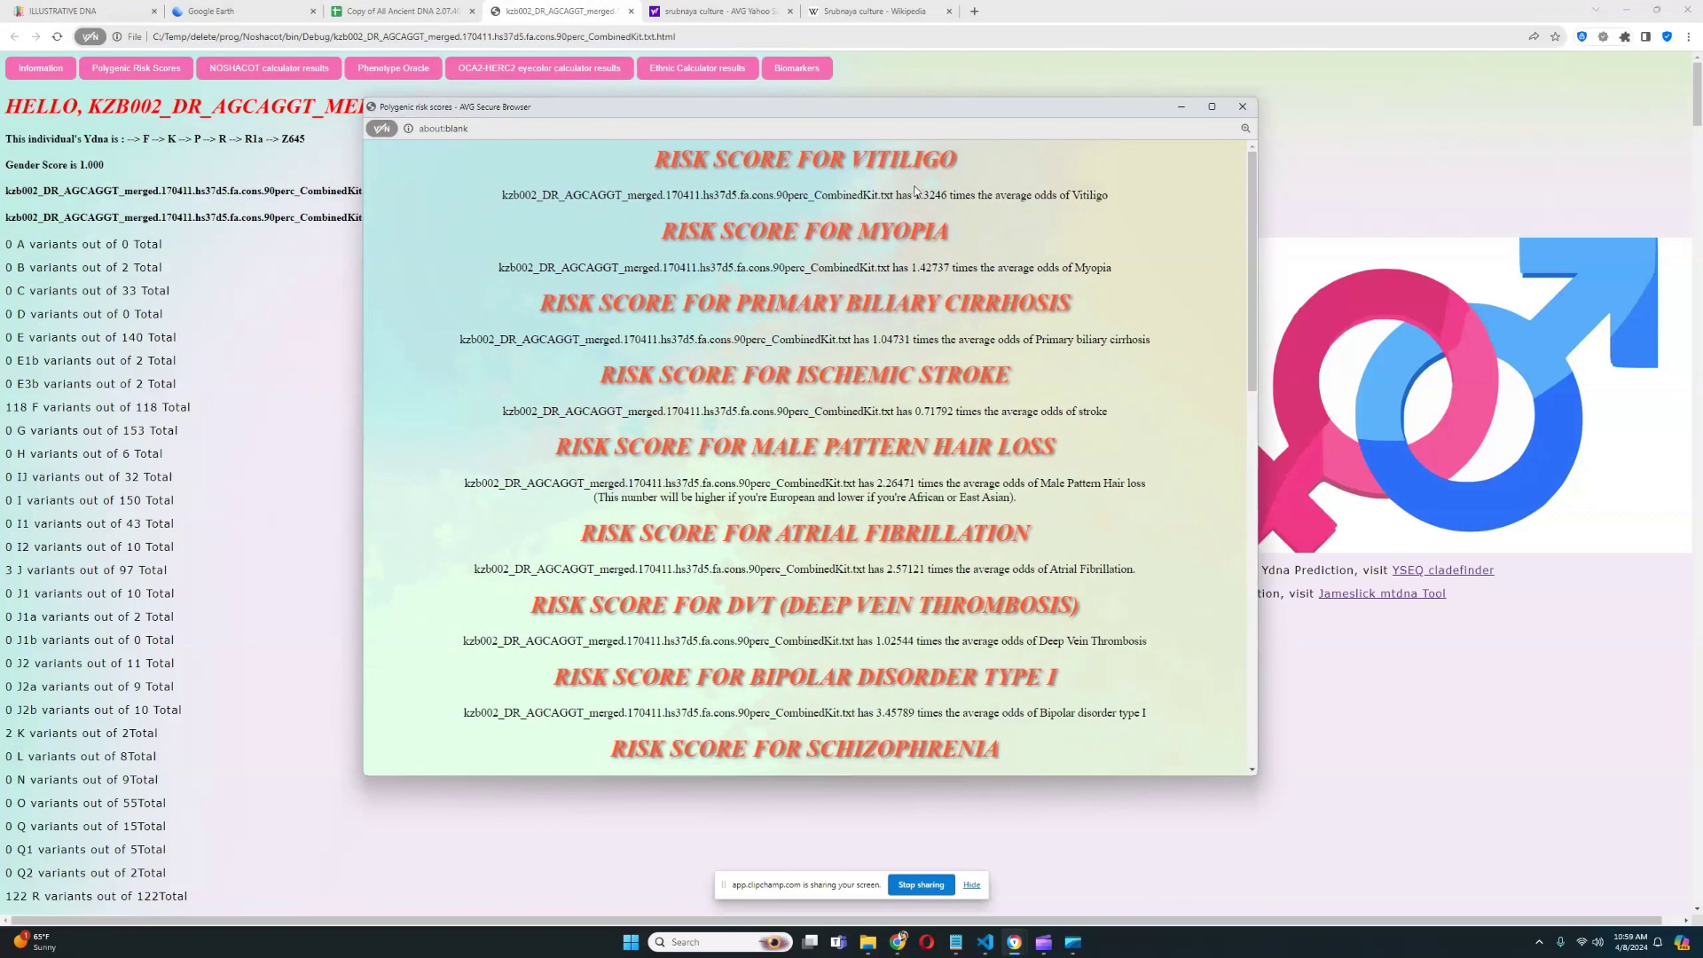
Step: Mark the Vitiligo 1.3246, Myopia and primary biliary cirrhosis 1.04731 odds values
drag(915, 195, 949, 195)
drag(910, 267, 946, 269)
drag(872, 340, 911, 340)
scroll(922, 337, down, 1)
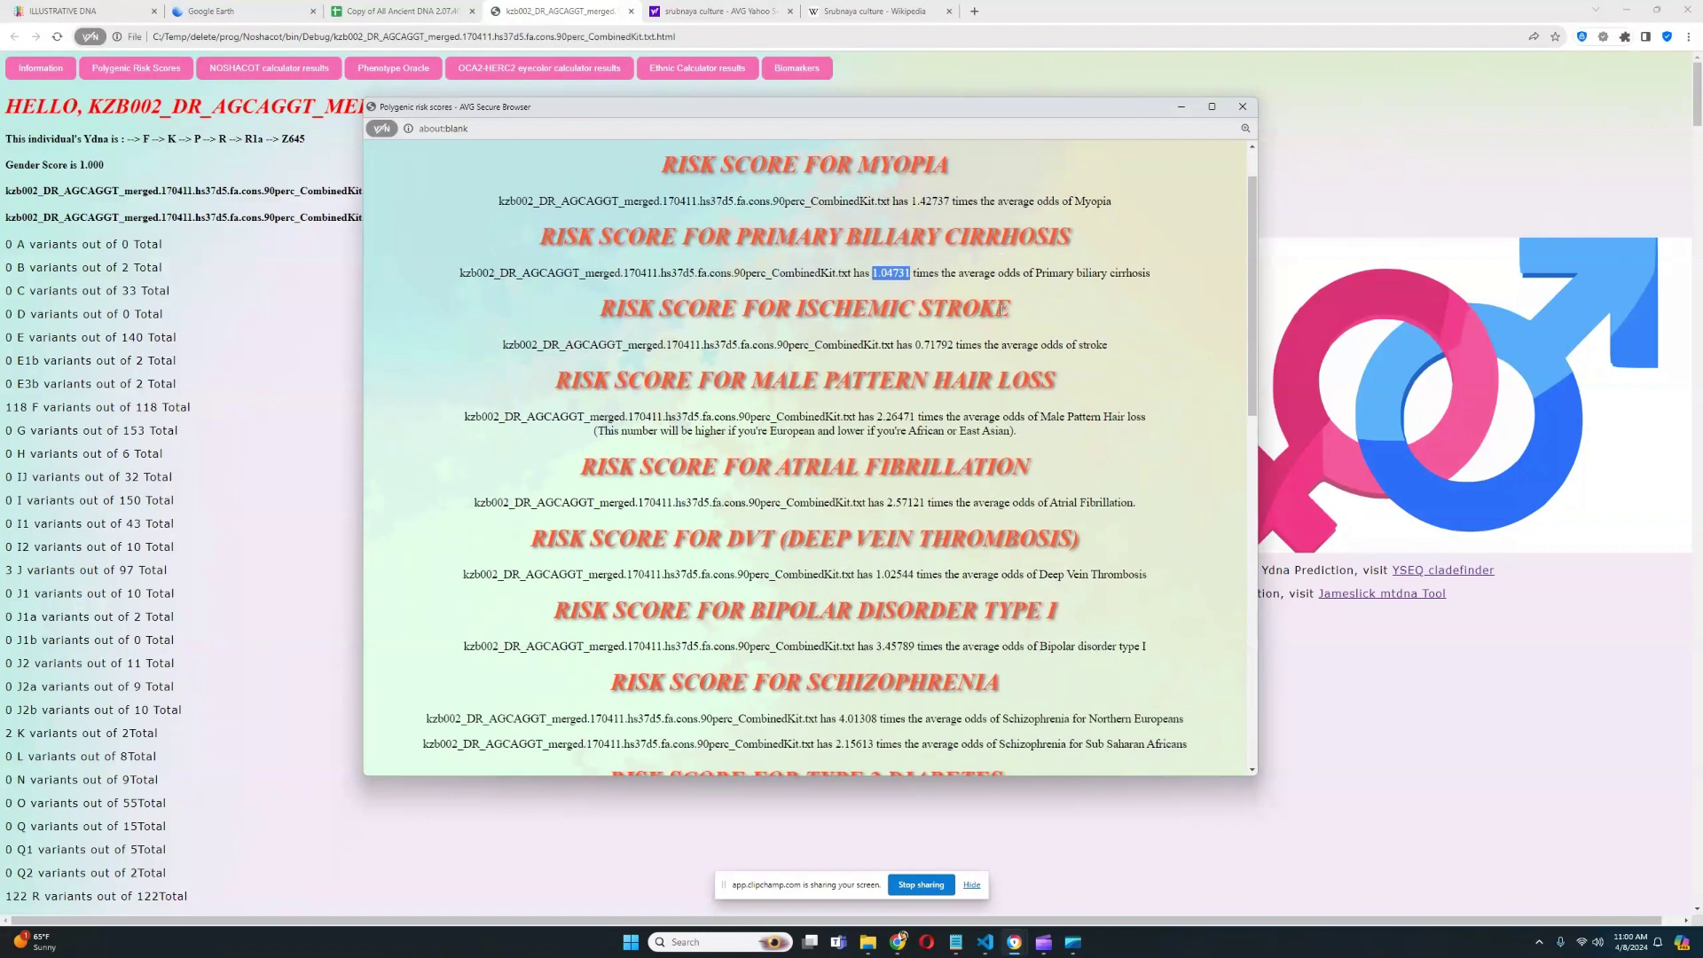
mouse_move(915, 342)
mouse_down()
mouse_move(956, 344)
mouse_move(916, 349)
mouse_up()
scroll(956, 344, down, 1)
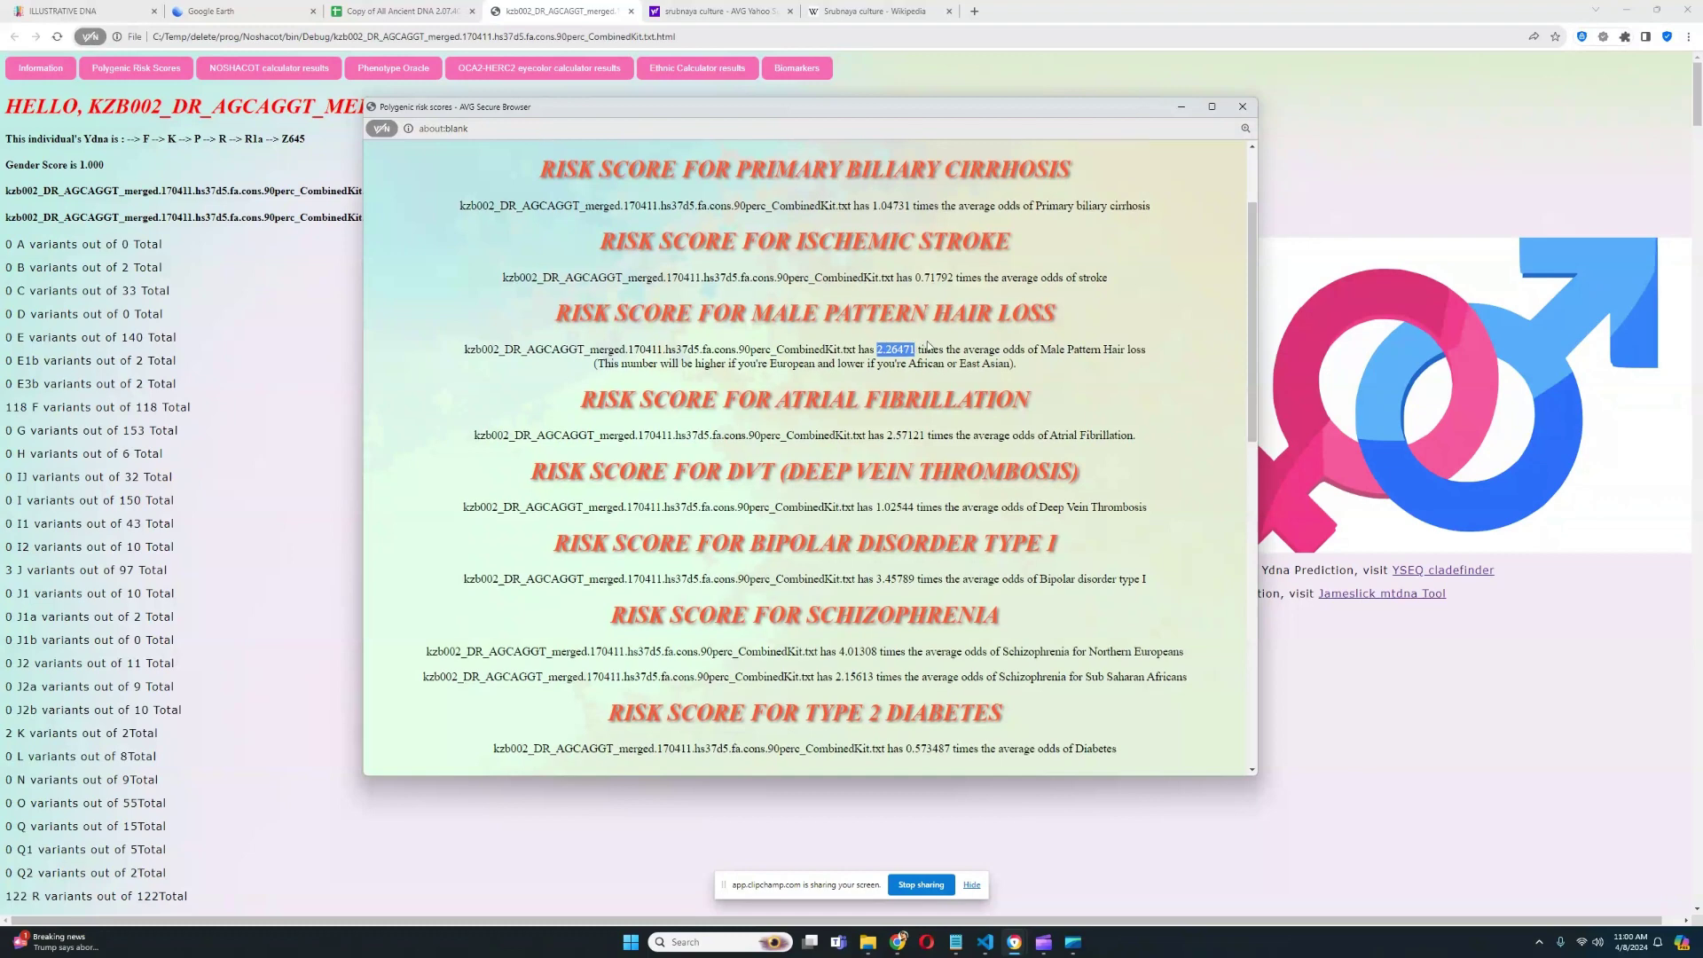
scroll(920, 348, down, 3)
Step: Mark bipolar 3.45789, schizophrenia 4.01308 and Type 2 Diabetes 0.573487 odds, down to multiple sclerosis
mouse_move(886, 302)
mouse_down()
mouse_move(929, 301)
mouse_move(889, 308)
mouse_move(917, 308)
mouse_up()
scroll(946, 352, down, 1)
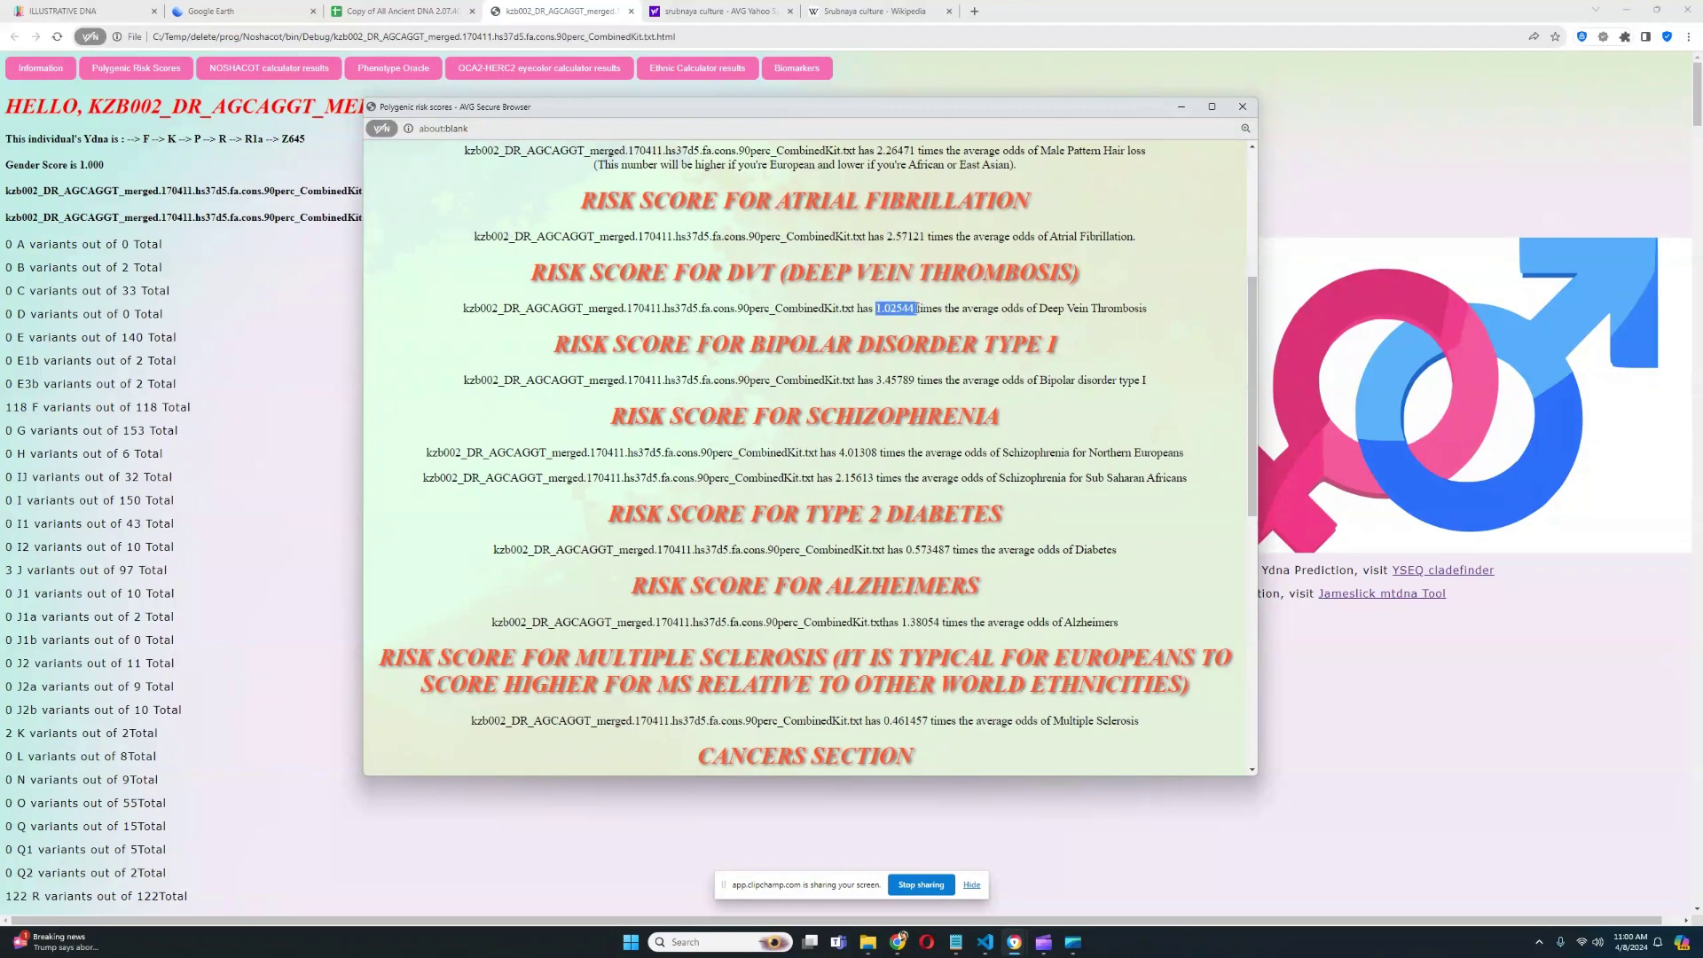
scroll(951, 382, down, 1)
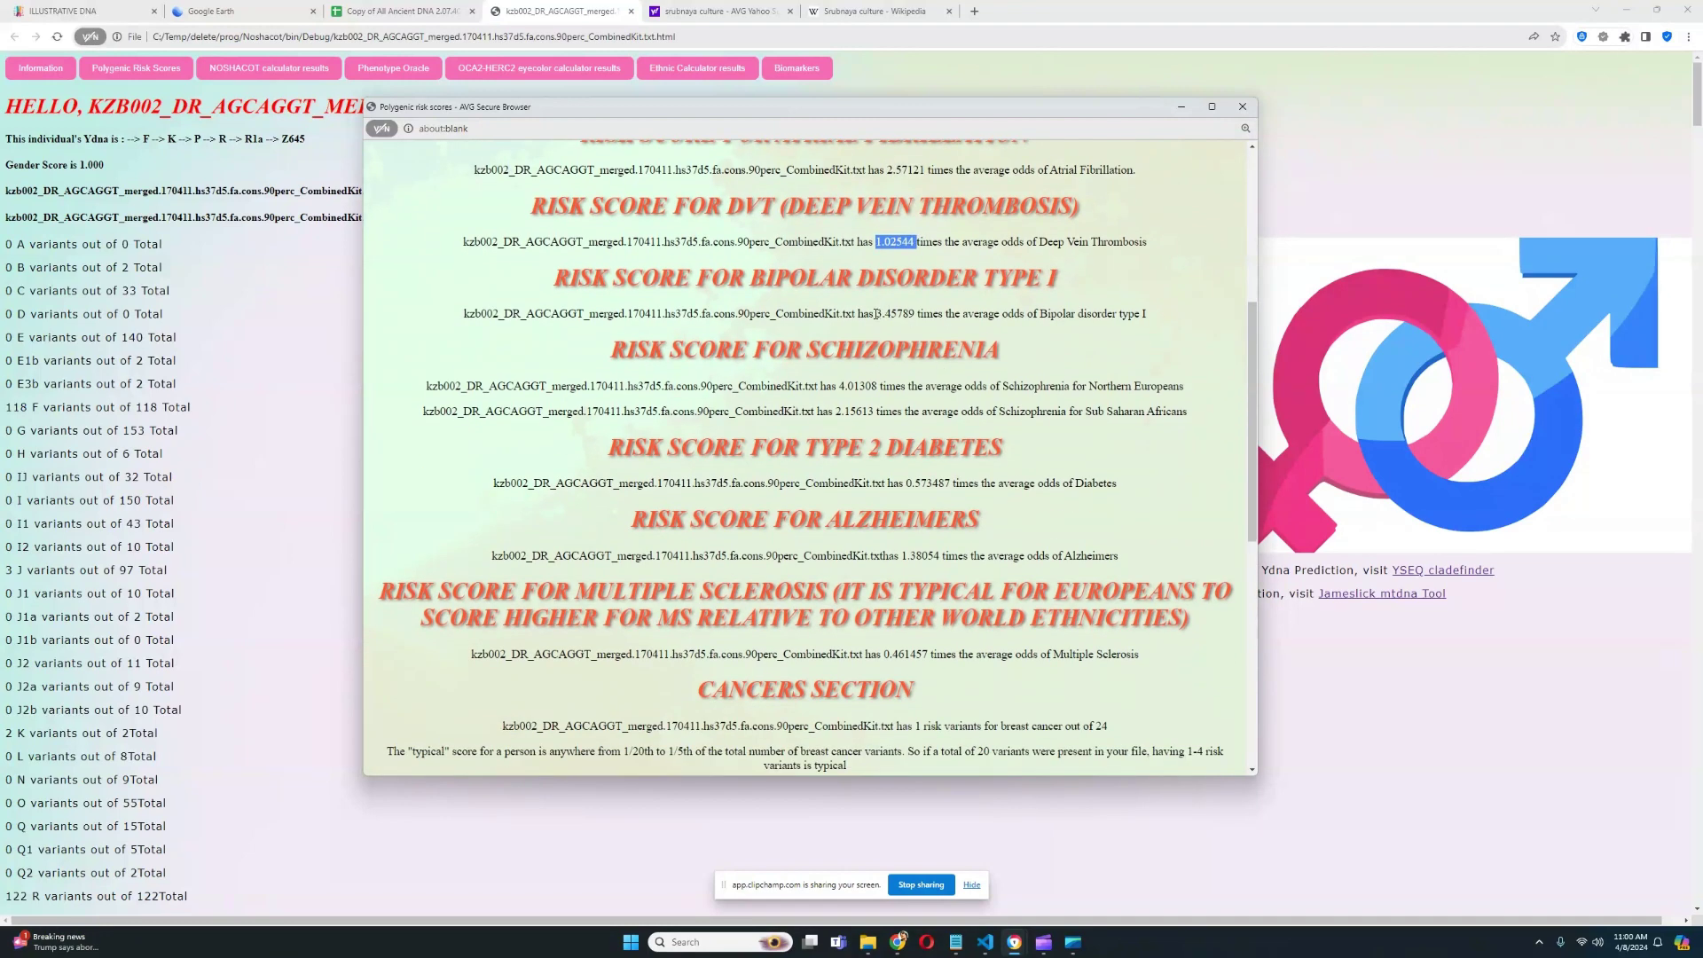
drag(876, 314, 916, 314)
drag(840, 386, 881, 385)
scroll(1002, 430, down, 1)
drag(905, 416, 948, 416)
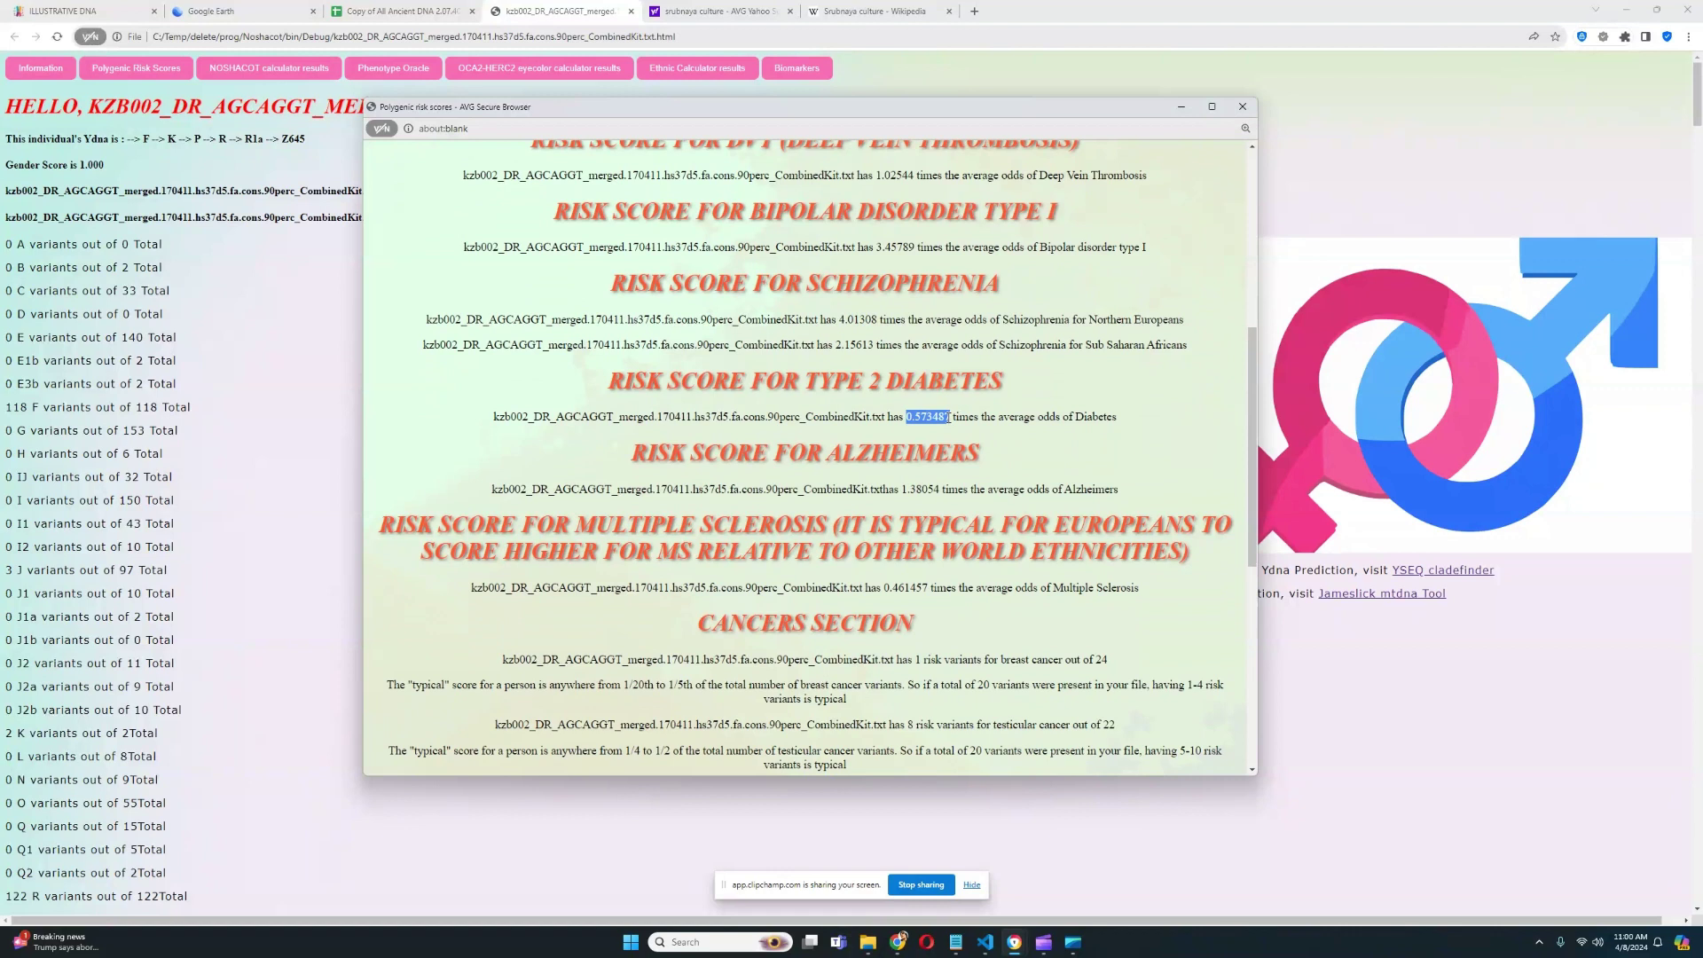
scroll(949, 416, down, 1)
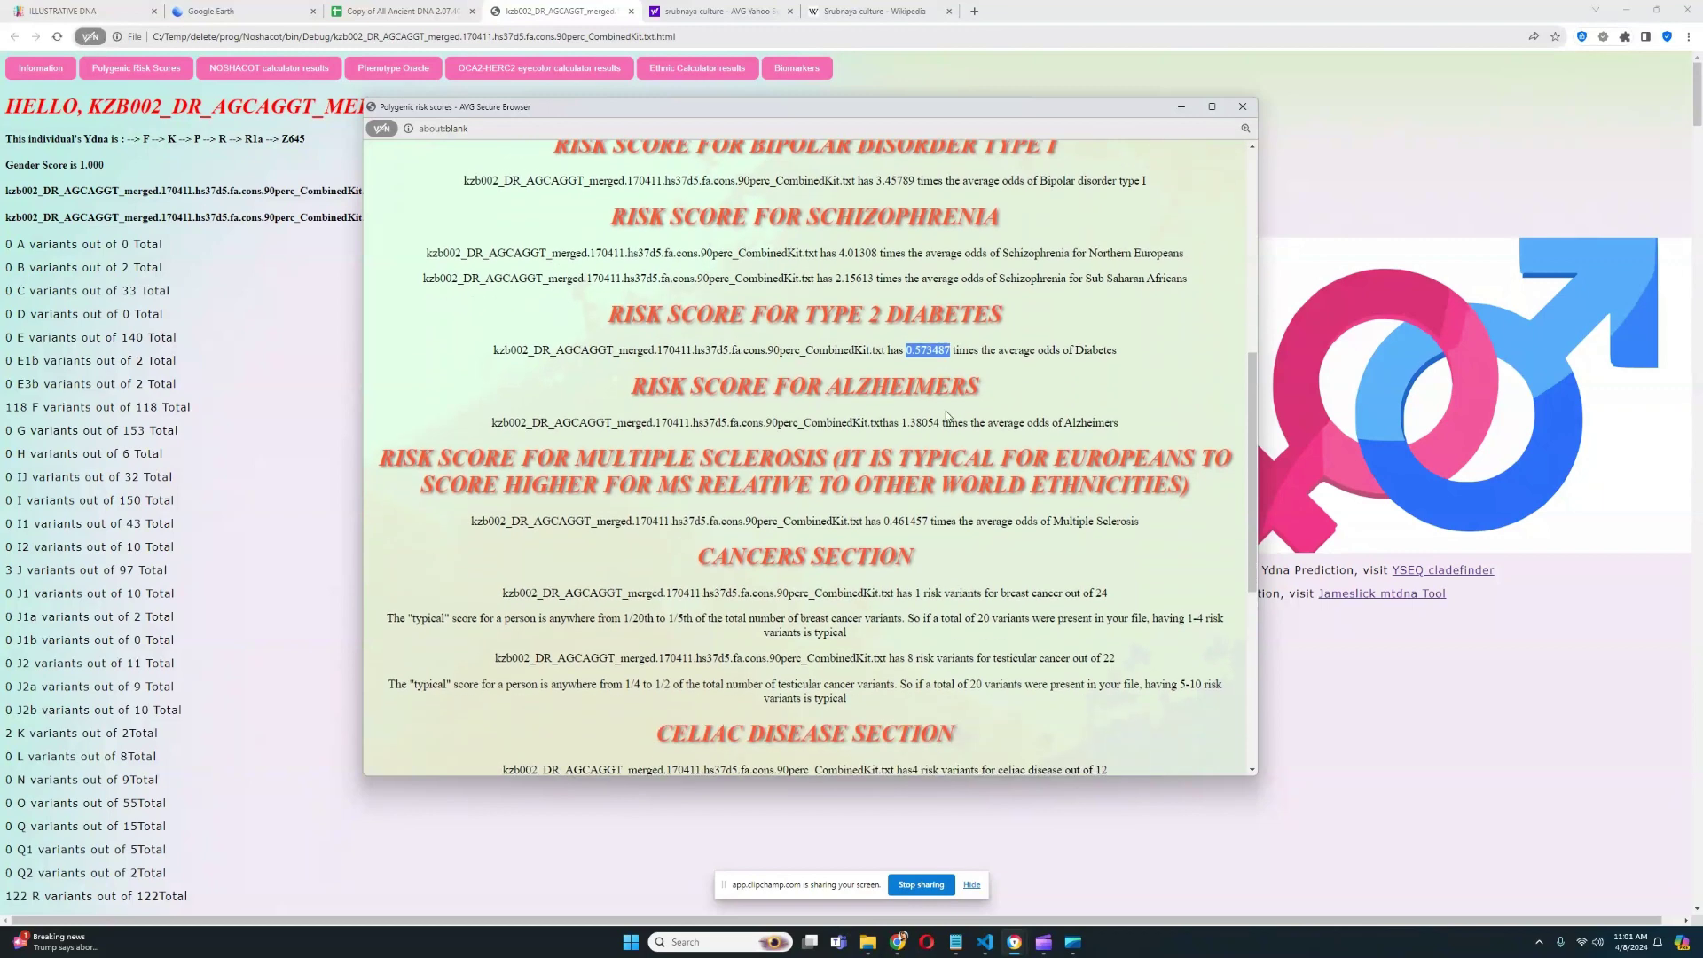
drag(898, 422, 929, 385)
scroll(948, 416, down, 2)
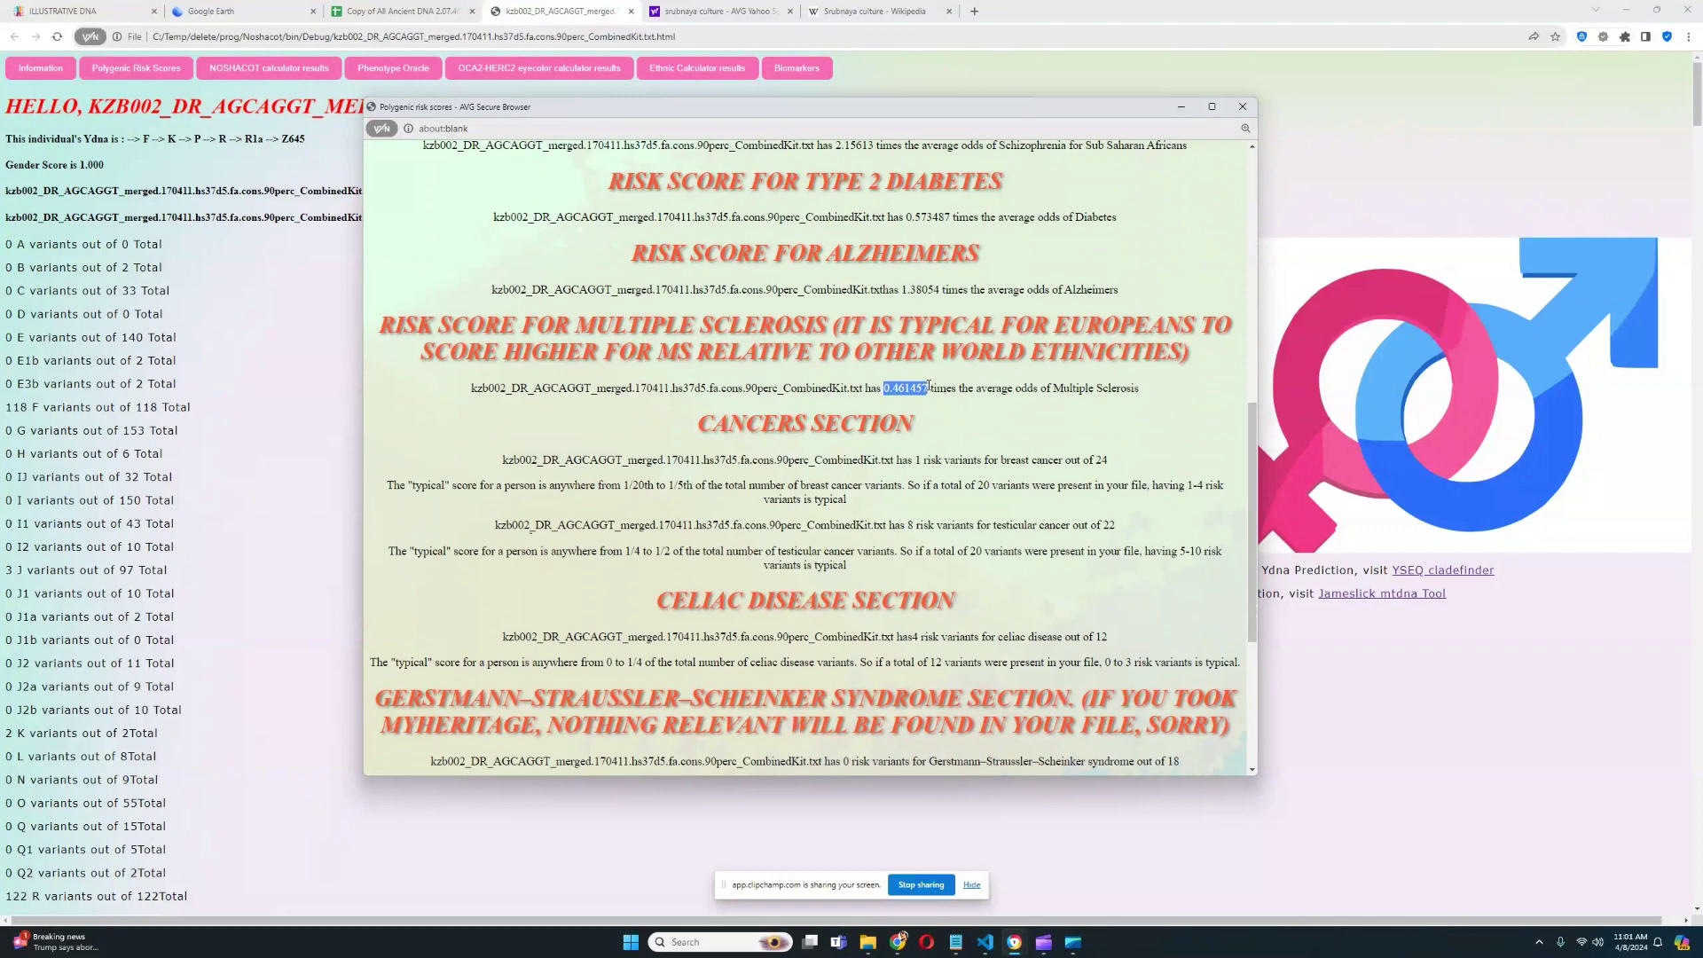
Step: Mark the breast cancer, testicular cancer and celiac disease risk-variant counts
scroll(929, 385, down, 2)
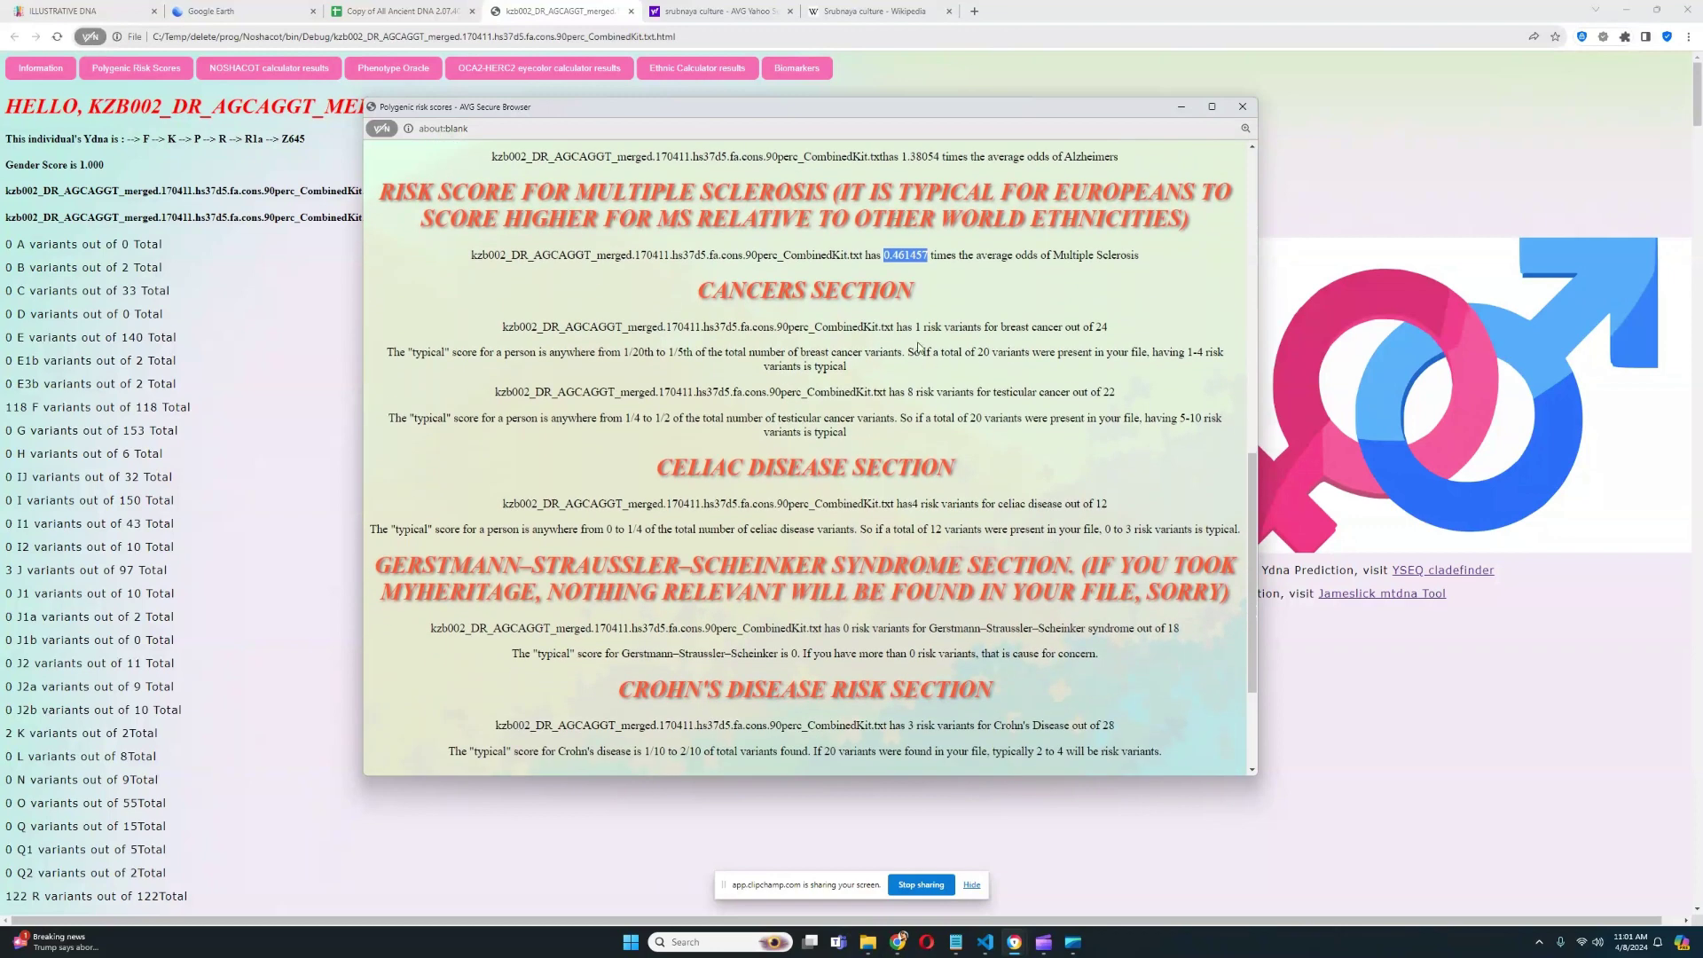
drag(911, 326, 1116, 328)
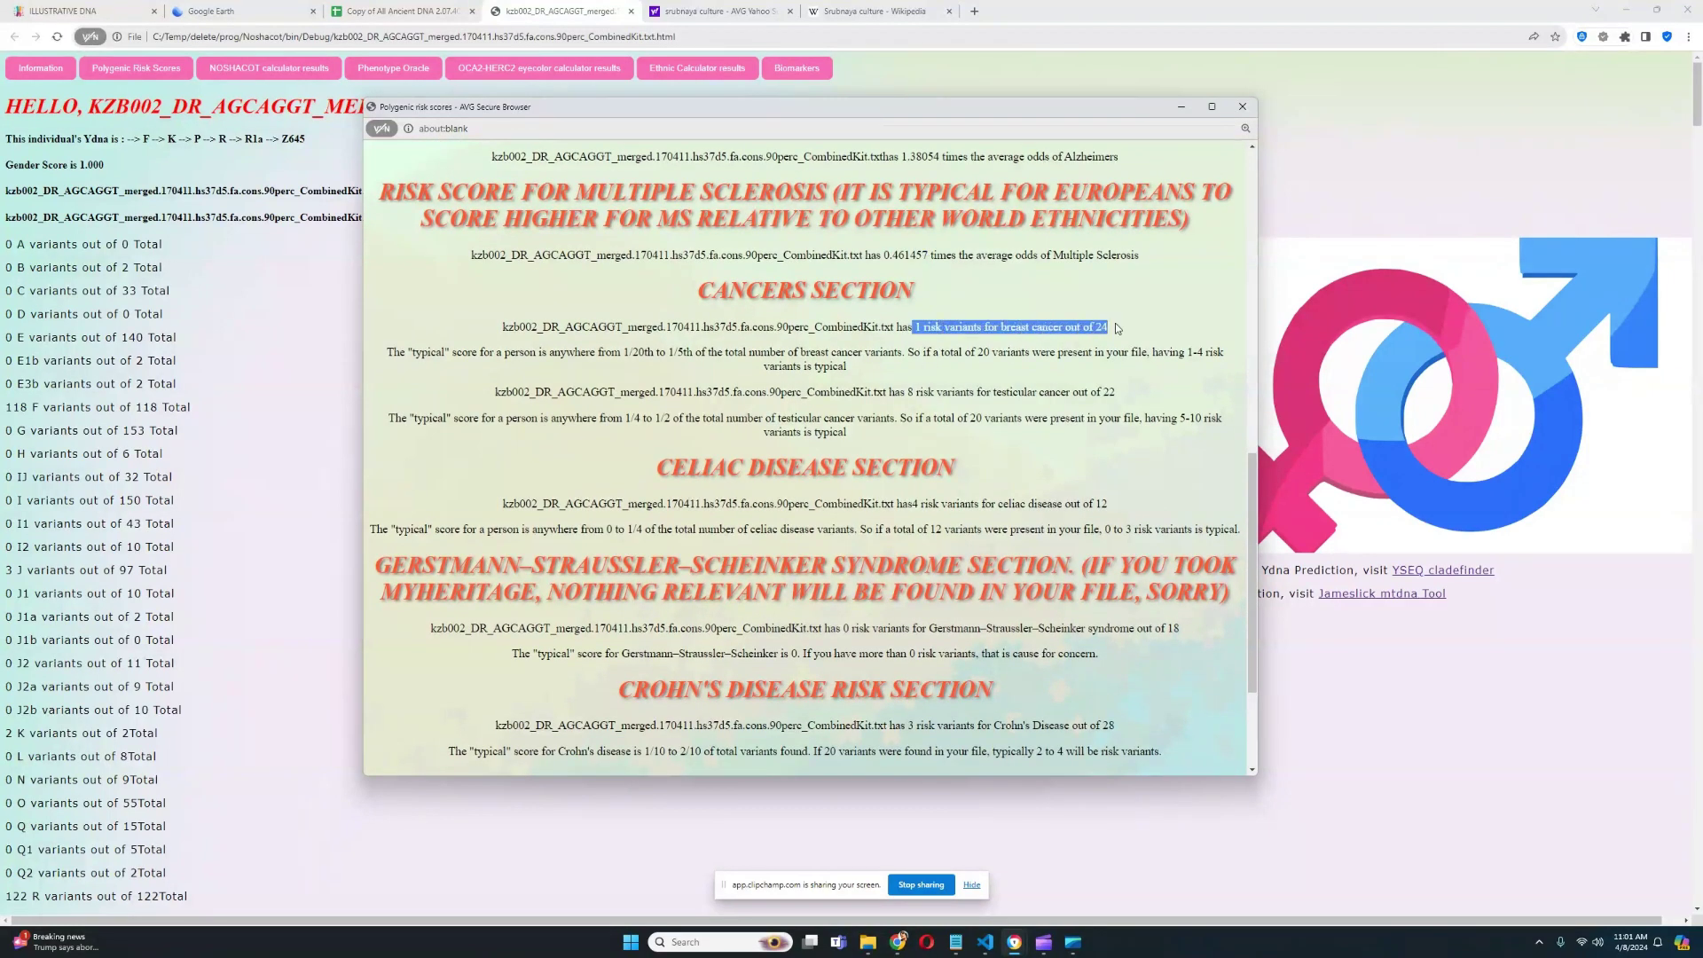
drag(909, 391, 1118, 392)
scroll(1064, 382, down, 2)
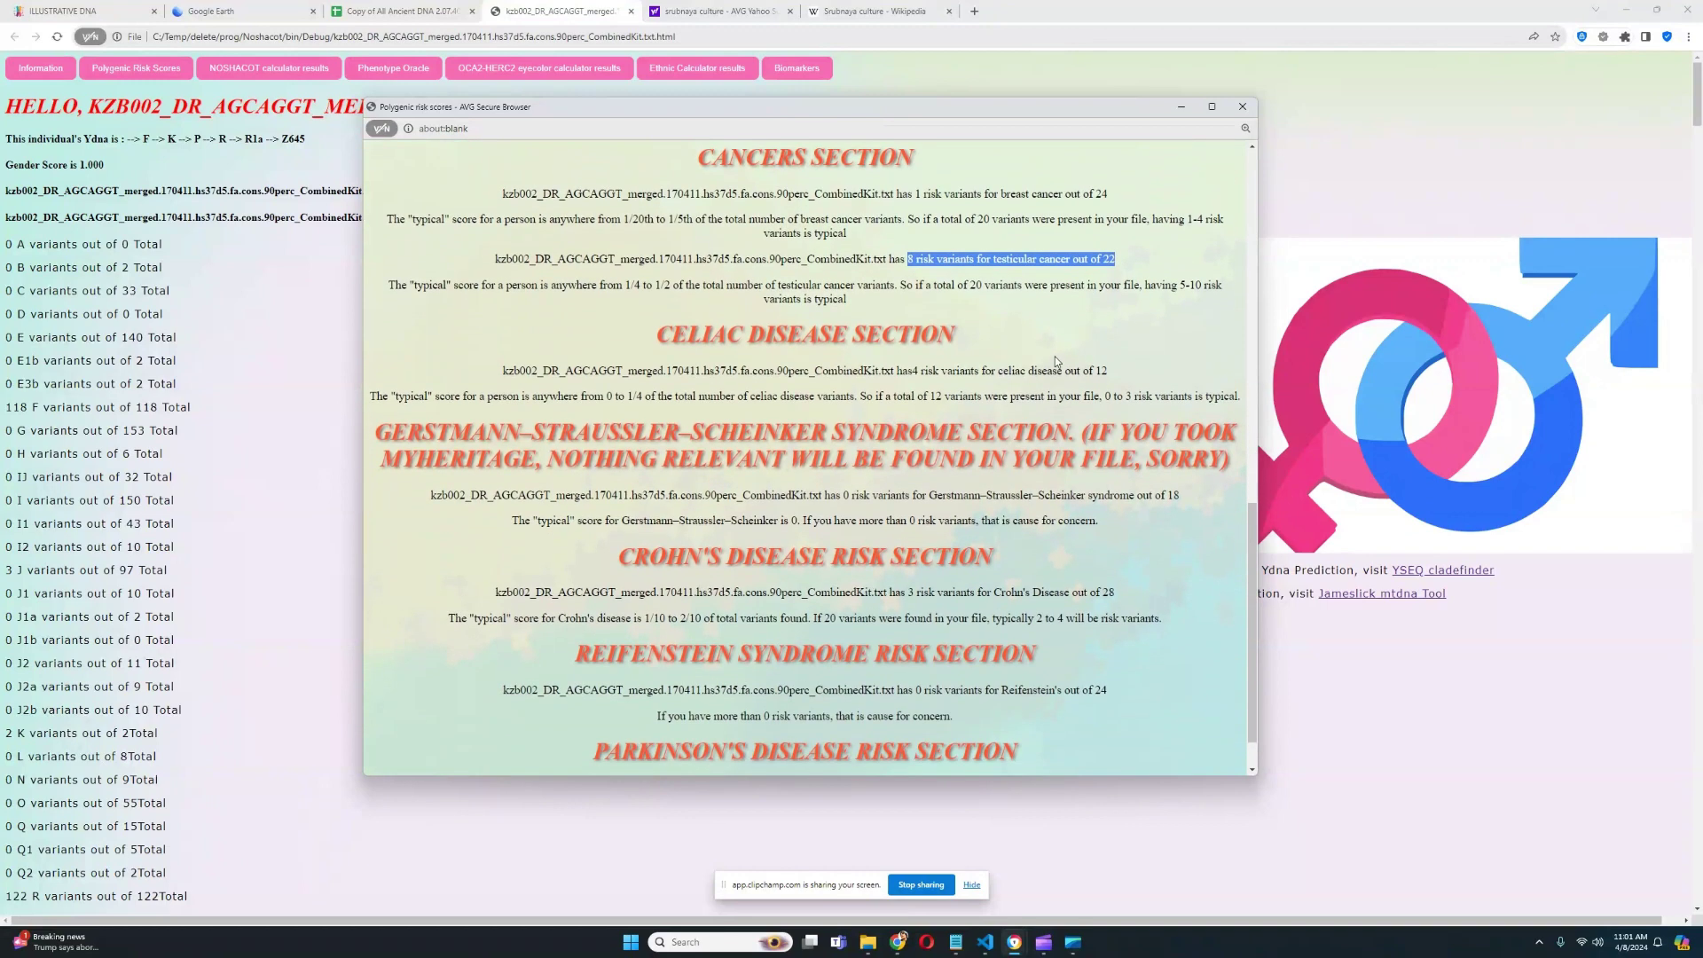
drag(913, 369, 1127, 377)
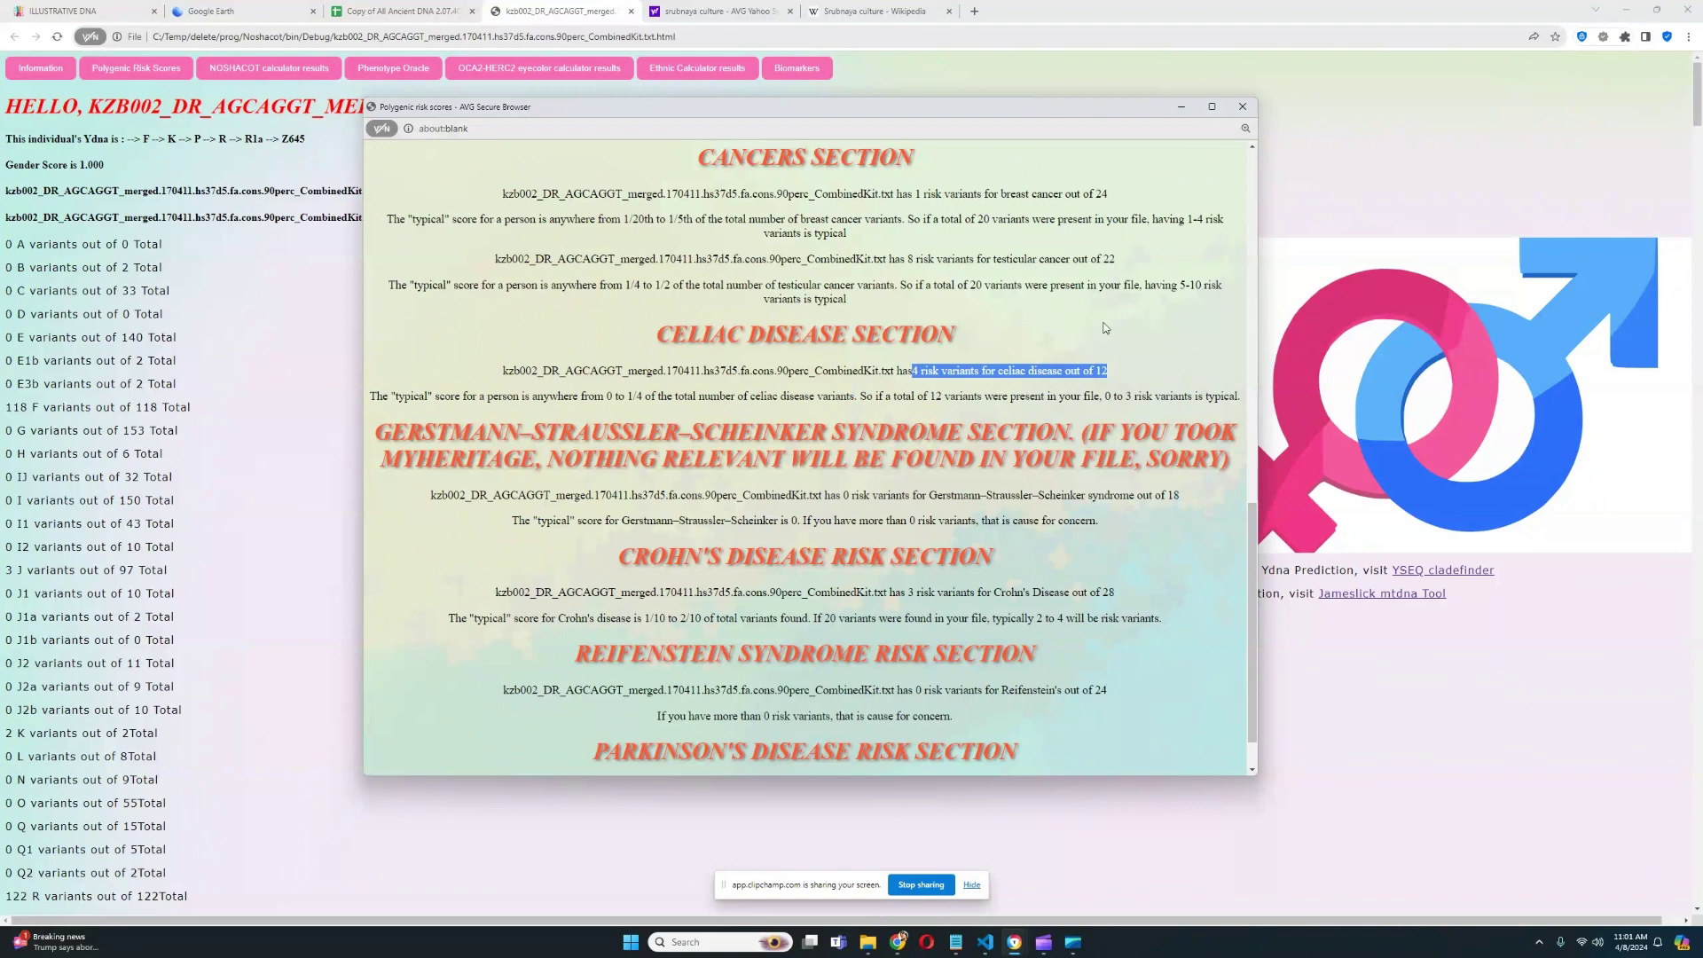
scroll(1105, 328, down, 1)
drag(841, 438, 1177, 439)
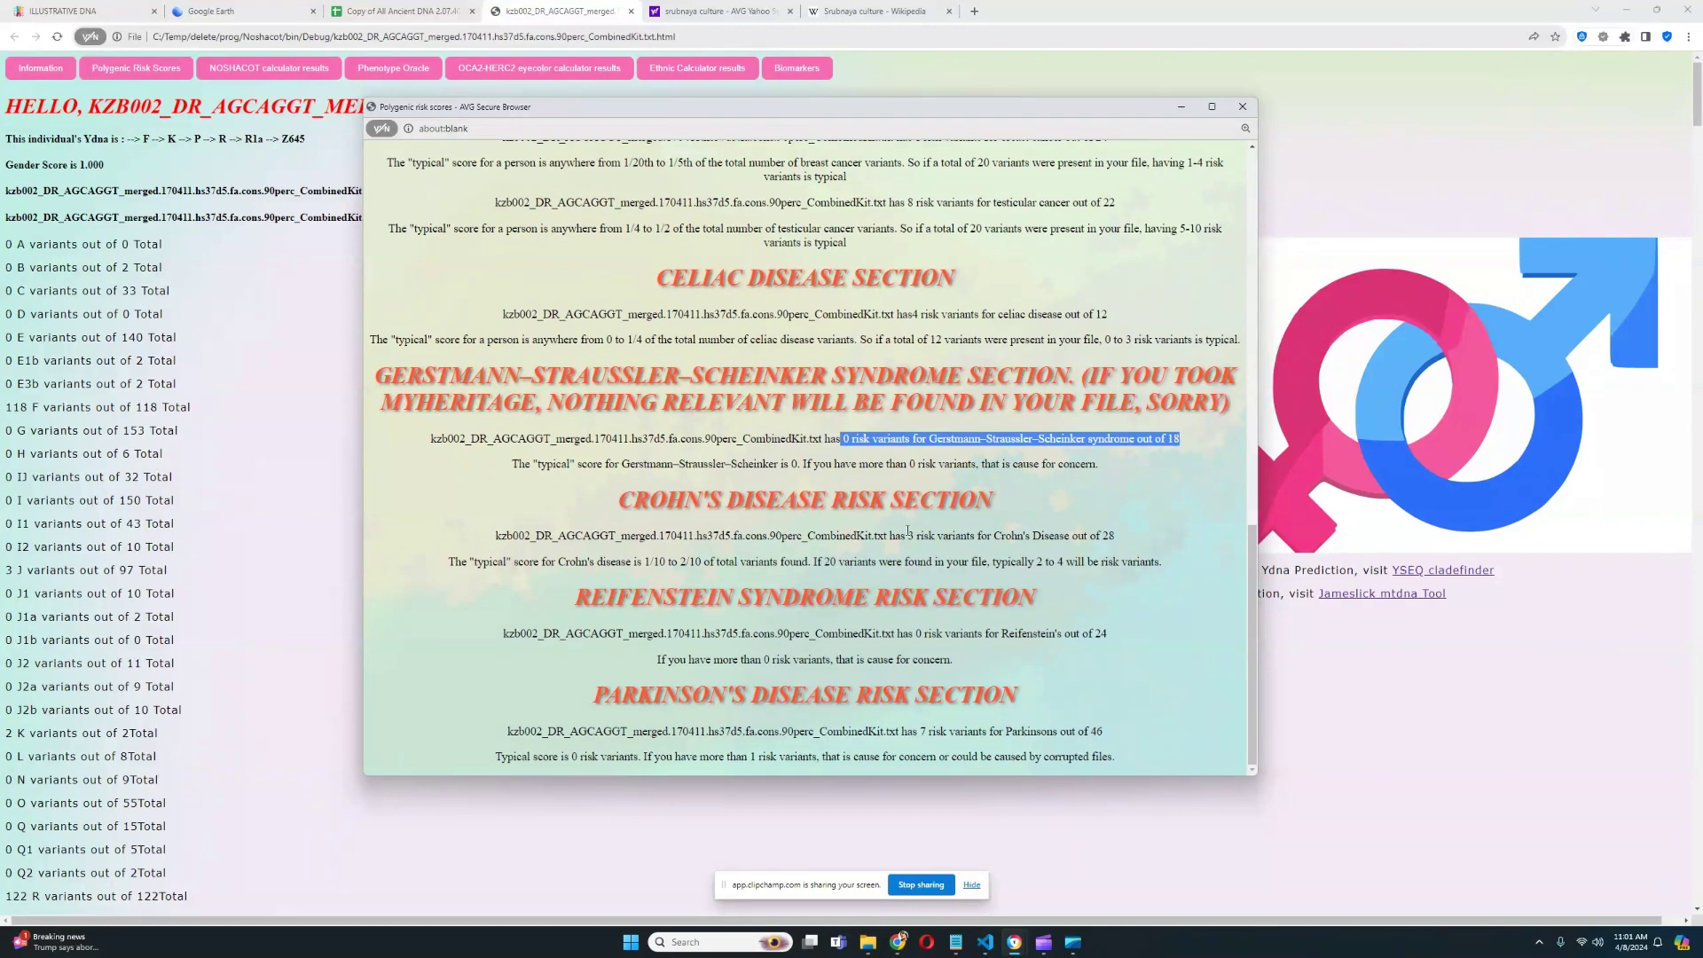
Step: Mark the Crohn's 3 of 28, Reifenstein and Parkinson's 7 of 46 risk-variant counts
drag(905, 535, 1119, 537)
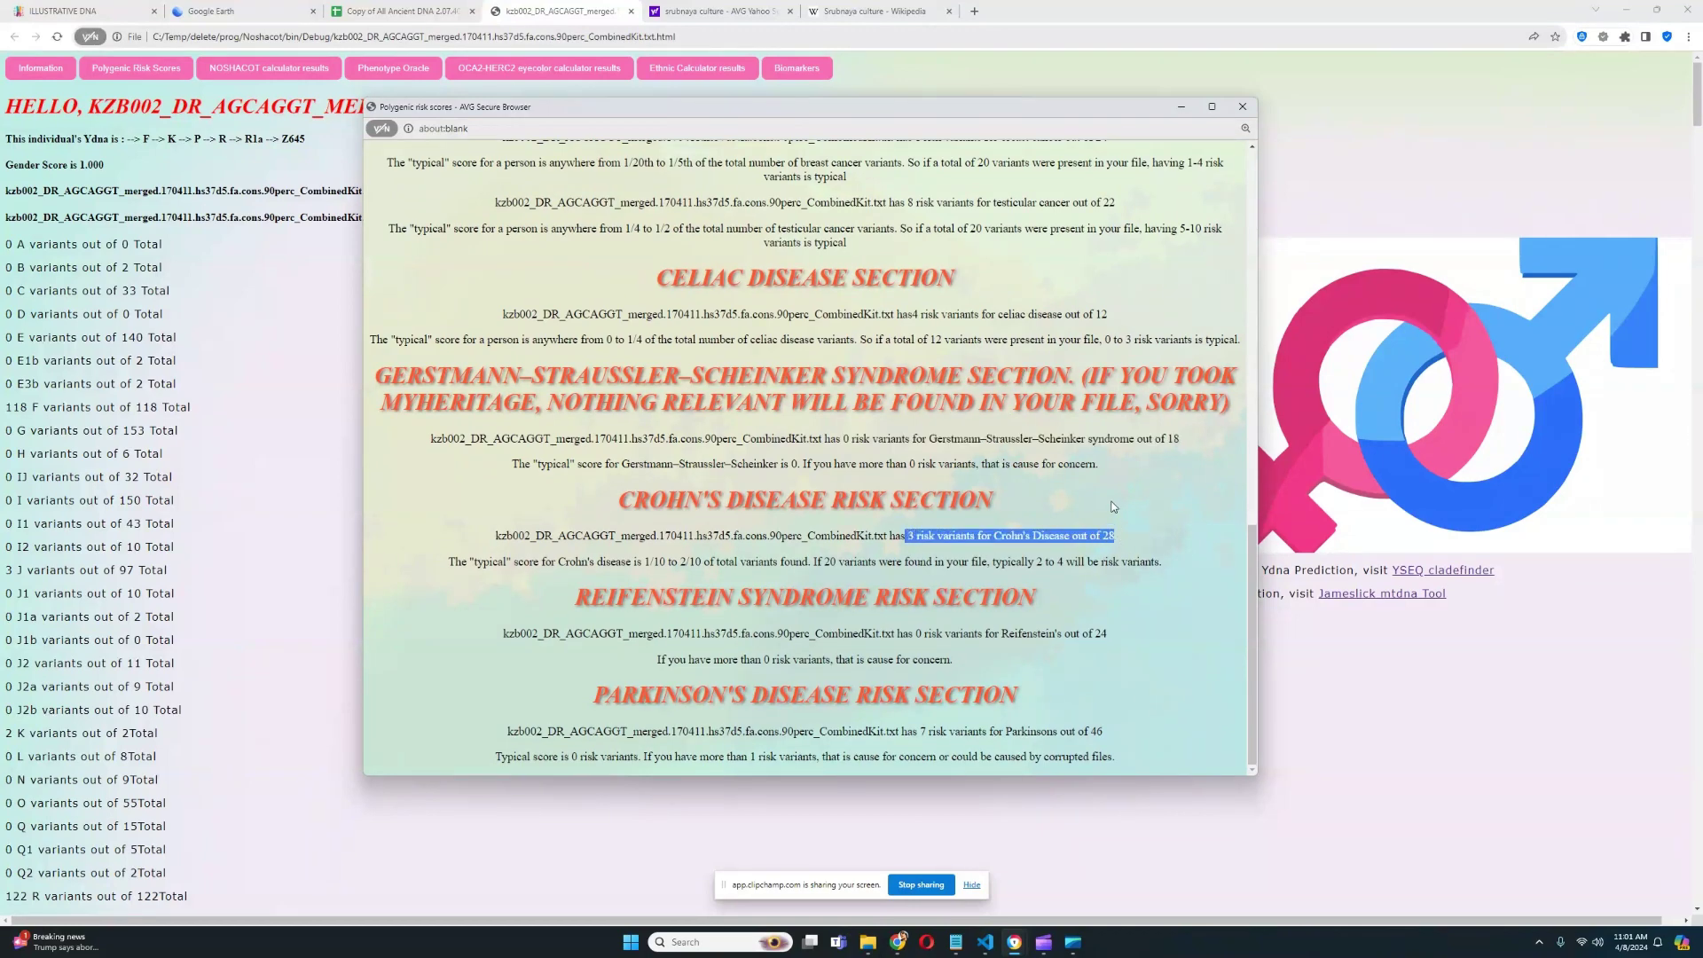
drag(902, 633, 1112, 636)
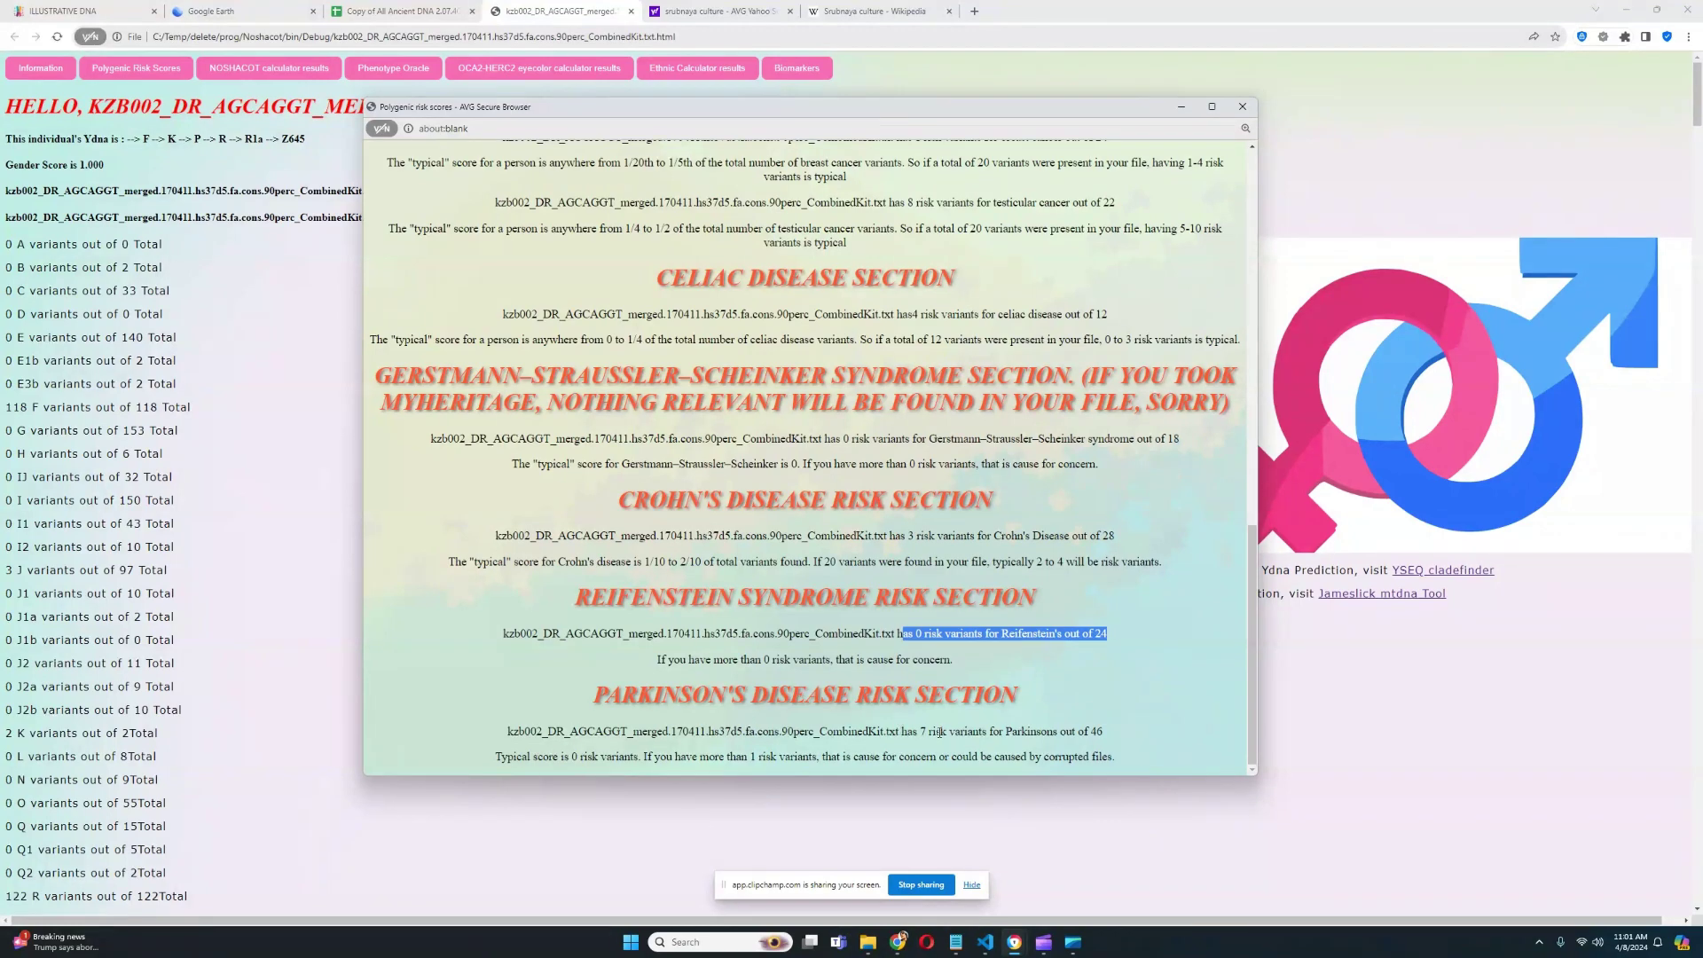
drag(923, 733, 1102, 725)
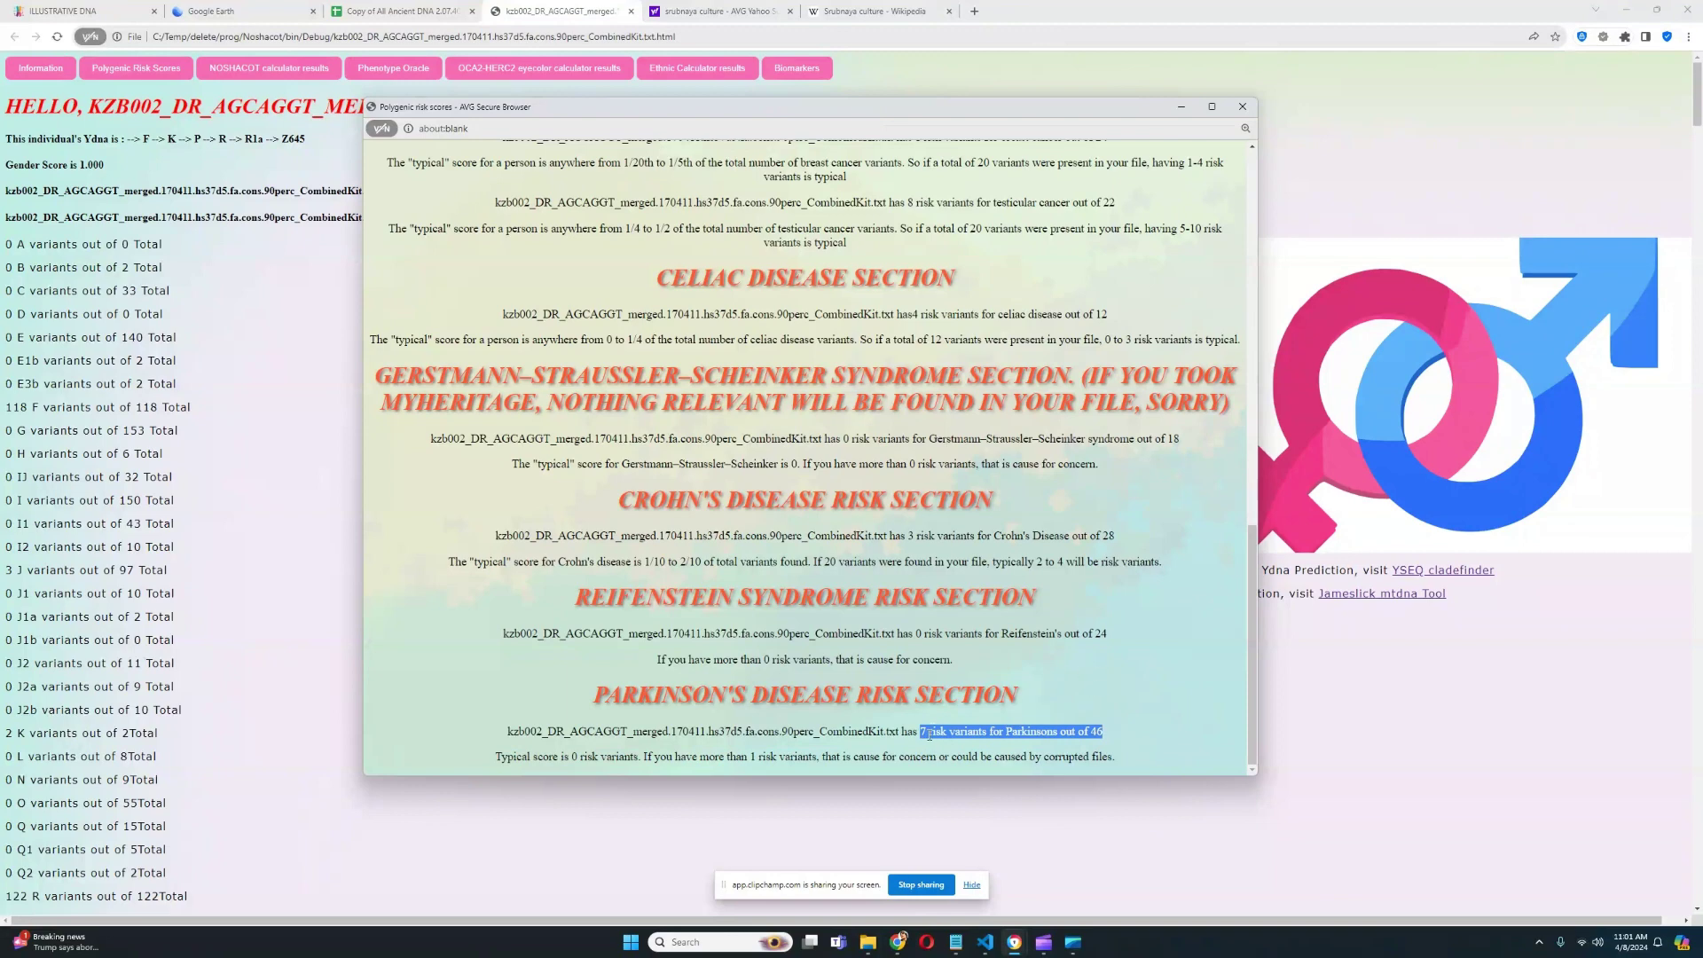
drag(919, 731, 1065, 723)
drag(1108, 729, 919, 730)
click(854, 727)
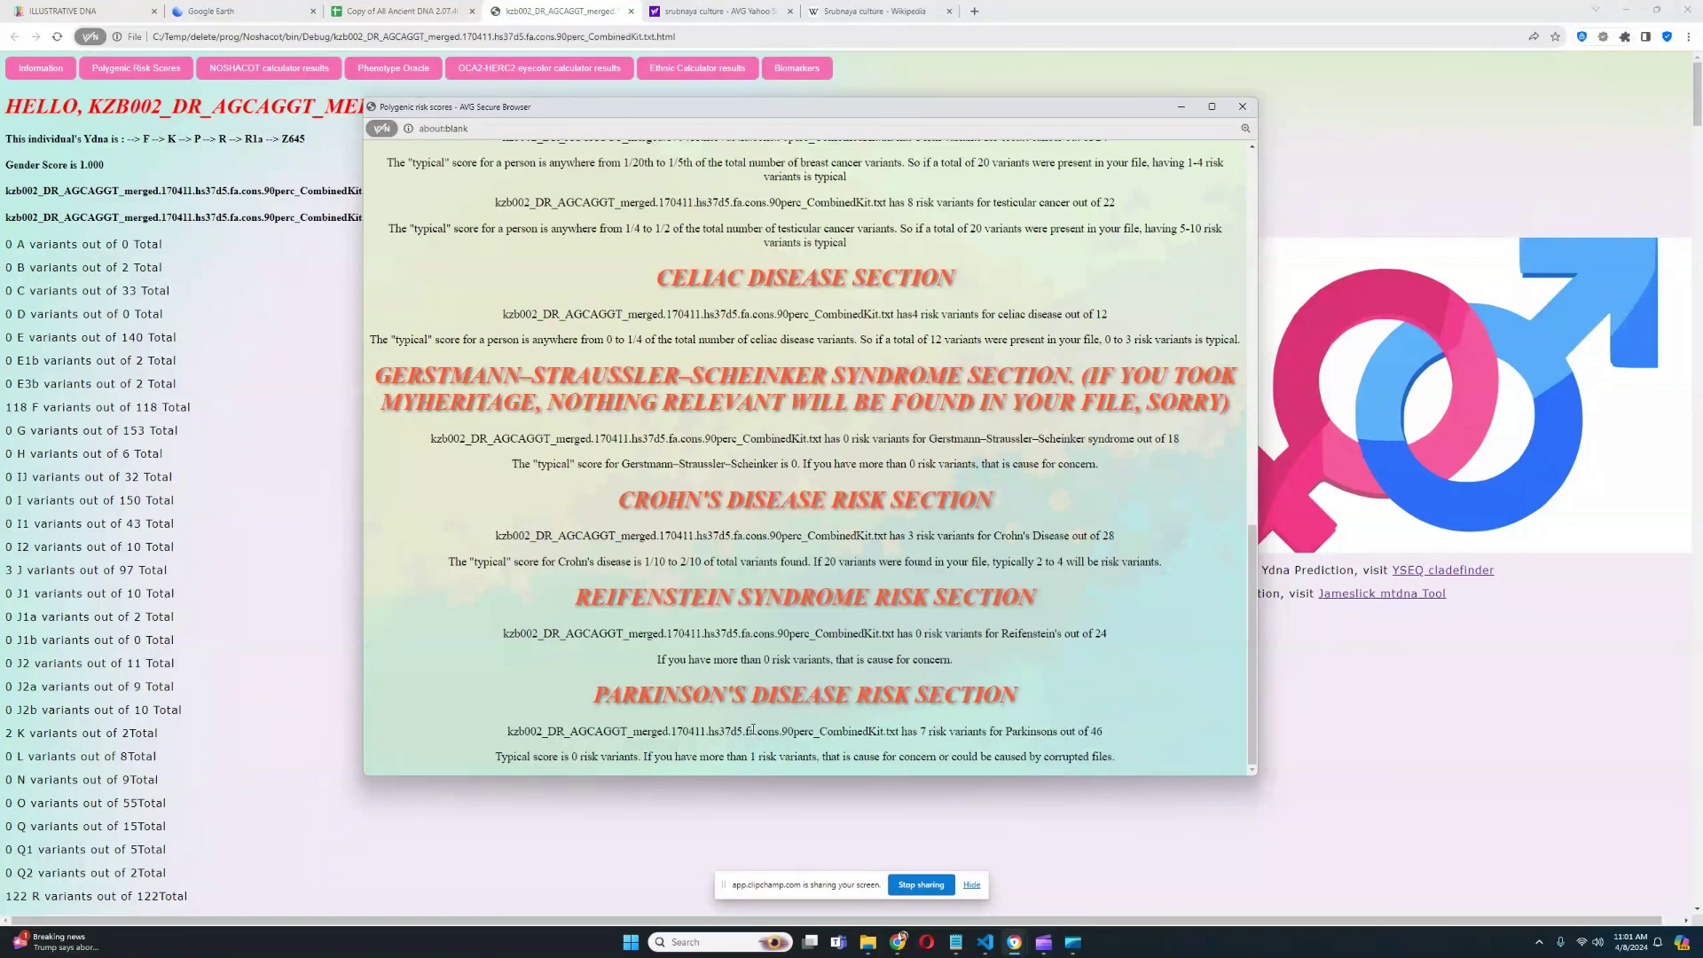
drag(495, 756, 1116, 759)
click(816, 751)
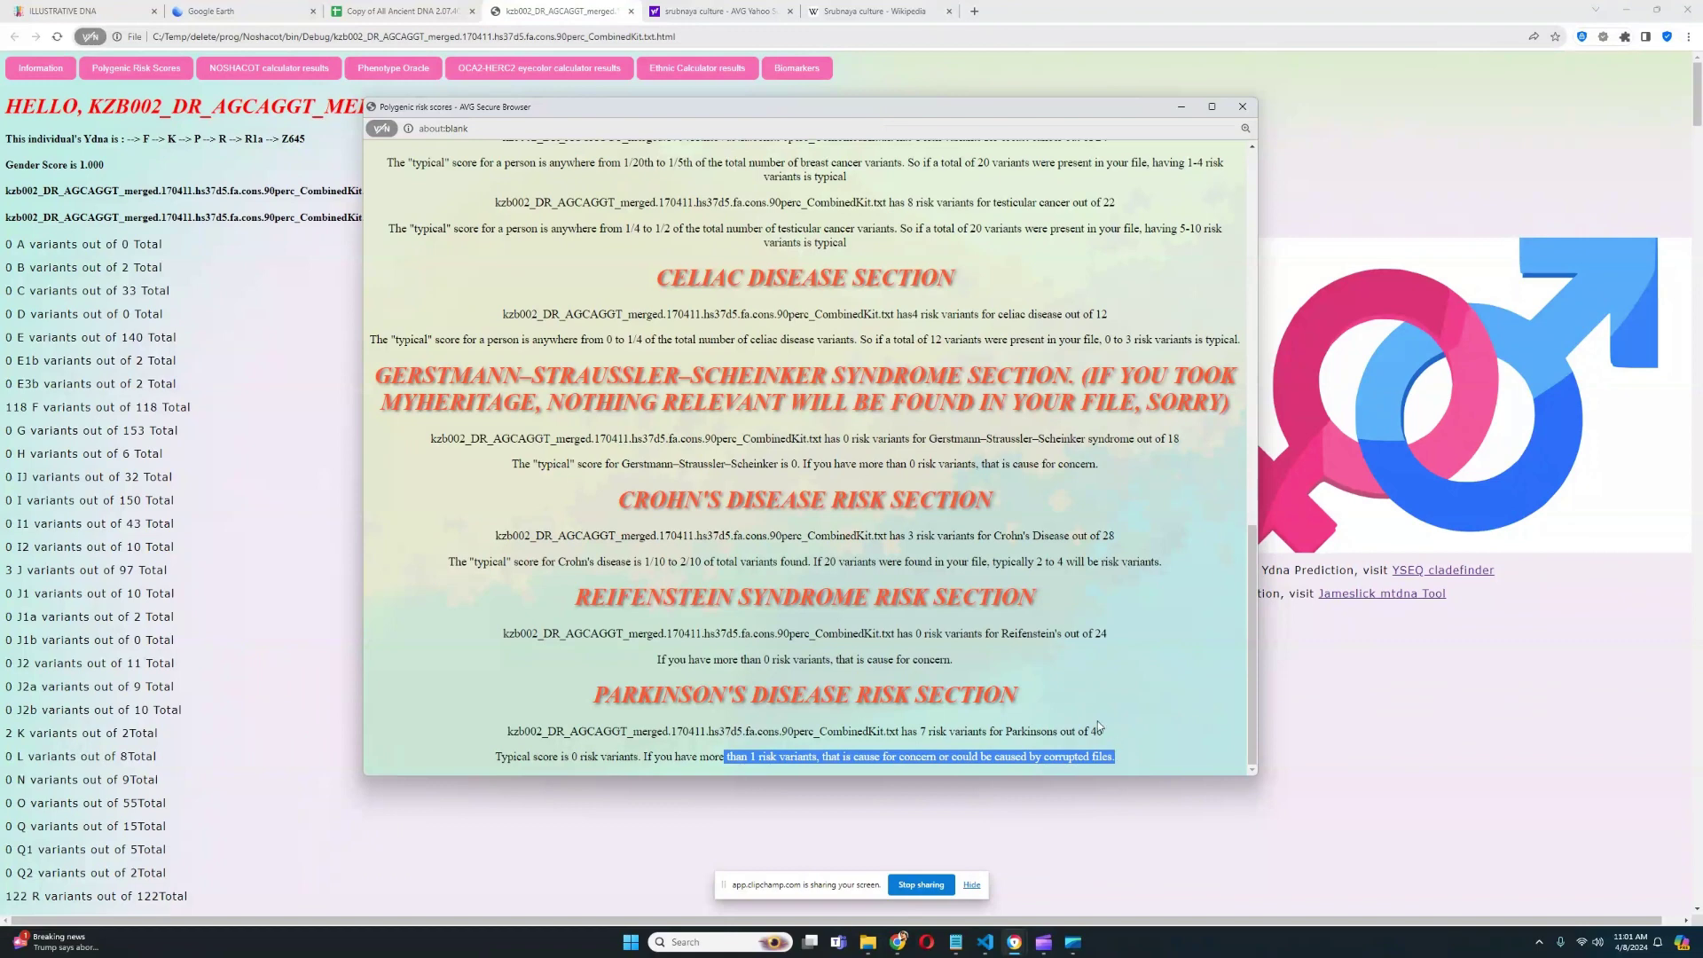
drag(1098, 721, 913, 729)
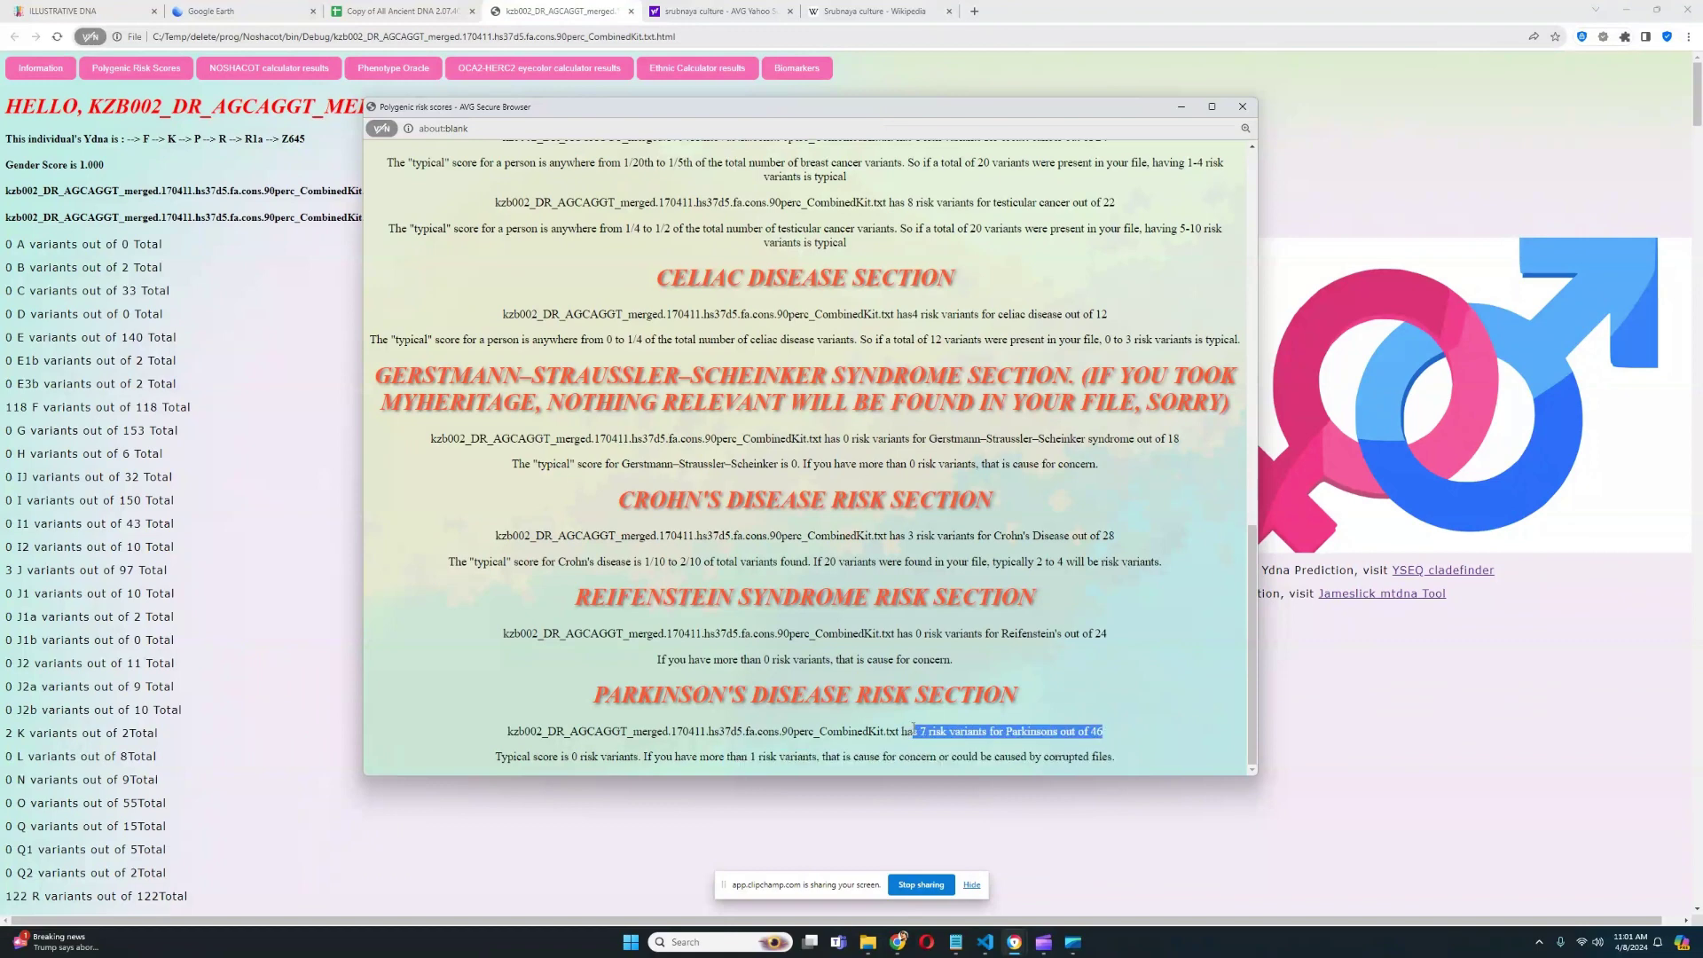
click(1022, 703)
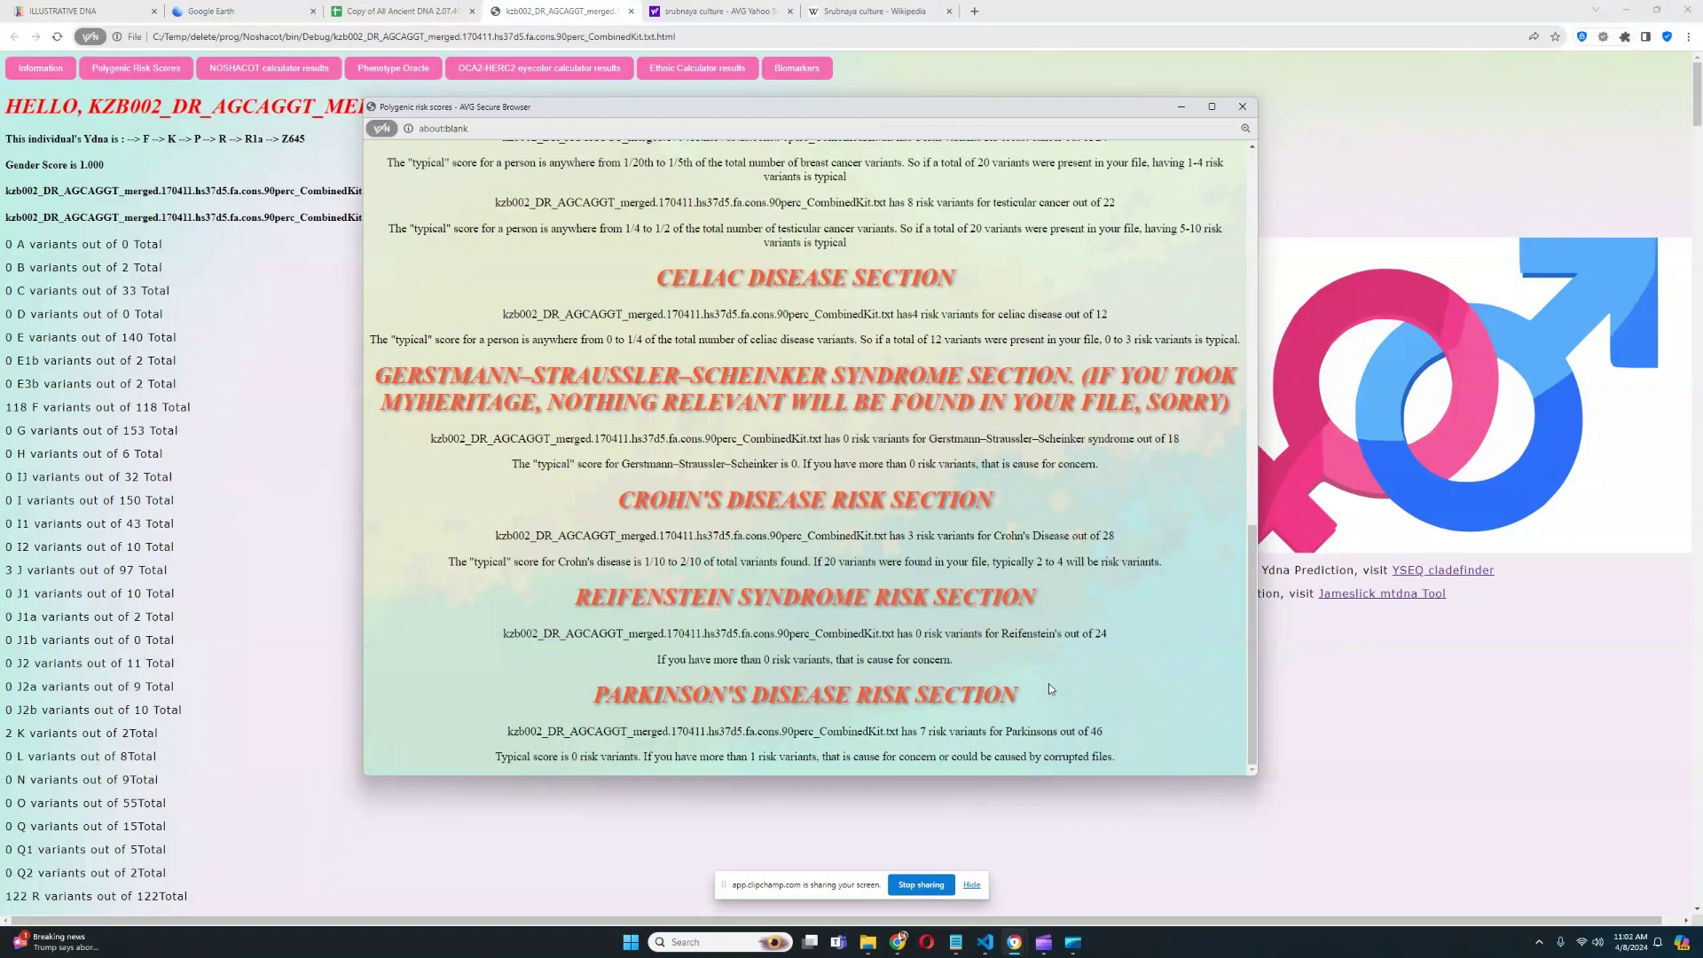
double_click(922, 732)
drag(954, 735, 1107, 743)
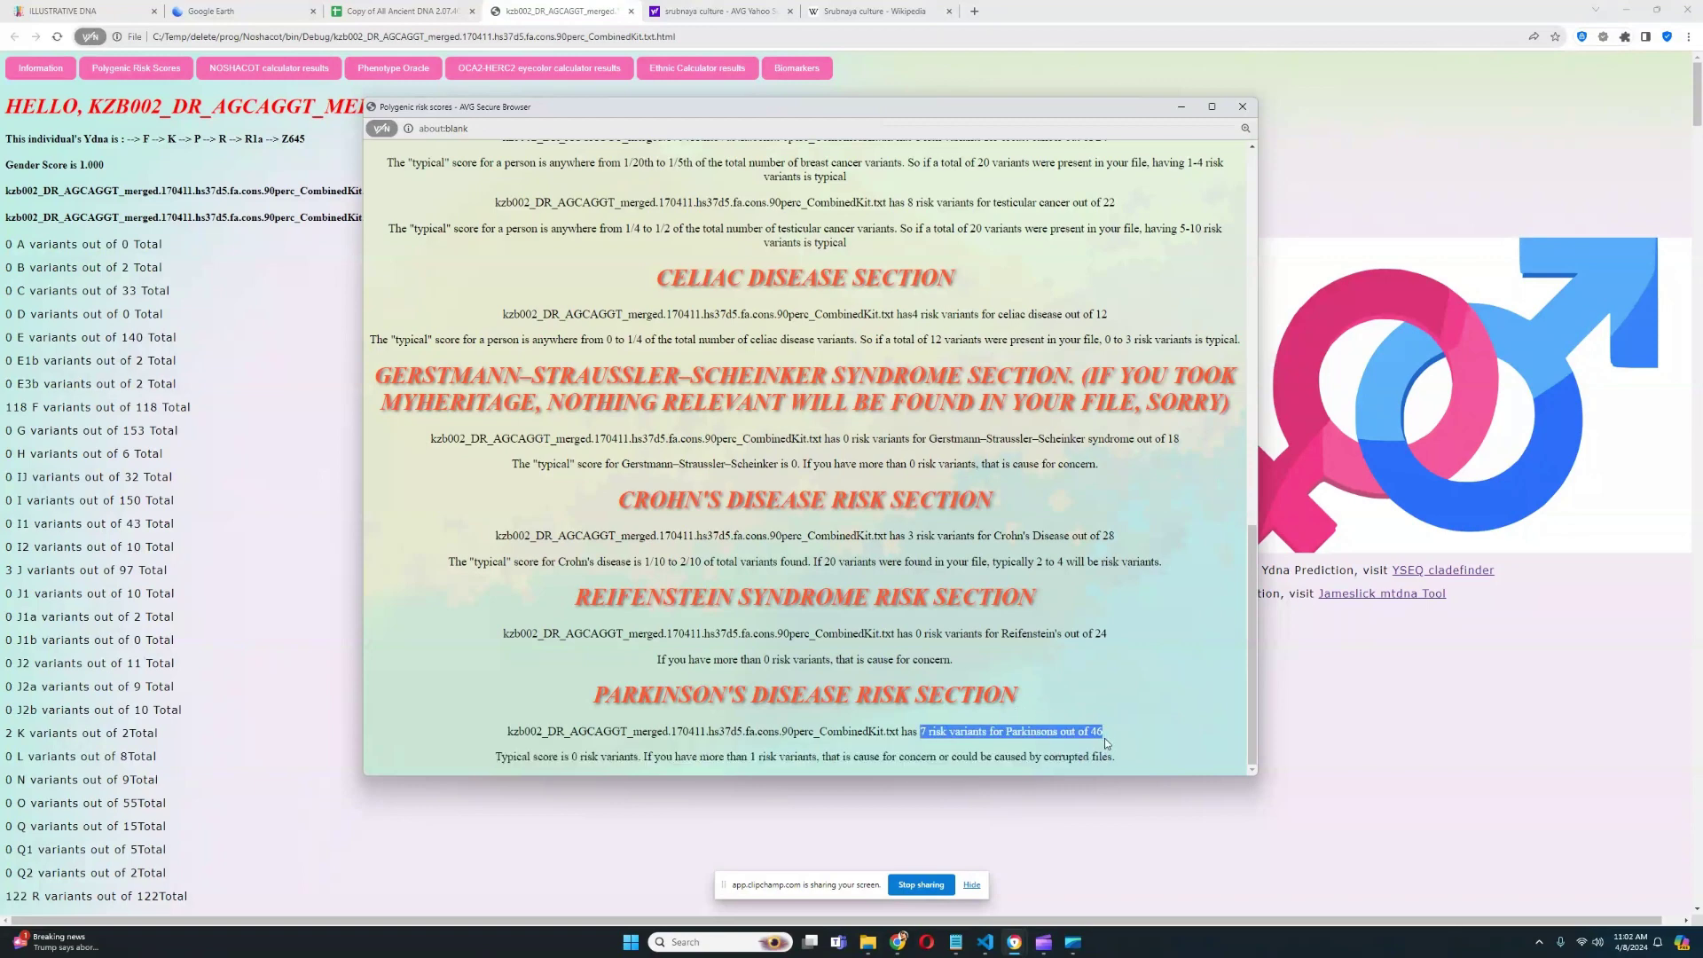
Step: Close the risk scores window and scroll the report down to the gene panels
click(1243, 106)
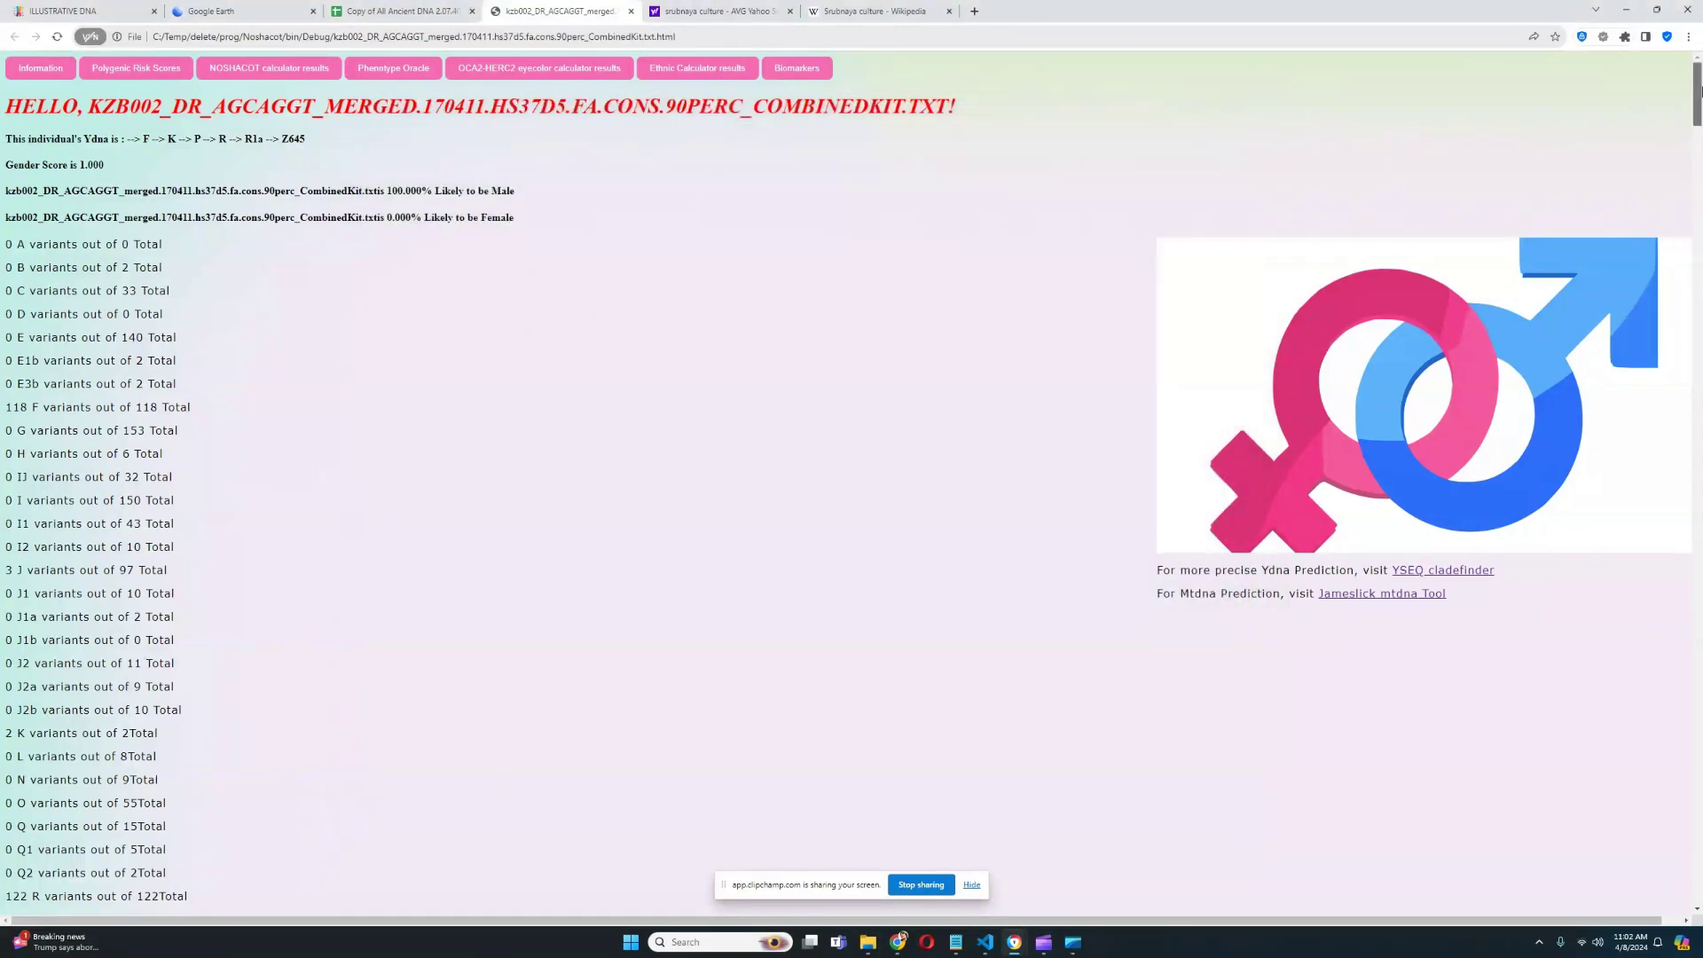
drag(1698, 97, 1699, 151)
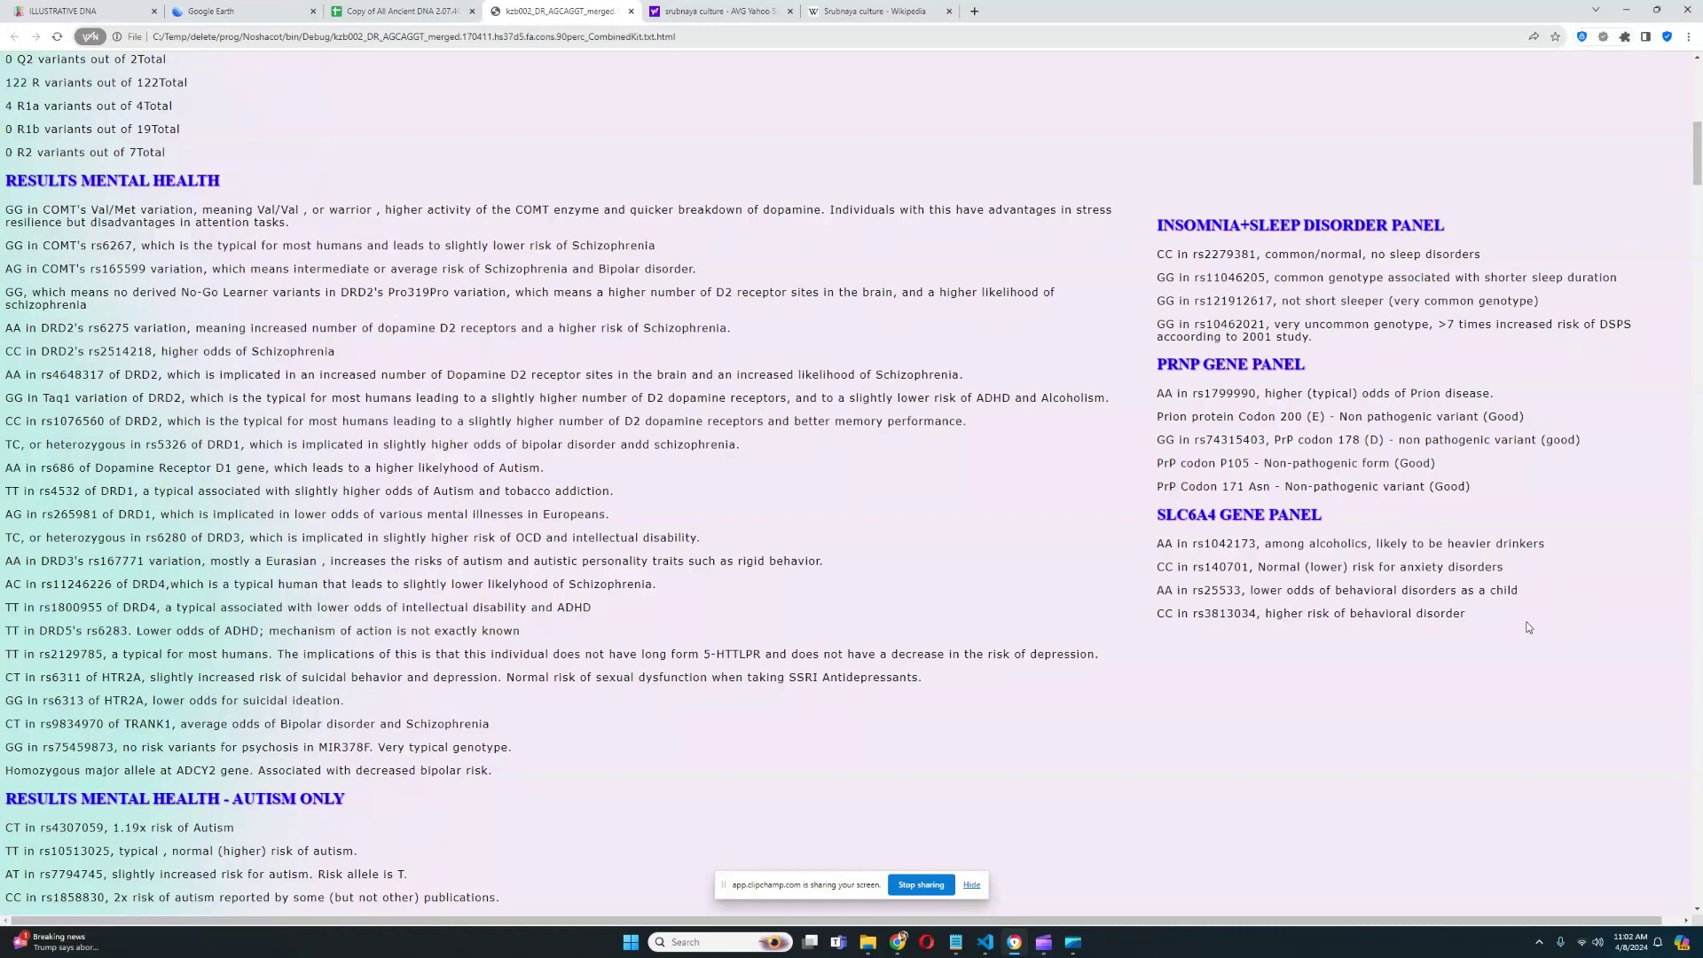
drag(1527, 627, 1194, 184)
click(1341, 726)
Step: Highlight the rs2129785 line in the mental health results
triple_click(507, 653)
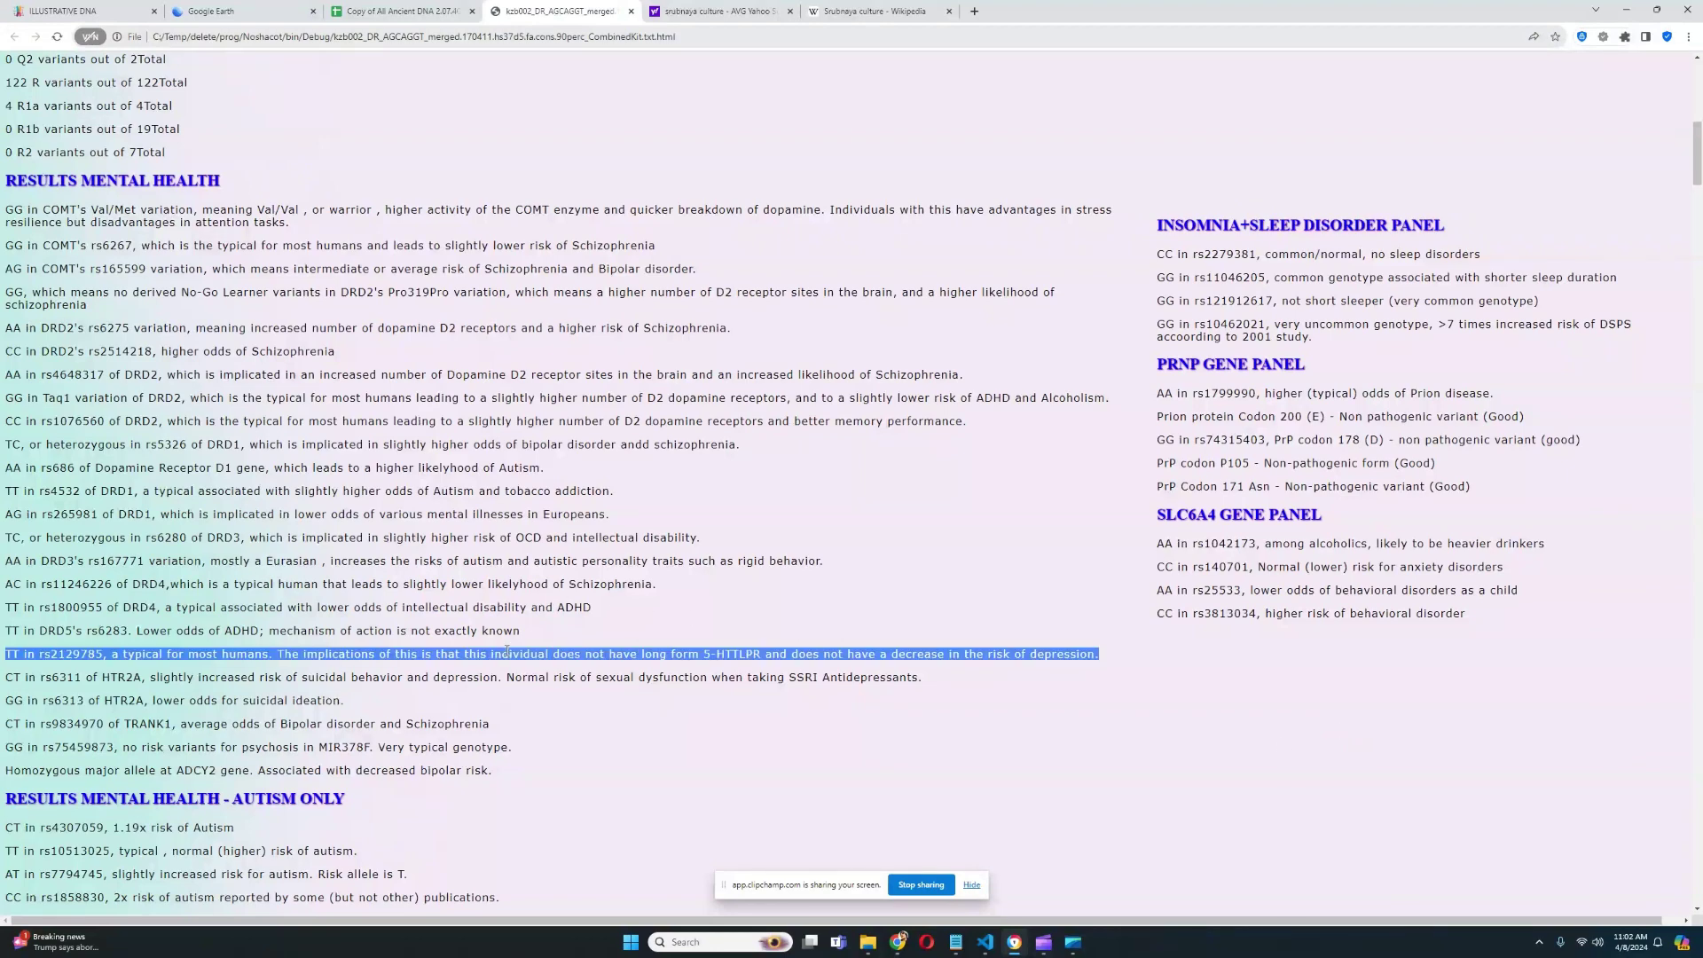
click(697, 633)
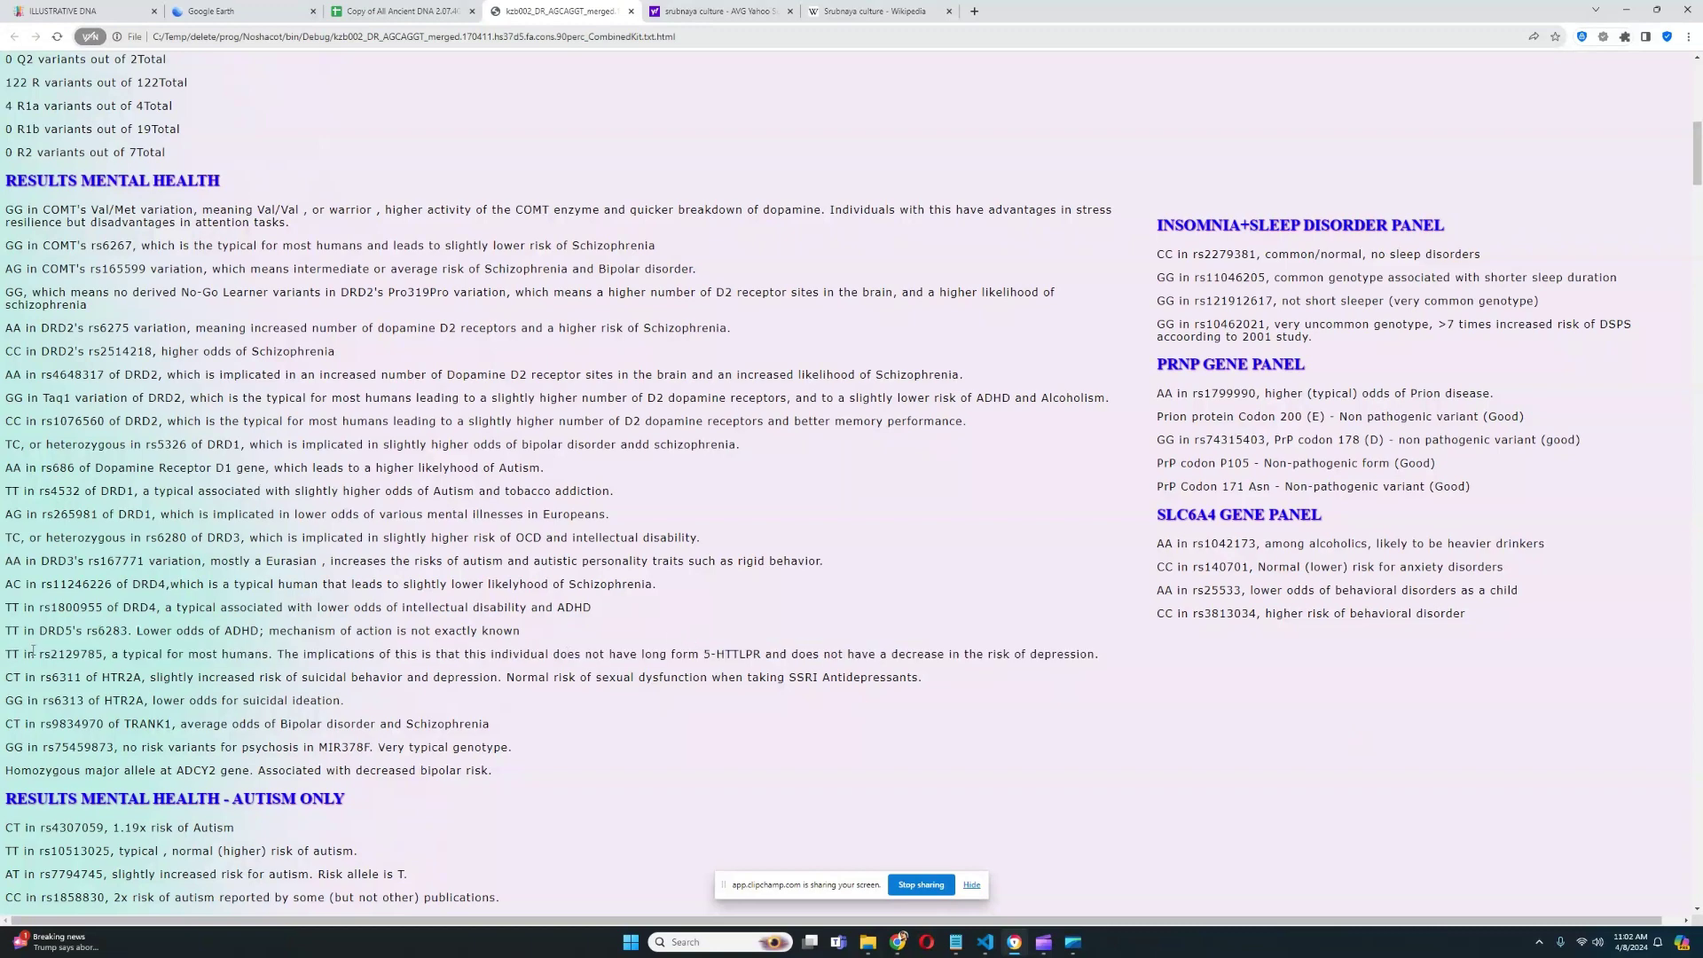
drag(33, 653, 1131, 644)
click(1044, 596)
Step: Scroll to the lactose persistence results and highlight them
scroll(1044, 597, down, 5)
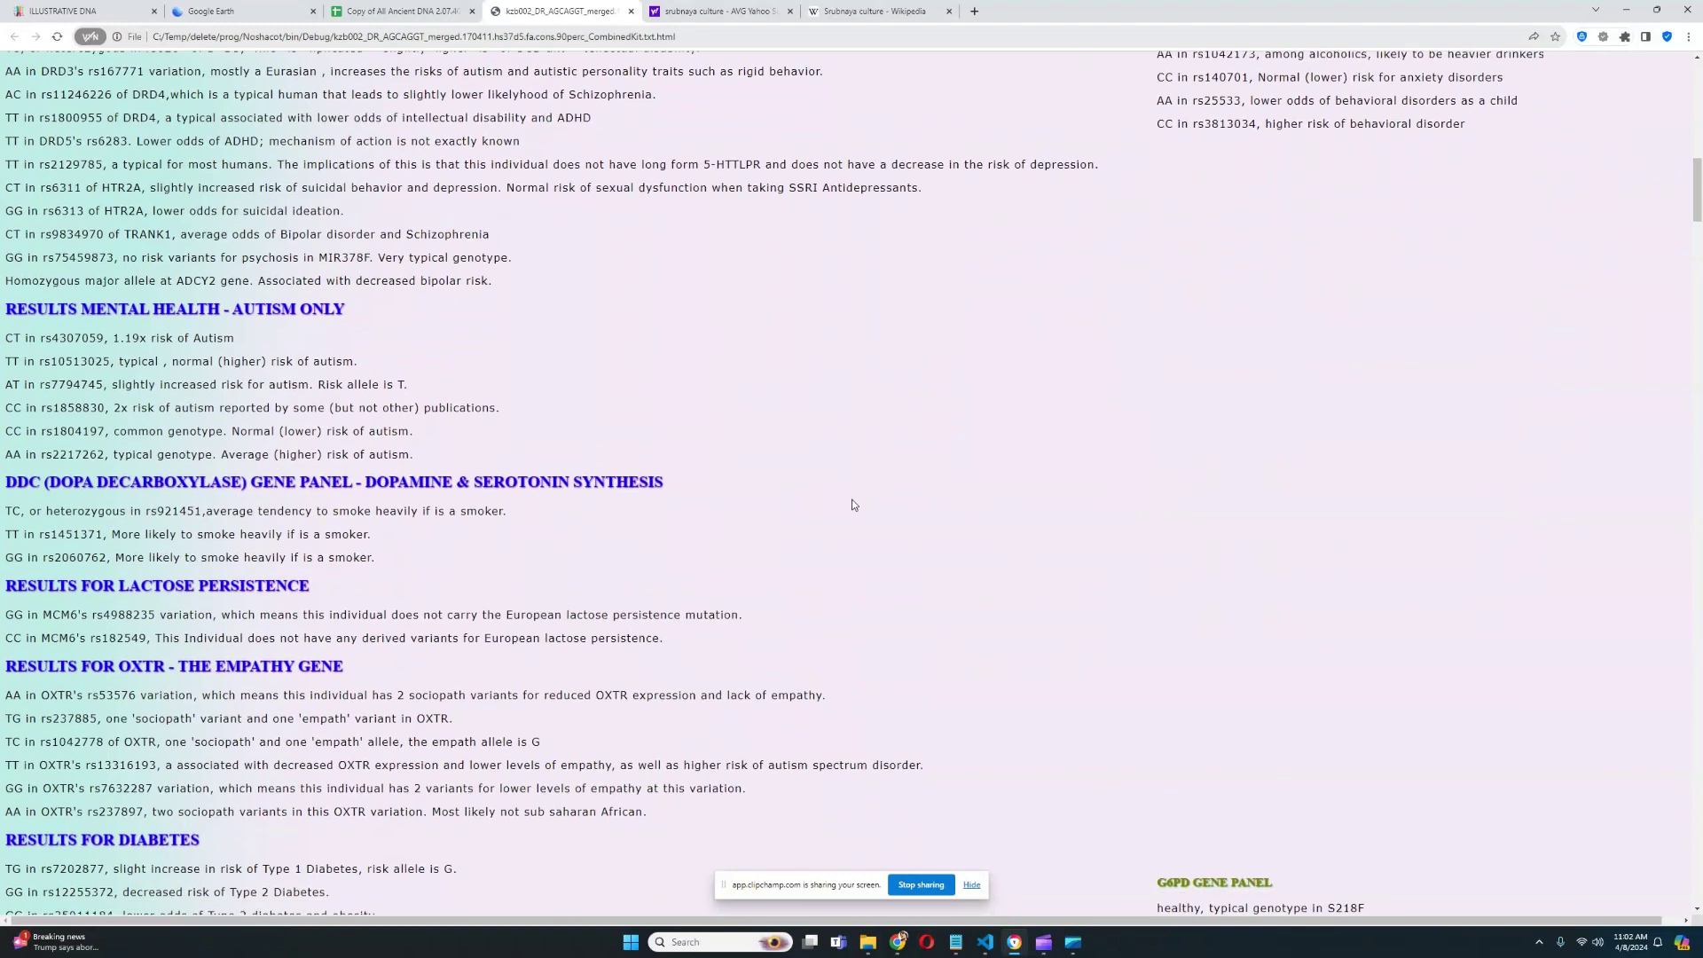
scroll(851, 501, down, 1)
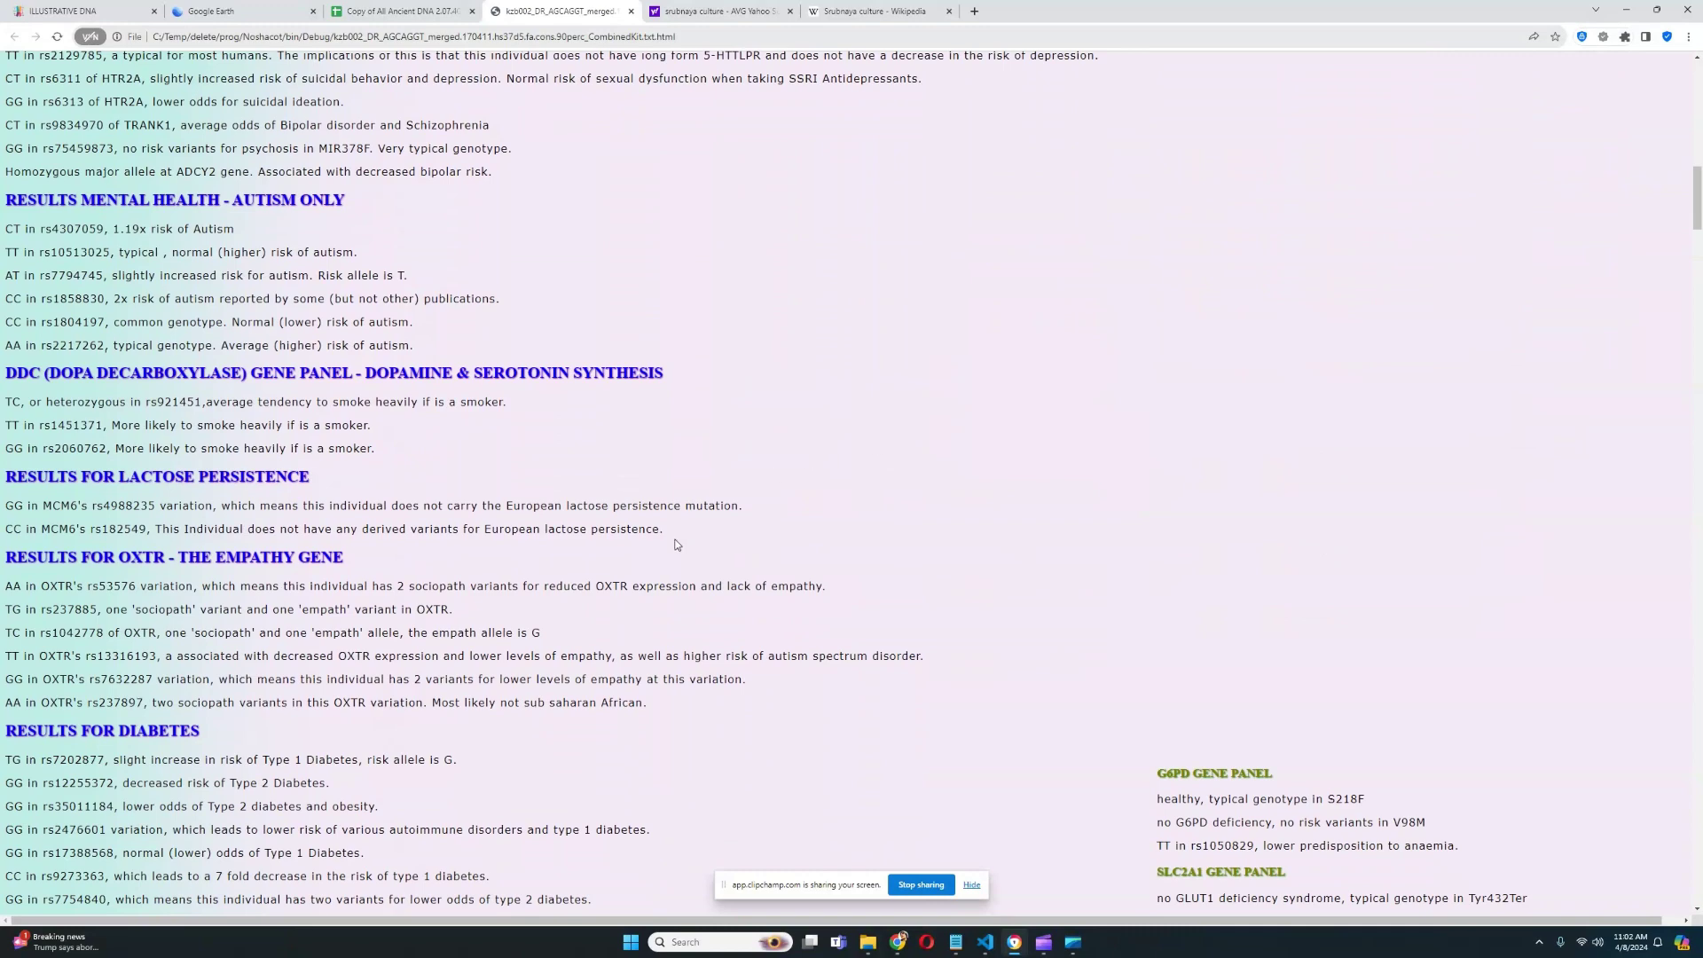
drag(673, 532, 5, 472)
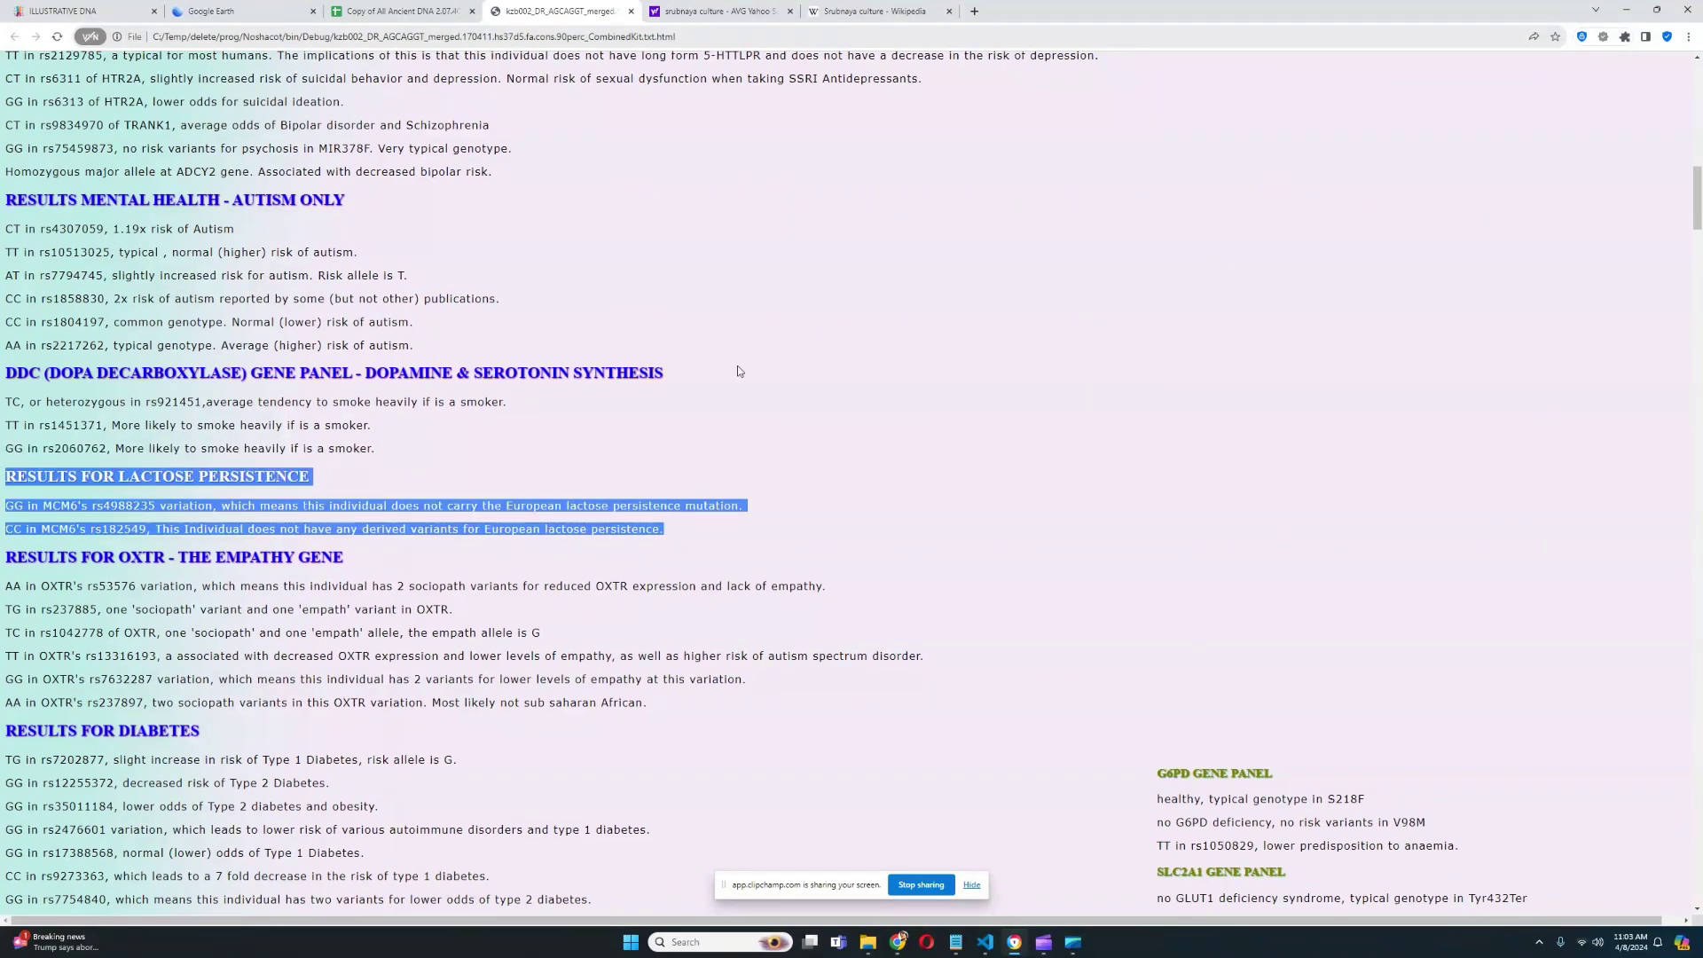
scroll(949, 330, down, 2)
click(950, 330)
scroll(949, 330, down, 2)
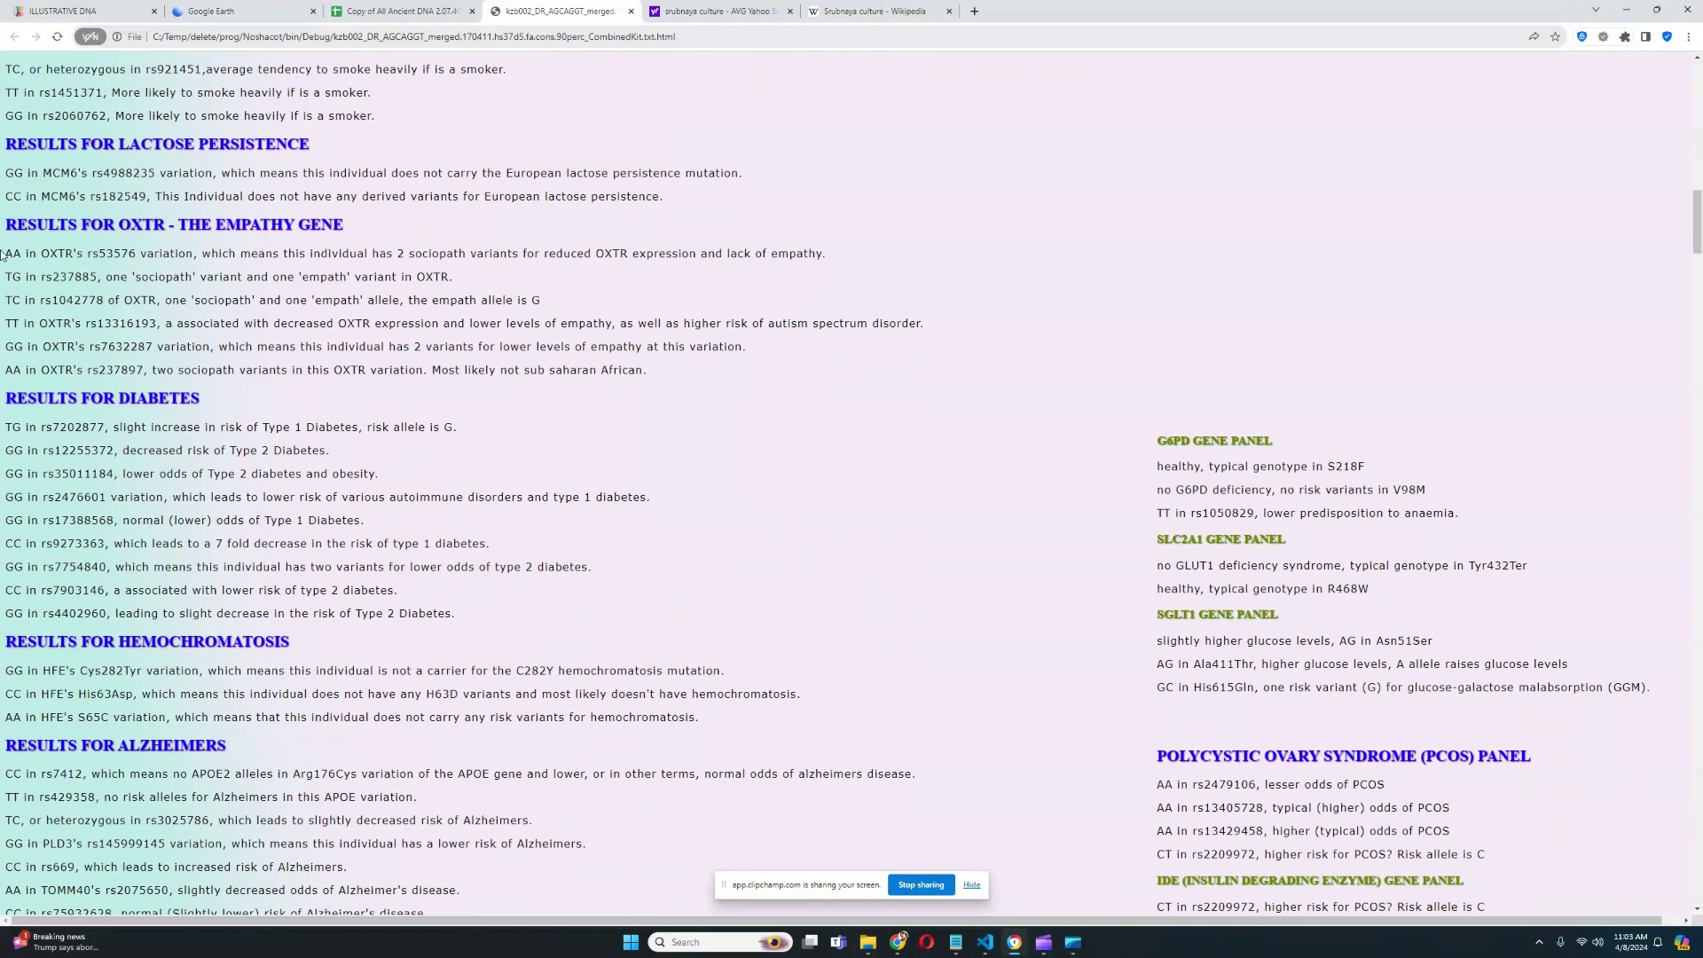
Step: Highlight the OXTR rs53576 sociopath line and the rs237885 and rs1042778 empathy lines
drag(2, 254, 842, 263)
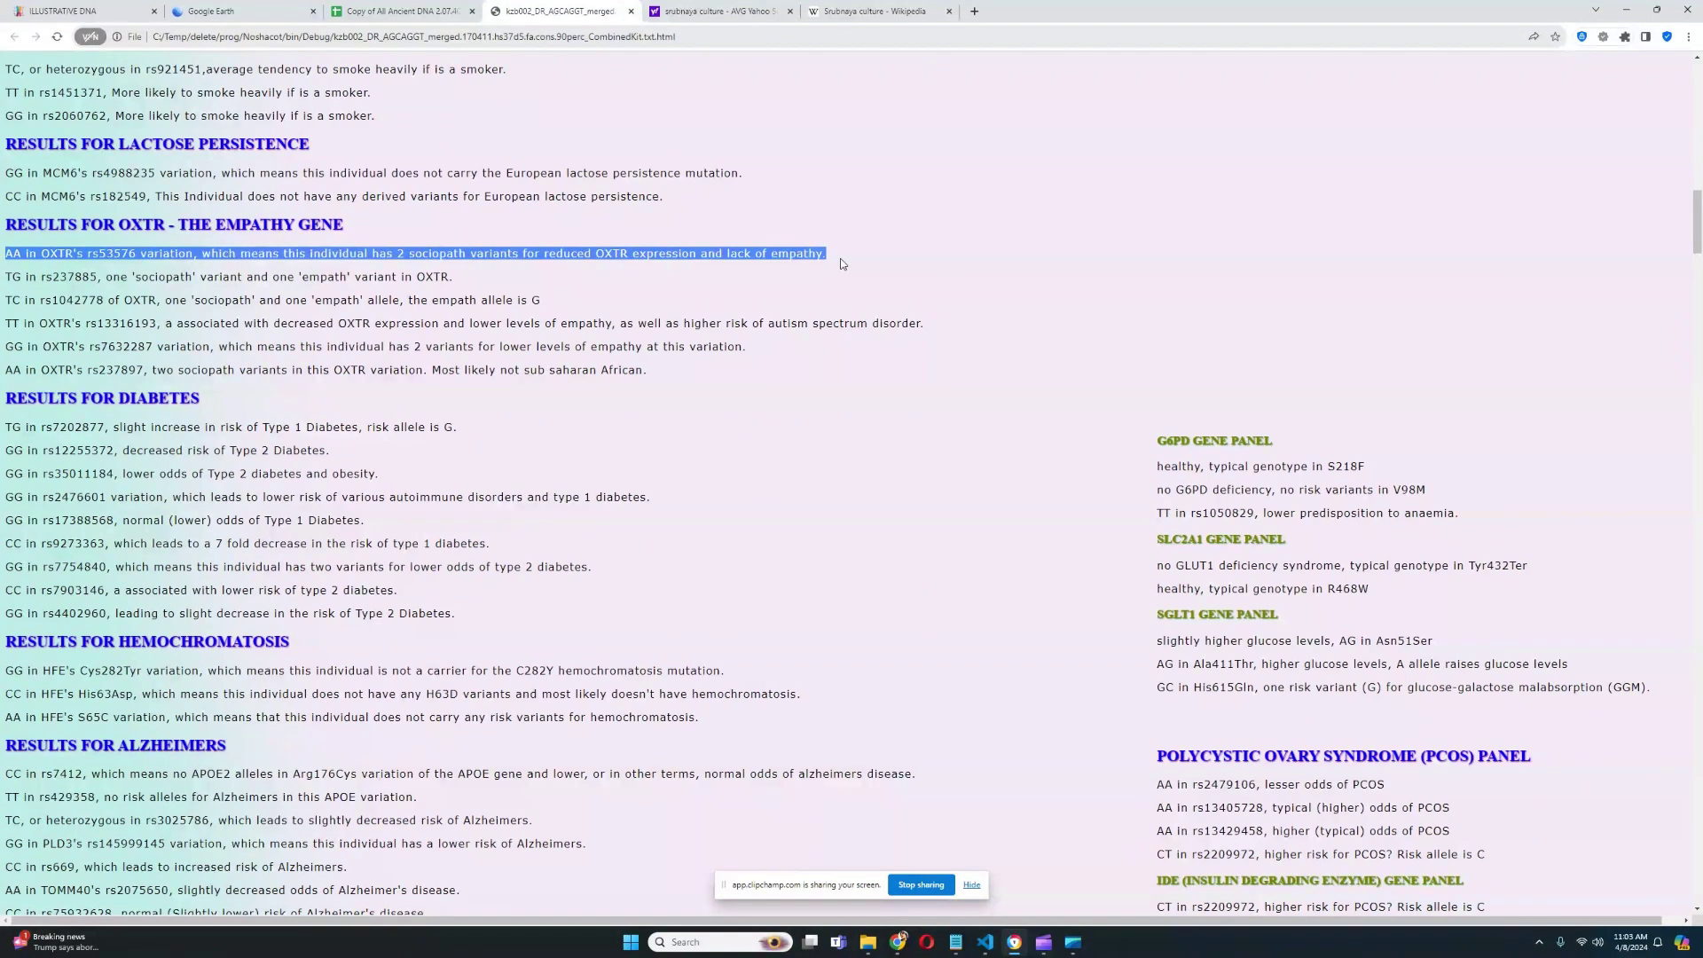
click(678, 282)
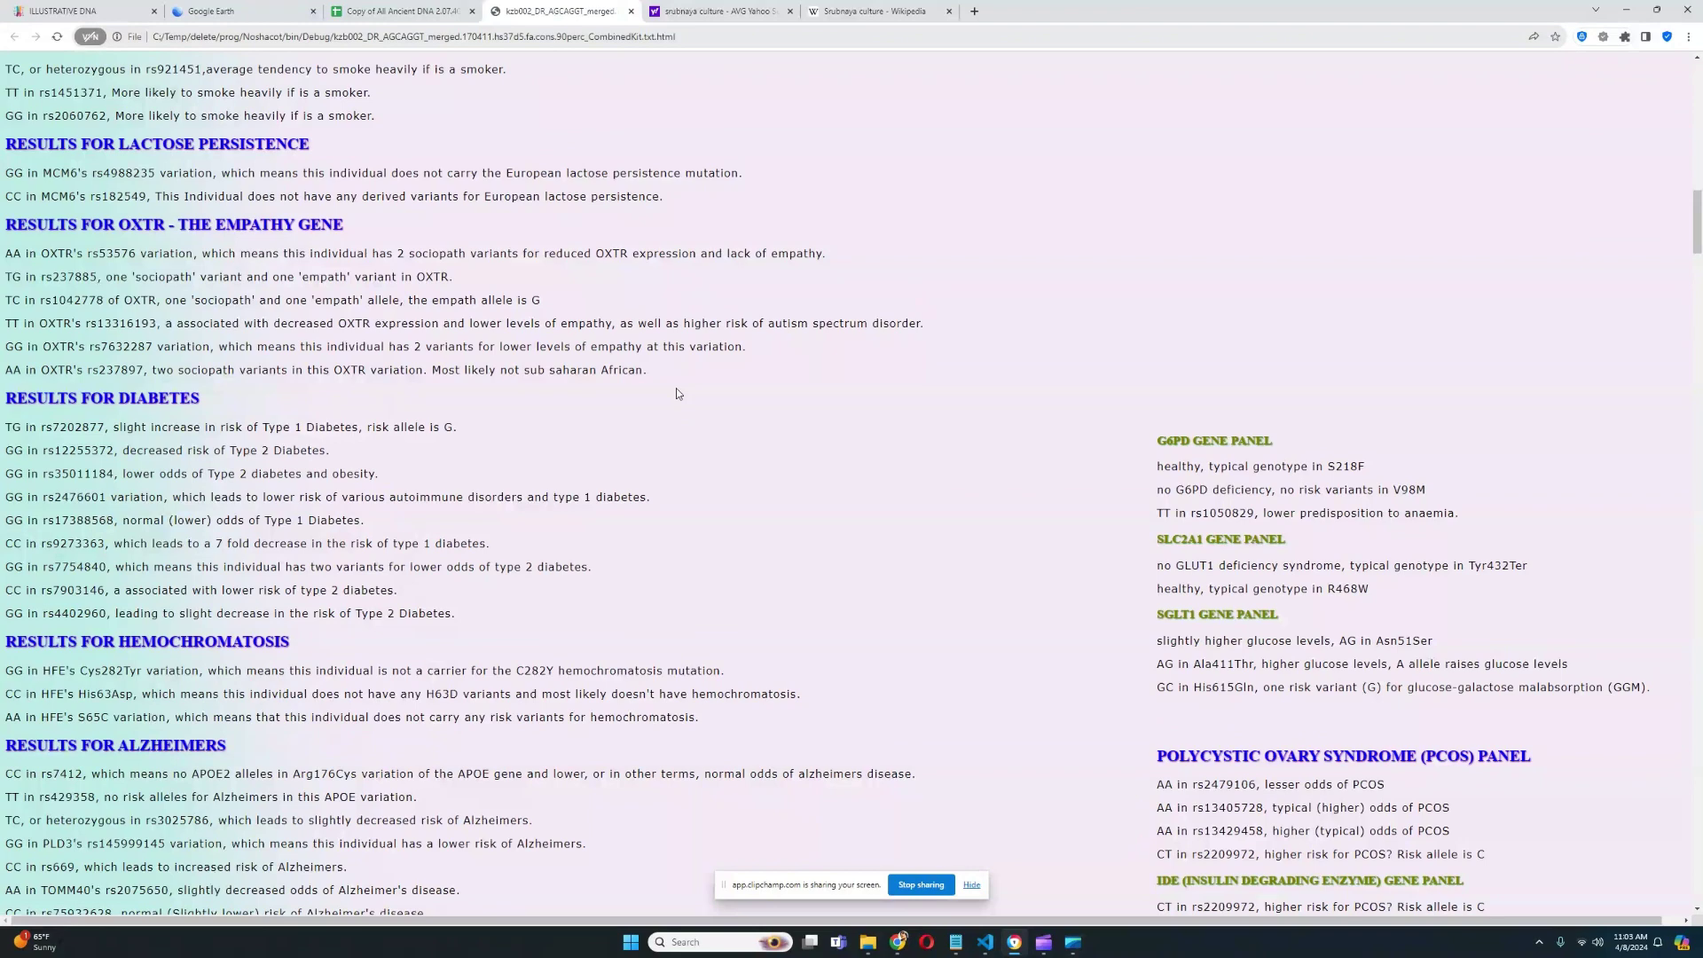
triple_click(98, 273)
drag(4, 274, 534, 291)
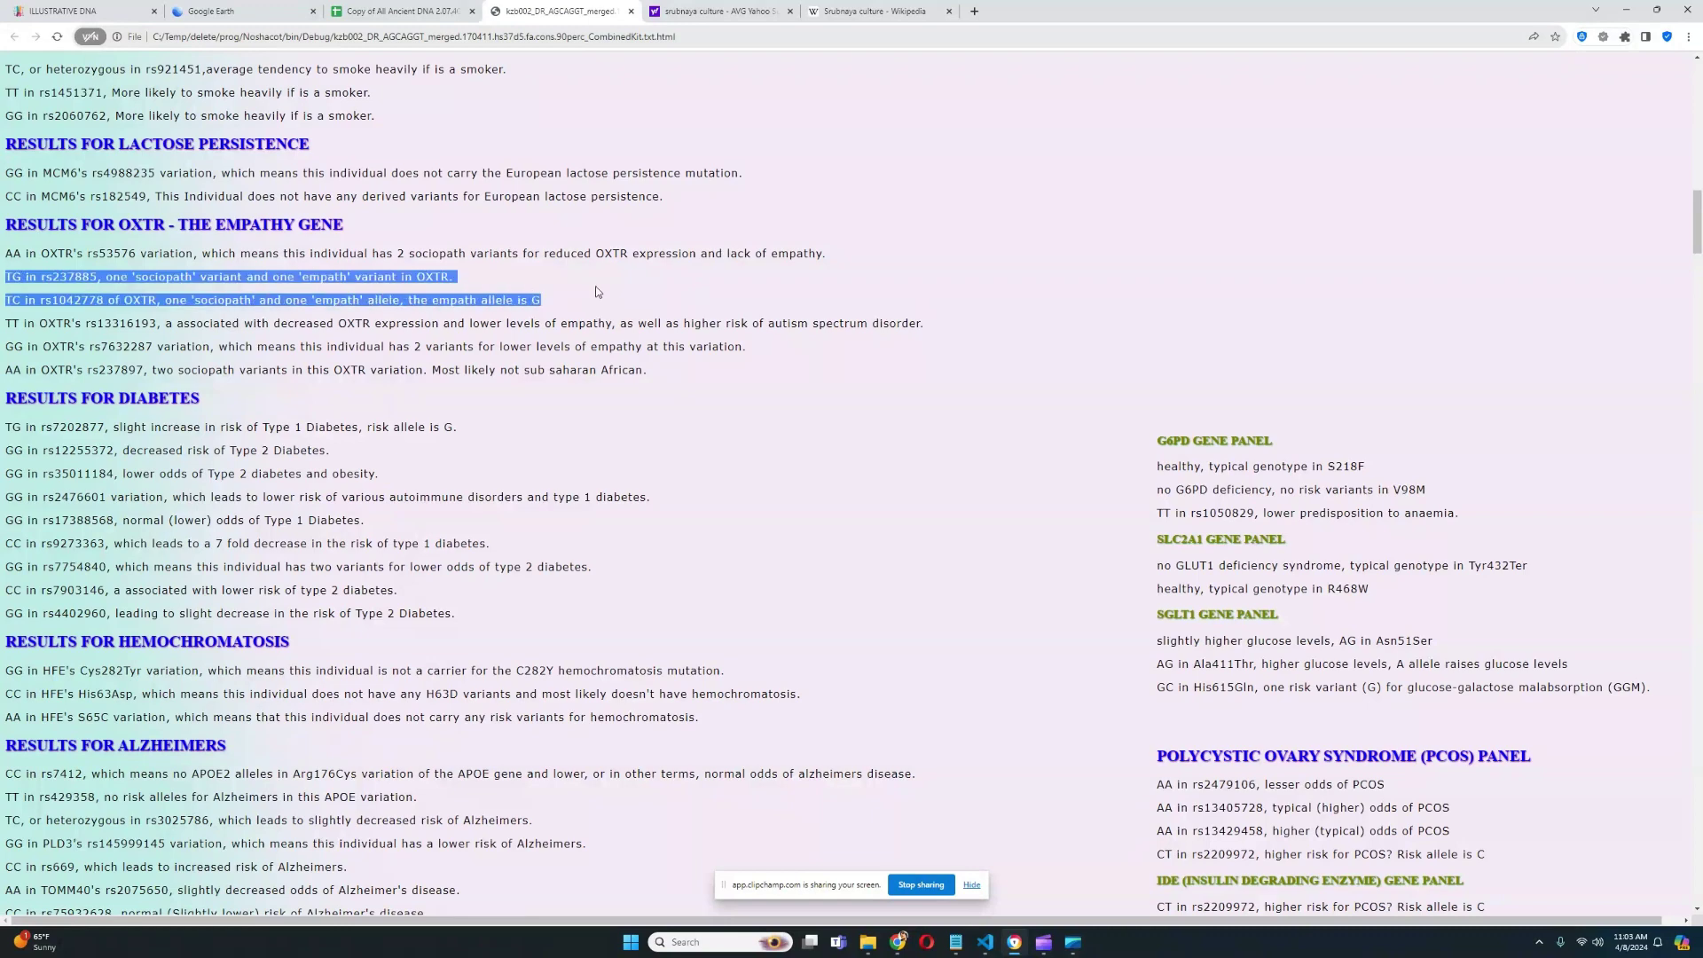
click(626, 290)
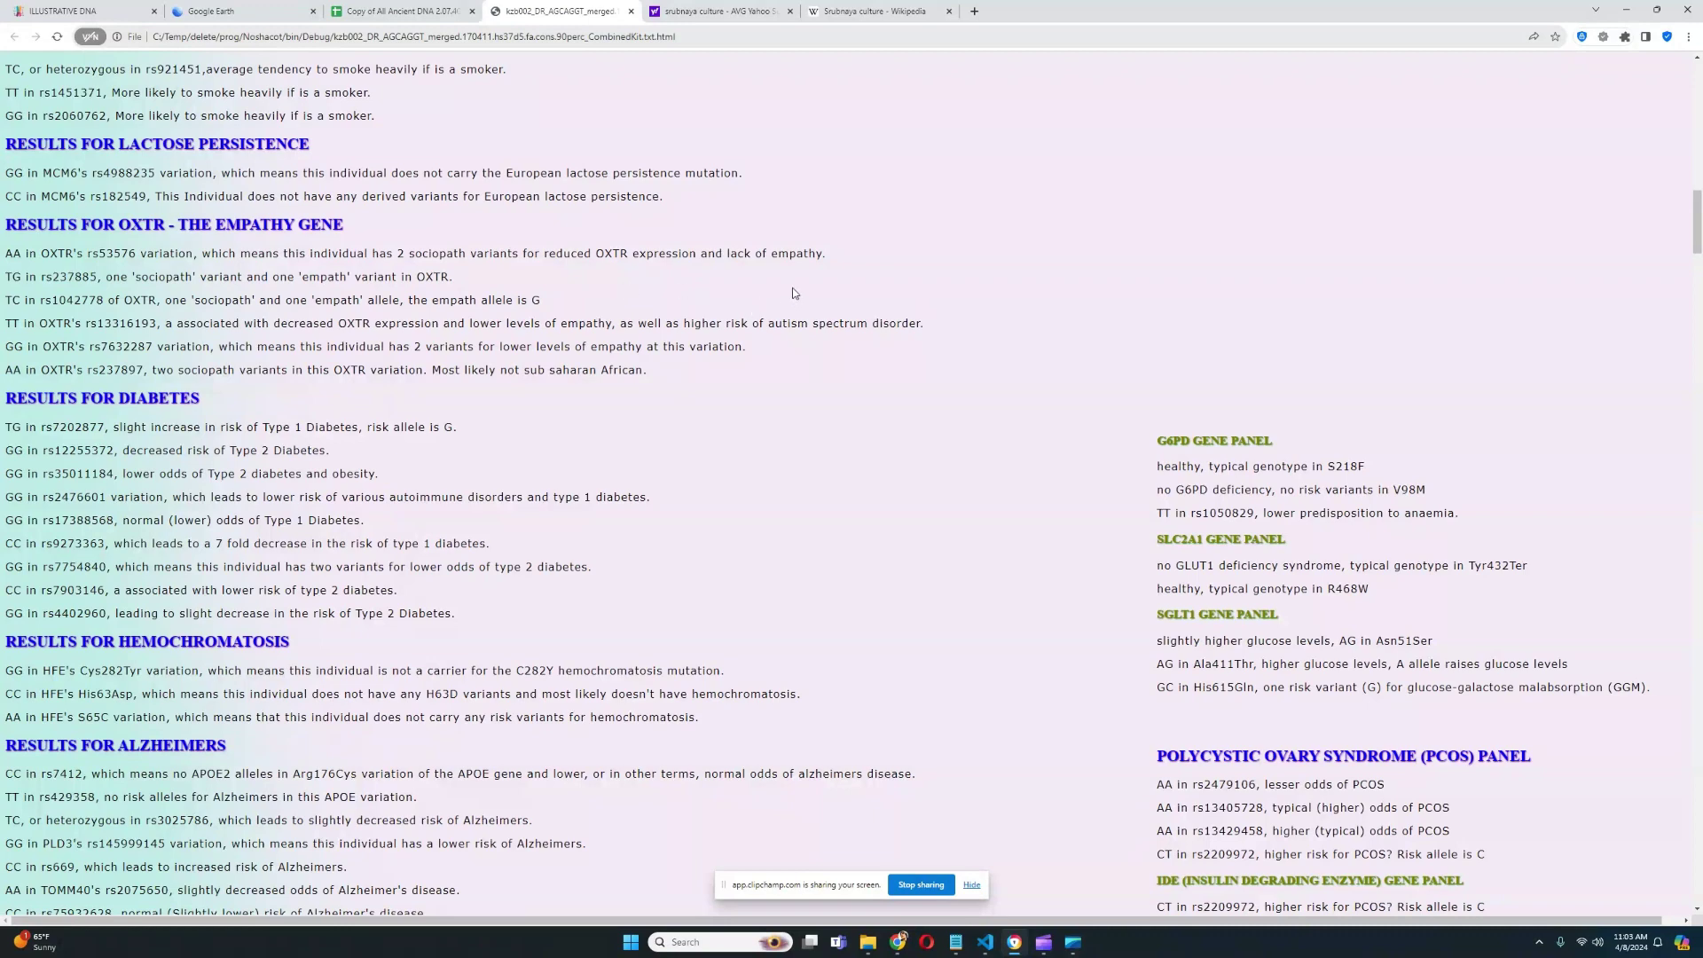
Step: Scroll past diabetes and Alzheimer's, highlighting multiple sclerosis, down to the cardiovascular and myopia panels
scroll(794, 292, down, 2)
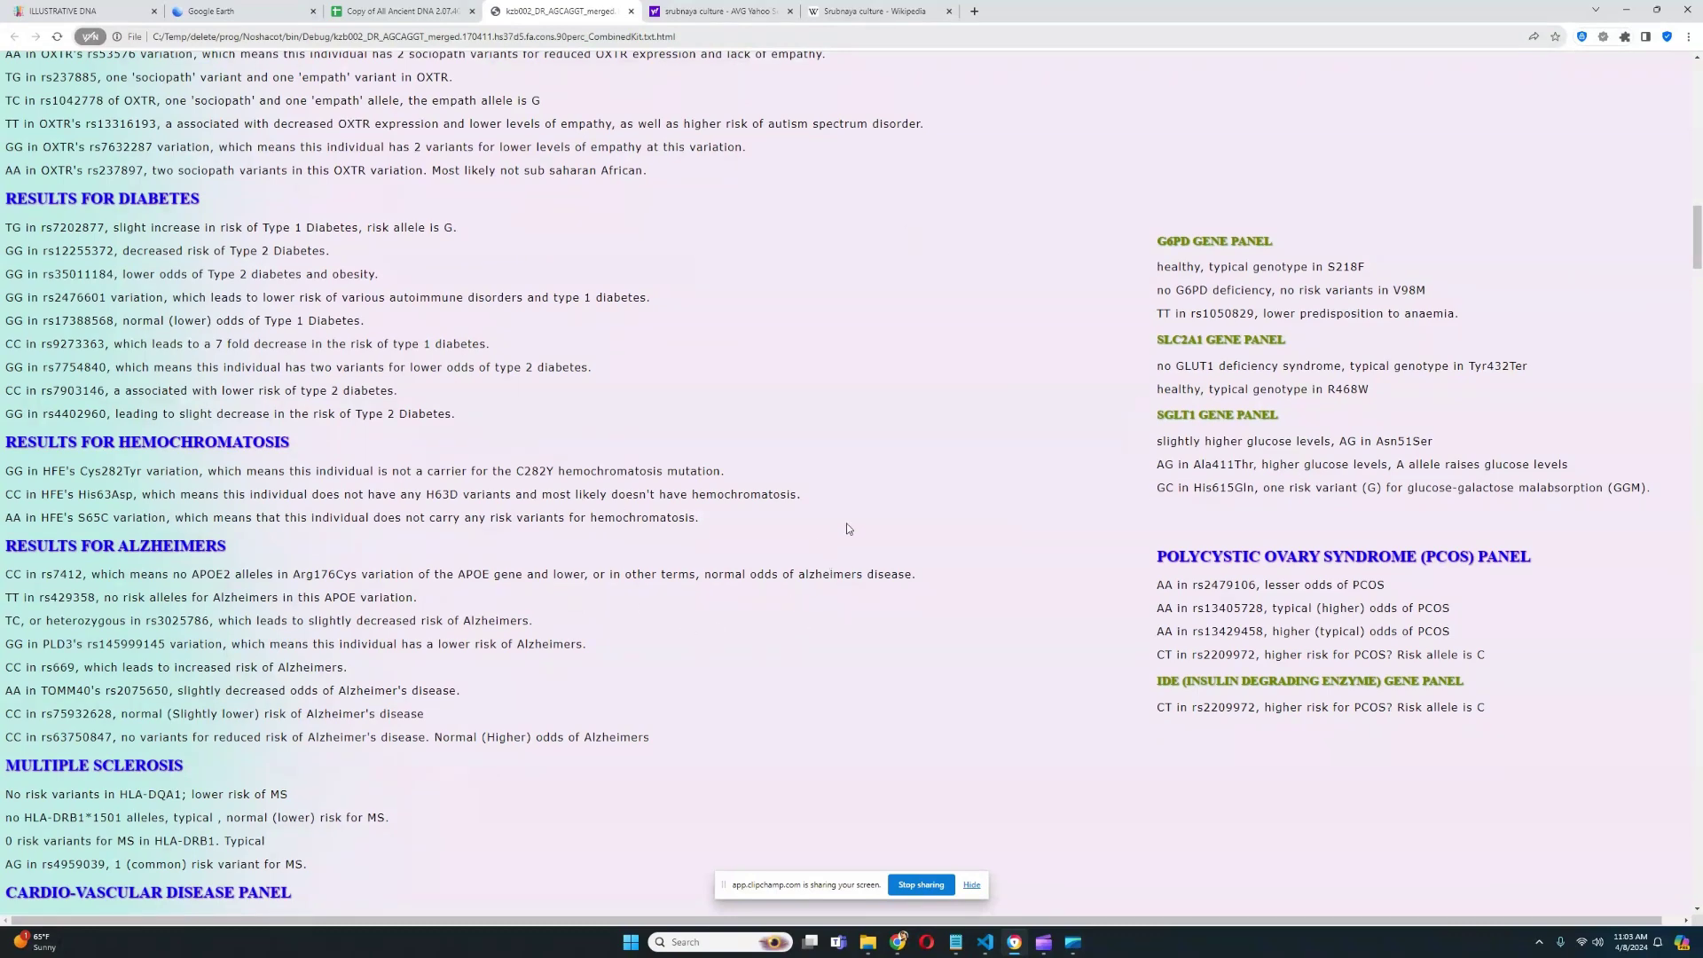
scroll(874, 475, down, 2)
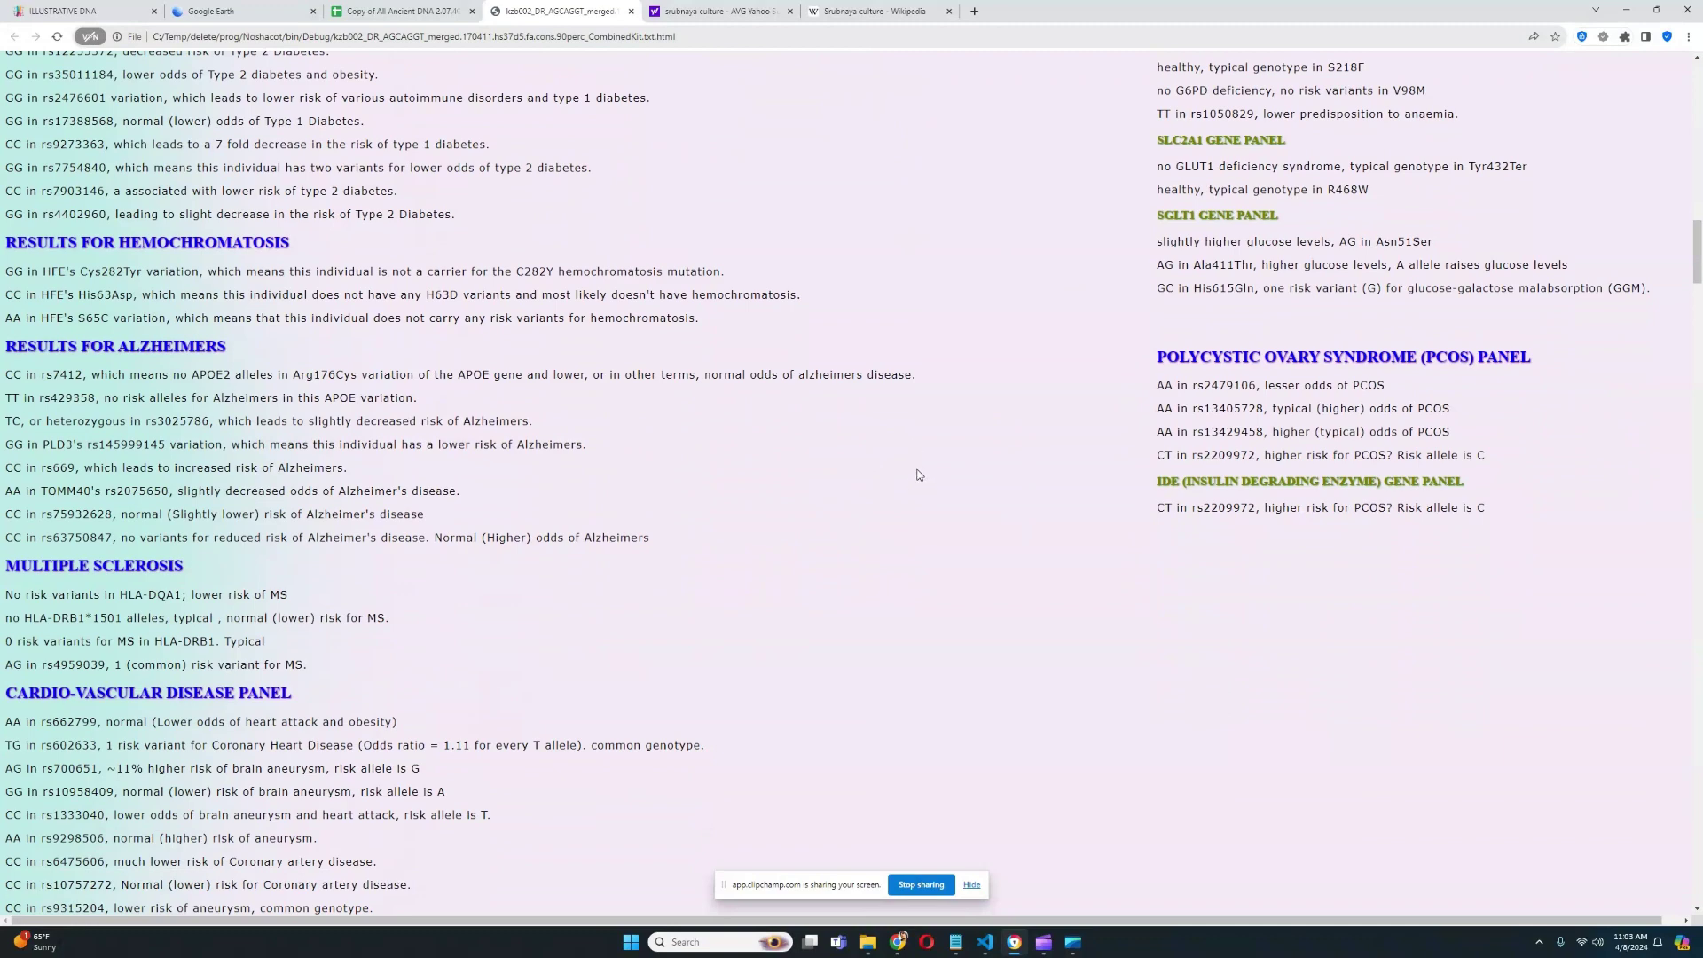
scroll(884, 484, down, 2)
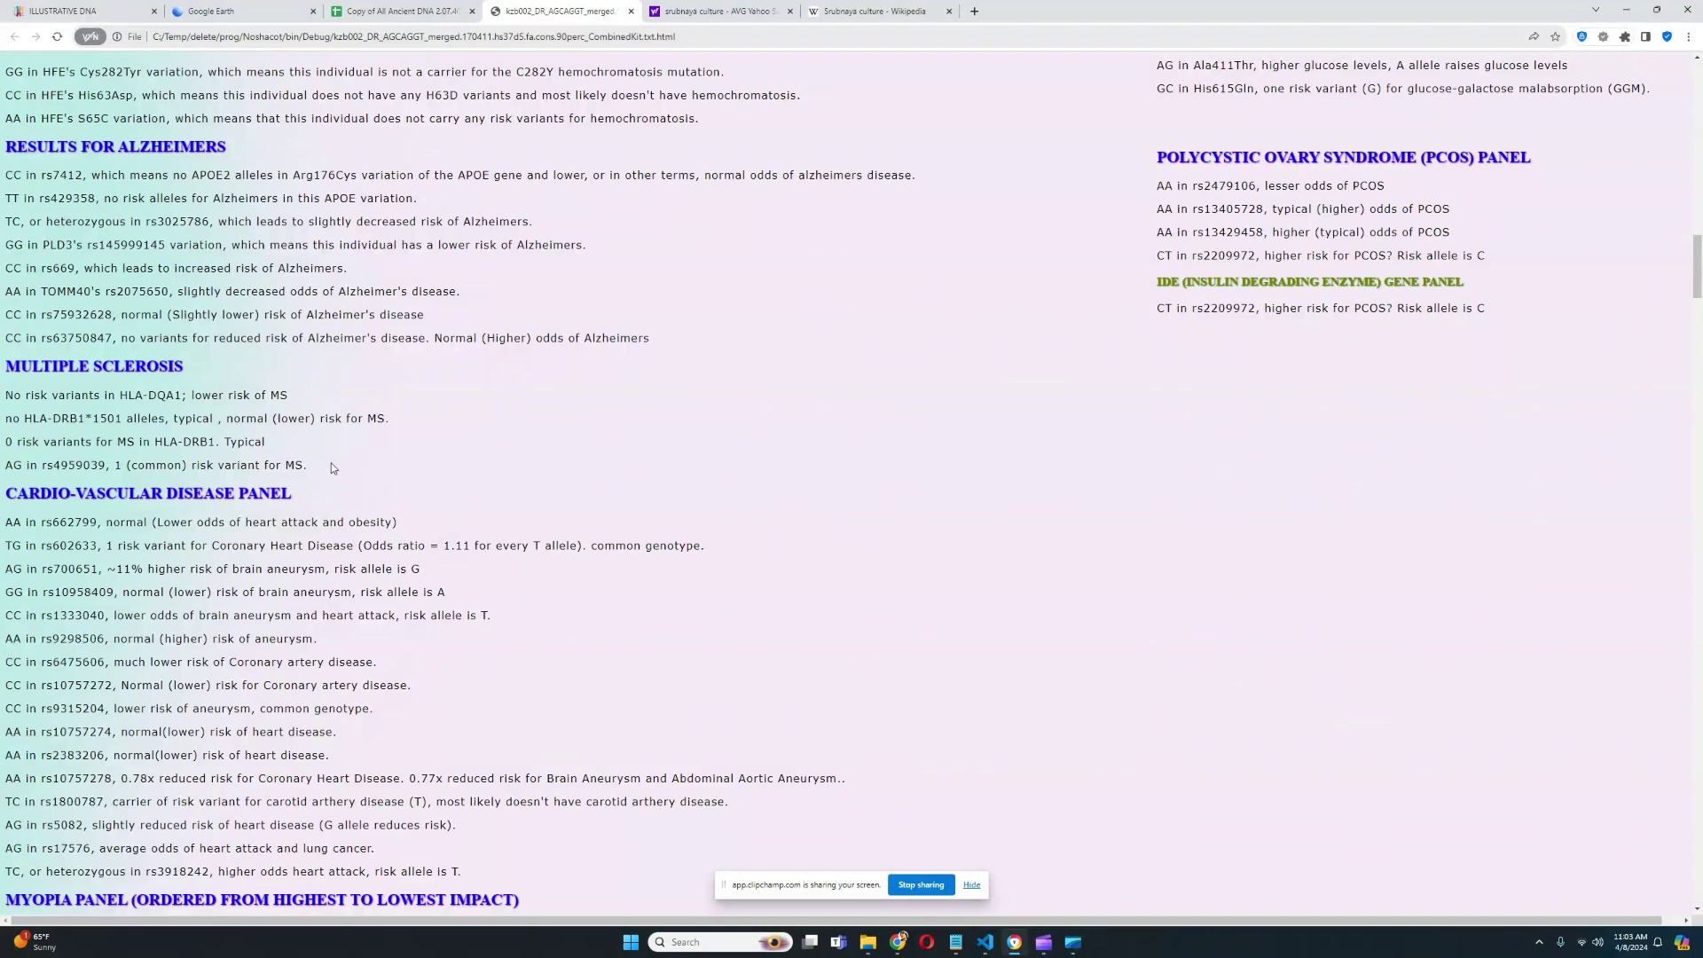
drag(292, 442, 7, 369)
click(18, 354)
scroll(794, 399, down, 4)
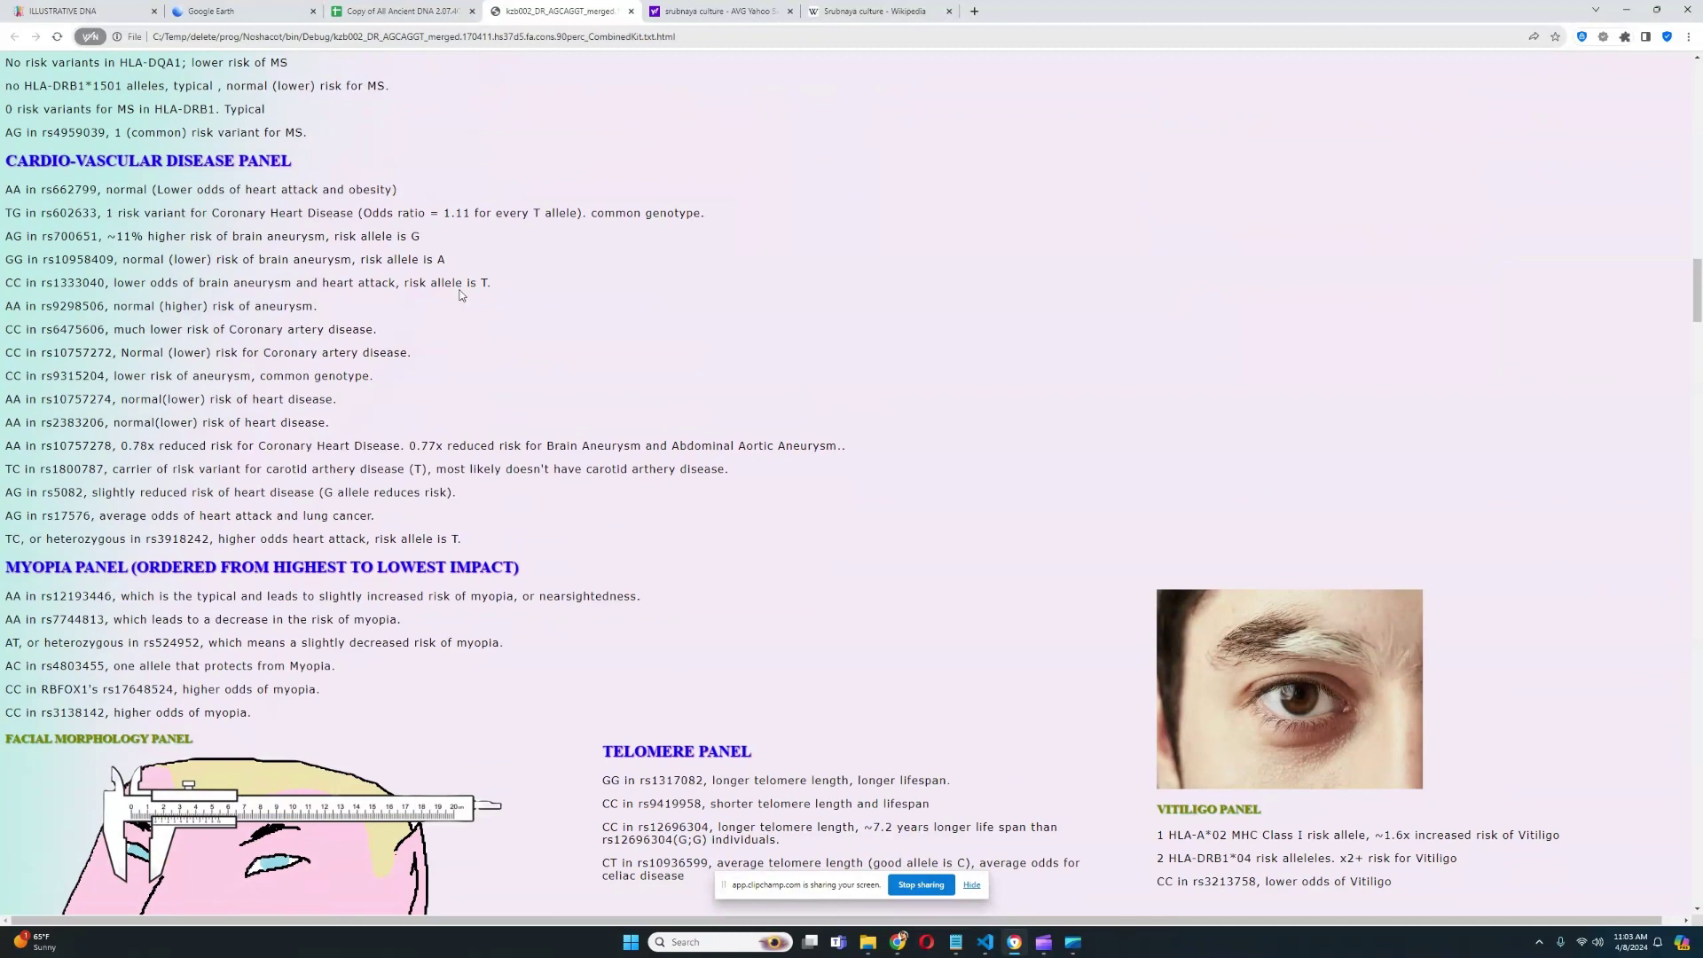
scroll(460, 295, down, 1)
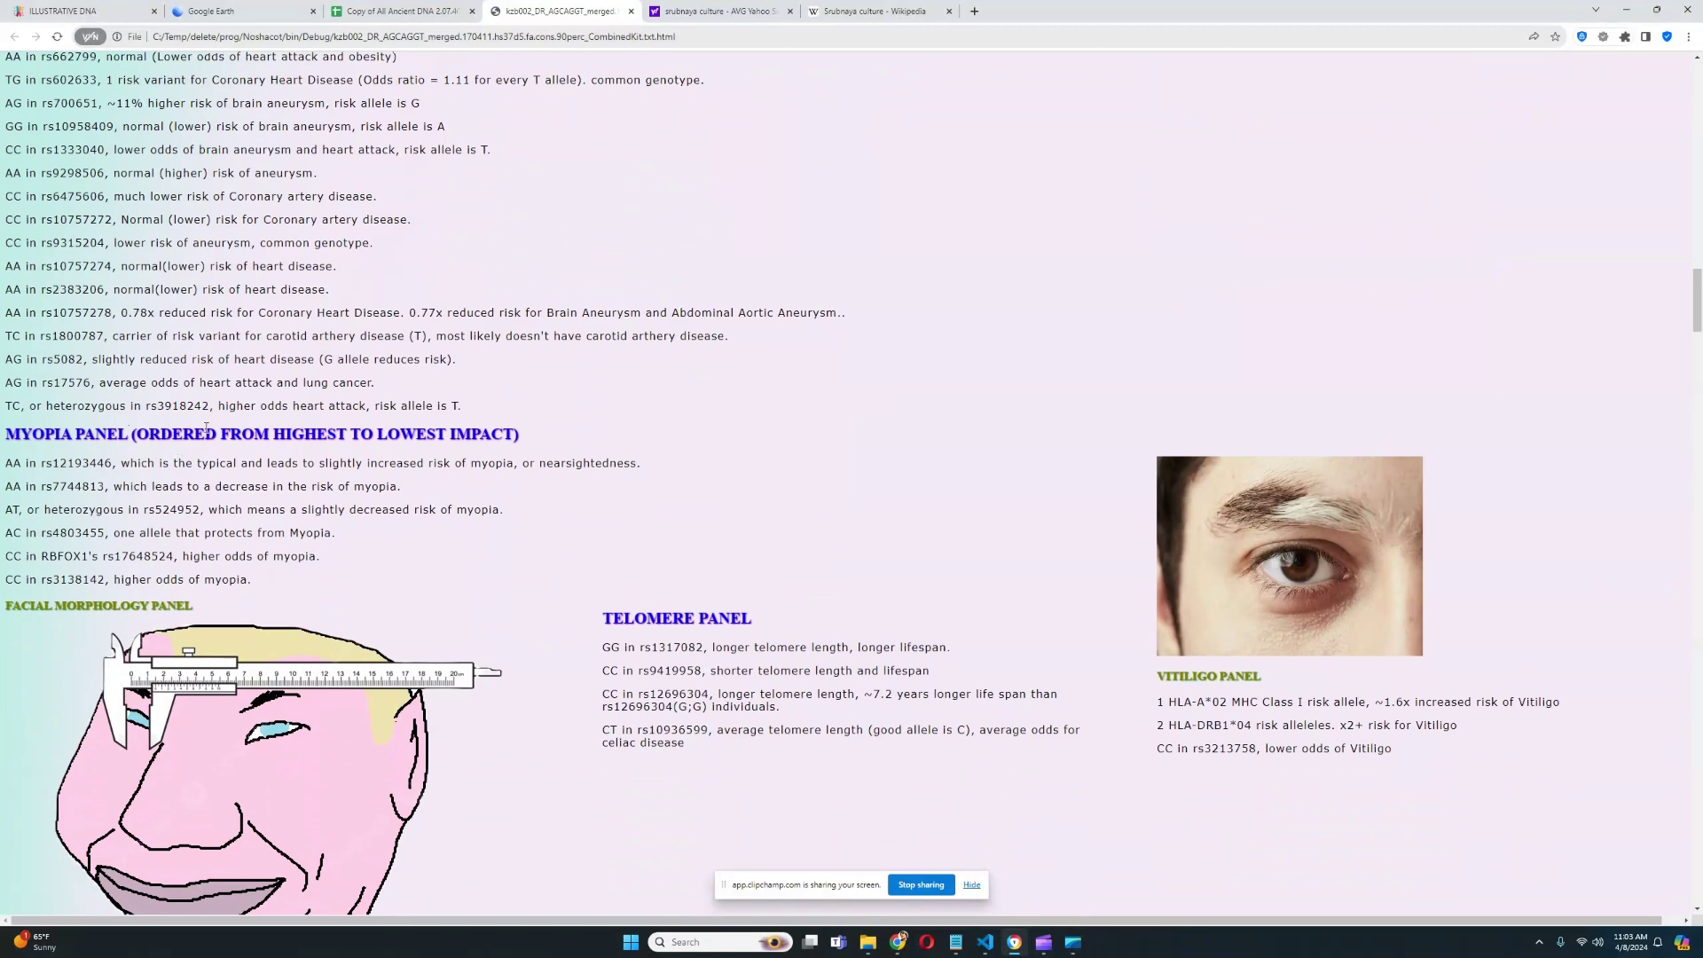
Step: Highlight EDAR rs3827760 AA, PAX3 protruding nasal bridge and both thinner eyebrows results
scroll(206, 428, down, 3)
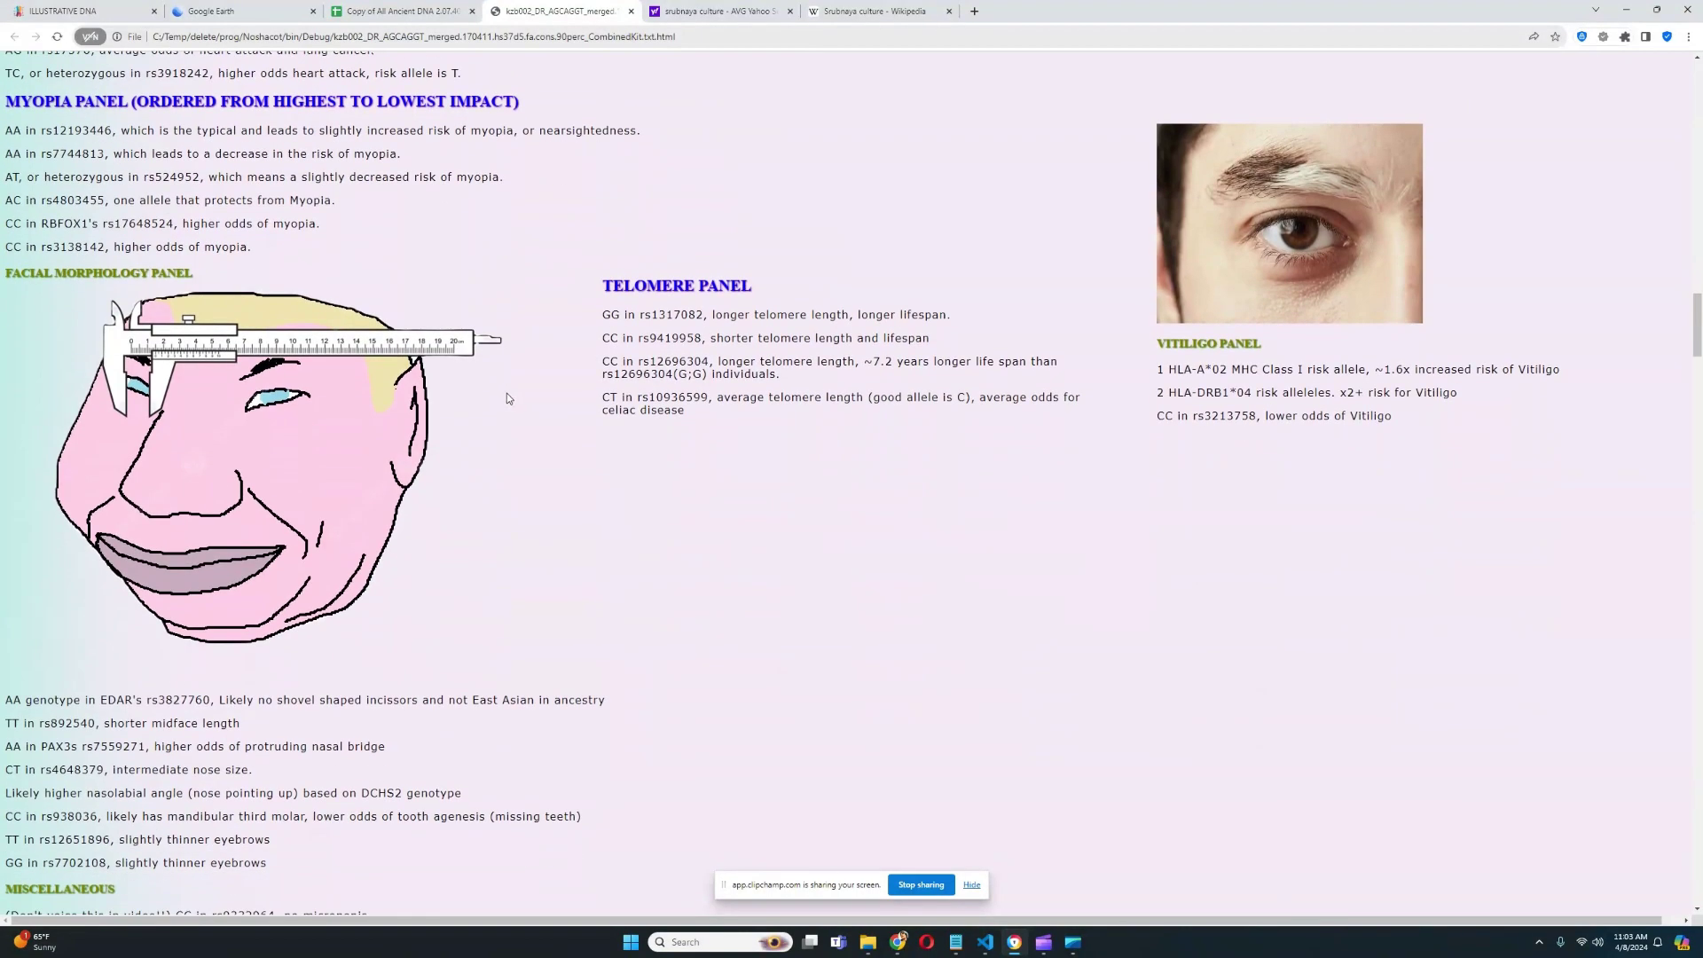
scroll(507, 399, down, 1)
drag(9, 632, 213, 632)
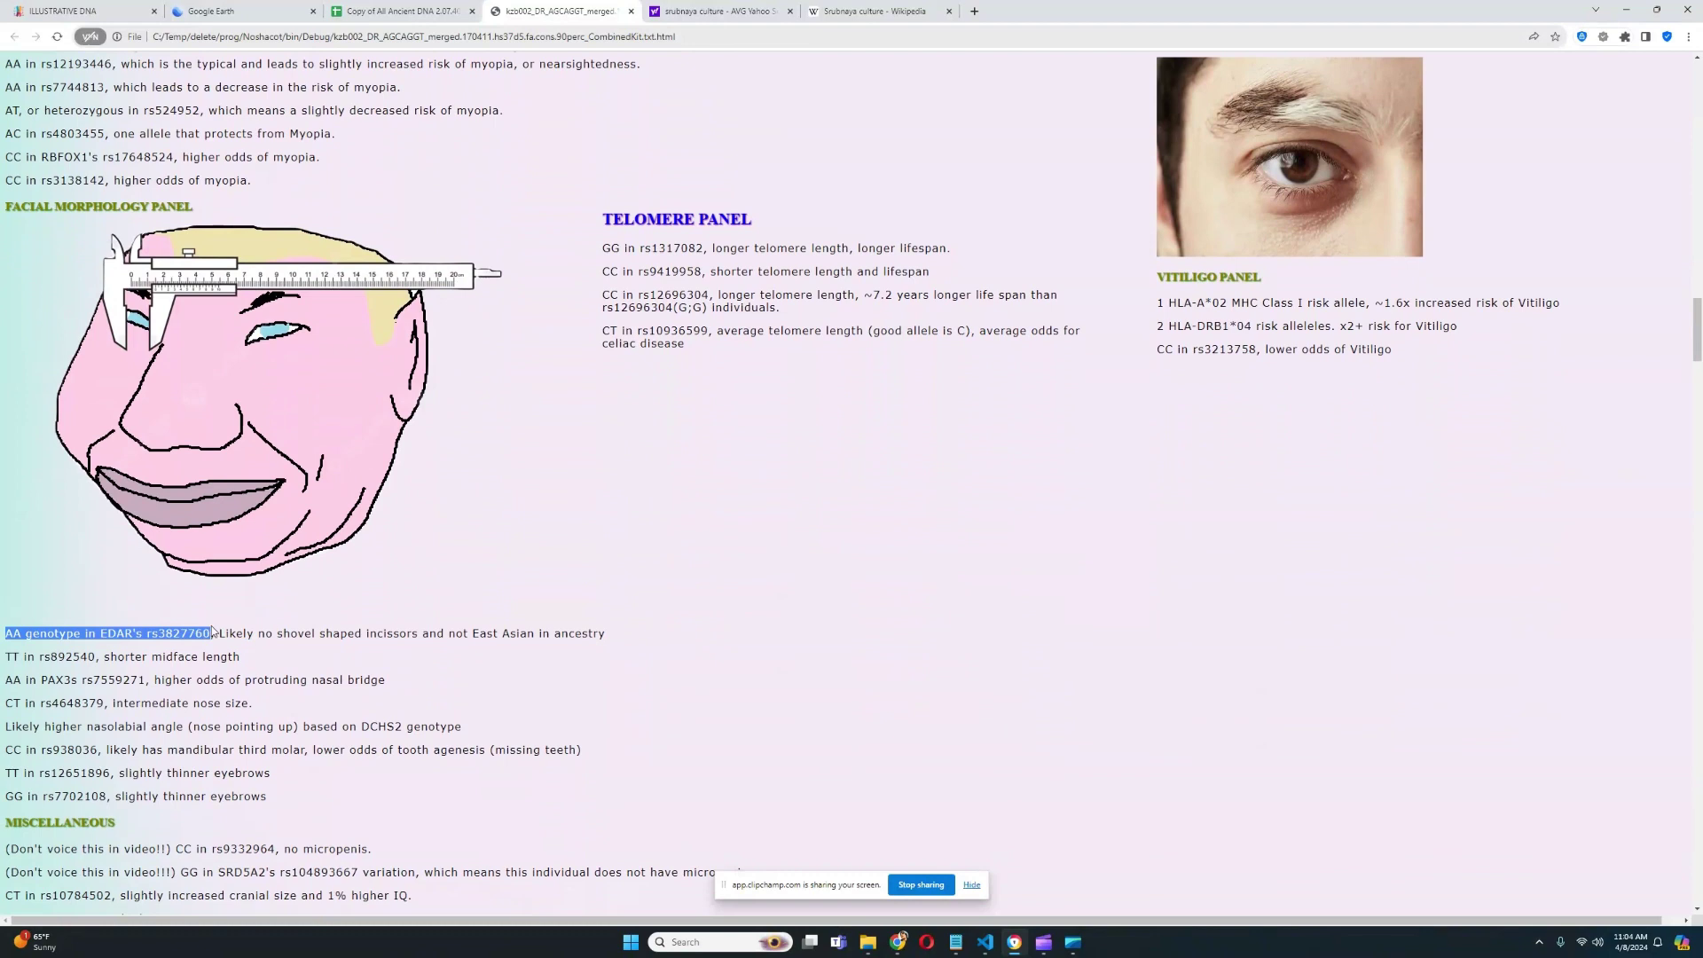
click(681, 480)
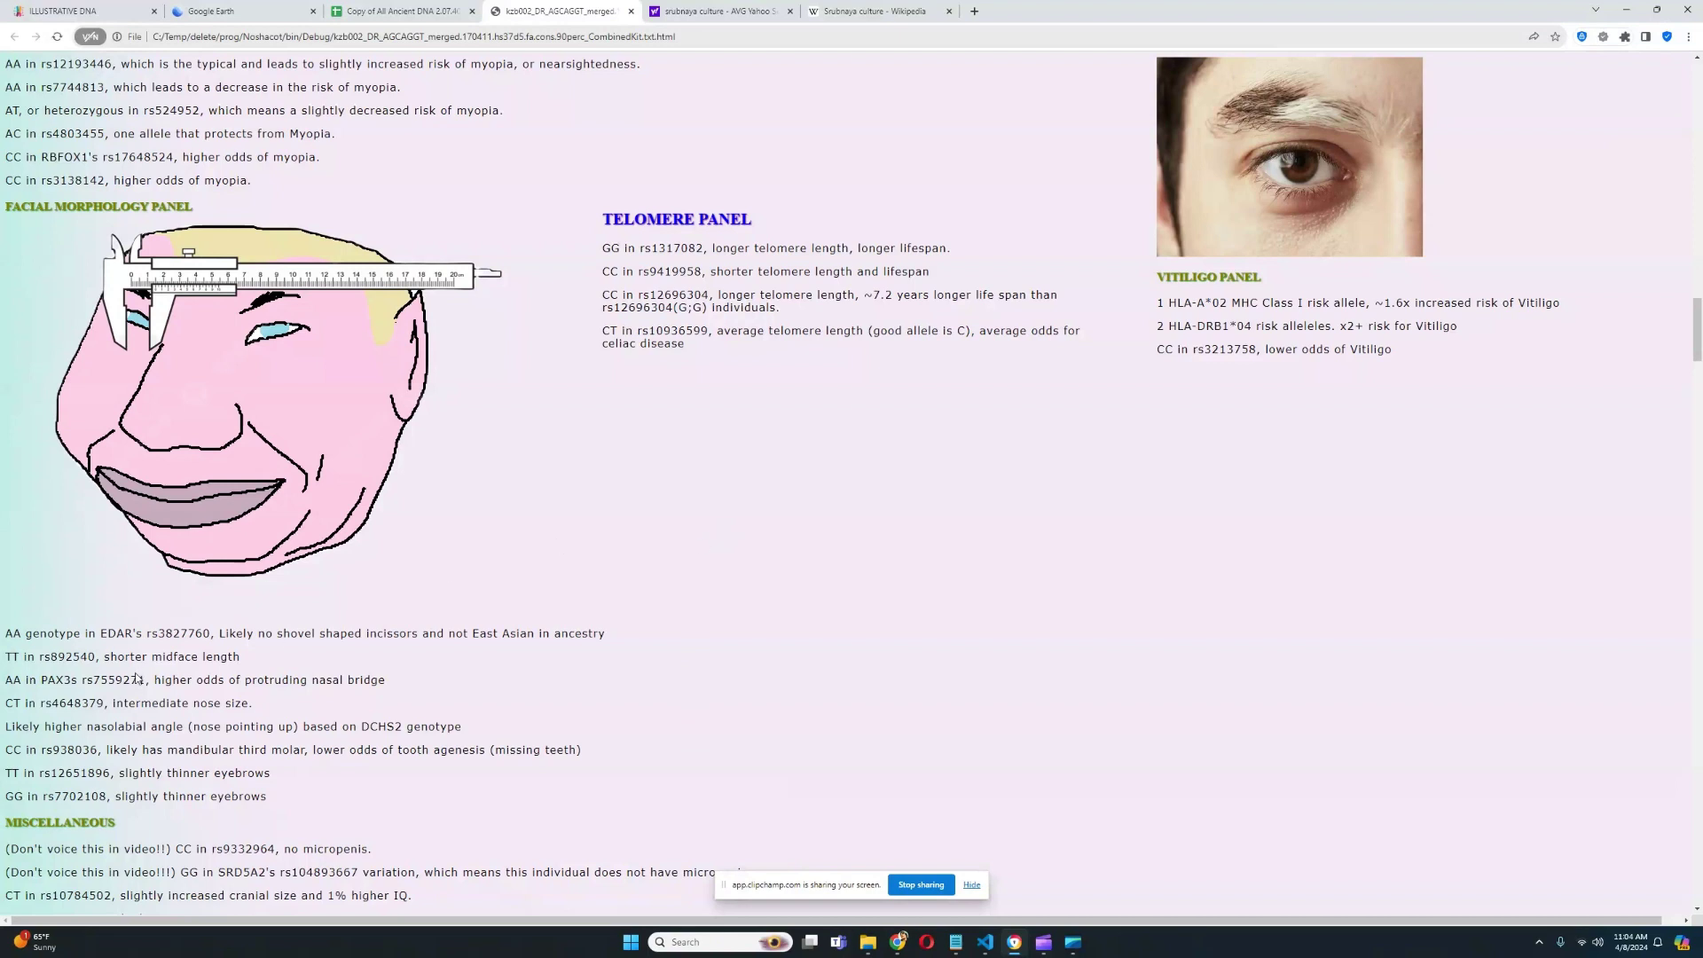
drag(6, 680, 412, 682)
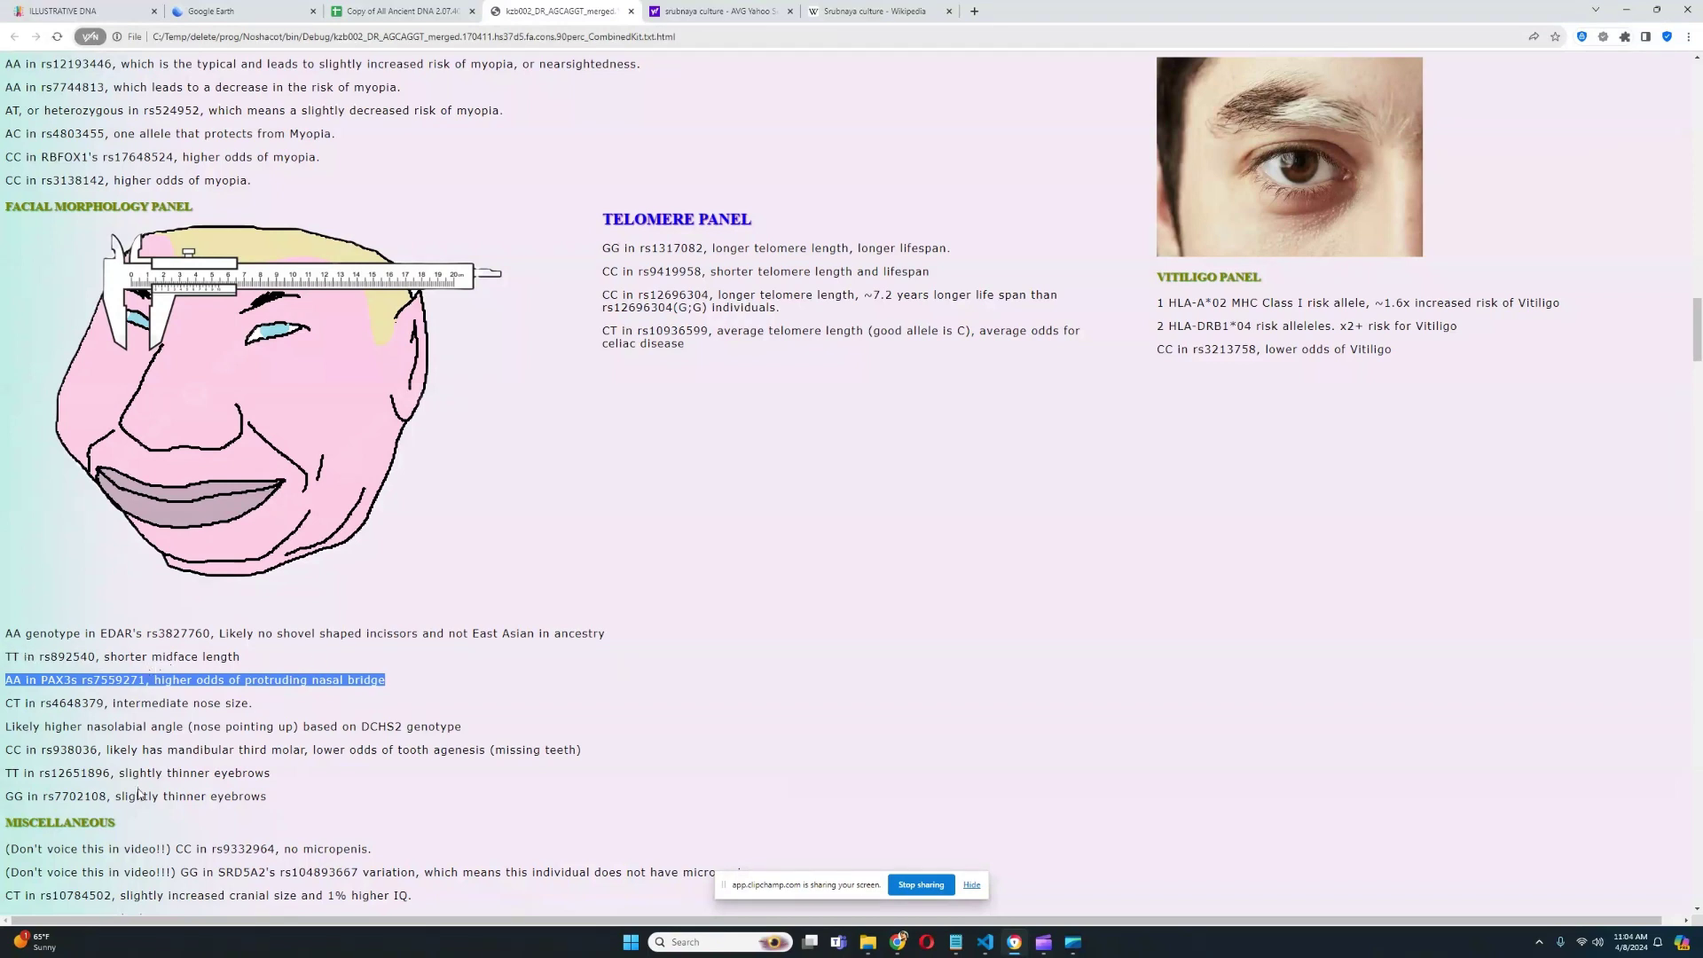
drag(268, 797, 3, 779)
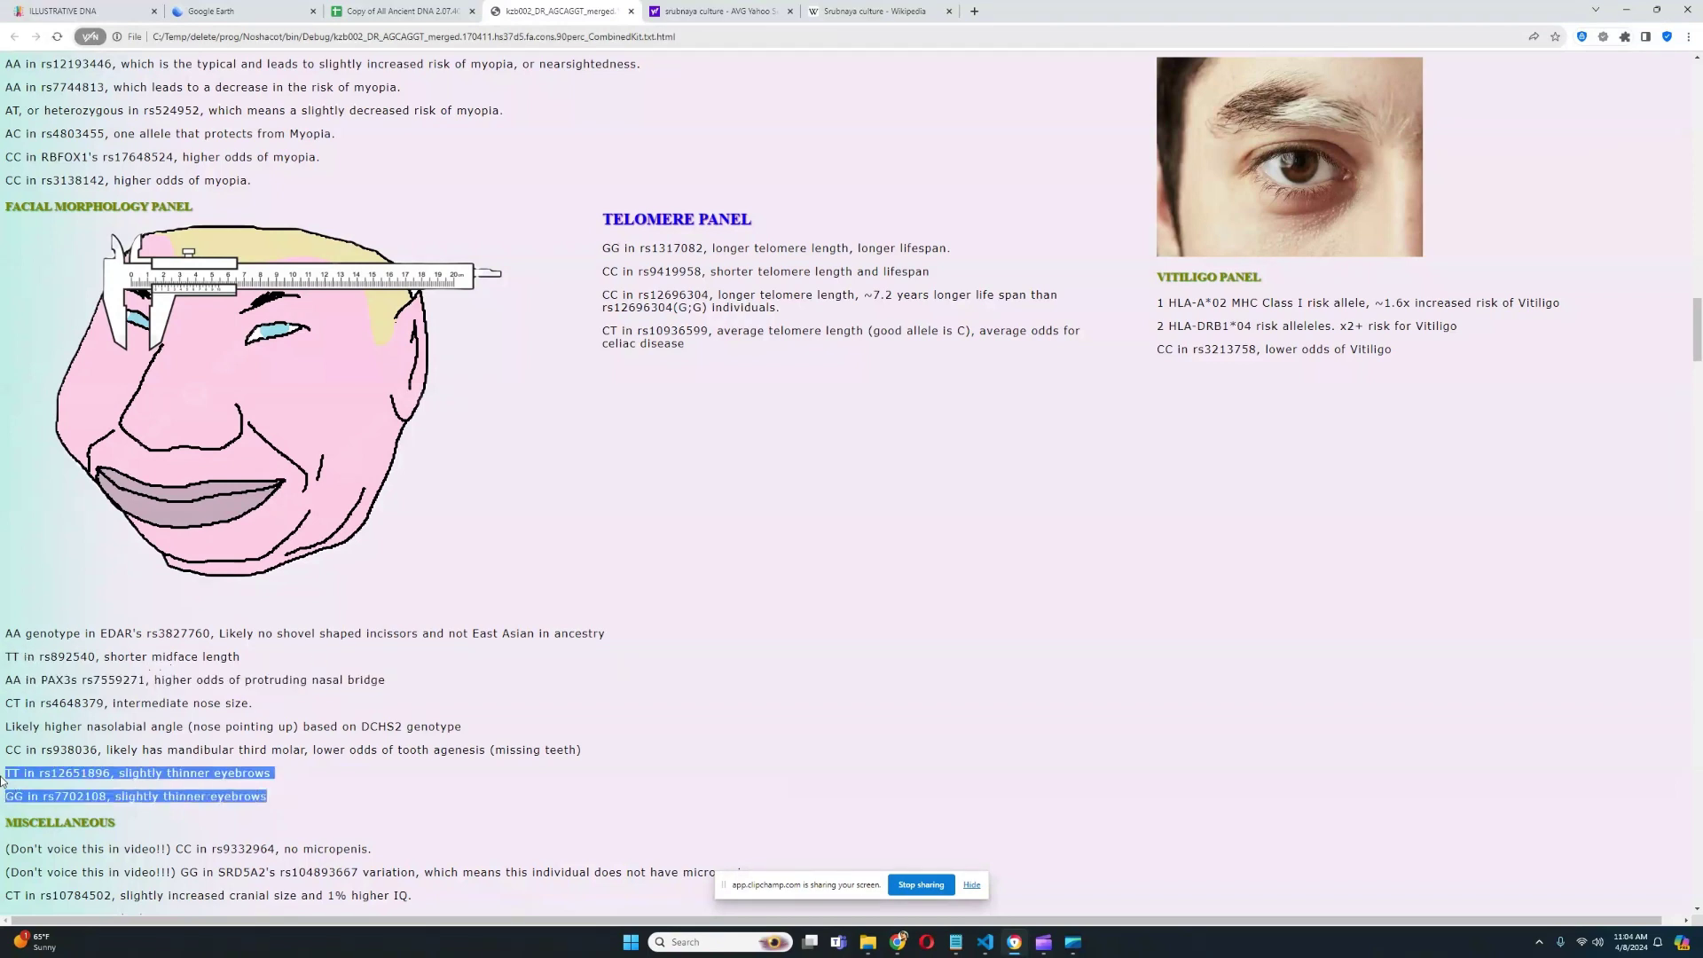
Step: Highlight the two Vitiligo HLA risk lines, then the rs12696304 longer-telomere result, clearing each selection
click(650, 661)
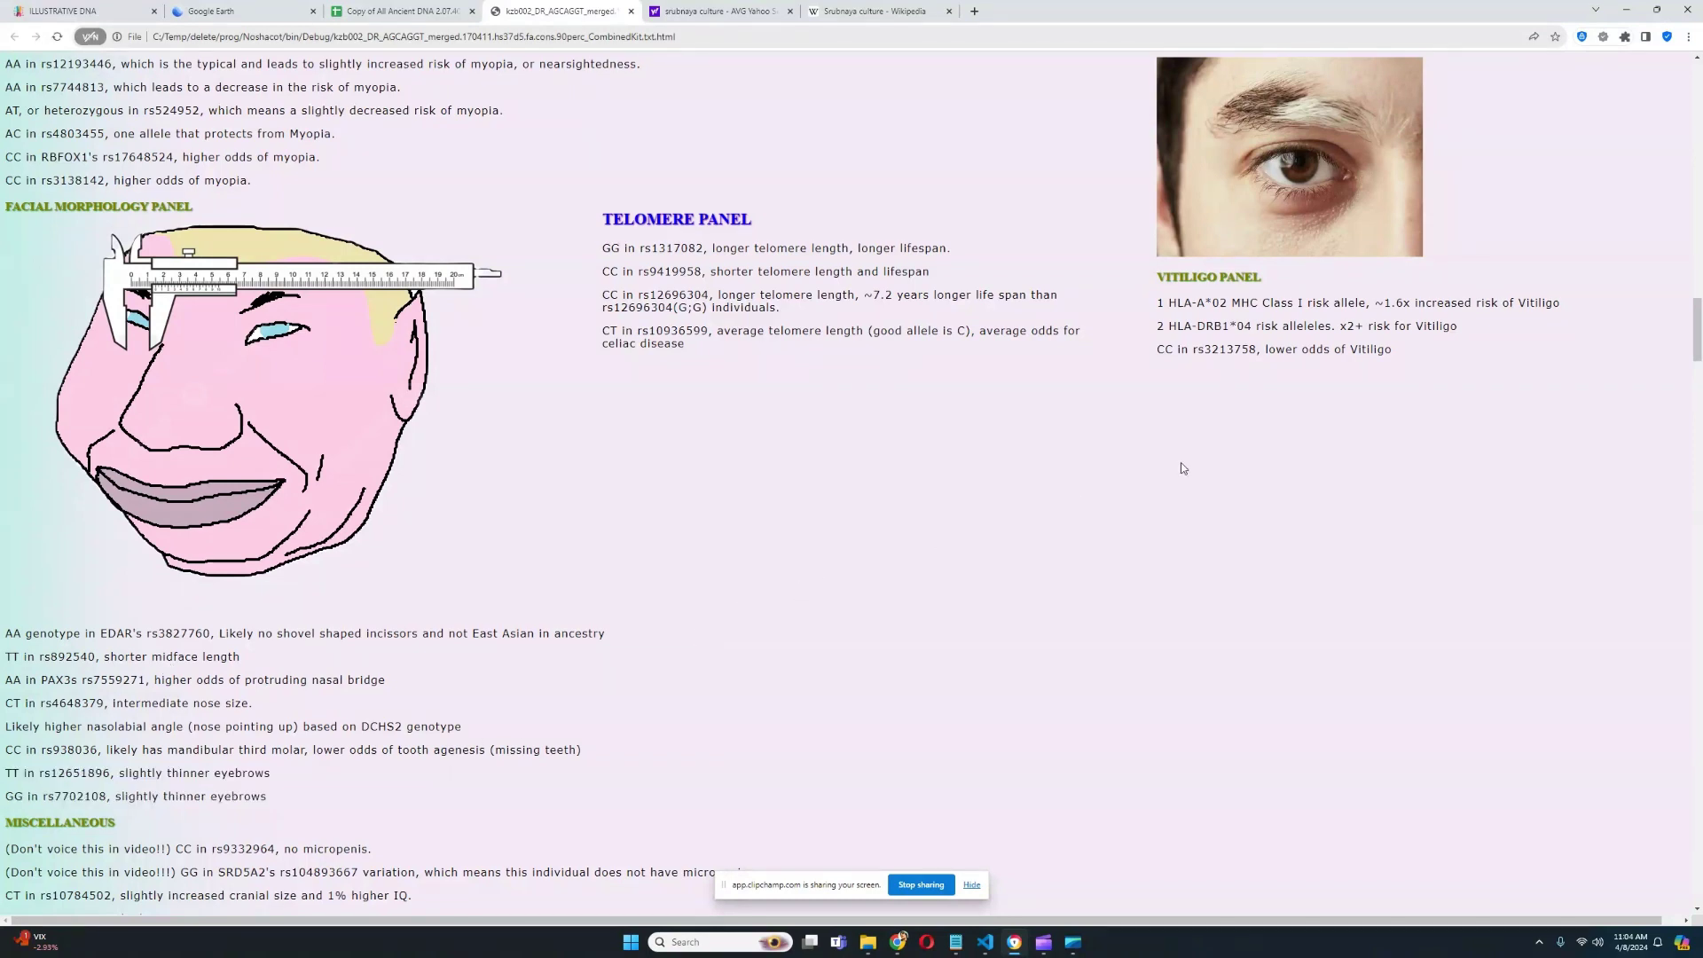
scroll(1183, 468, up, 1)
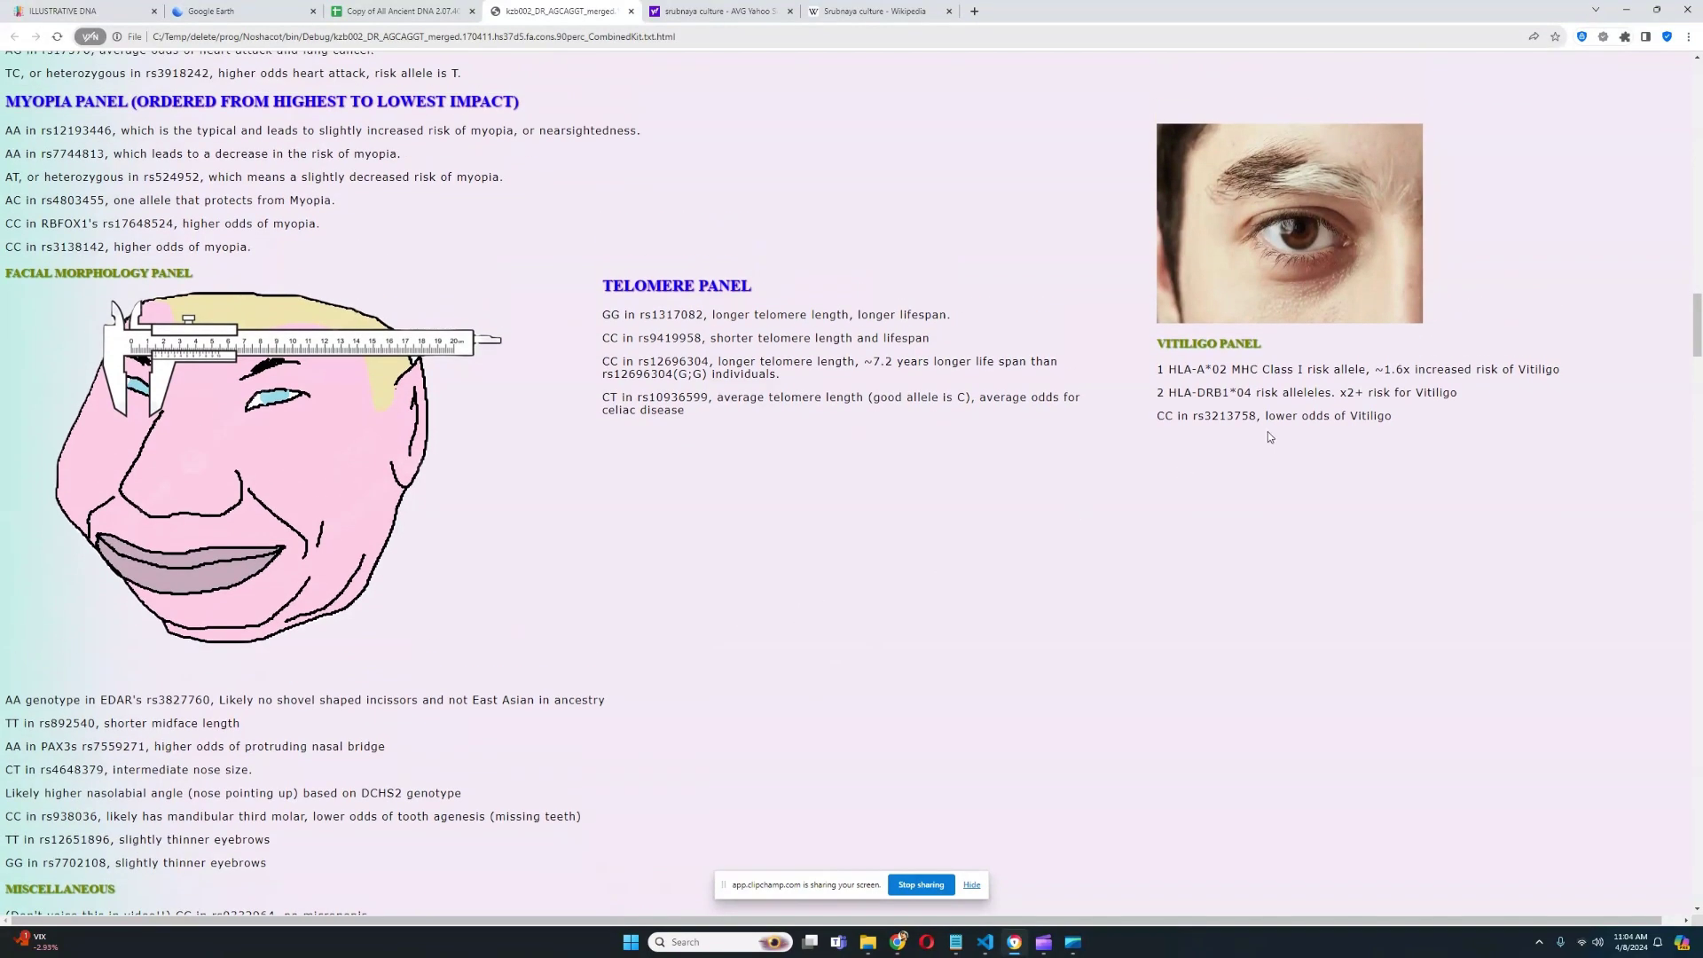
mouse_move(1156, 371)
mouse_down()
mouse_move(1348, 380)
mouse_move(1163, 364)
mouse_up()
drag(1160, 367, 1437, 389)
click(1482, 400)
drag(1478, 392, 1159, 367)
click(1160, 367)
drag(787, 372, 602, 362)
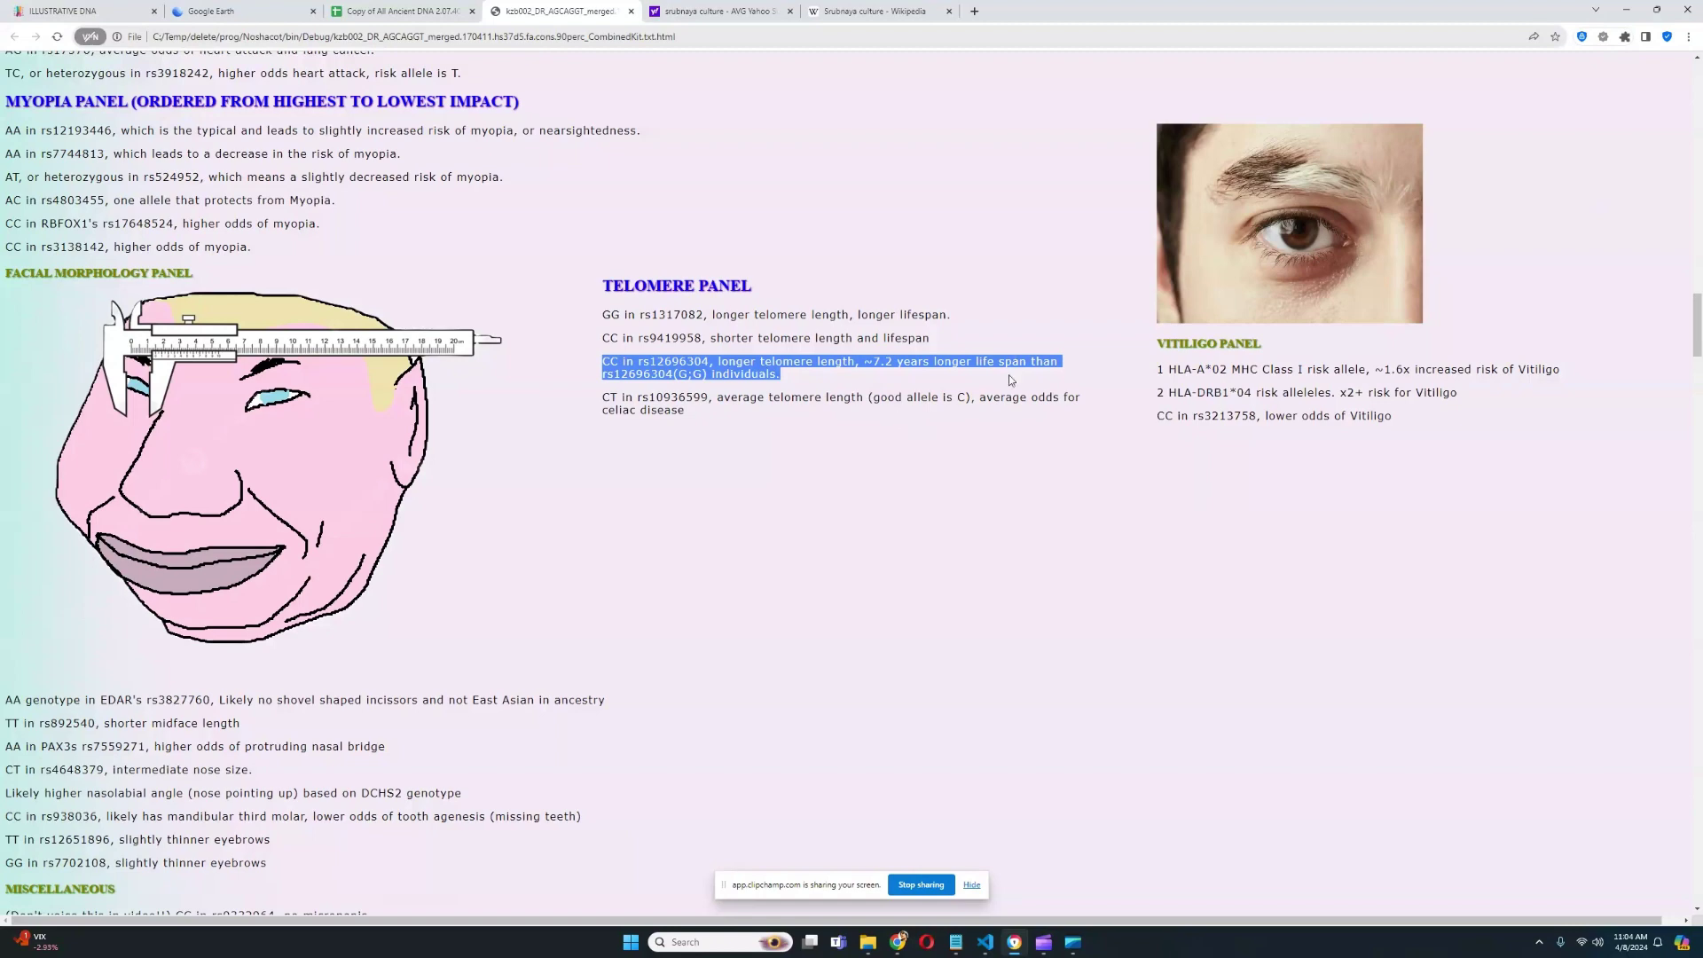
click(859, 440)
Step: Highlight the two Miscellaneous lines marked not to be voiced
scroll(758, 535, down, 5)
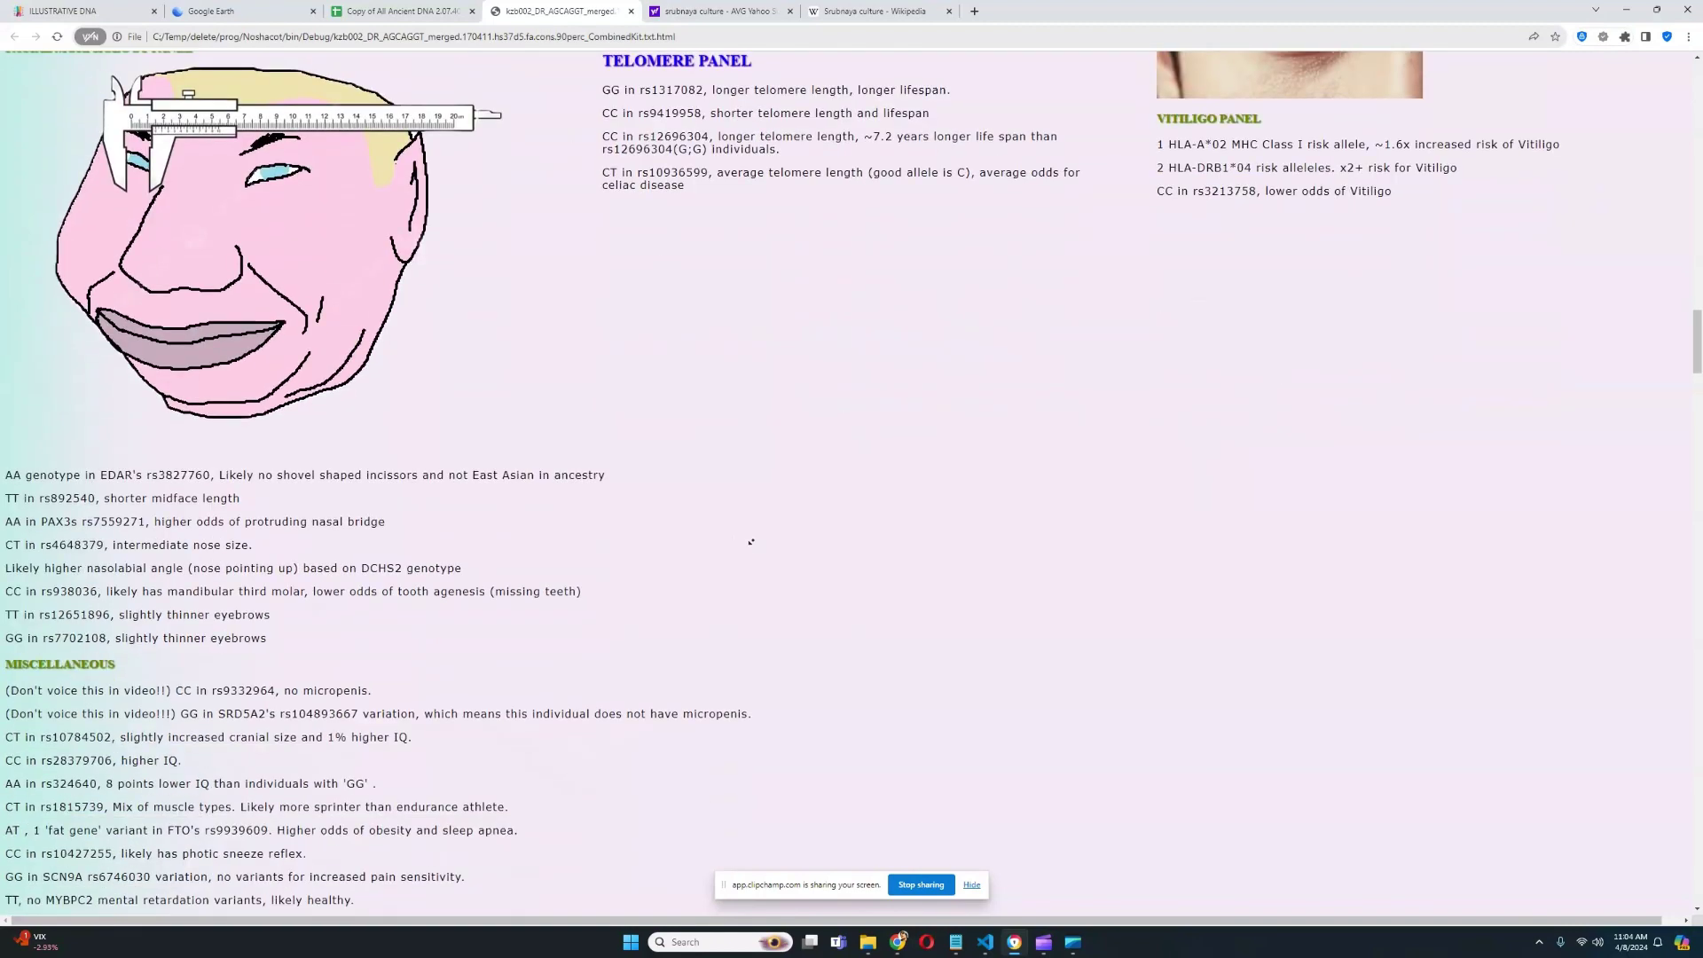
scroll(798, 506, down, 1)
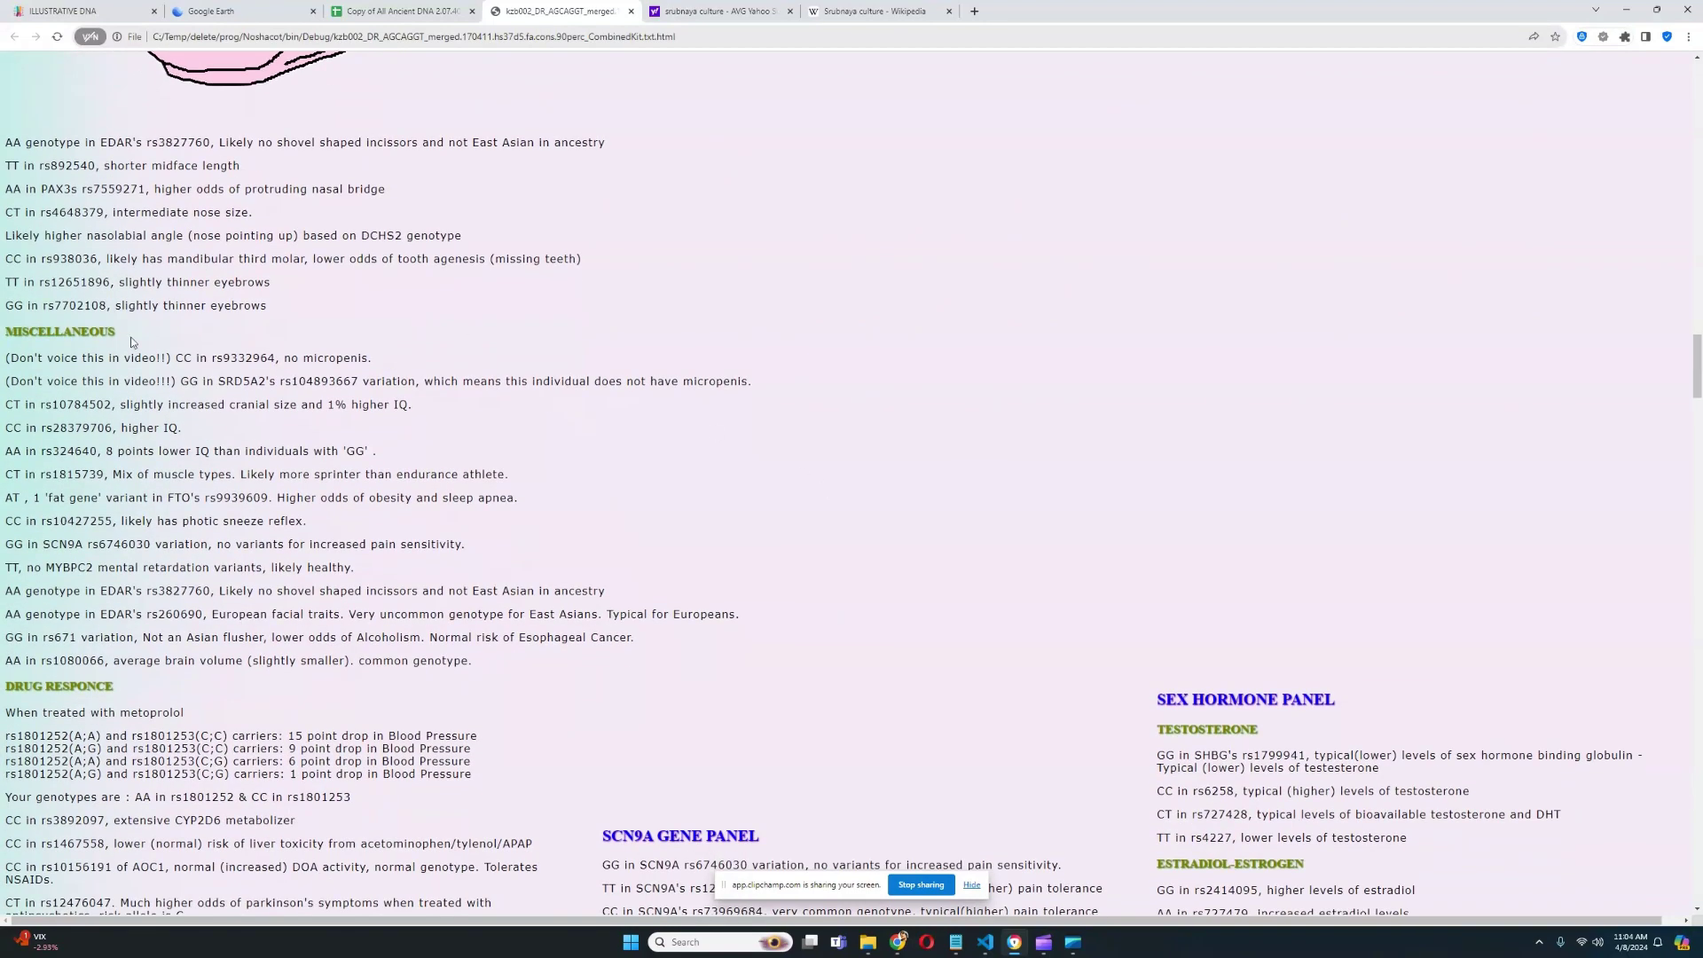
drag(280, 358, 5, 357)
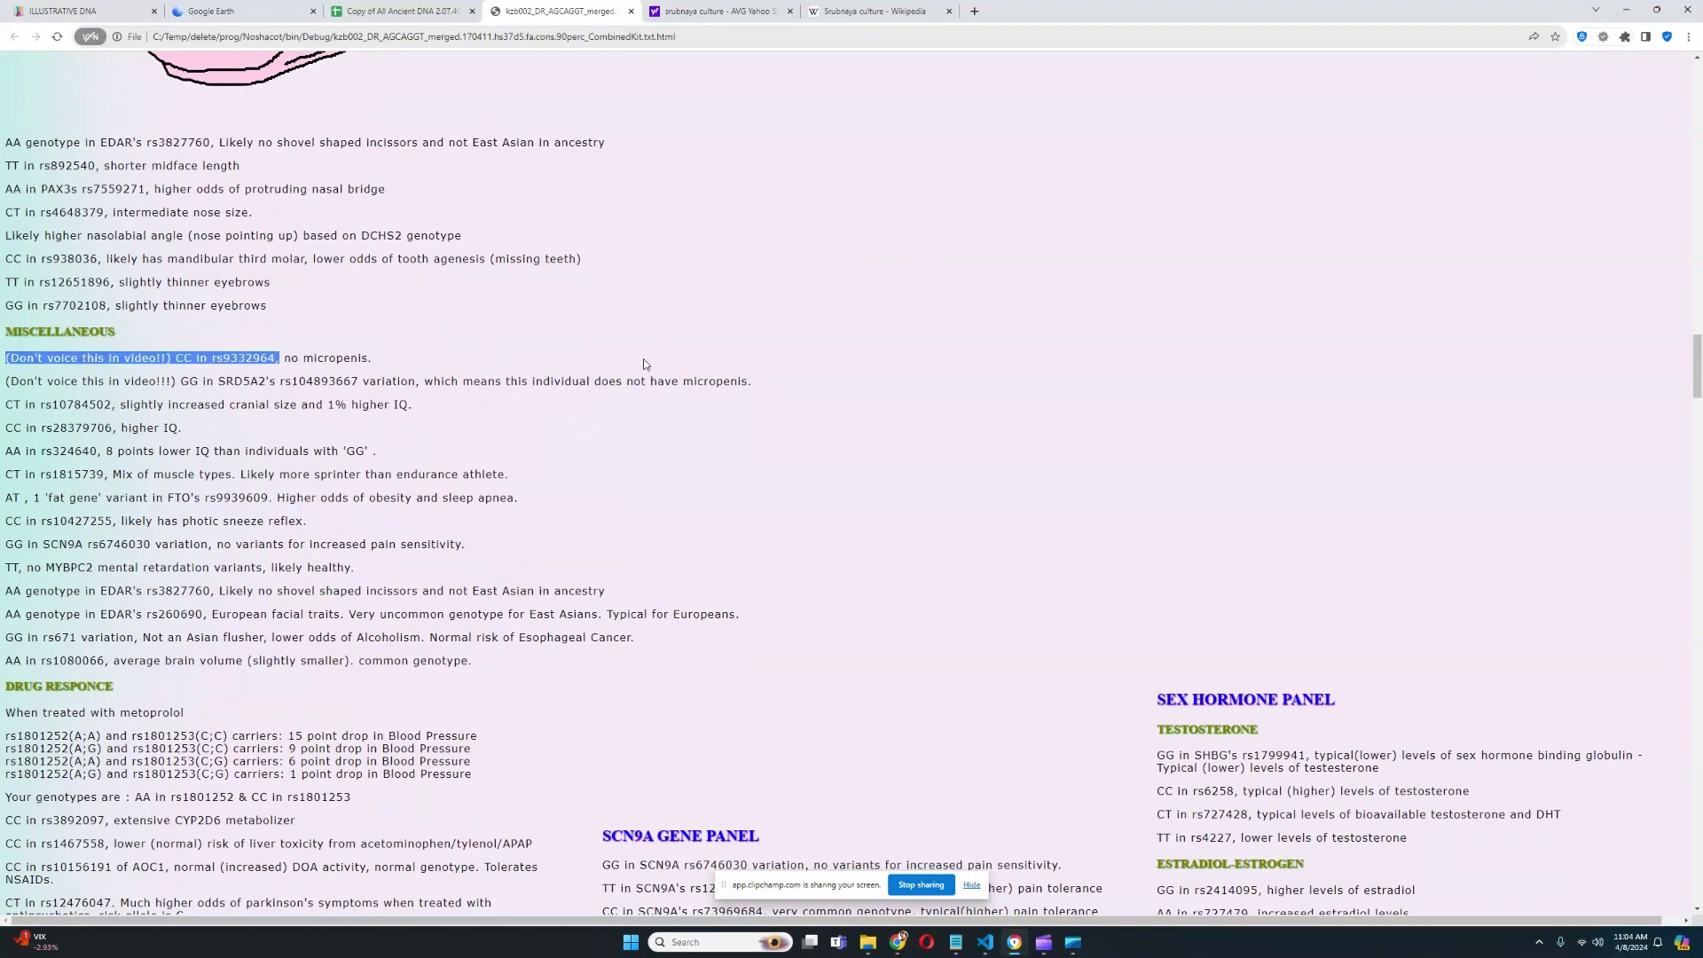
drag(781, 381, 5, 357)
Step: Mark the rs1815739 muscle type, FTO fat gene and both EDAR genotype lines, then continue to Albinism
scroll(830, 382, down, 2)
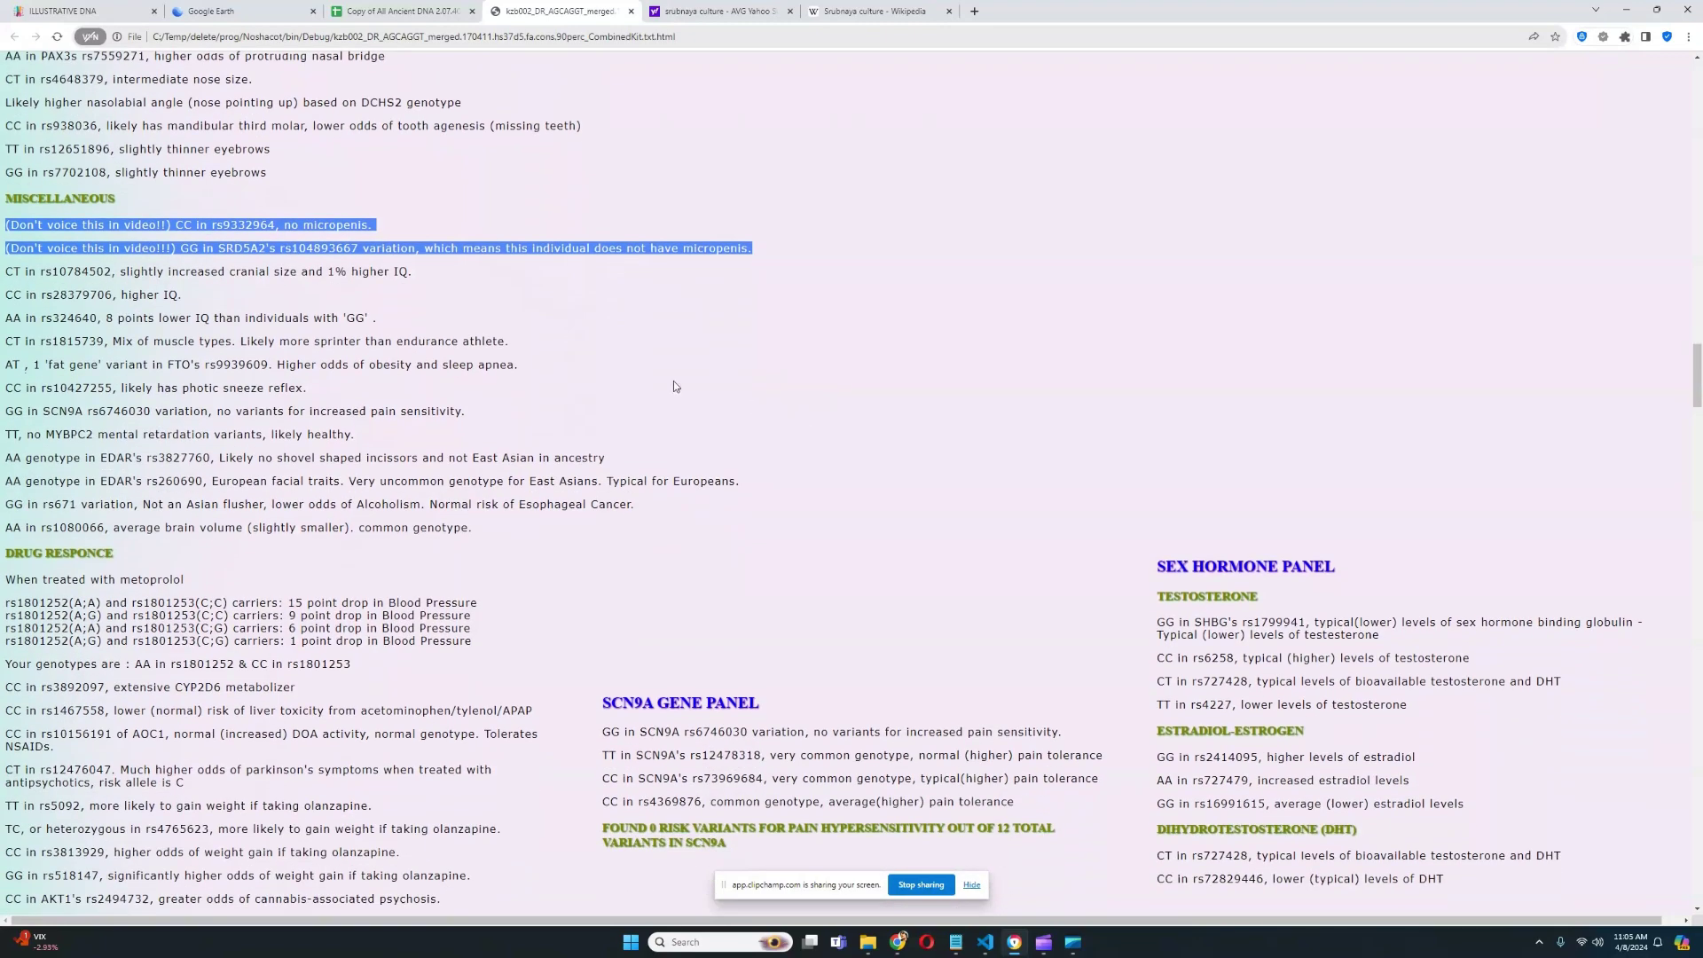
drag(113, 342, 512, 341)
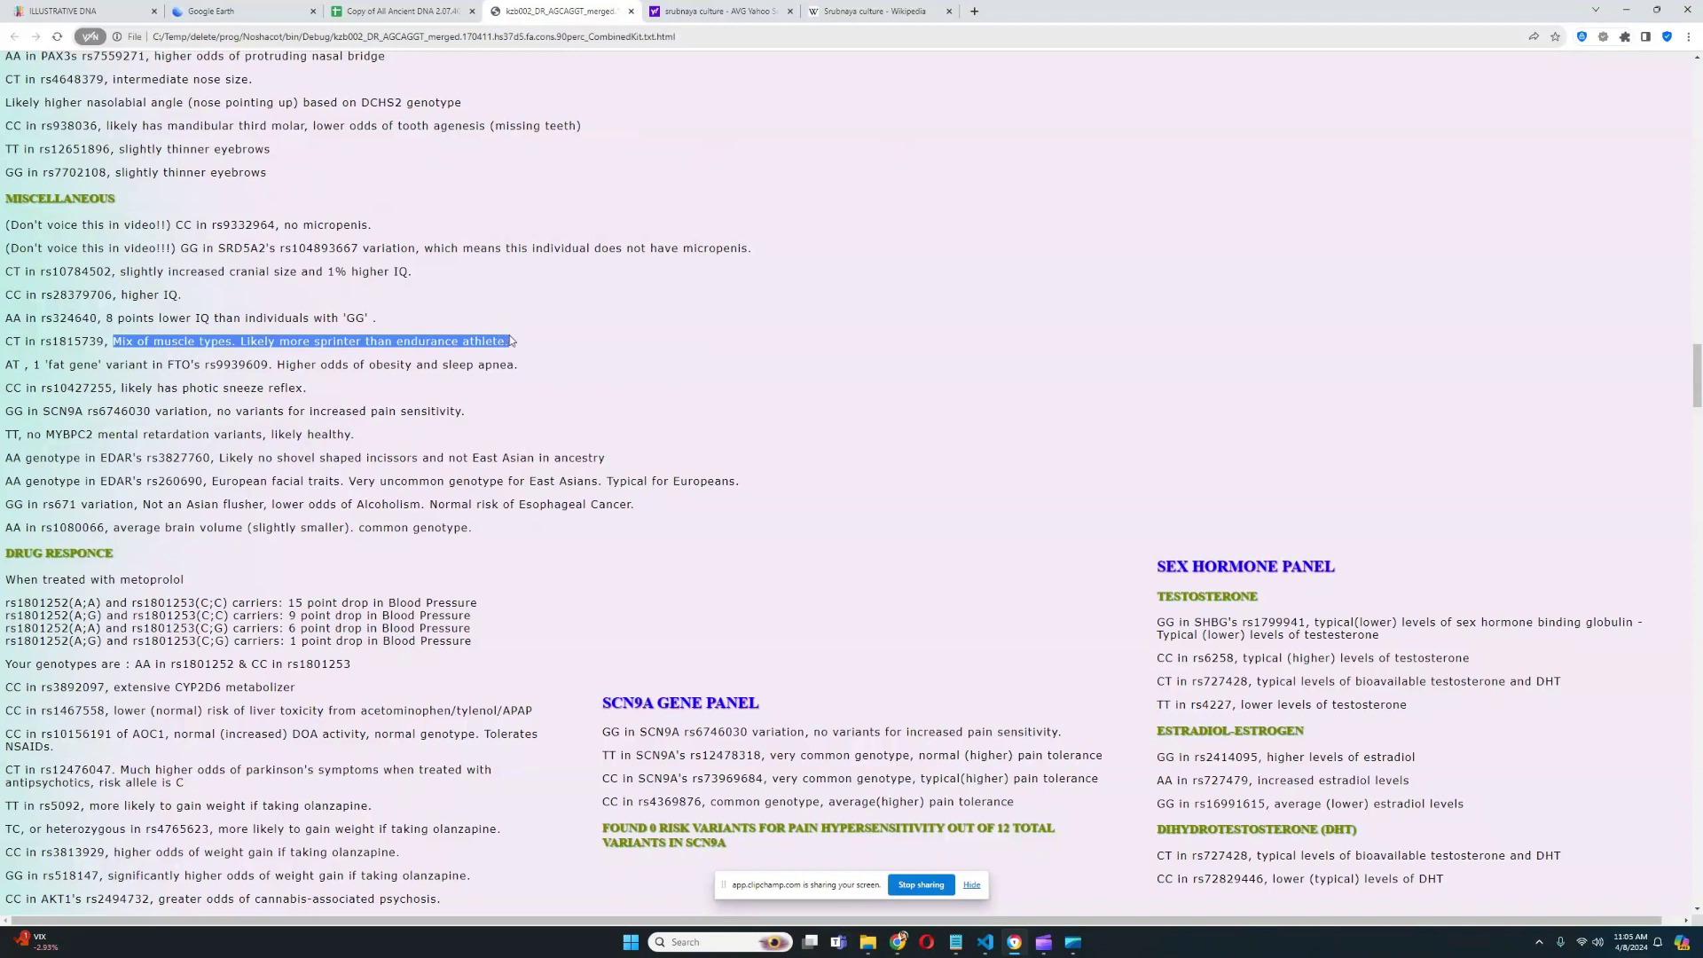
click(304, 374)
drag(25, 364, 519, 358)
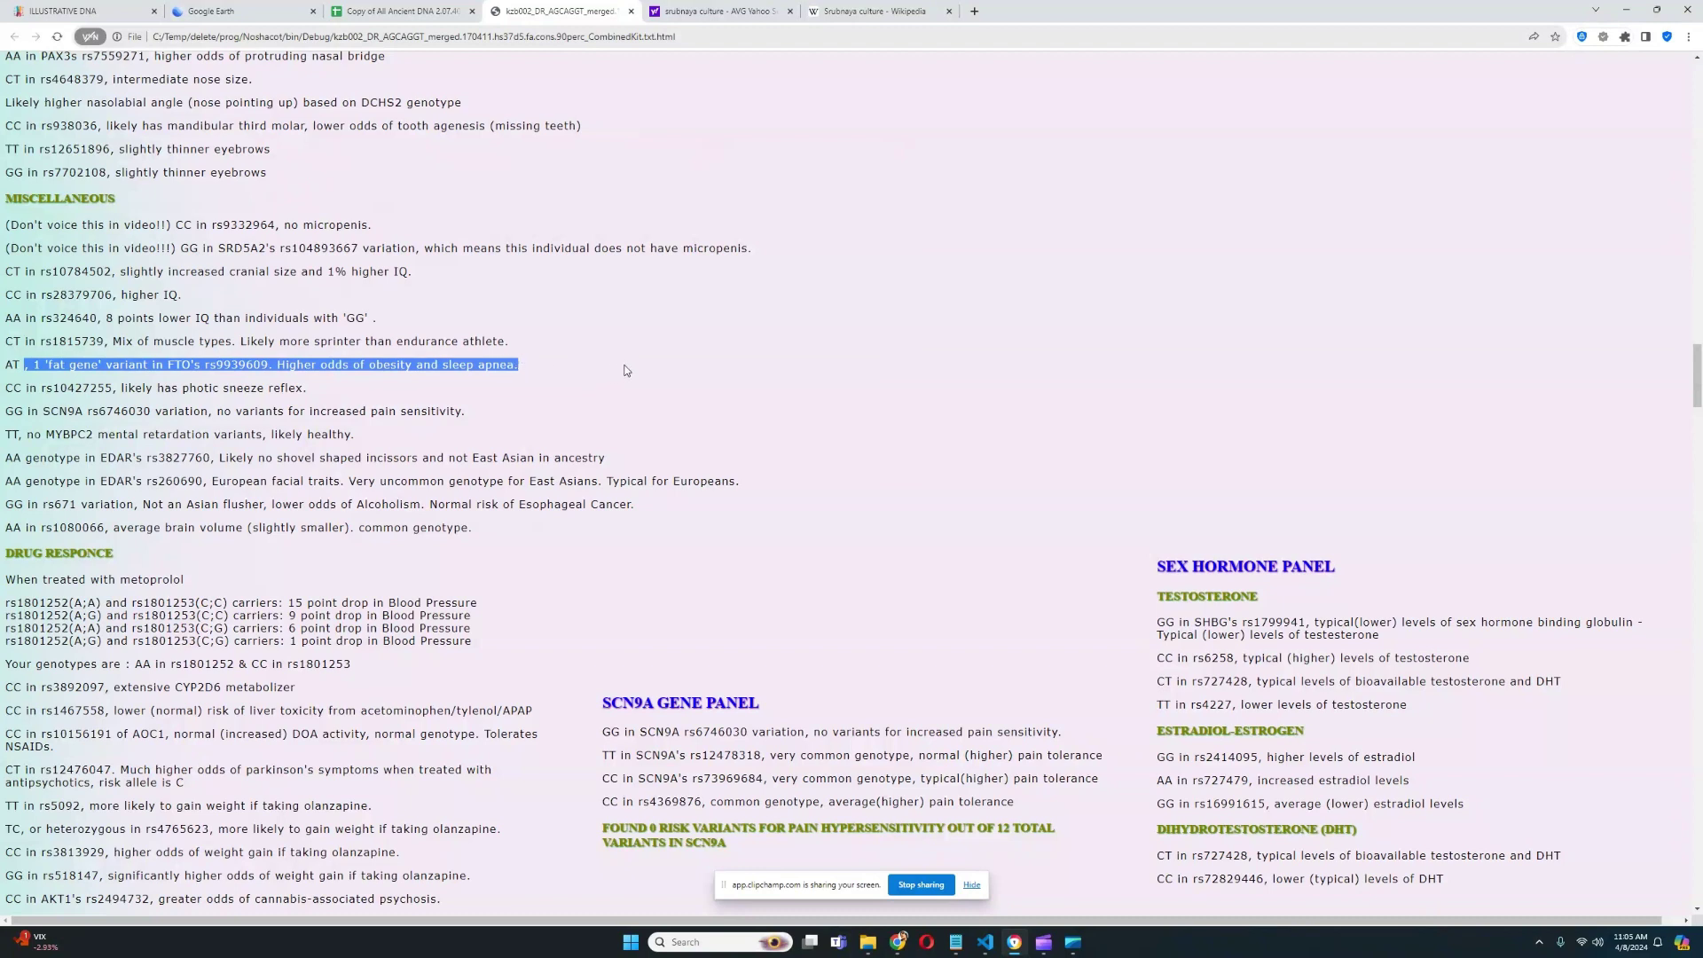
drag(764, 483, 1, 465)
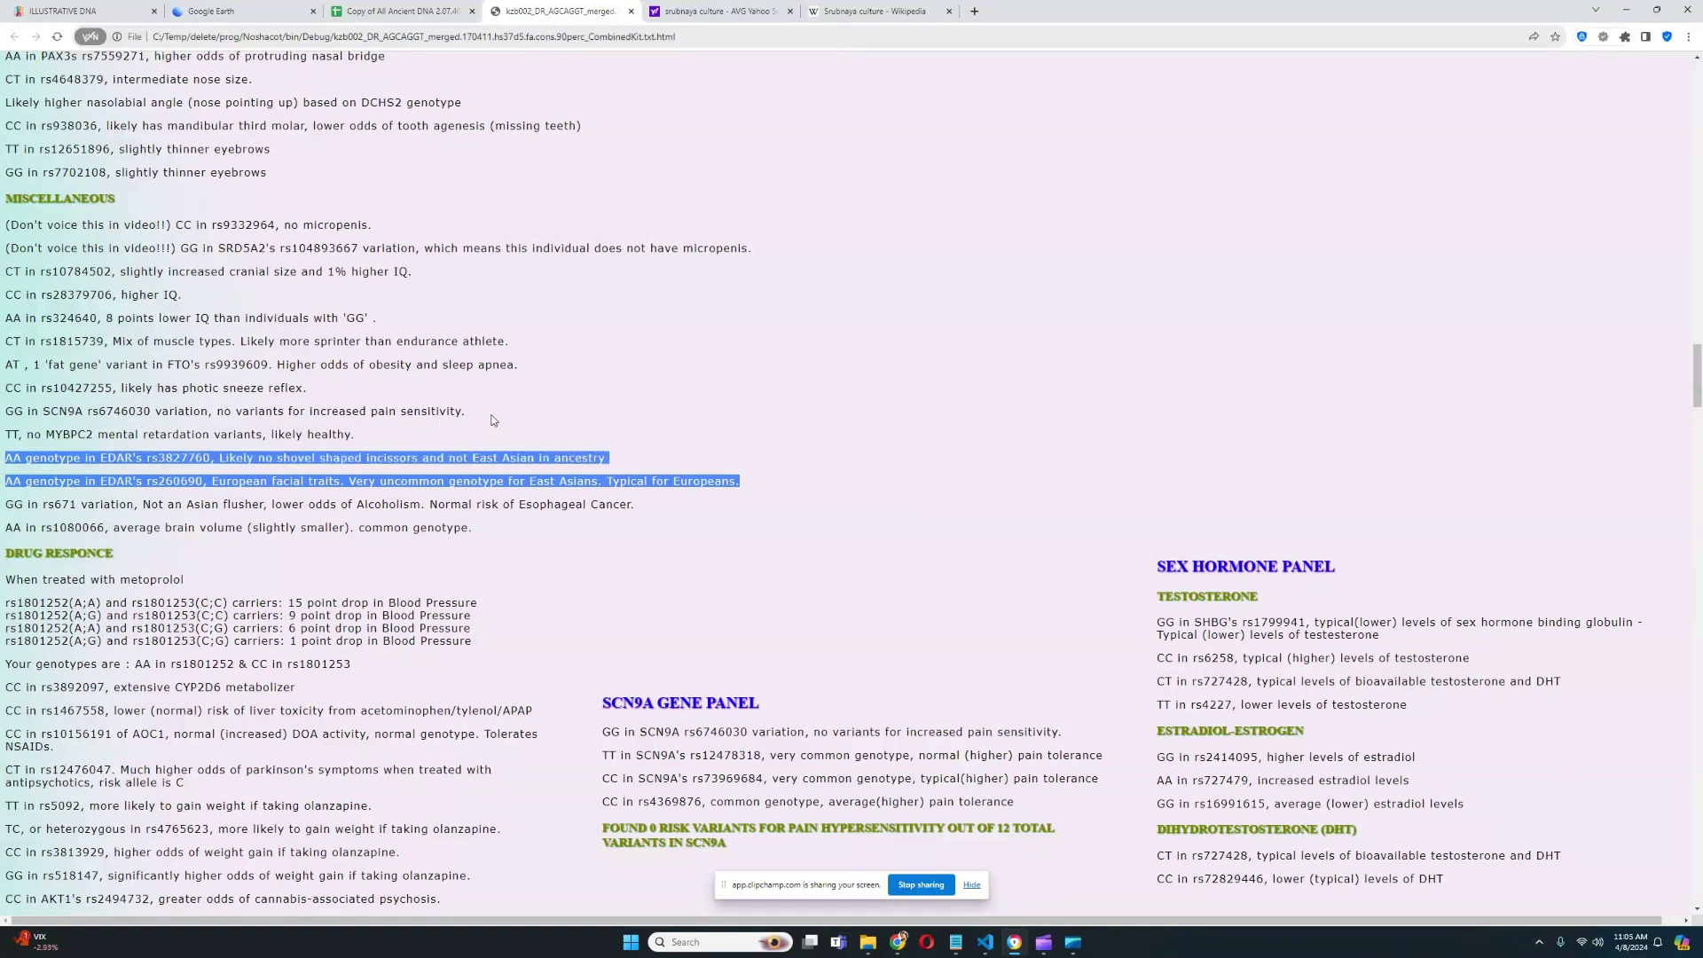
scroll(689, 392, down, 3)
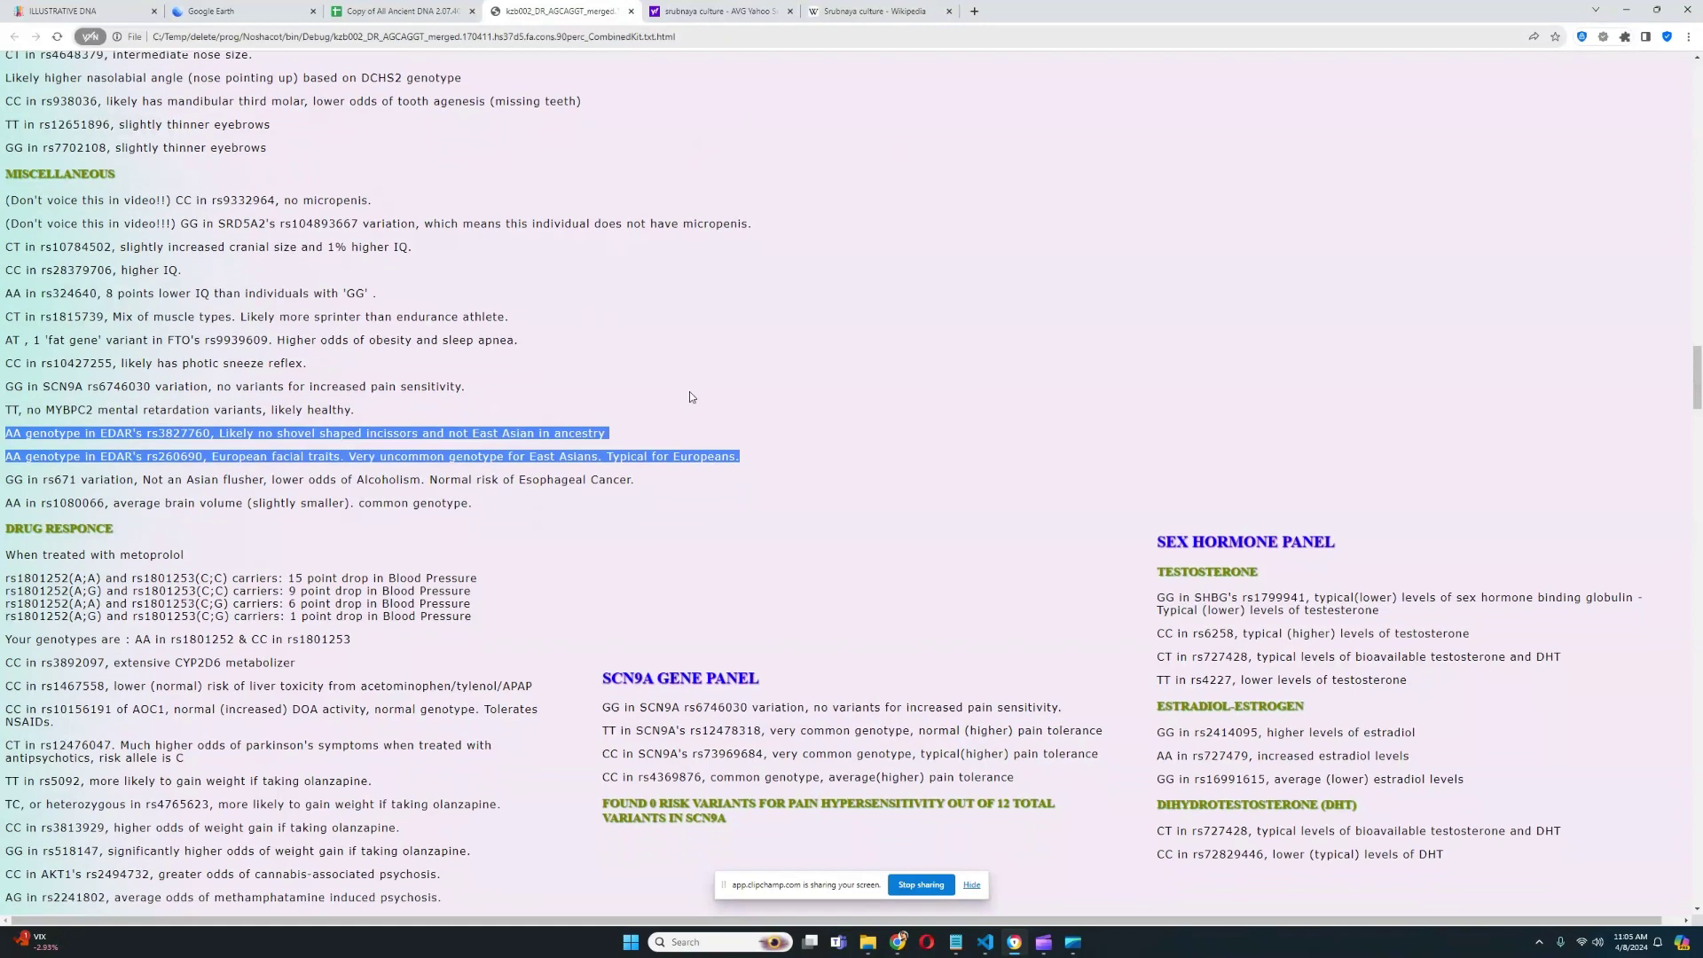
scroll(703, 388, down, 1)
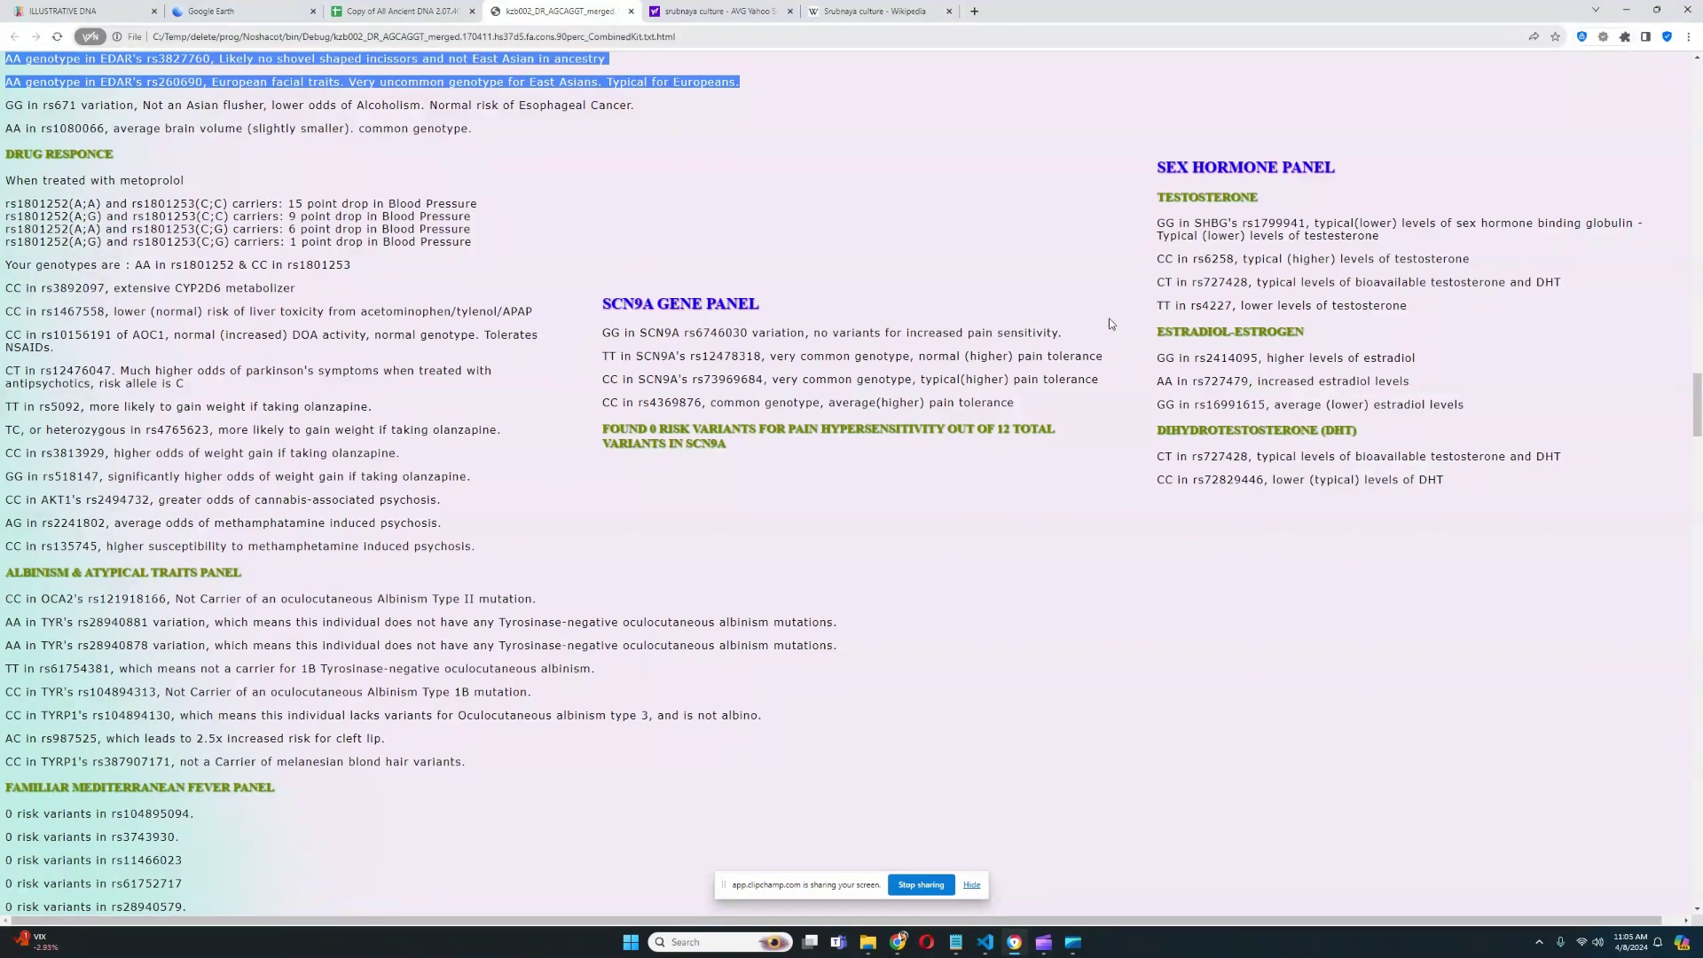
Step: Highlight the first Familial Mediterranean Fever results, then the MTHFR PANEL heading
scroll(1087, 306, down, 3)
scroll(1087, 306, down, 2)
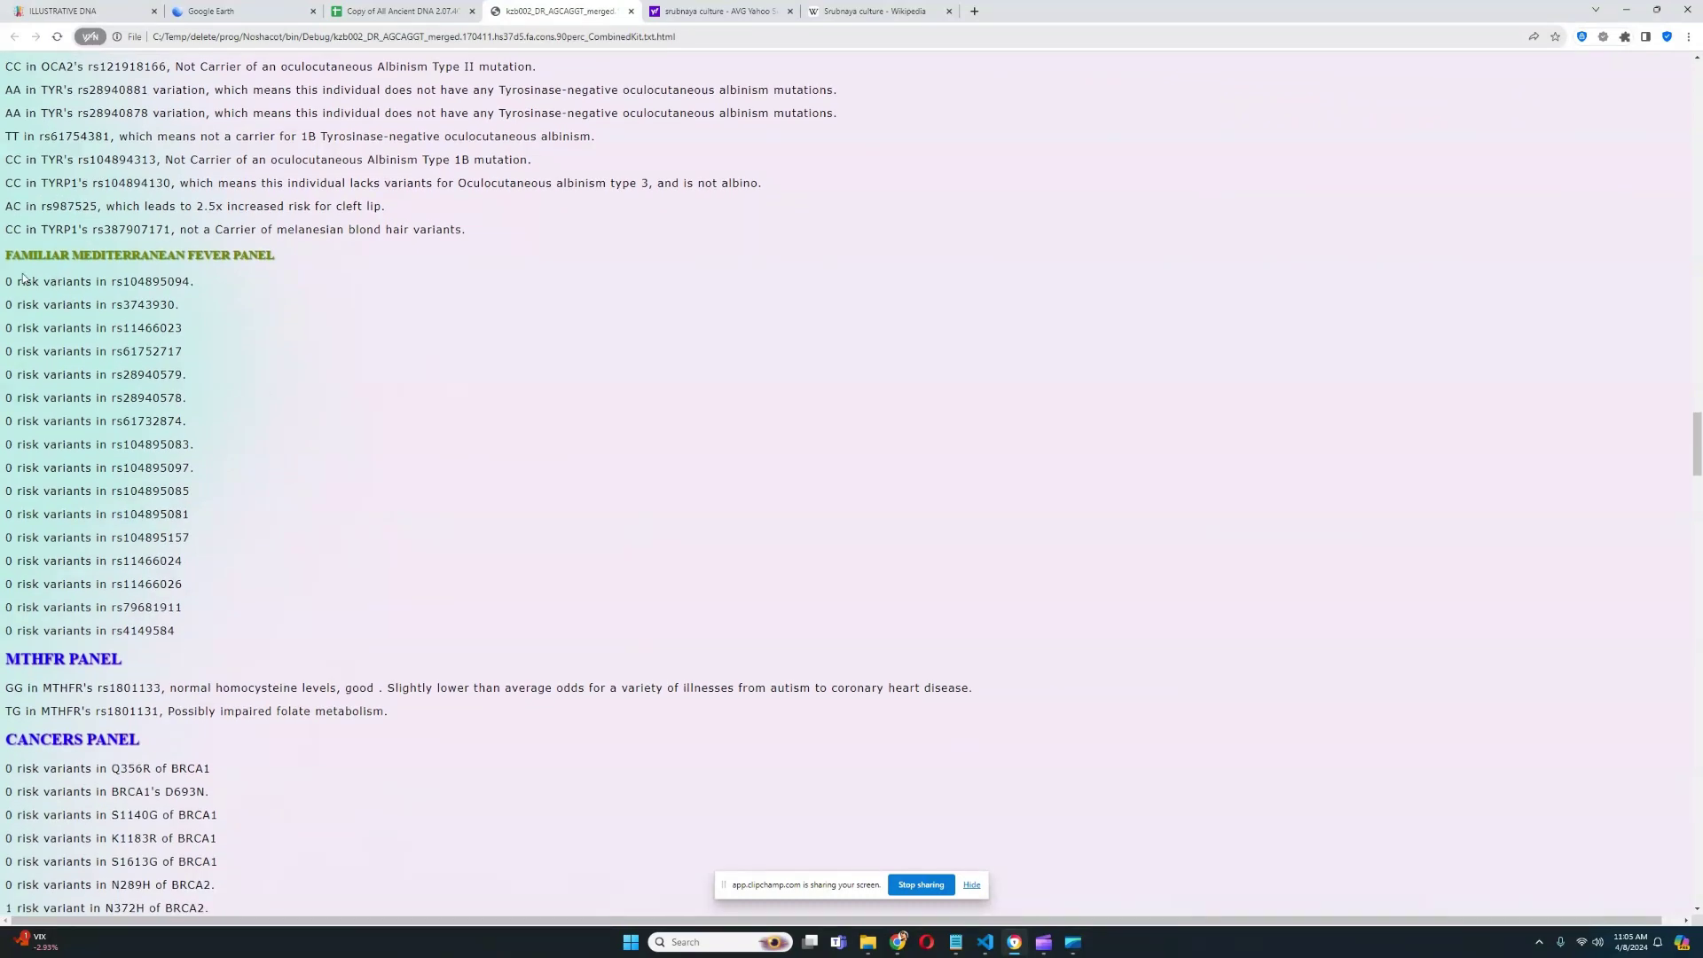
drag(4, 282, 302, 527)
click(302, 527)
scroll(284, 497, down, 3)
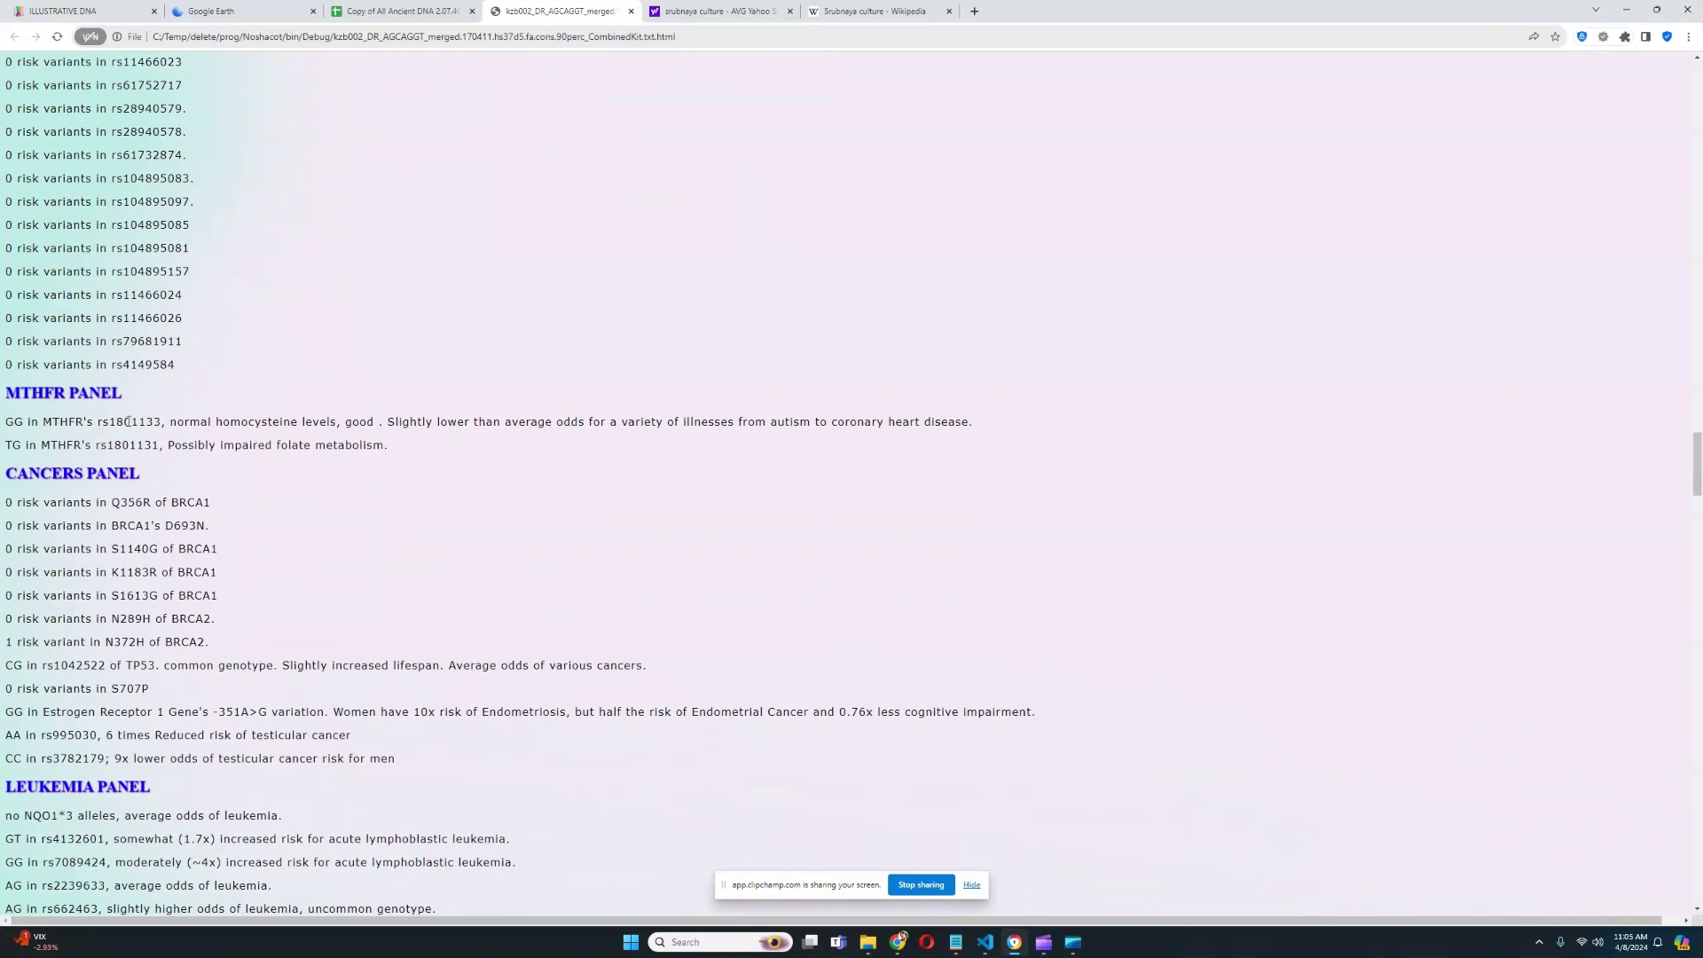
scroll(171, 396, down, 1)
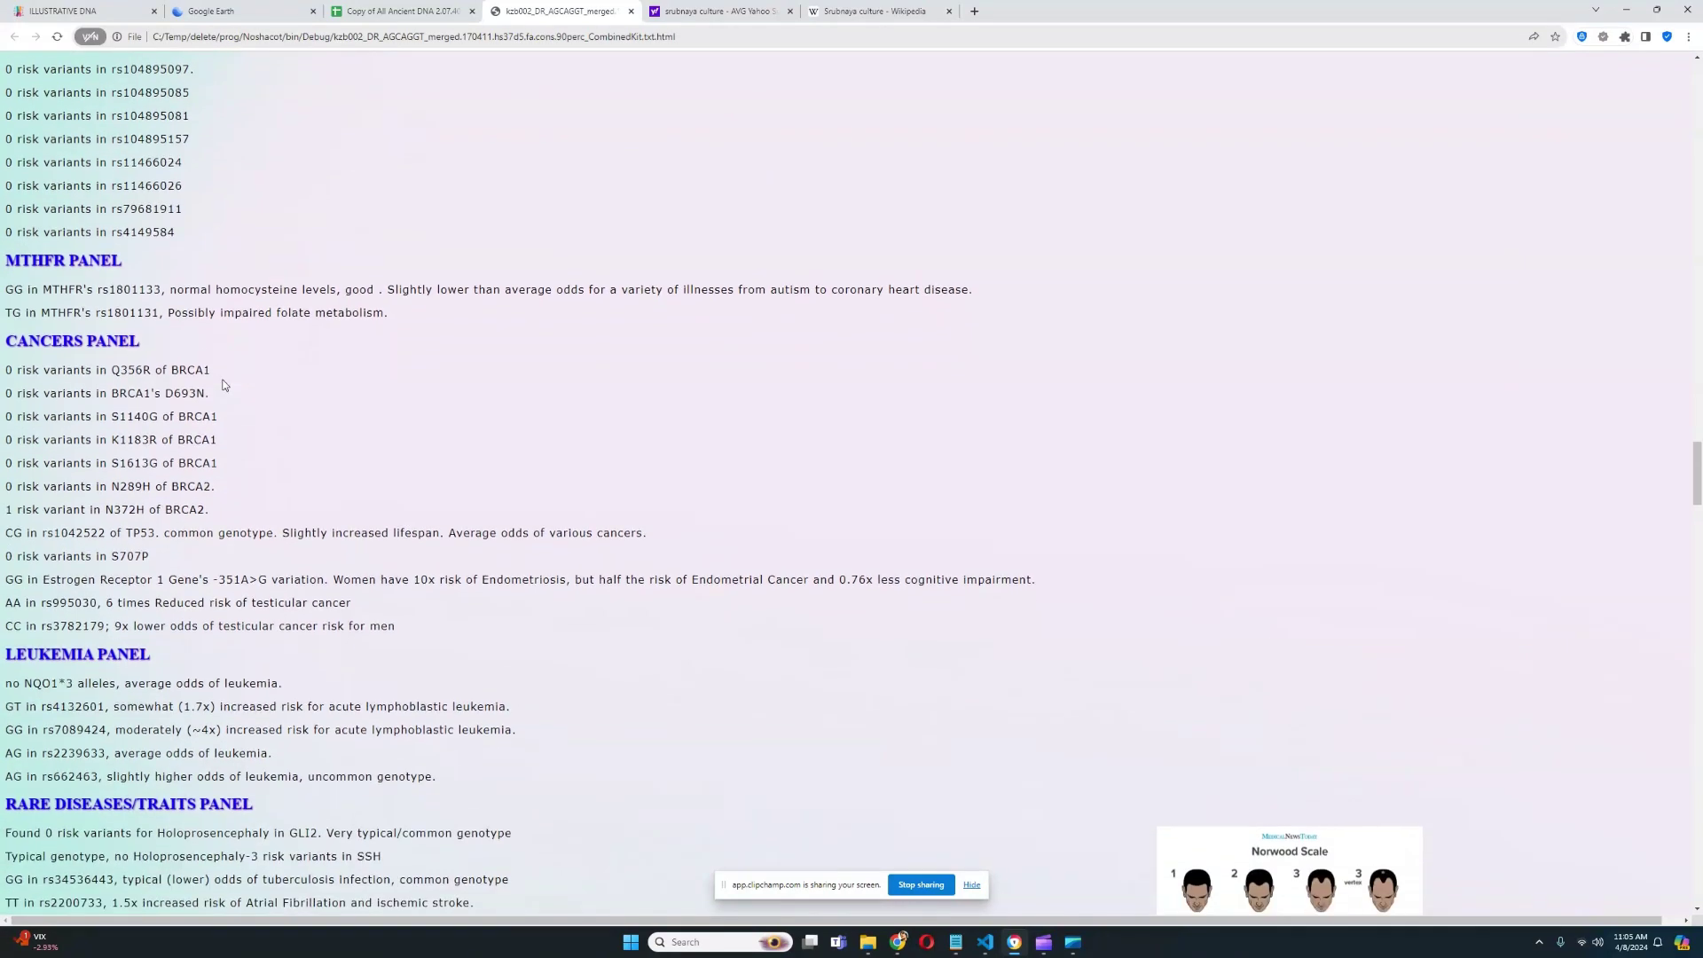
drag(25, 259, 142, 267)
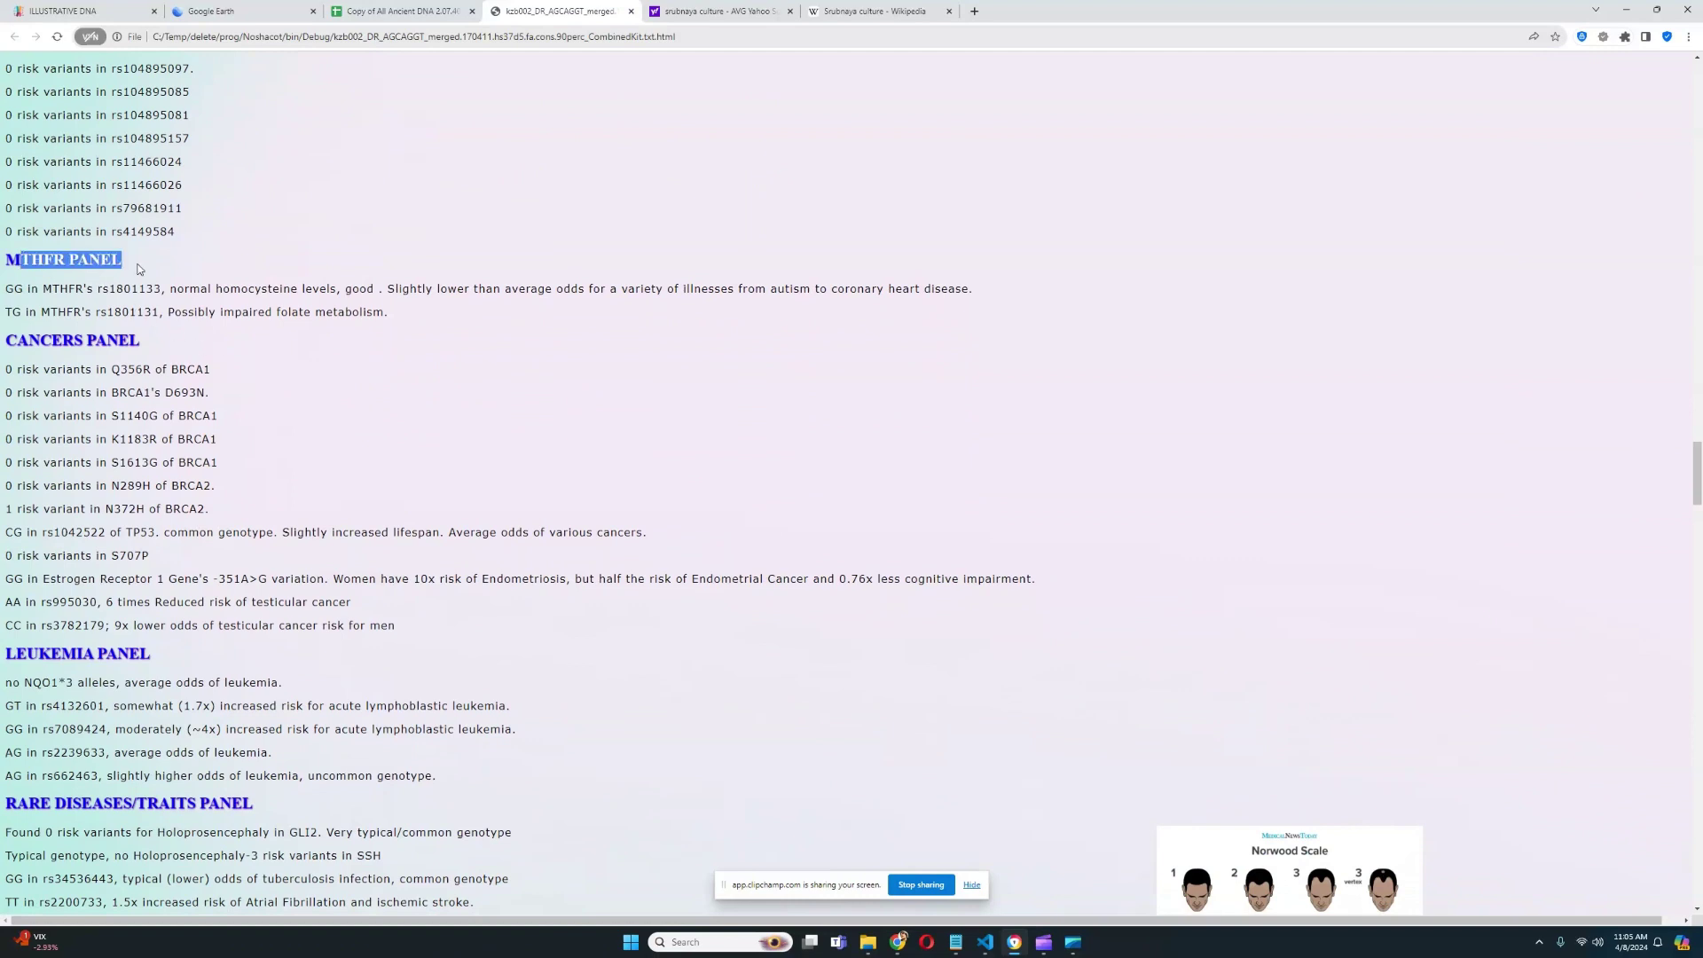
click(142, 266)
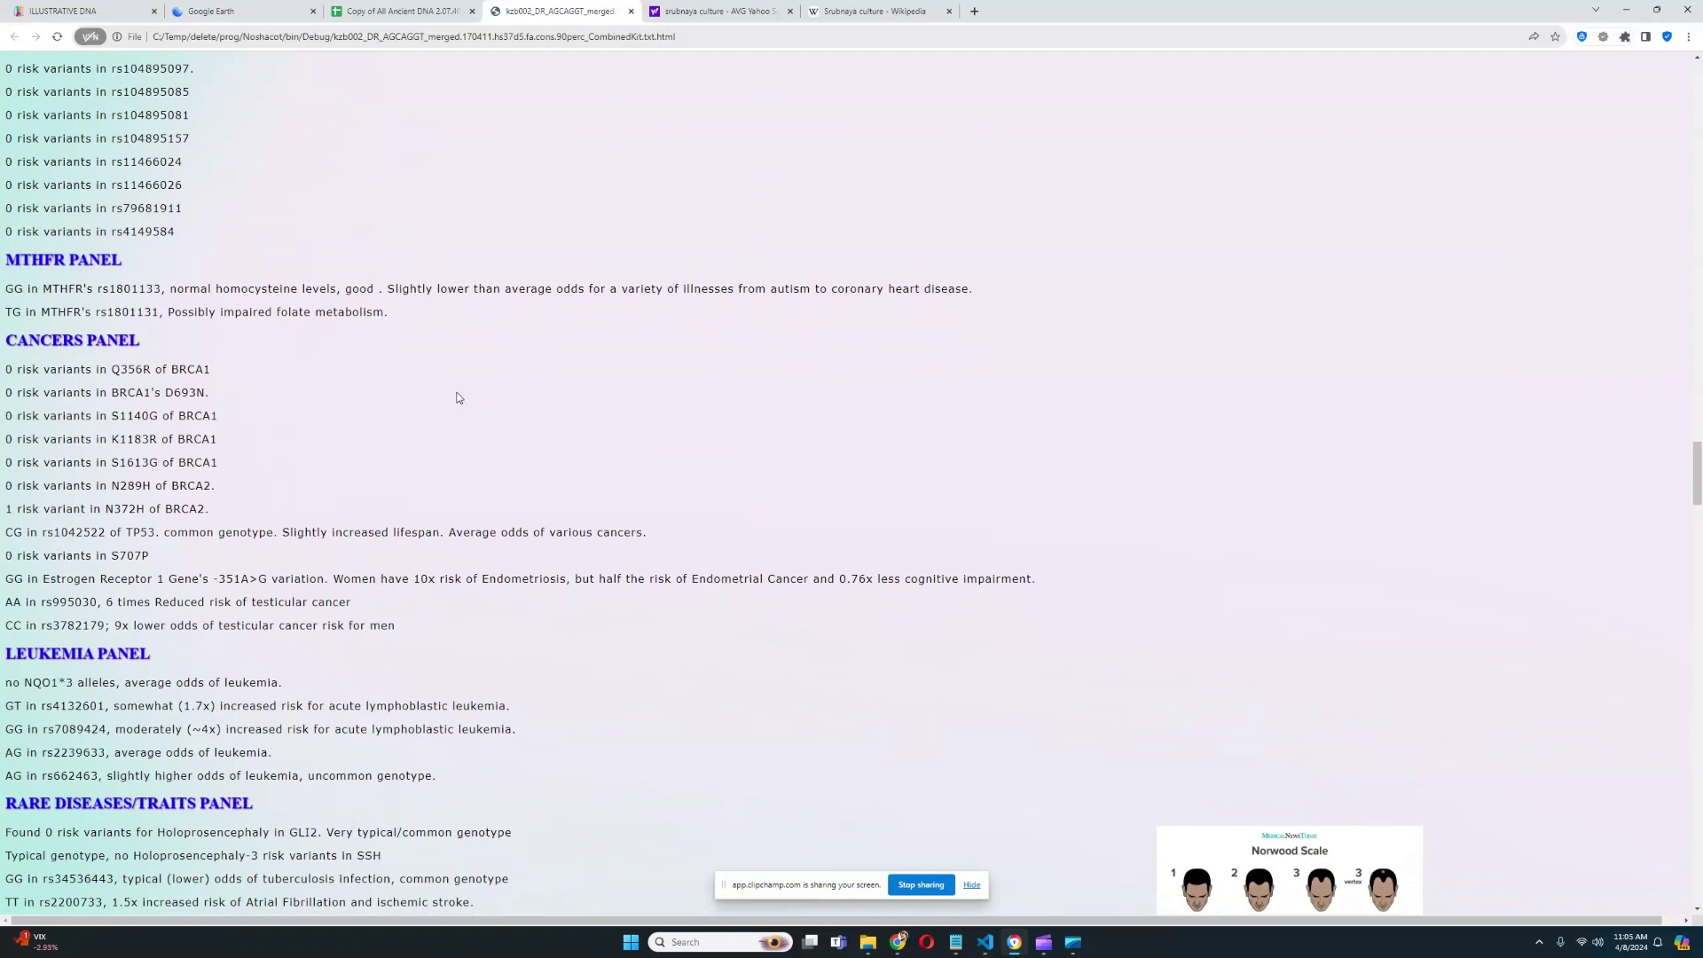
Step: Highlight the rs995030 and rs3782179 testicular cancer lines in the Cancers panel
scroll(457, 398, down, 1)
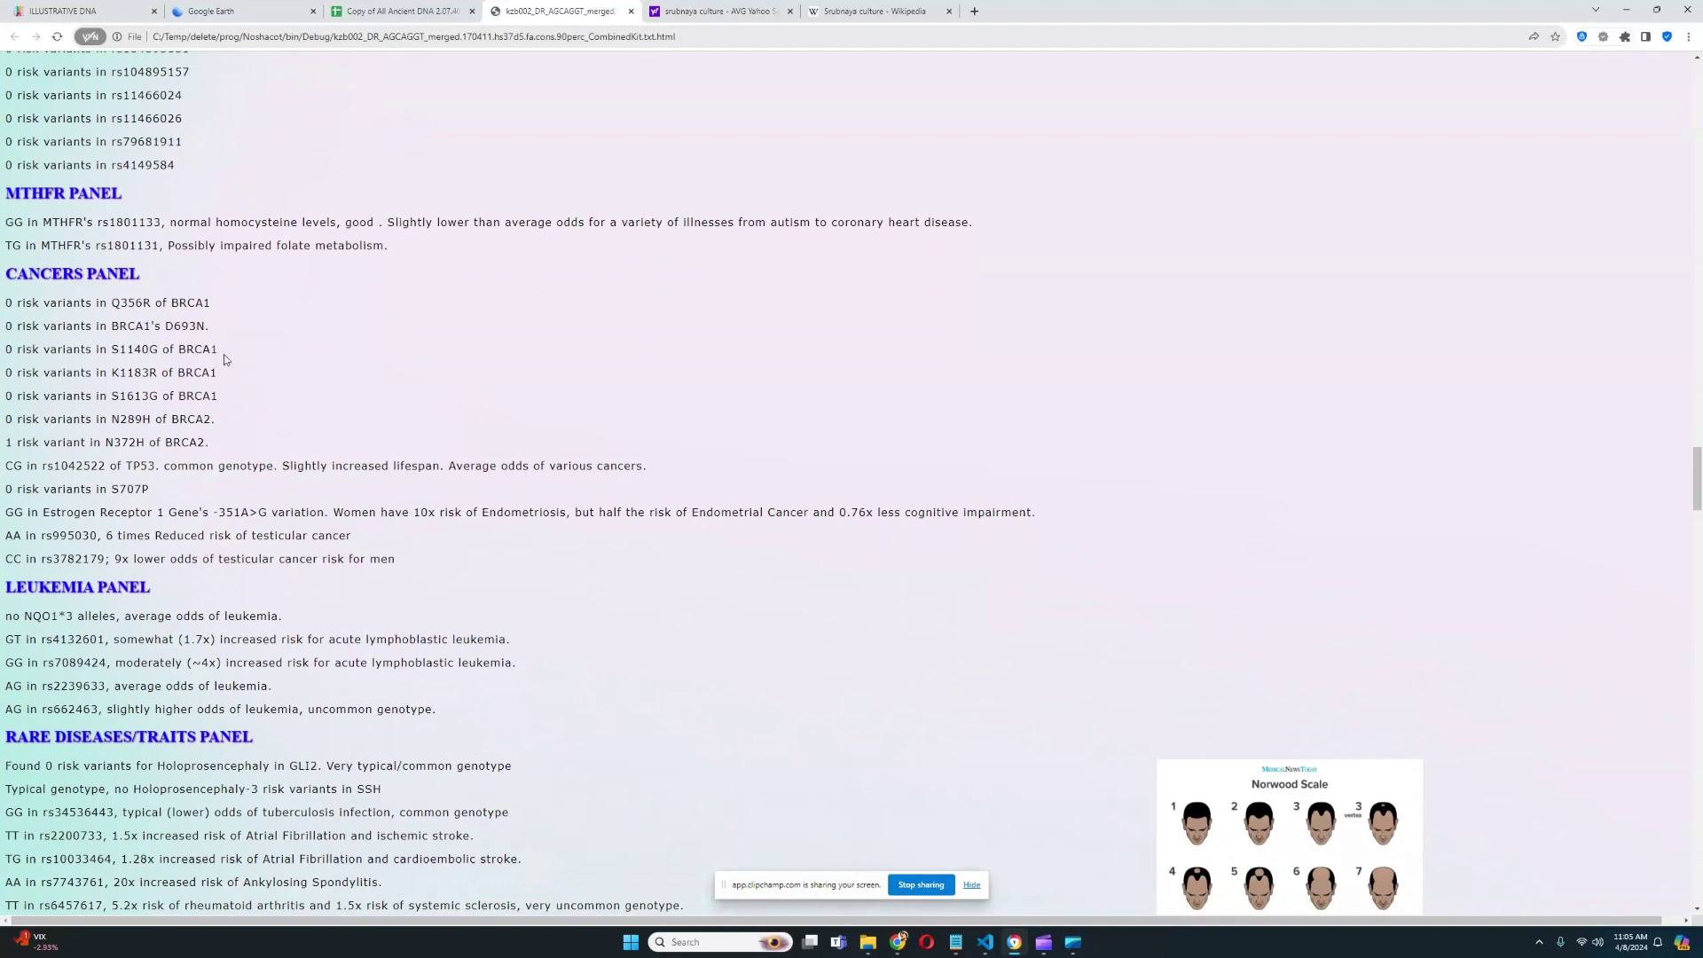
scroll(284, 466, down, 1)
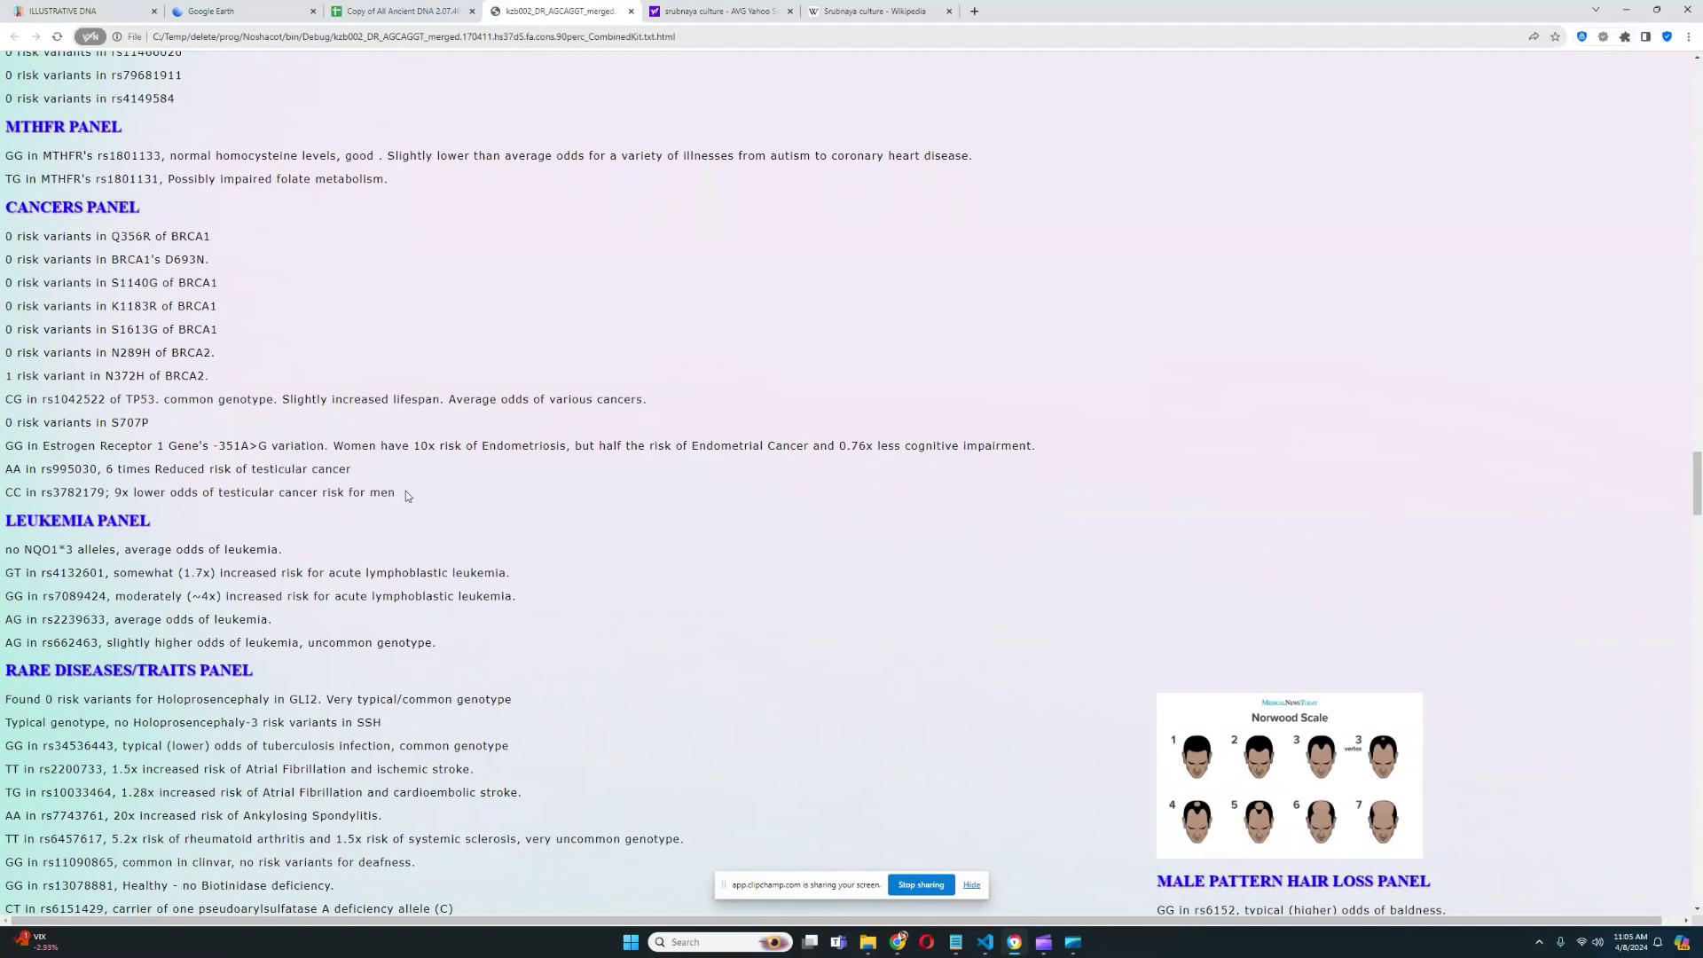
drag(408, 496, 1, 471)
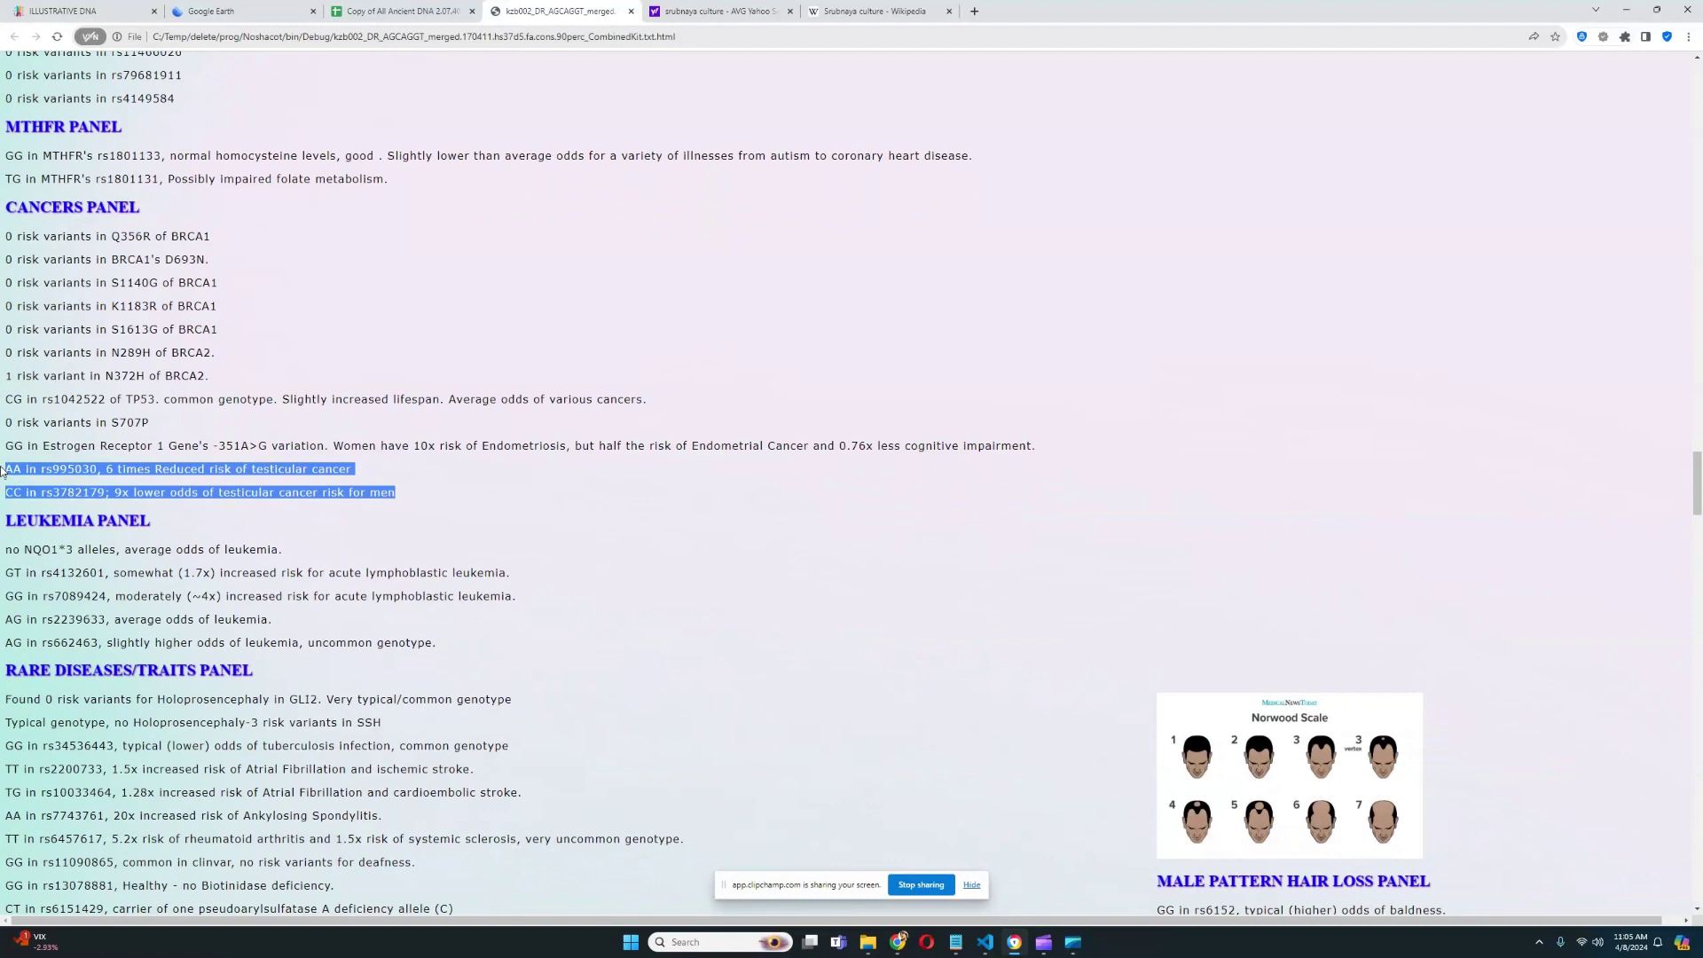
click(174, 486)
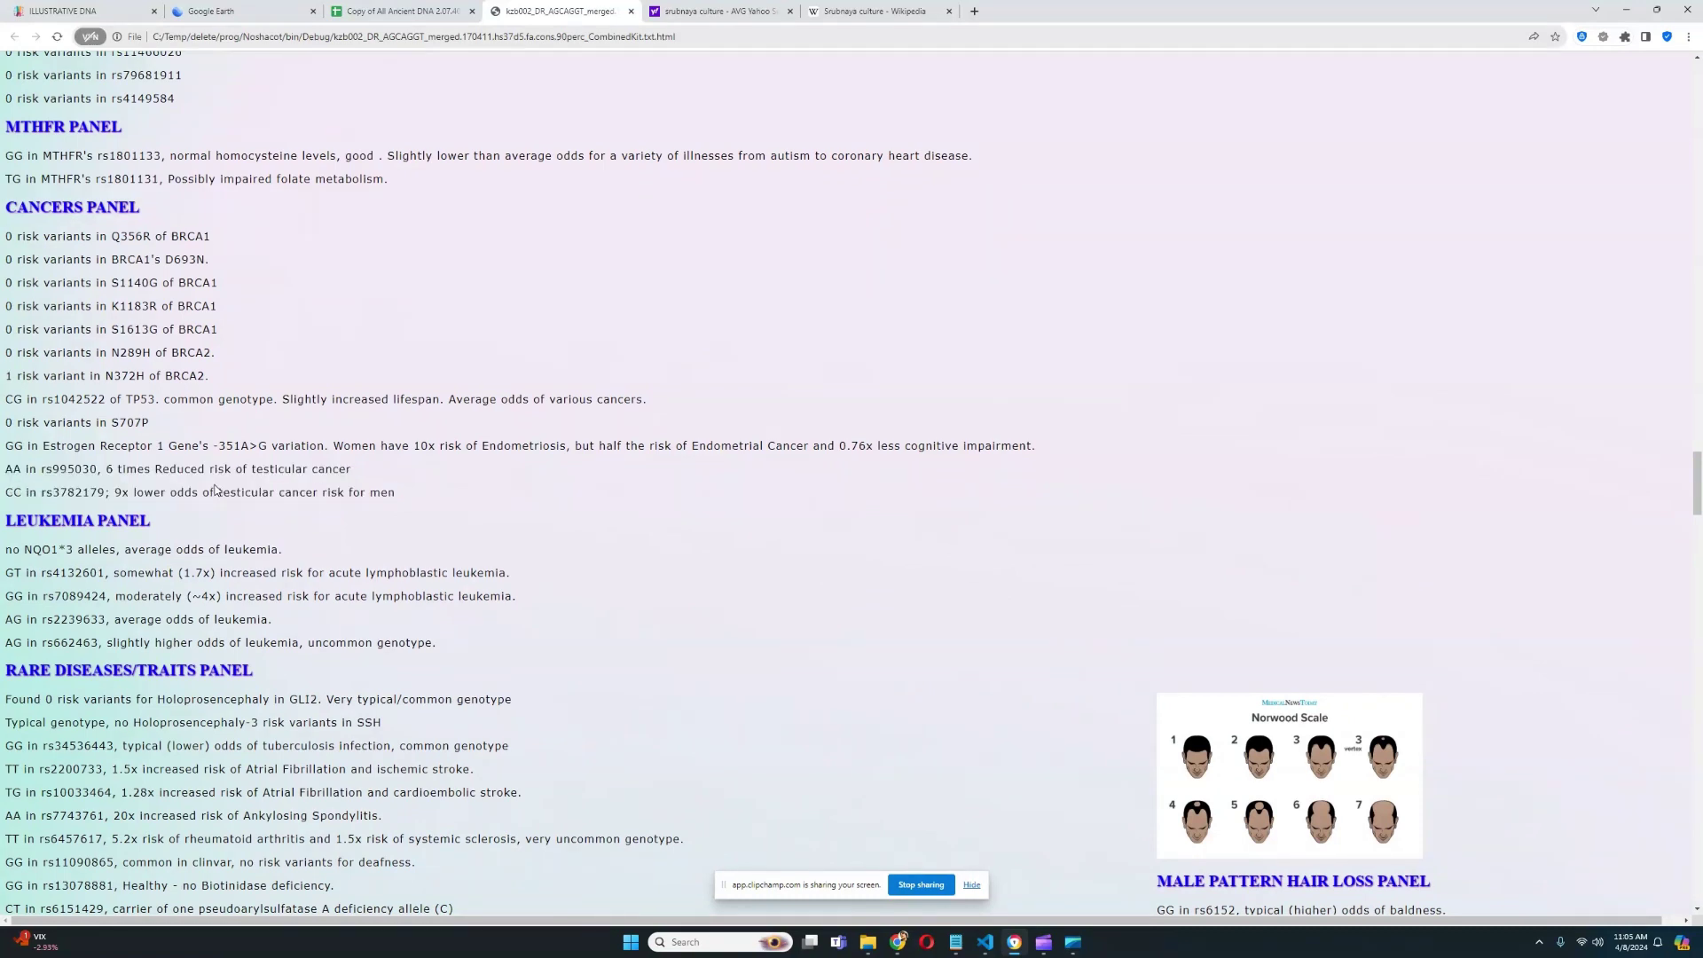
drag(111, 492, 2, 475)
click(402, 496)
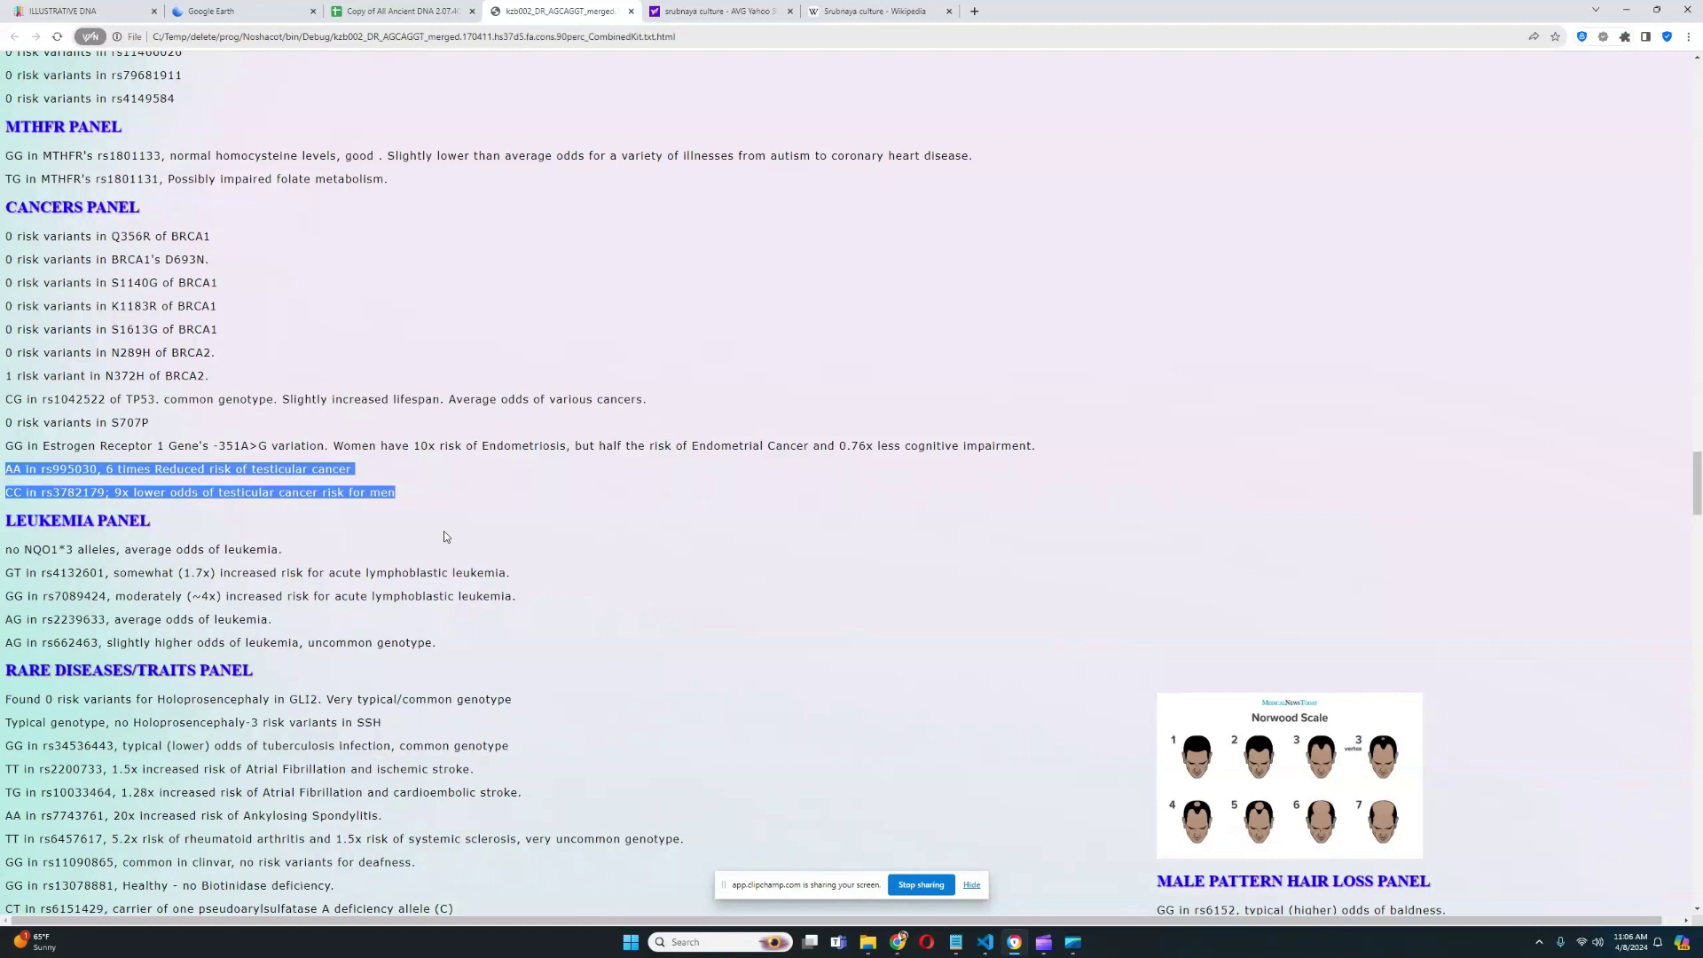
Step: Scroll past Rare Diseases, Celiac, Allergies and Crohn's panels to reach the Colorblindness panel
scroll(445, 535, down, 2)
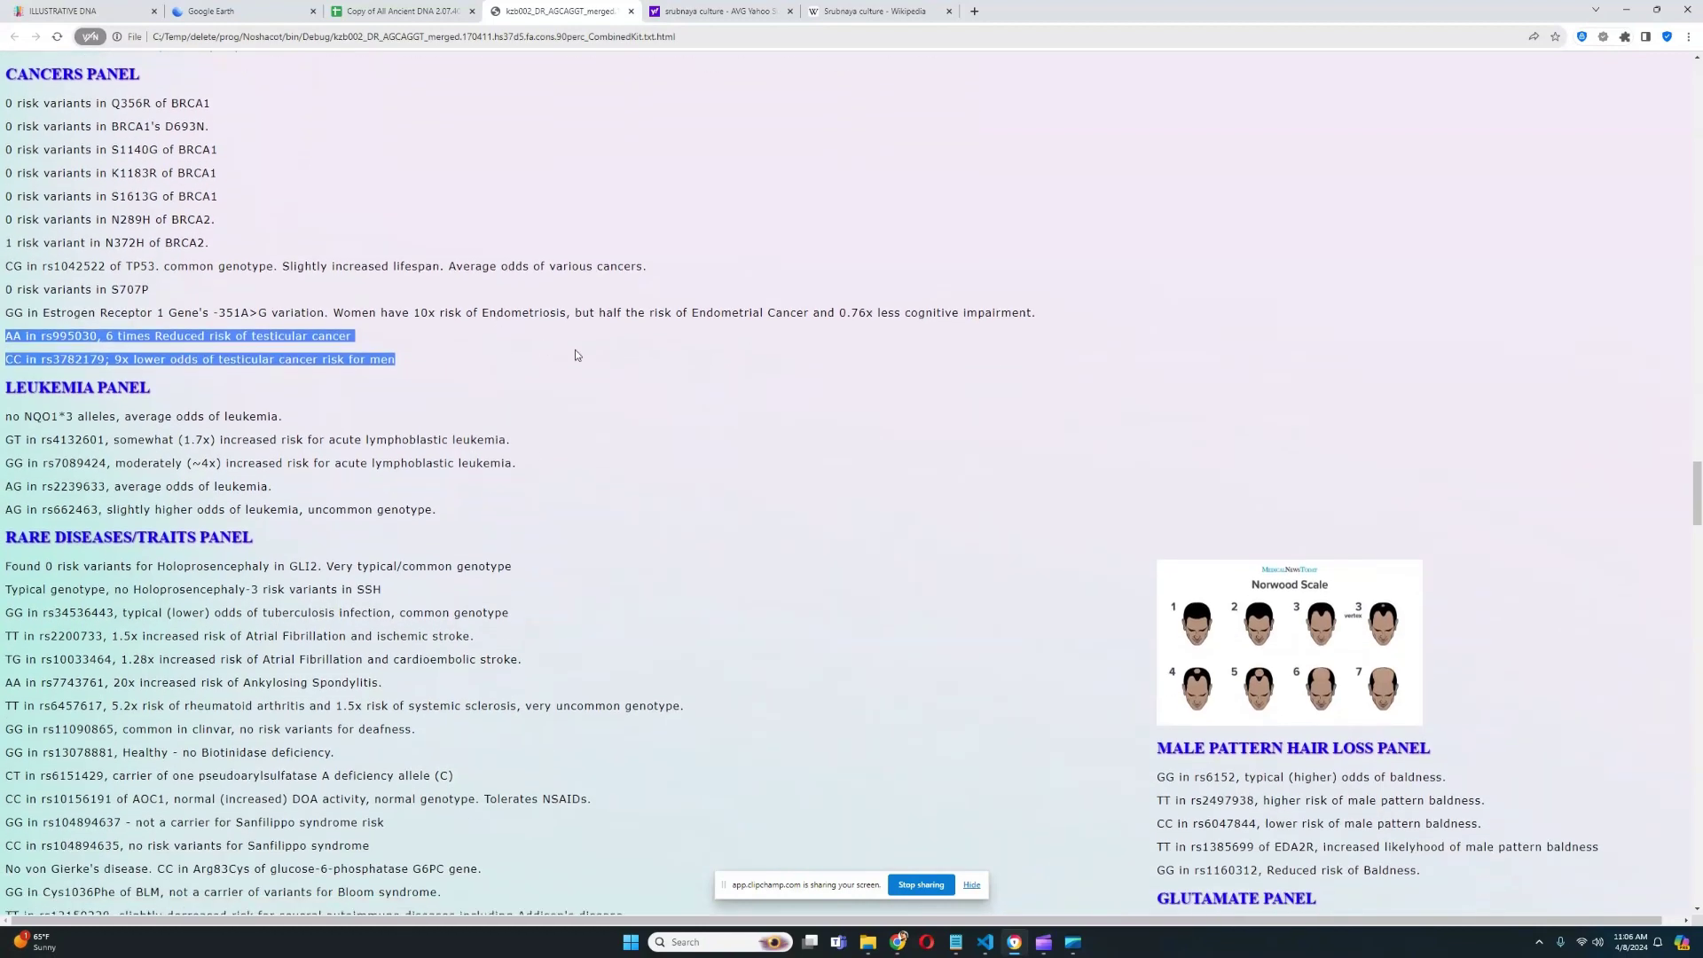
scroll(621, 395, down, 2)
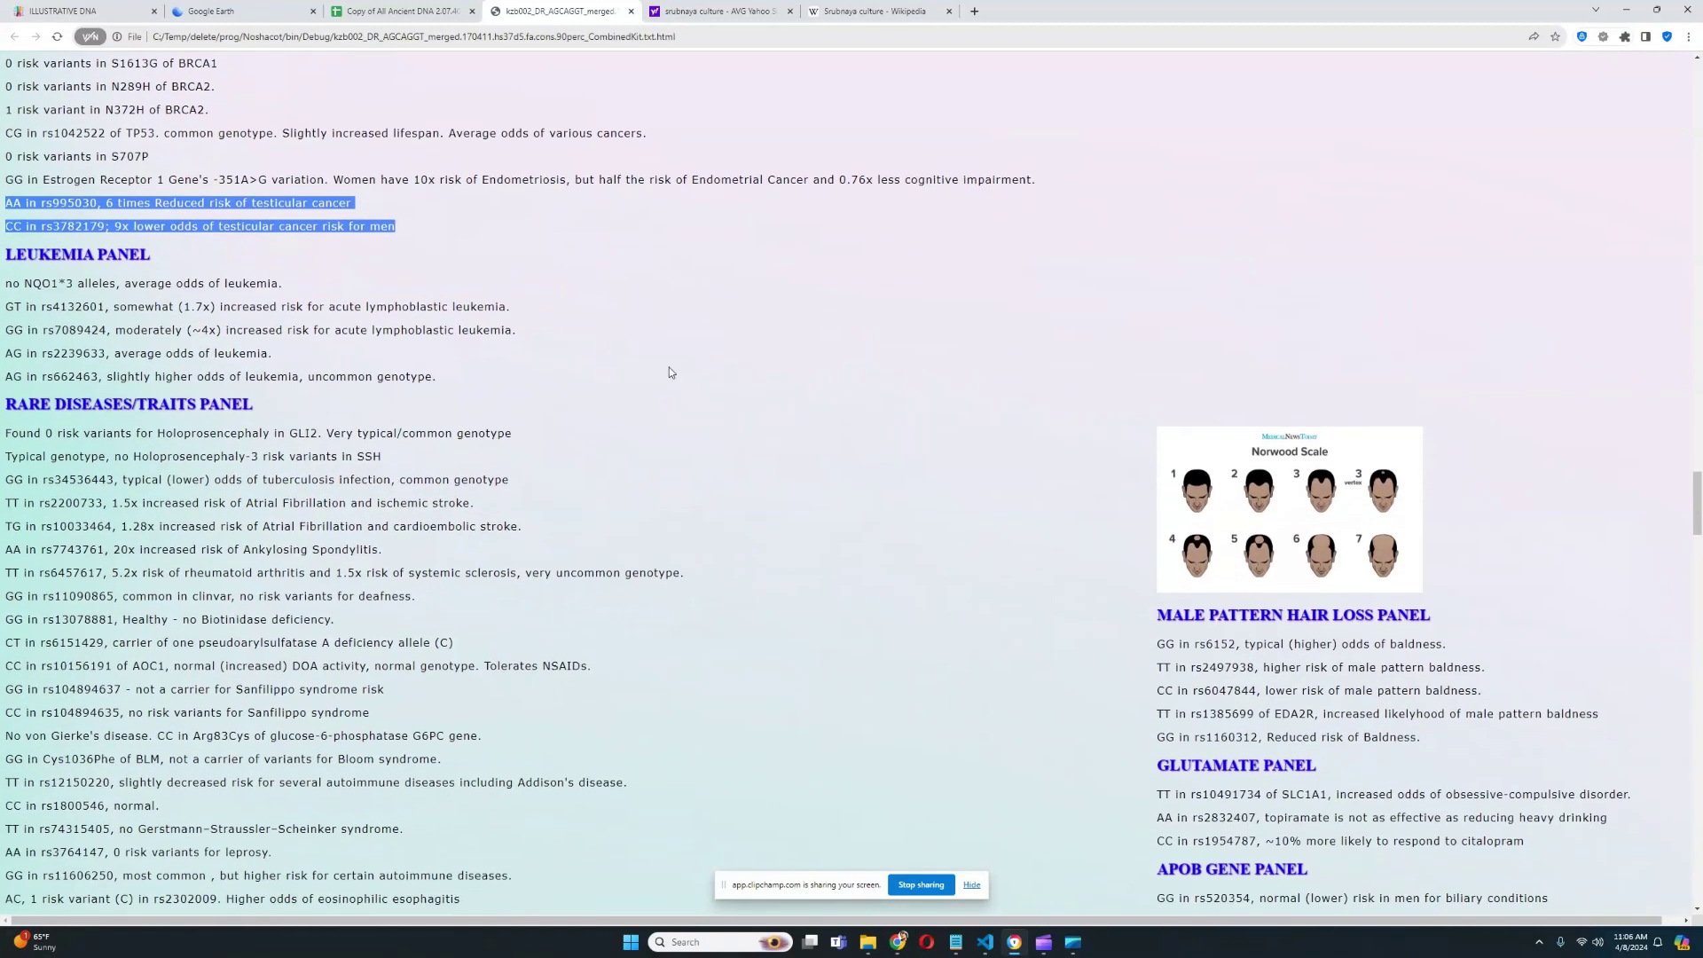
scroll(669, 371, down, 1)
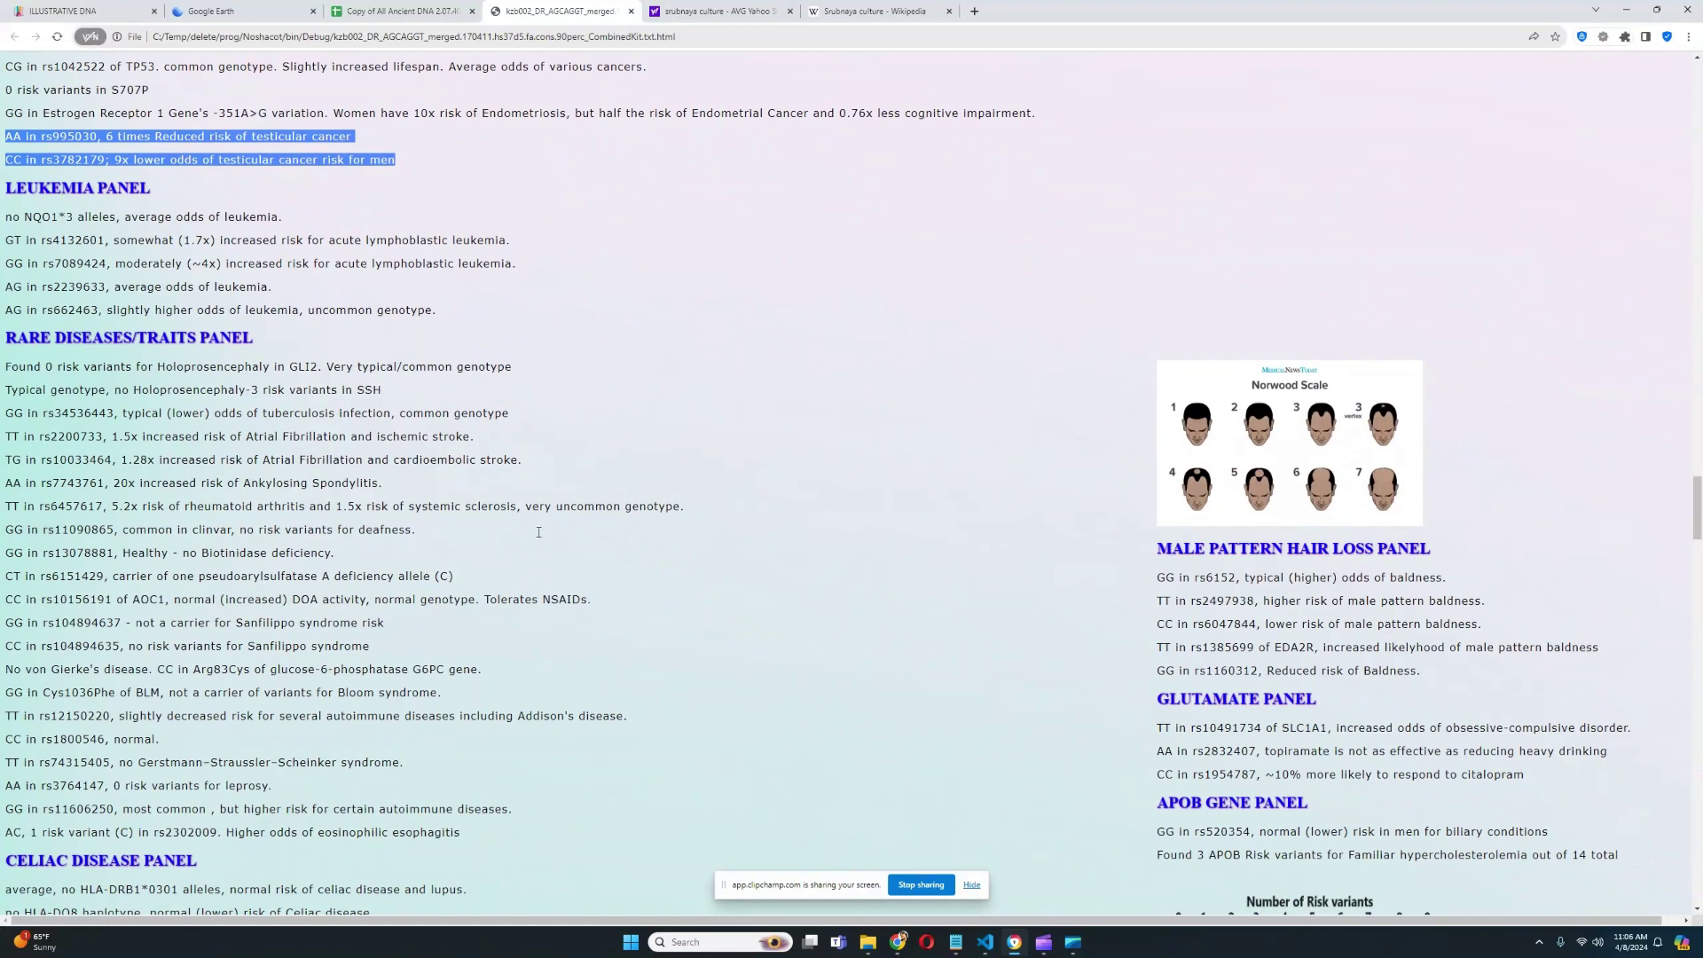
scroll(538, 531, down, 1)
drag(7, 531, 635, 649)
click(509, 331)
scroll(553, 412, down, 3)
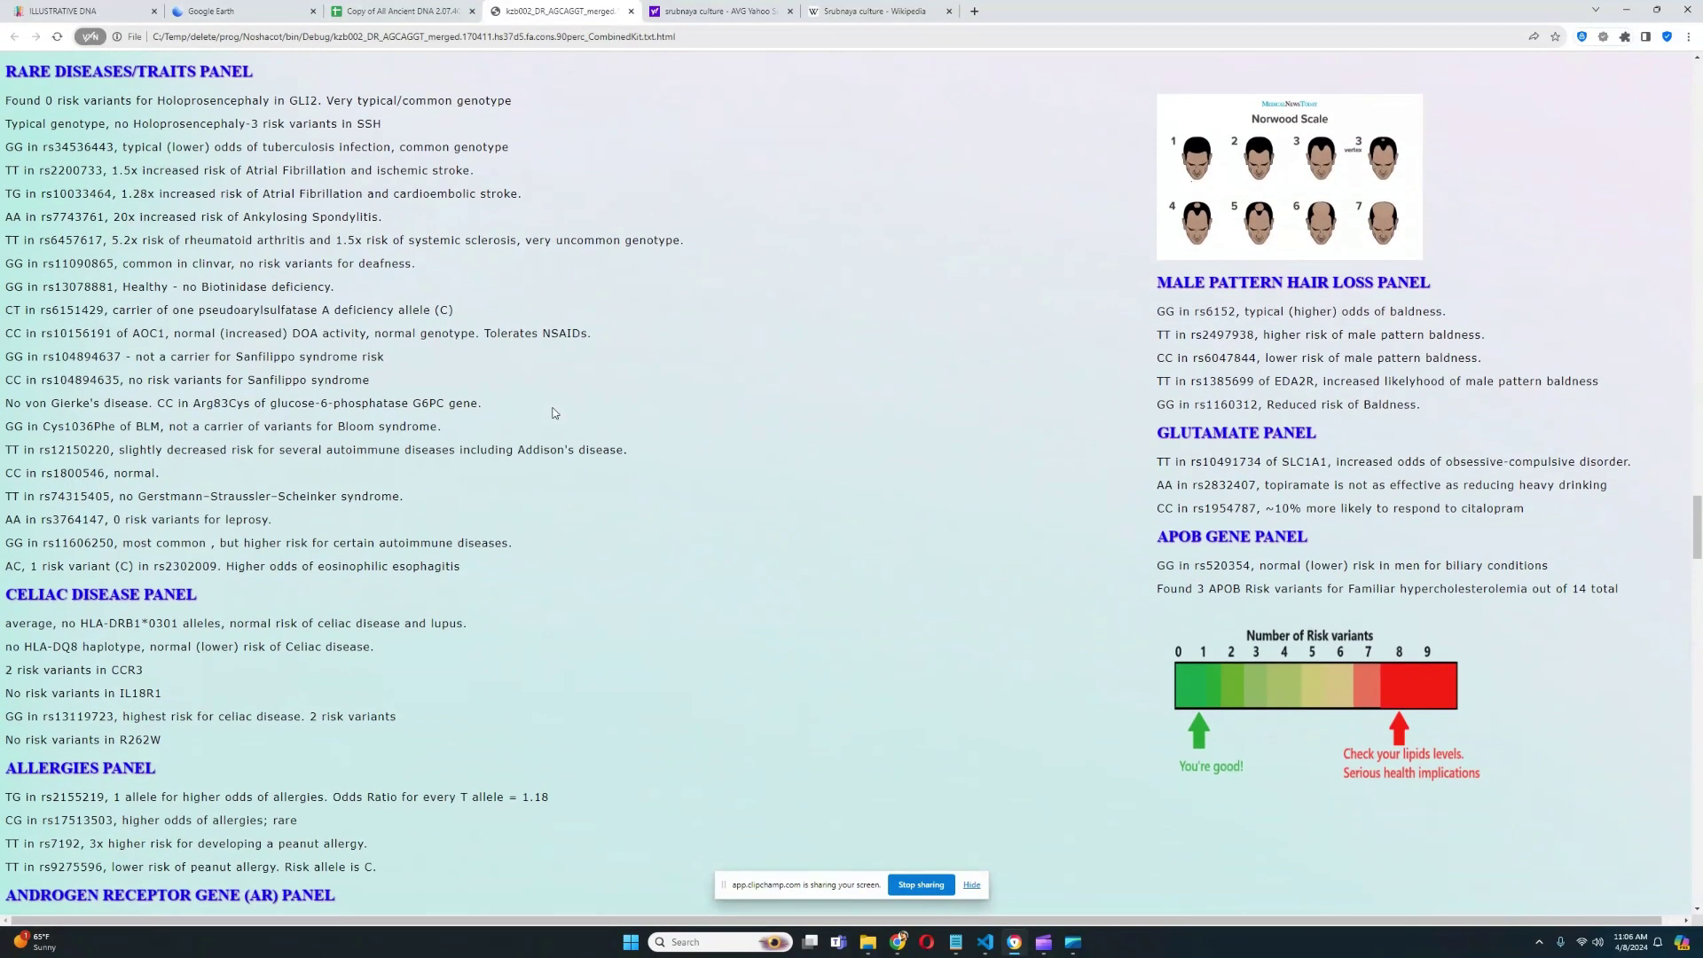
scroll(559, 404, down, 2)
scroll(613, 376, up, 1)
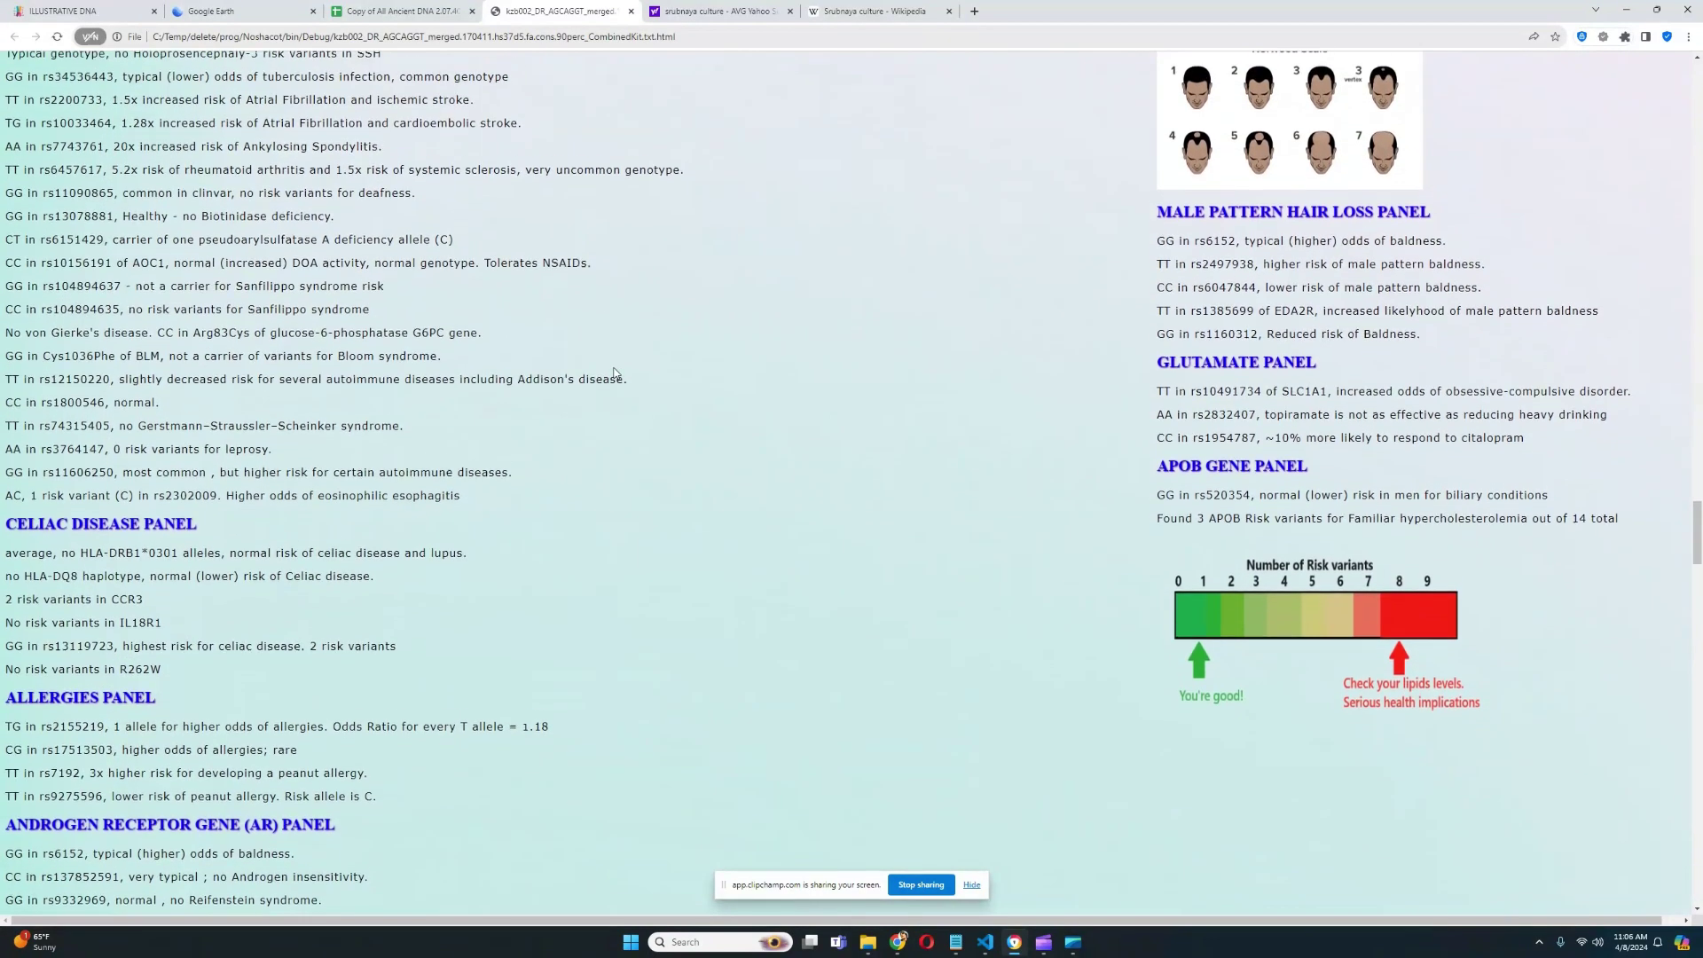
scroll(848, 365, down, 6)
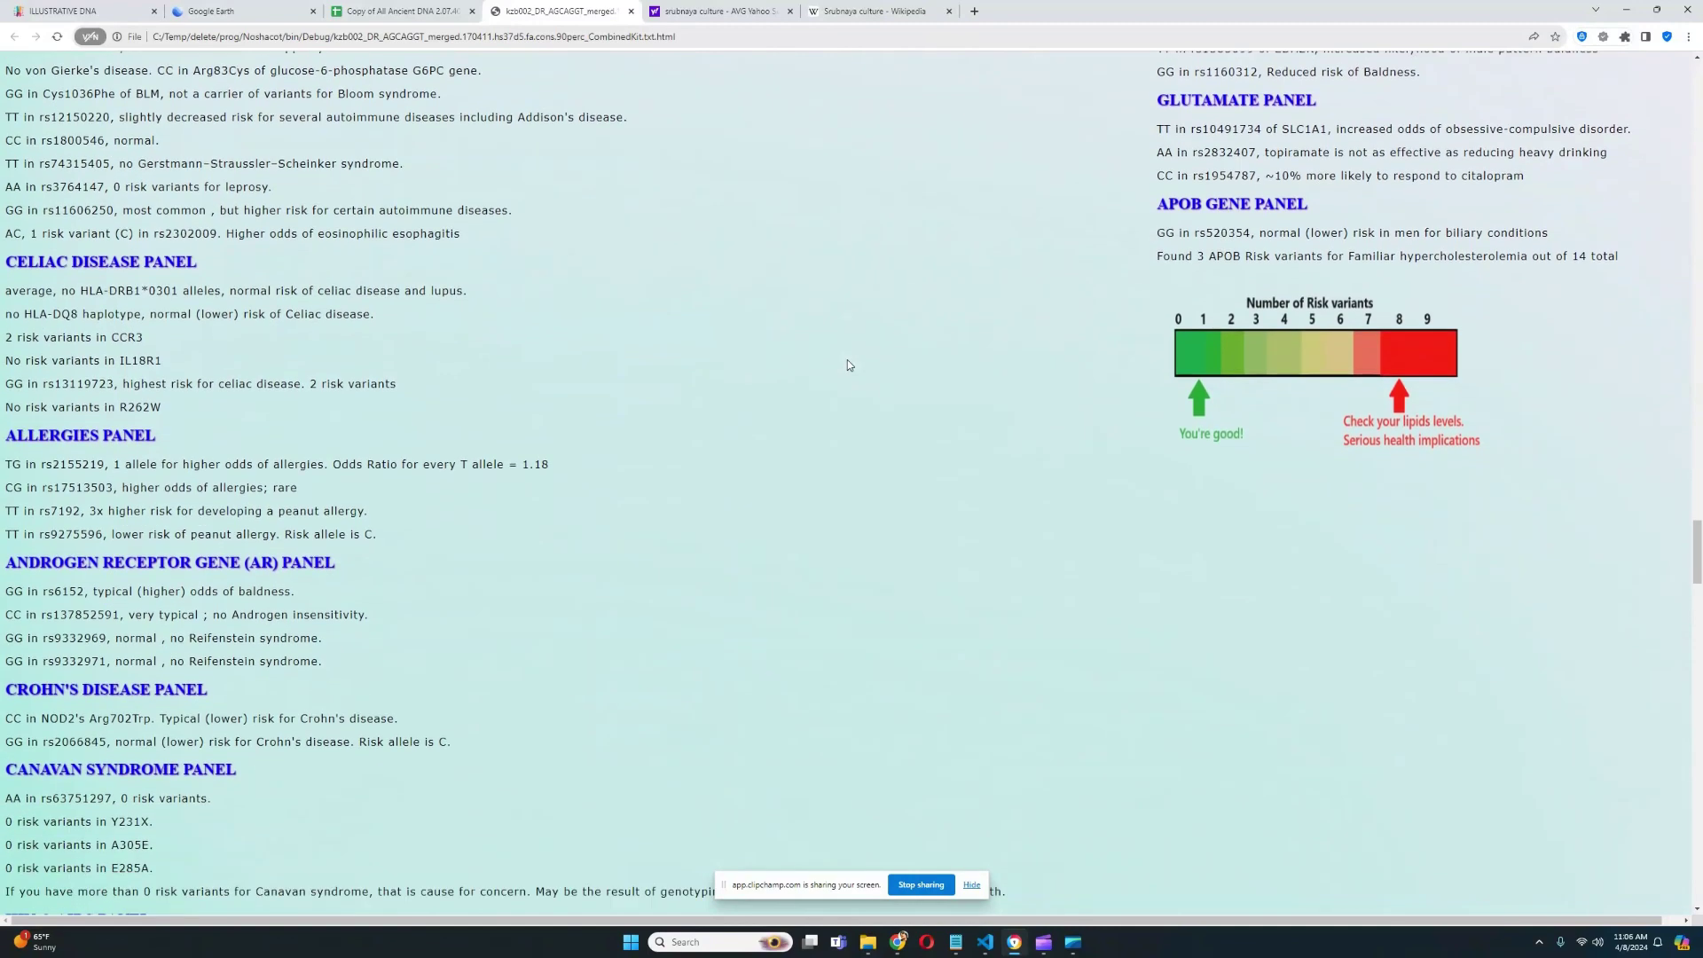
scroll(584, 353, down, 8)
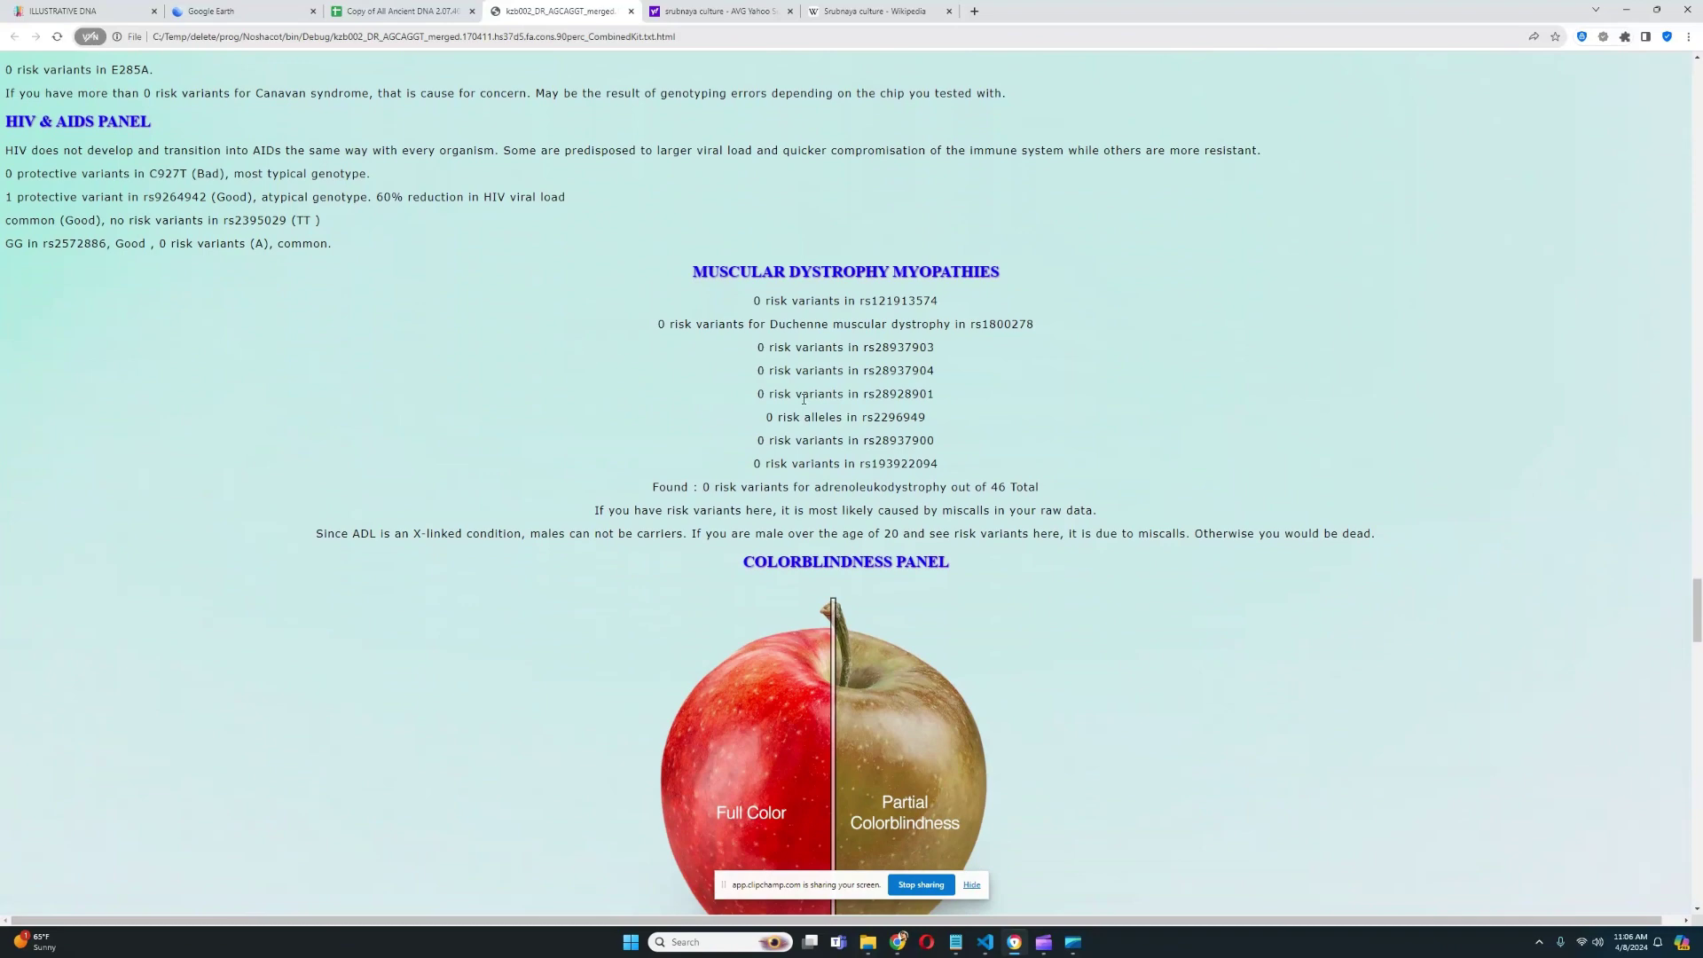
Step: Highlight the OPN1SW result with 1 of 6 risk variants, then the OPN1LW and OPN1MW lines
drag(743, 303, 1057, 475)
scroll(995, 401, down, 5)
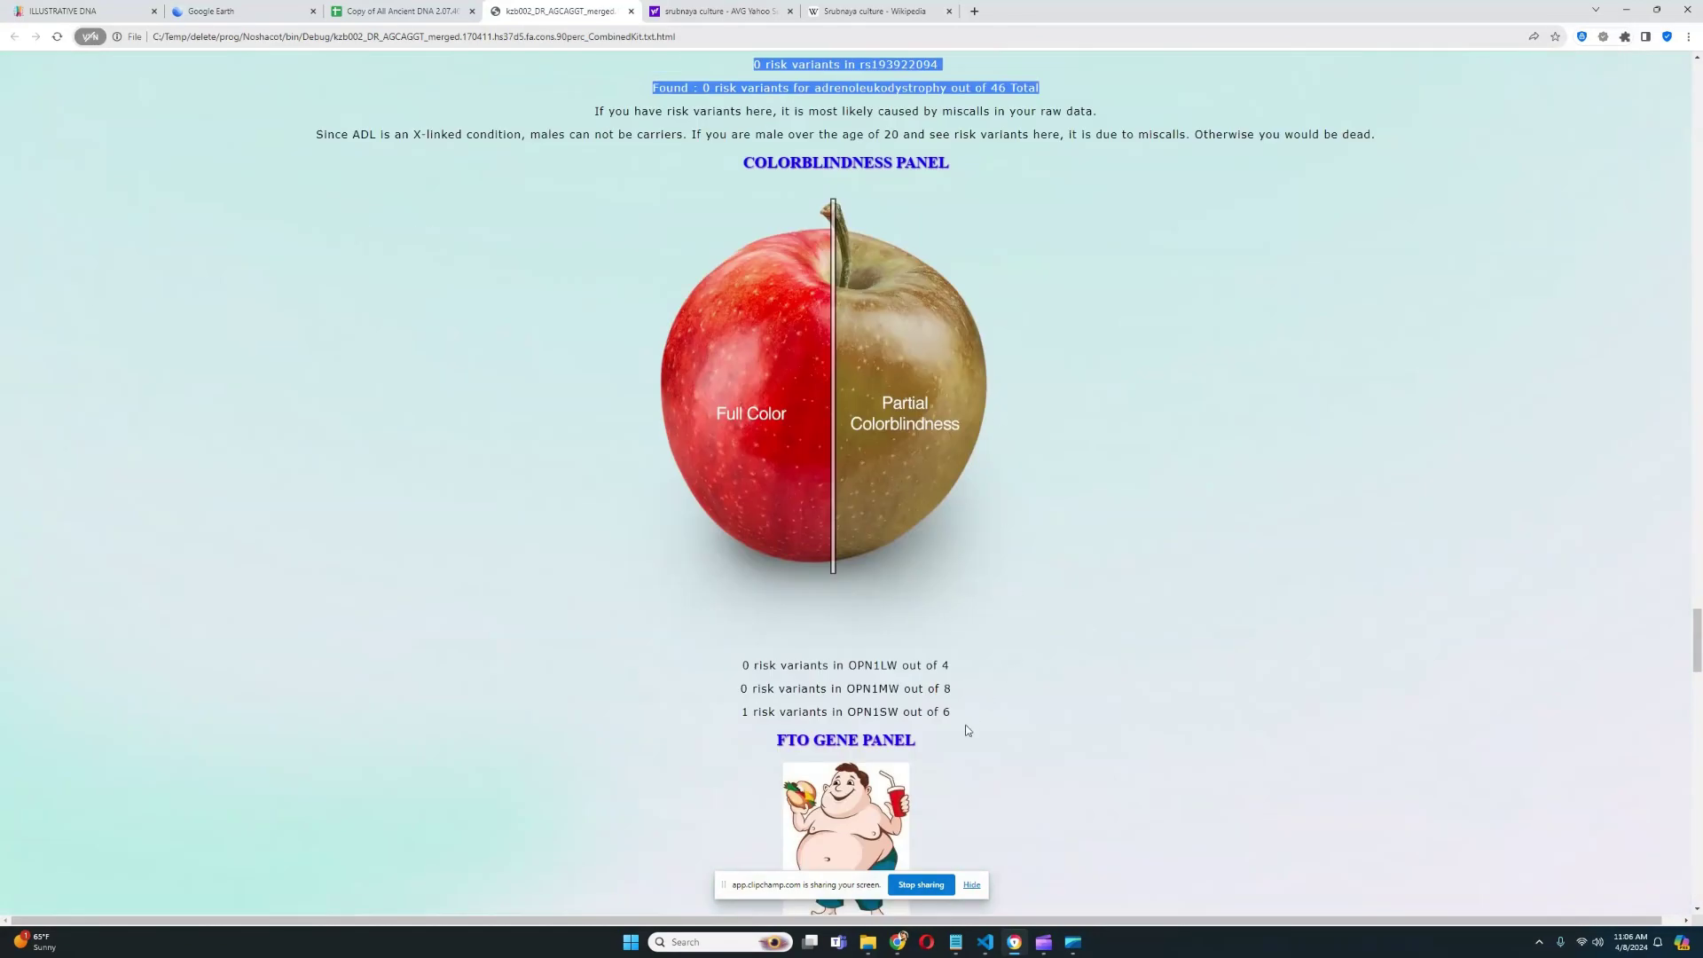
drag(954, 712, 735, 714)
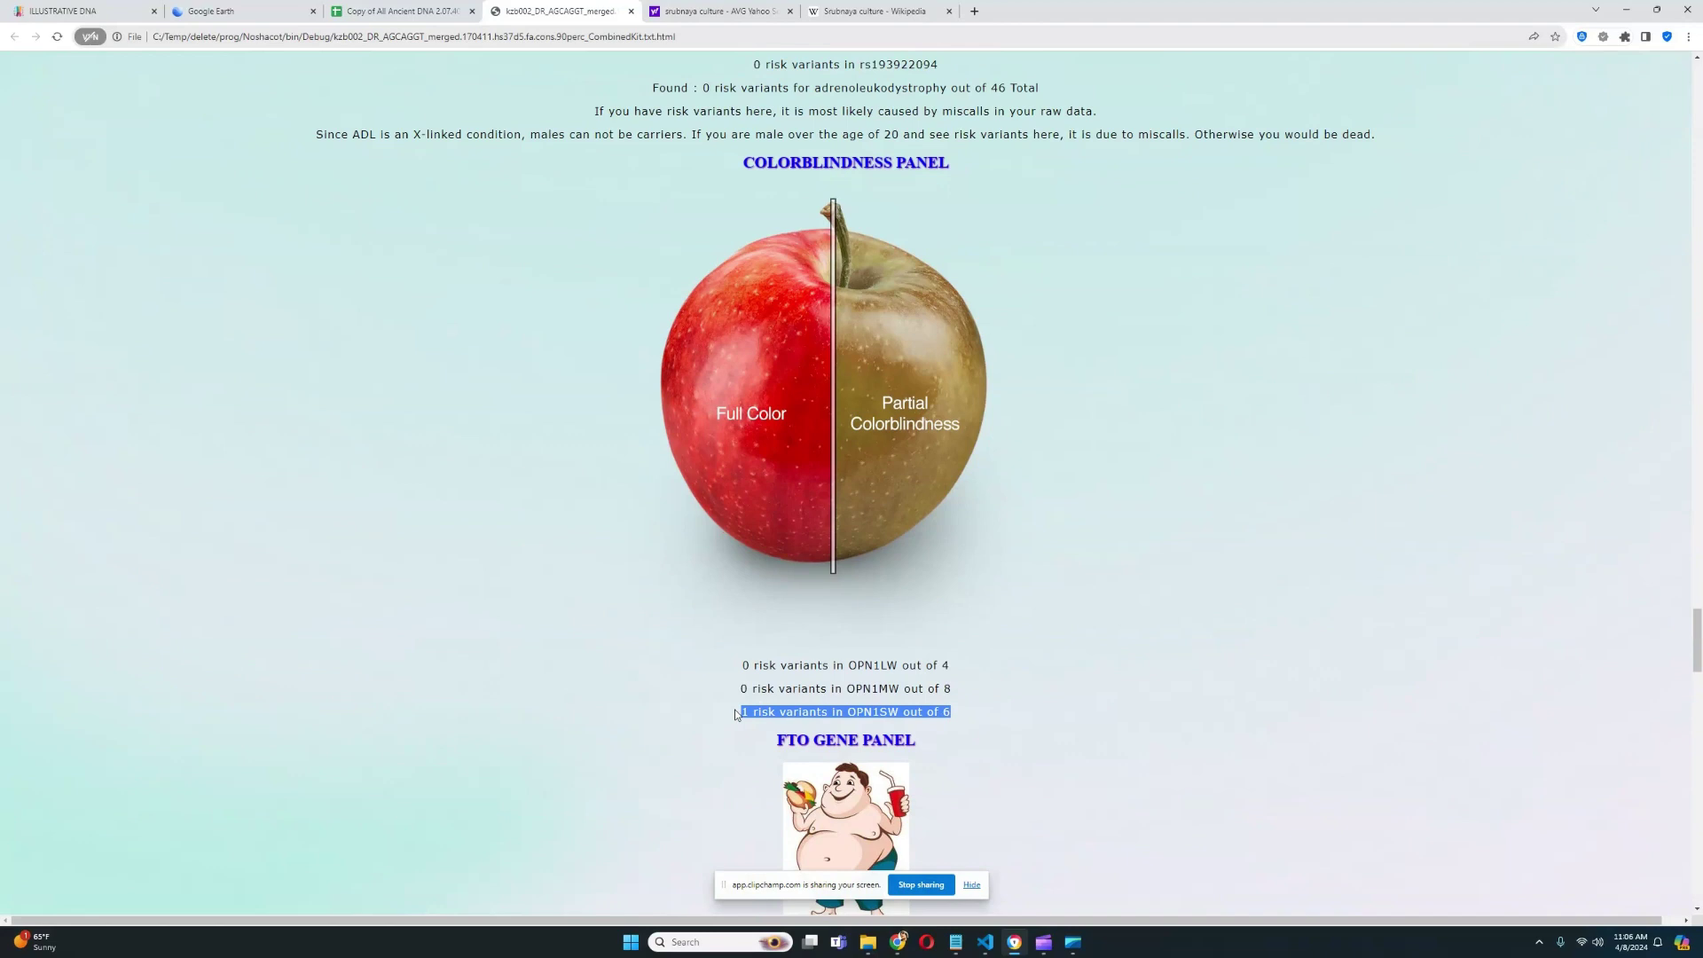
click(1120, 597)
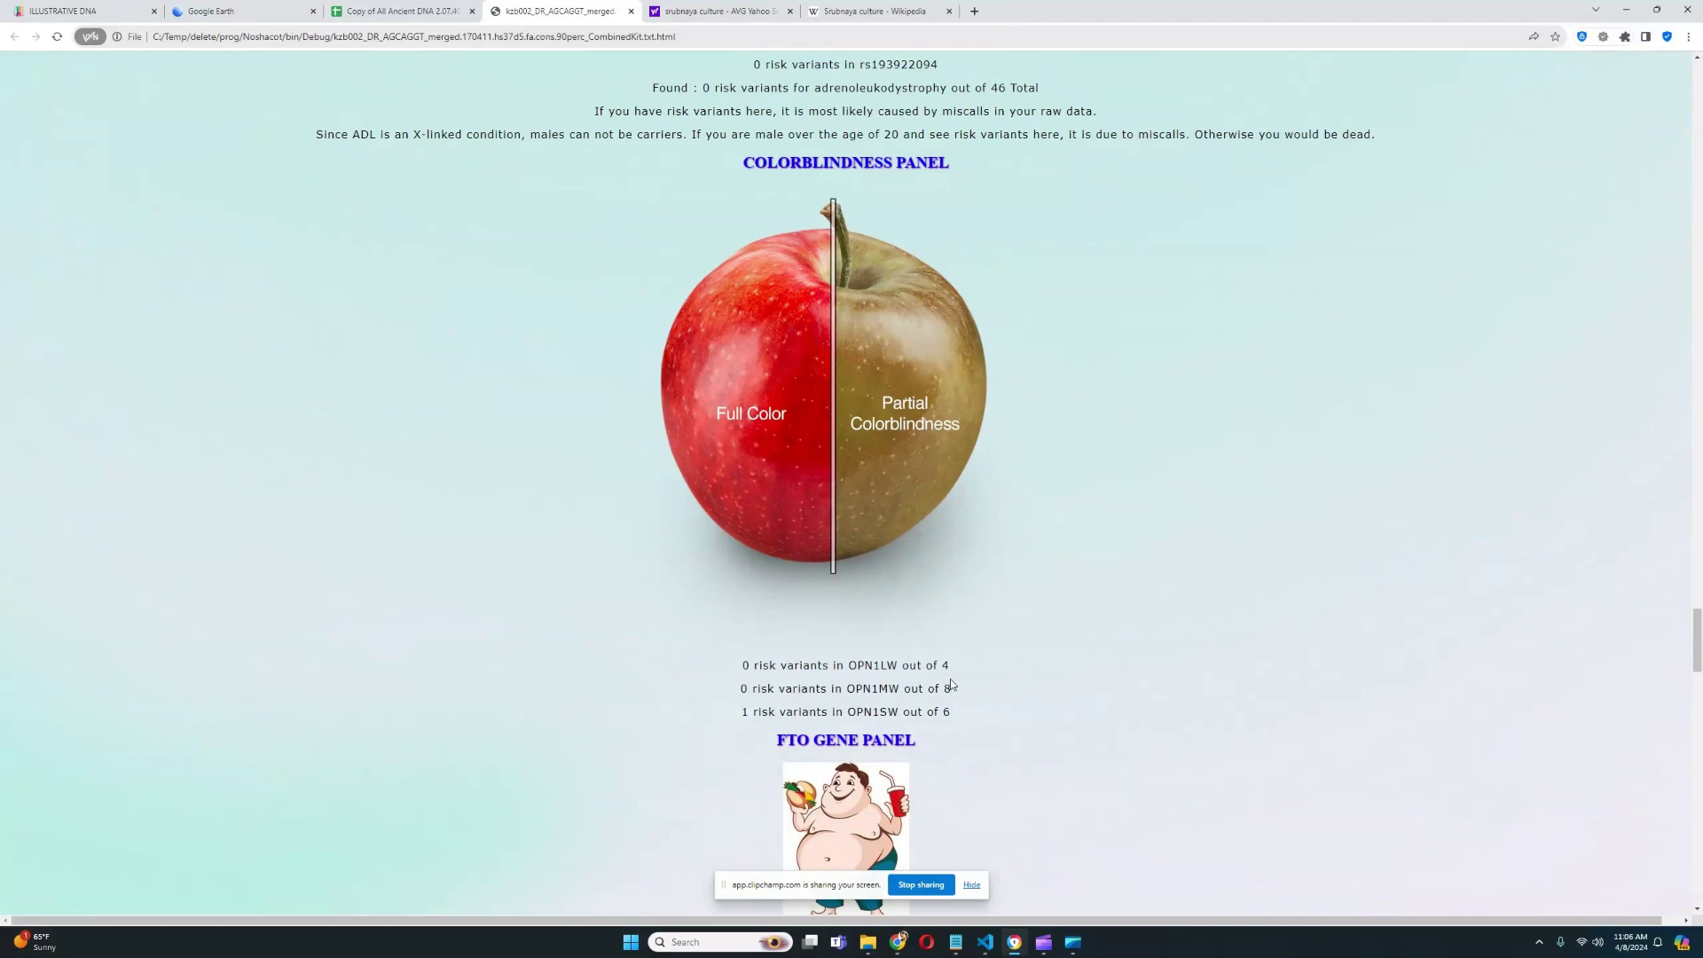
drag(953, 692, 721, 655)
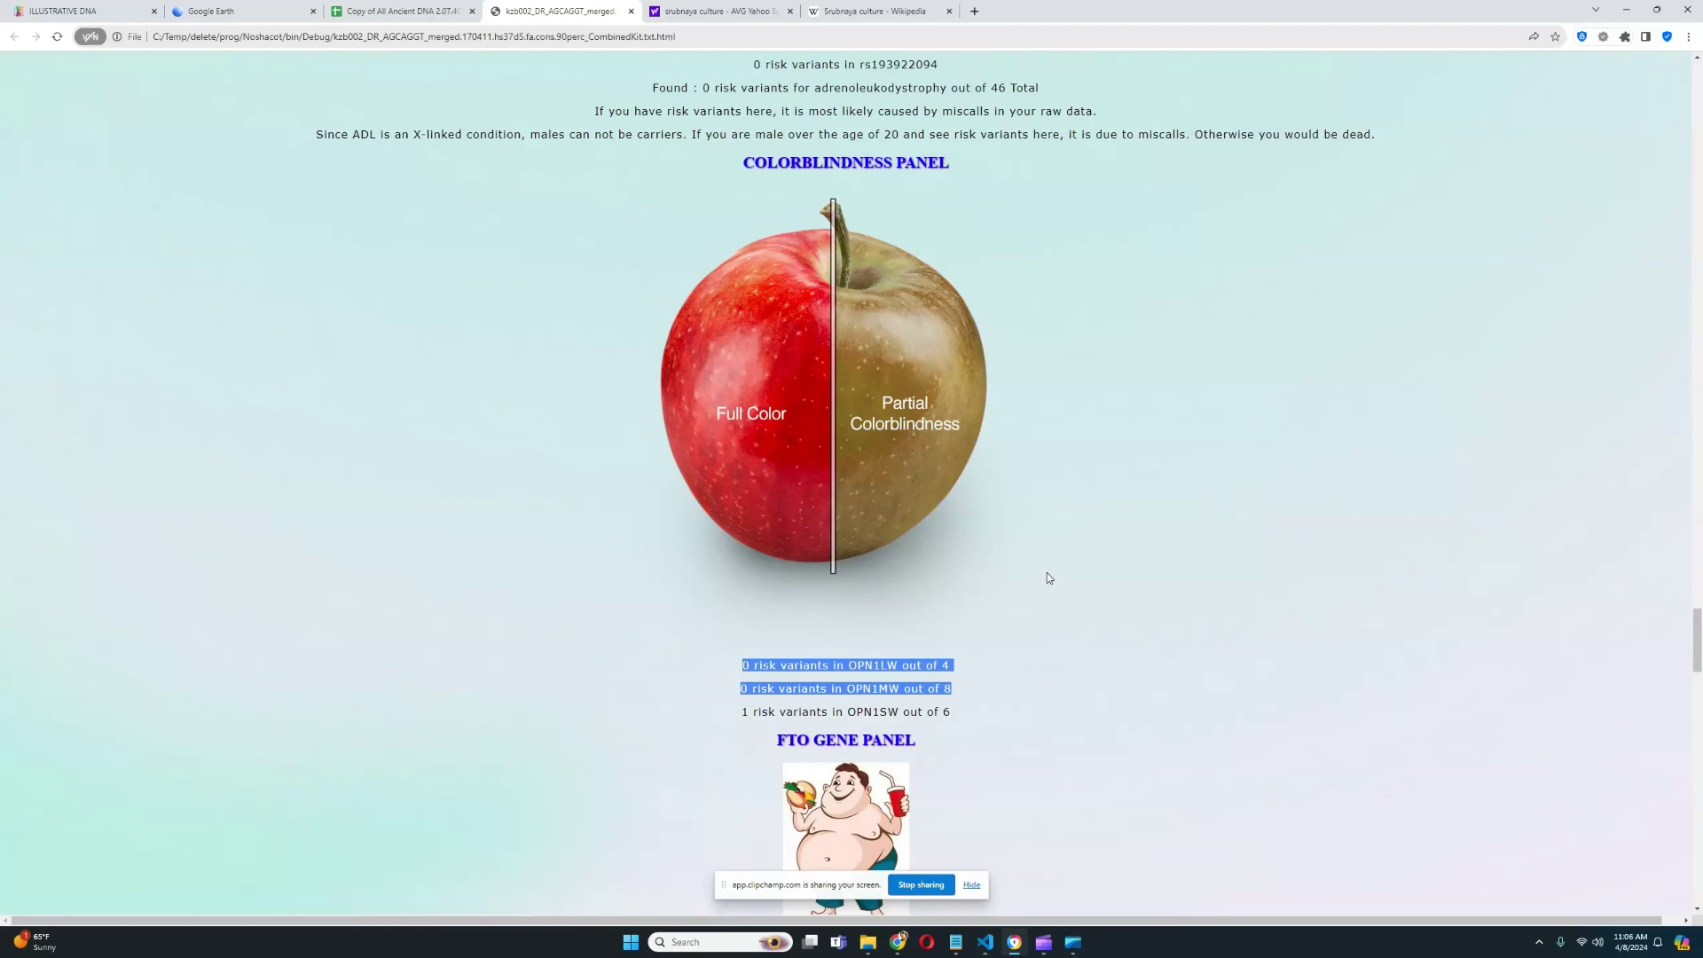
Step: Highlight the FTO obesity-risk lines, including rs9937053 and rs11642015, clearing each selection
click(1034, 546)
scroll(1153, 522, down, 4)
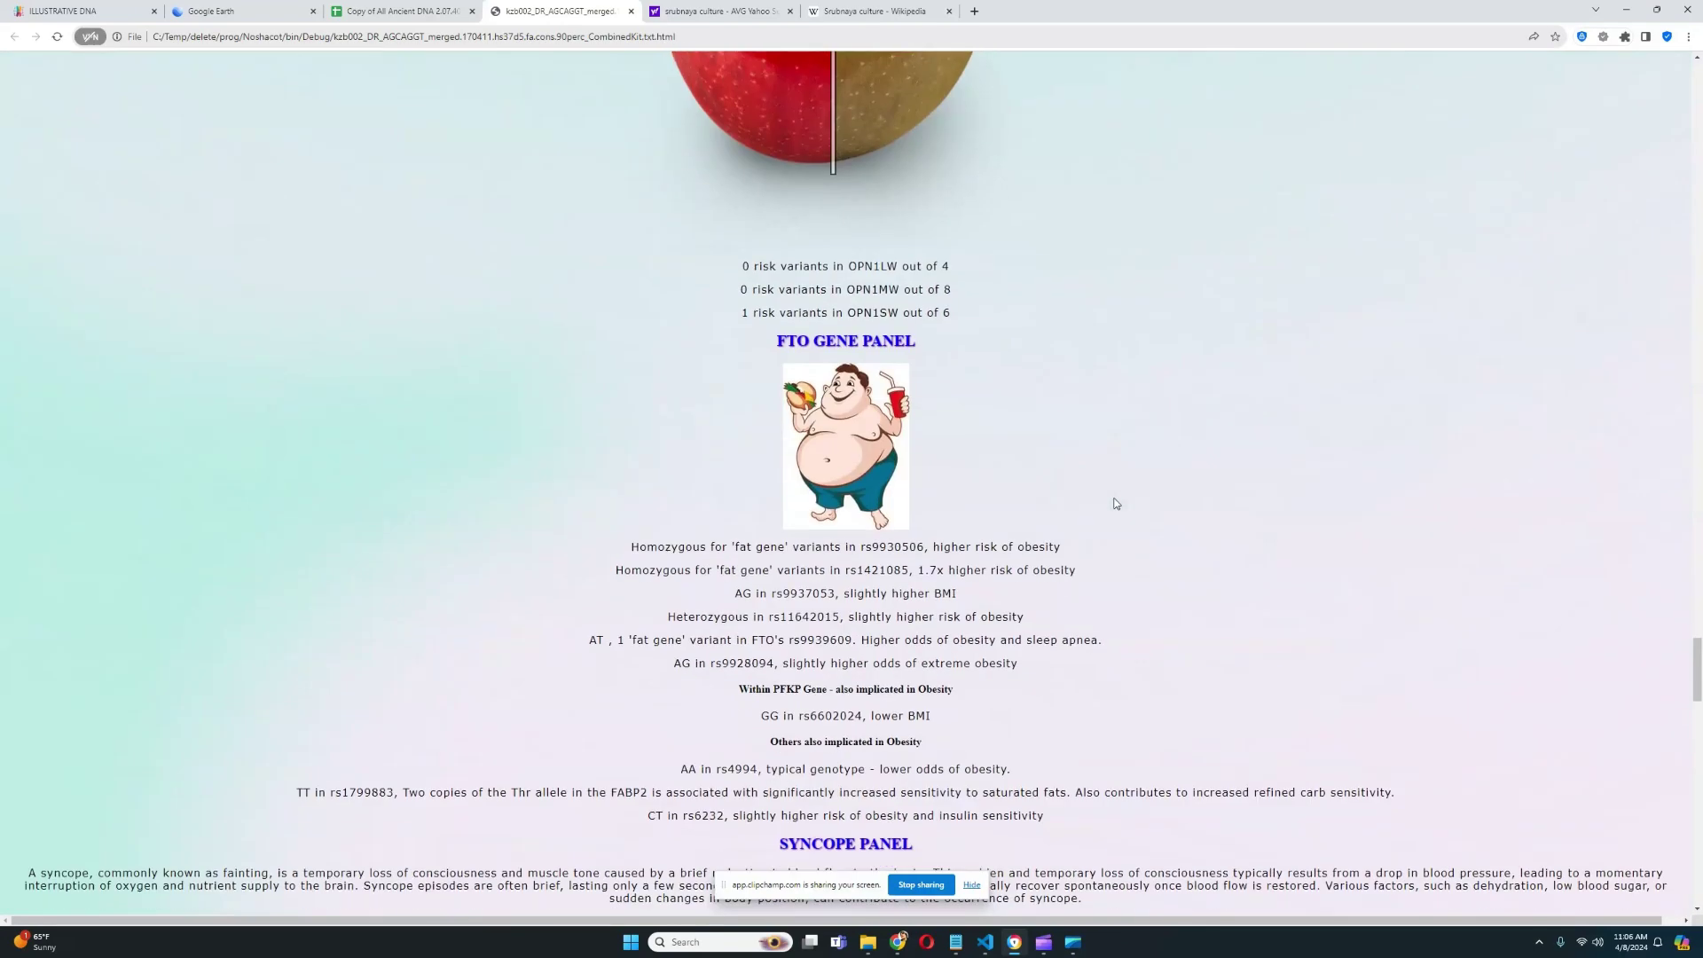
scroll(1188, 495, down, 2)
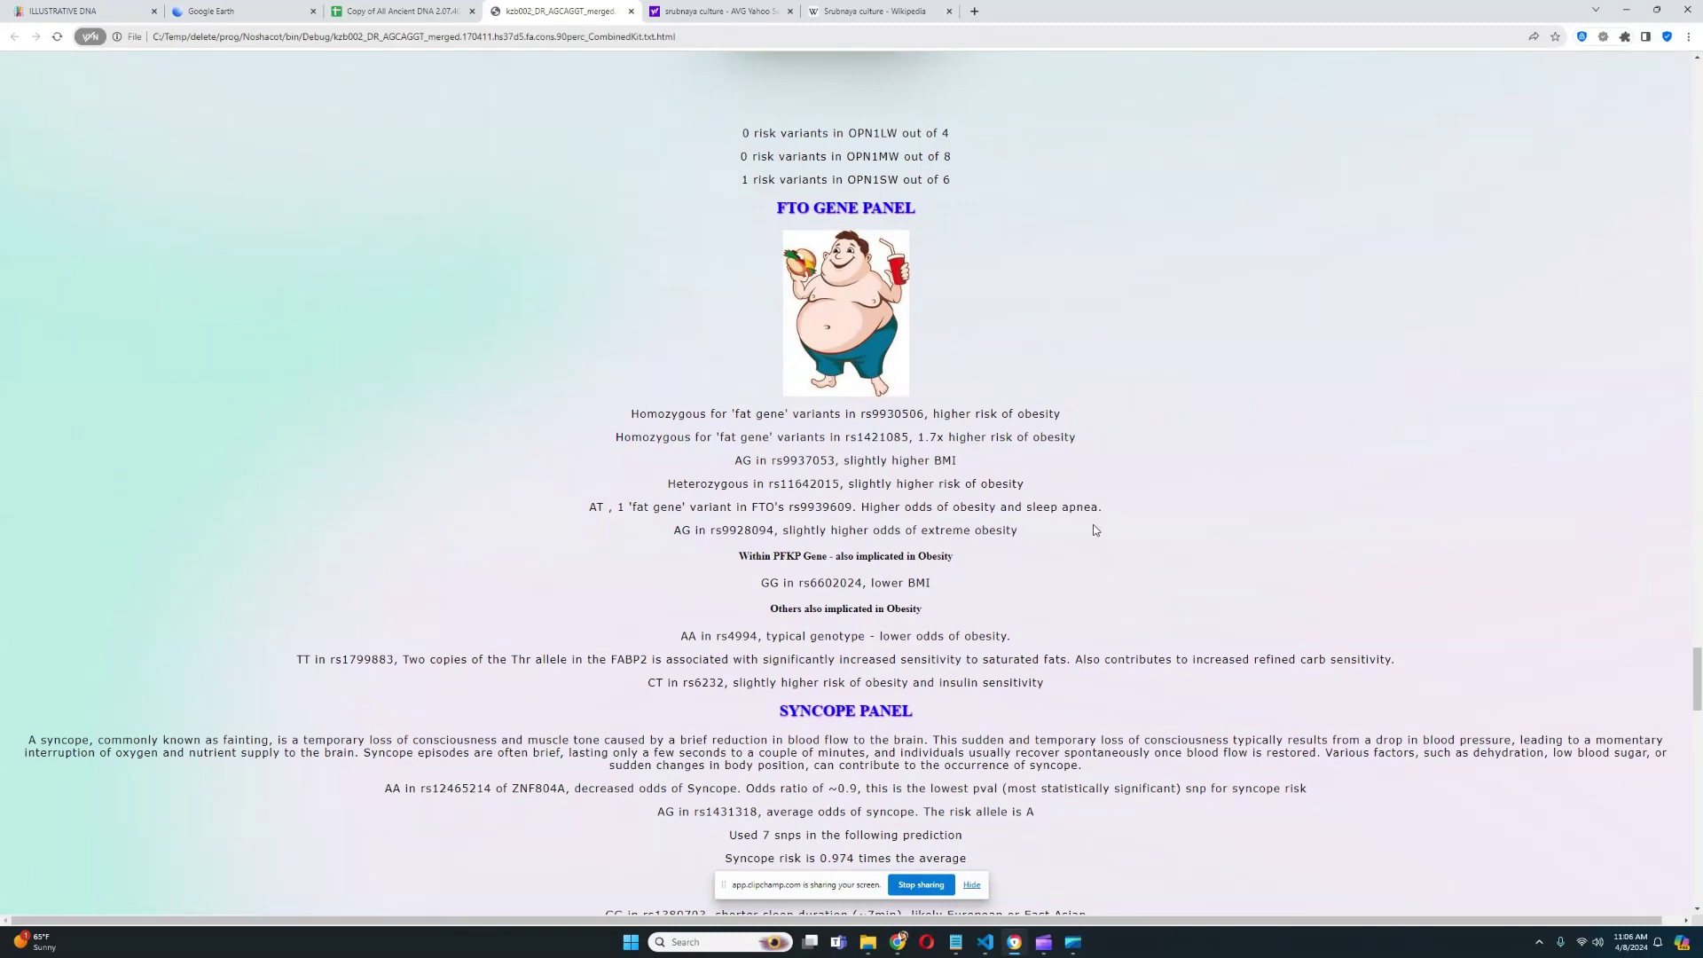
drag(1094, 529, 734, 460)
click(688, 447)
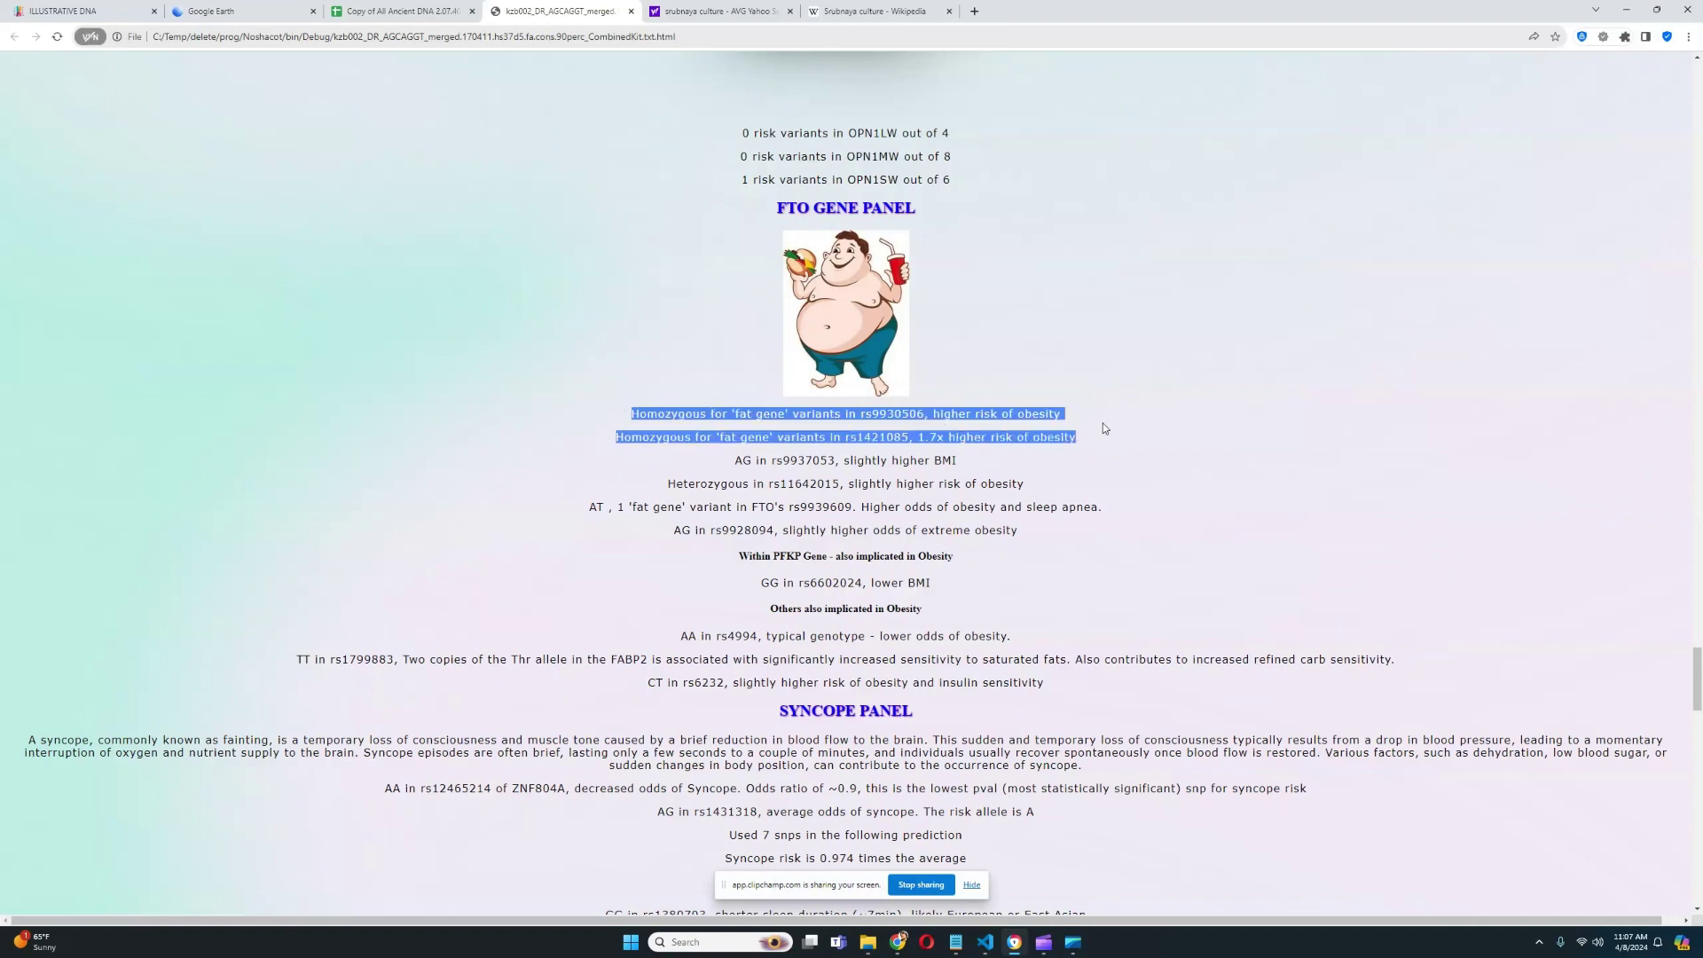
drag(683, 454, 1107, 477)
click(1125, 467)
Step: Highlight the 'Type O: 96.386 %' blood group result, then clear the selection
scroll(1166, 435, down, 3)
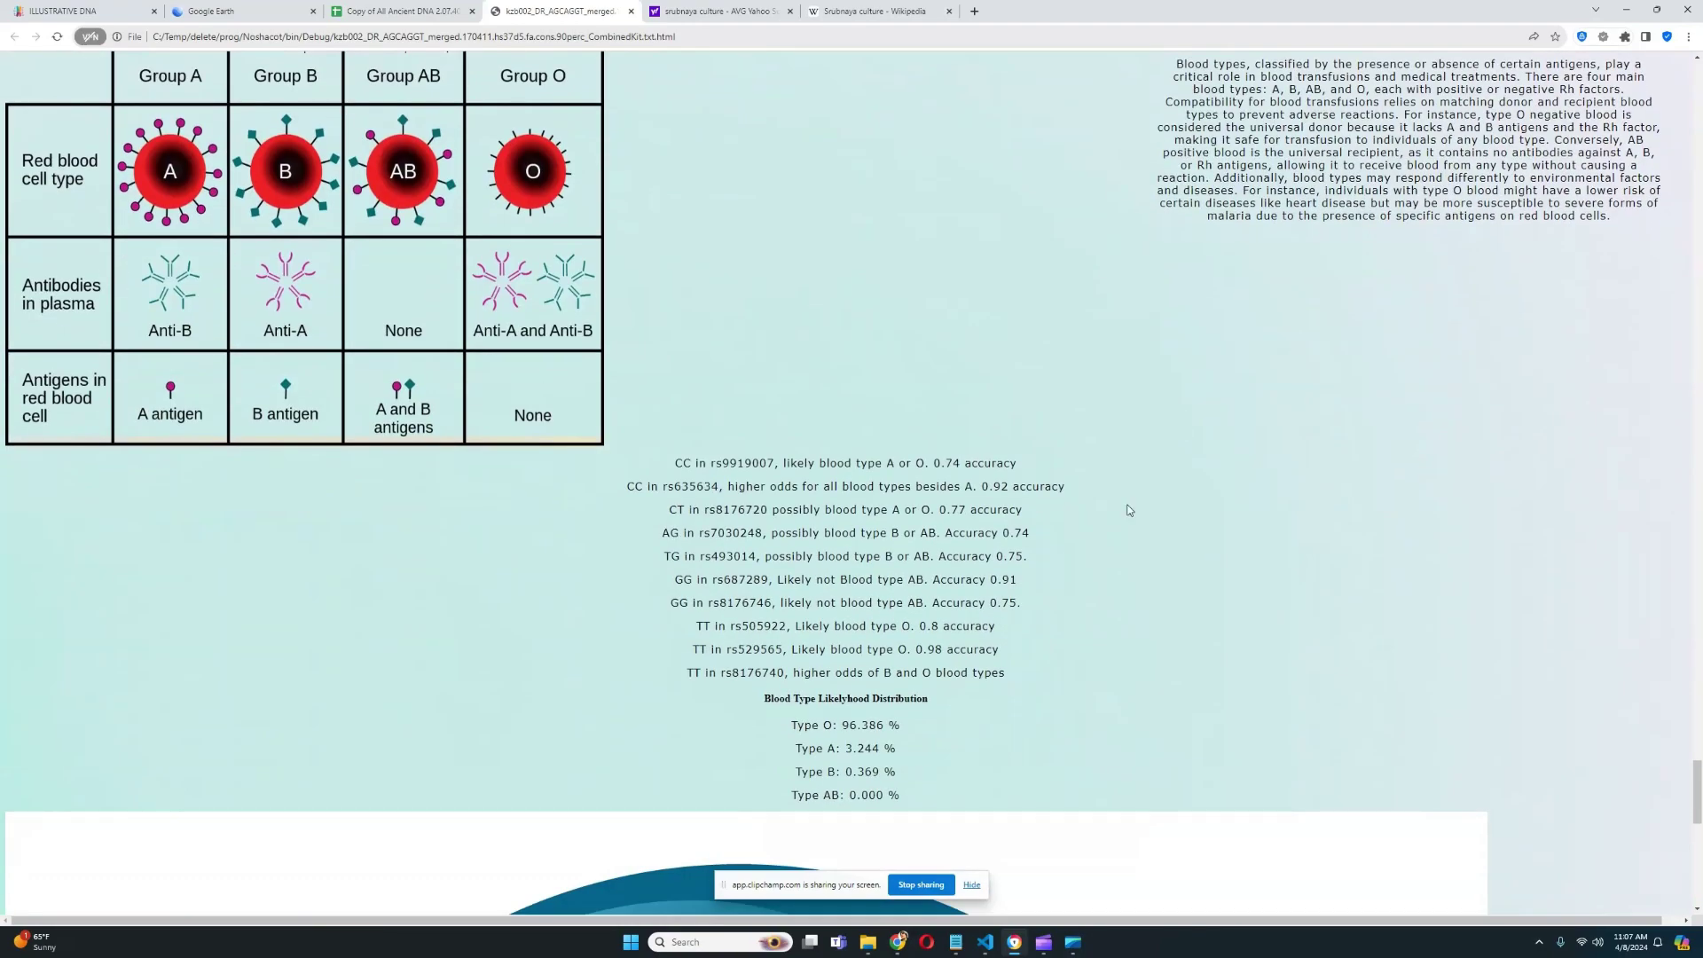
drag(792, 725, 932, 729)
drag(926, 726, 780, 724)
click(749, 726)
click(921, 719)
scroll(1033, 670, up, 8)
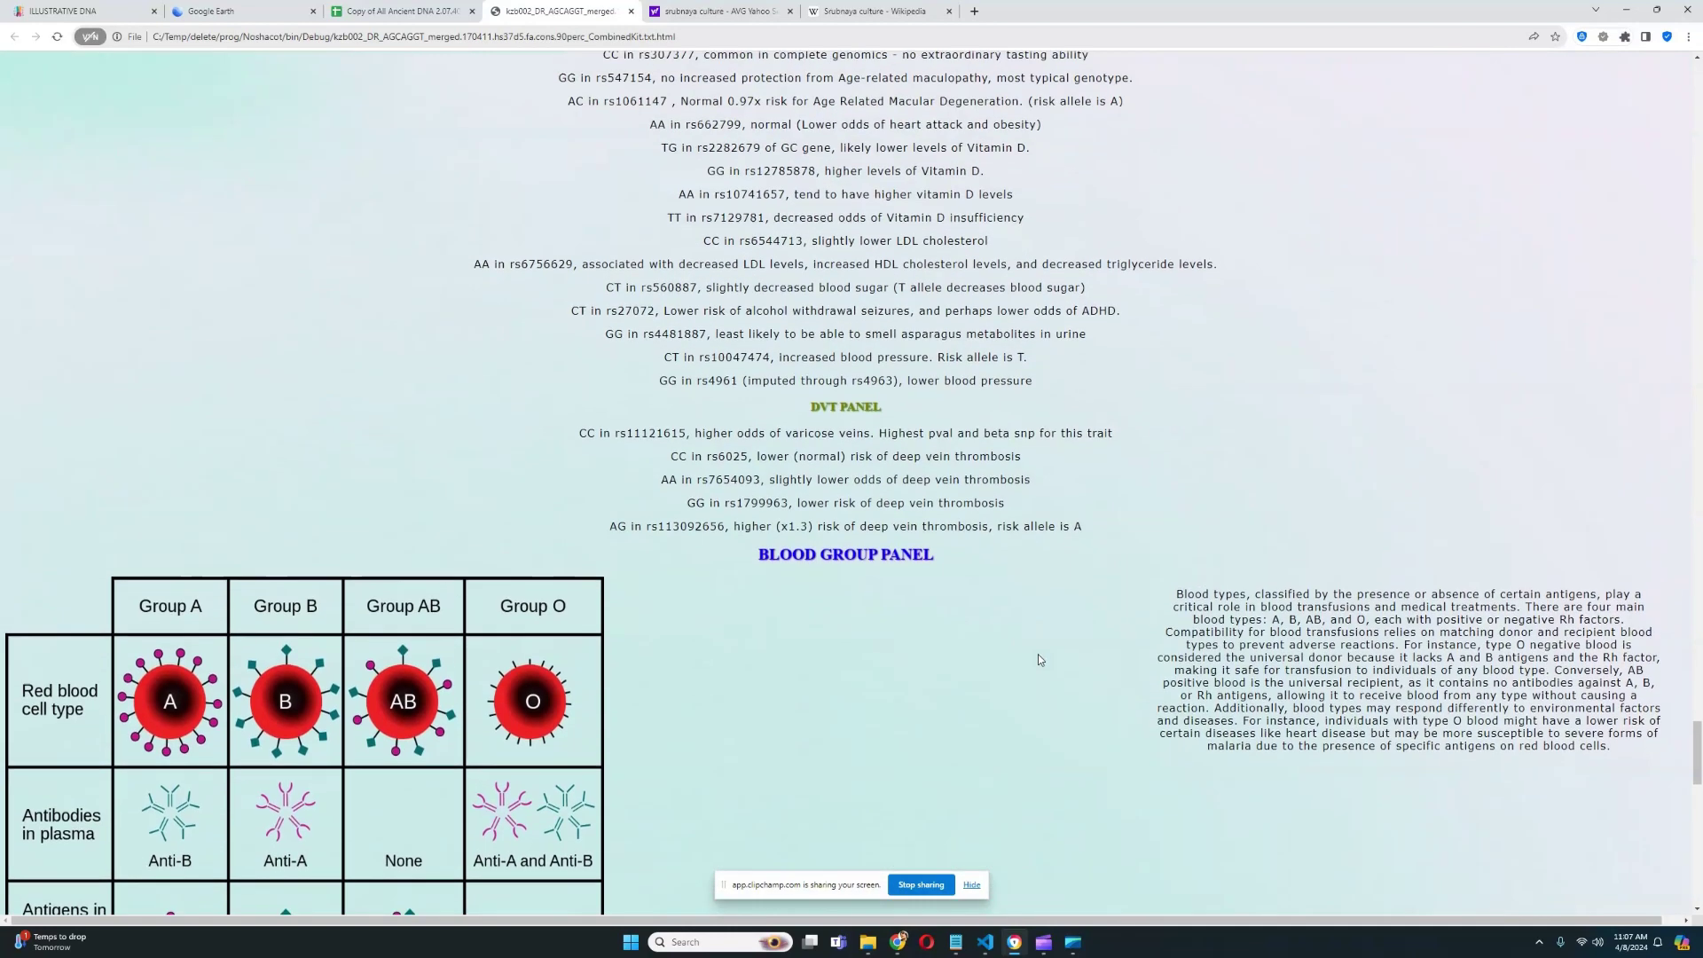
scroll(1069, 622, down, 8)
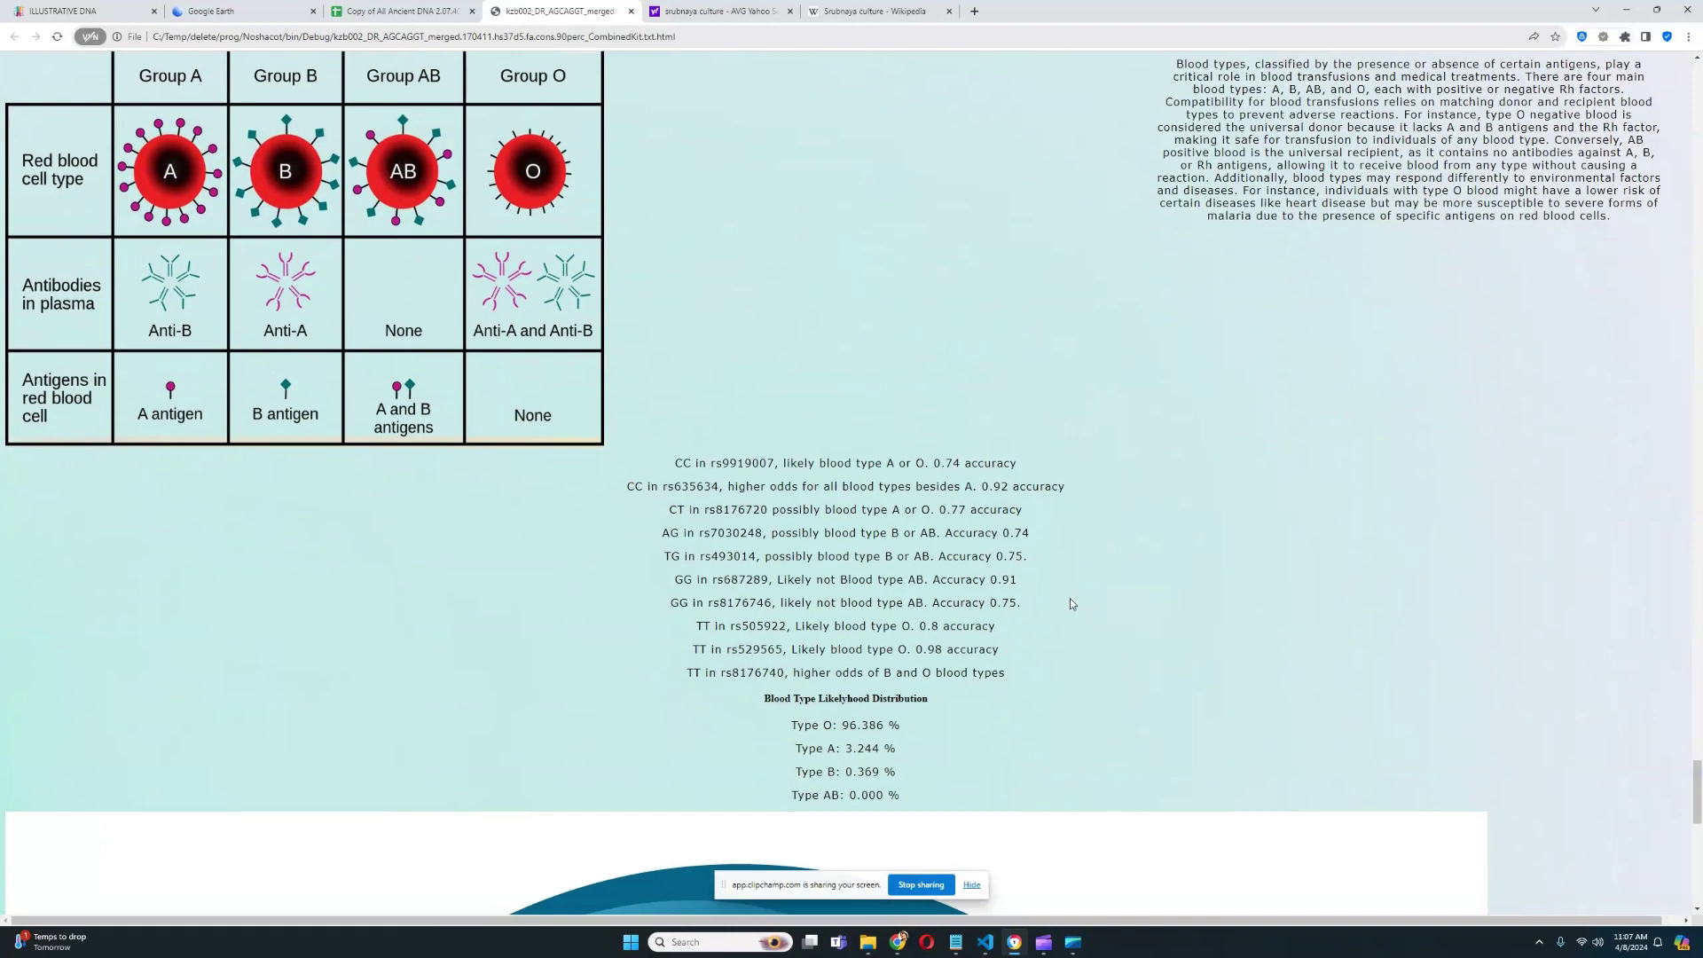